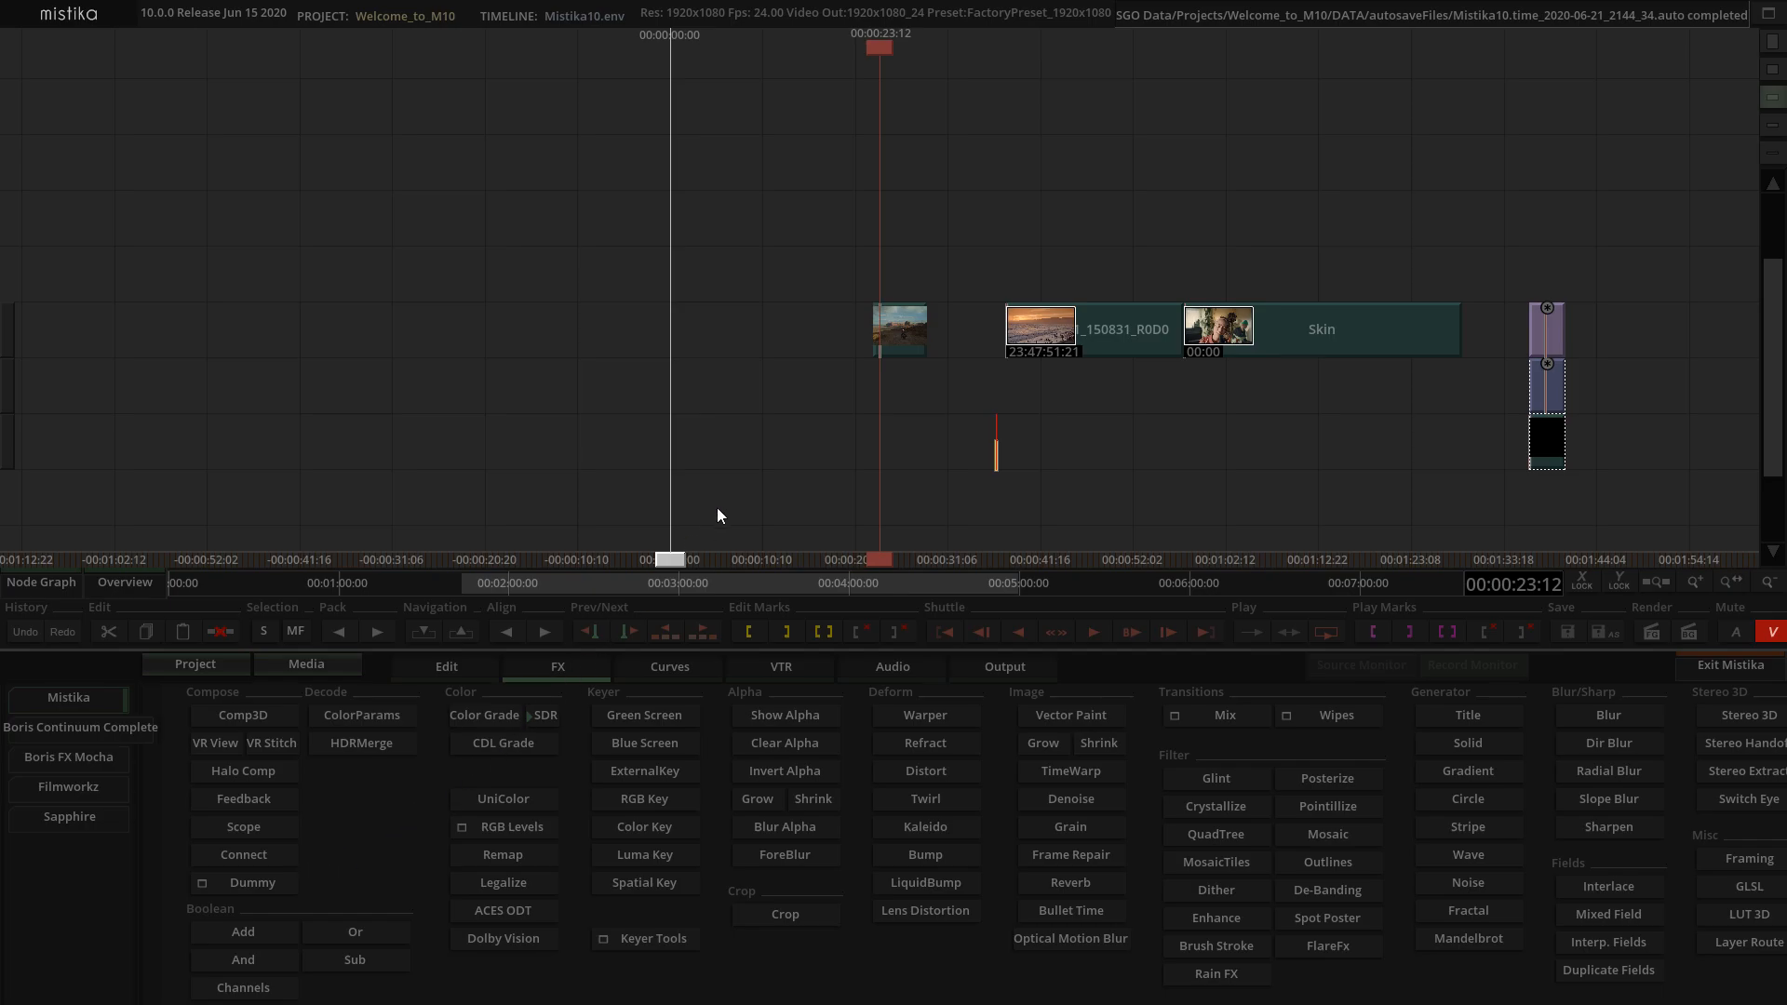
# - Open the desert motorcycle clip from the timeline in the visual editor
pyautogui.doubleClick(906, 339)
pyautogui.scroll(-5, 466, 873)
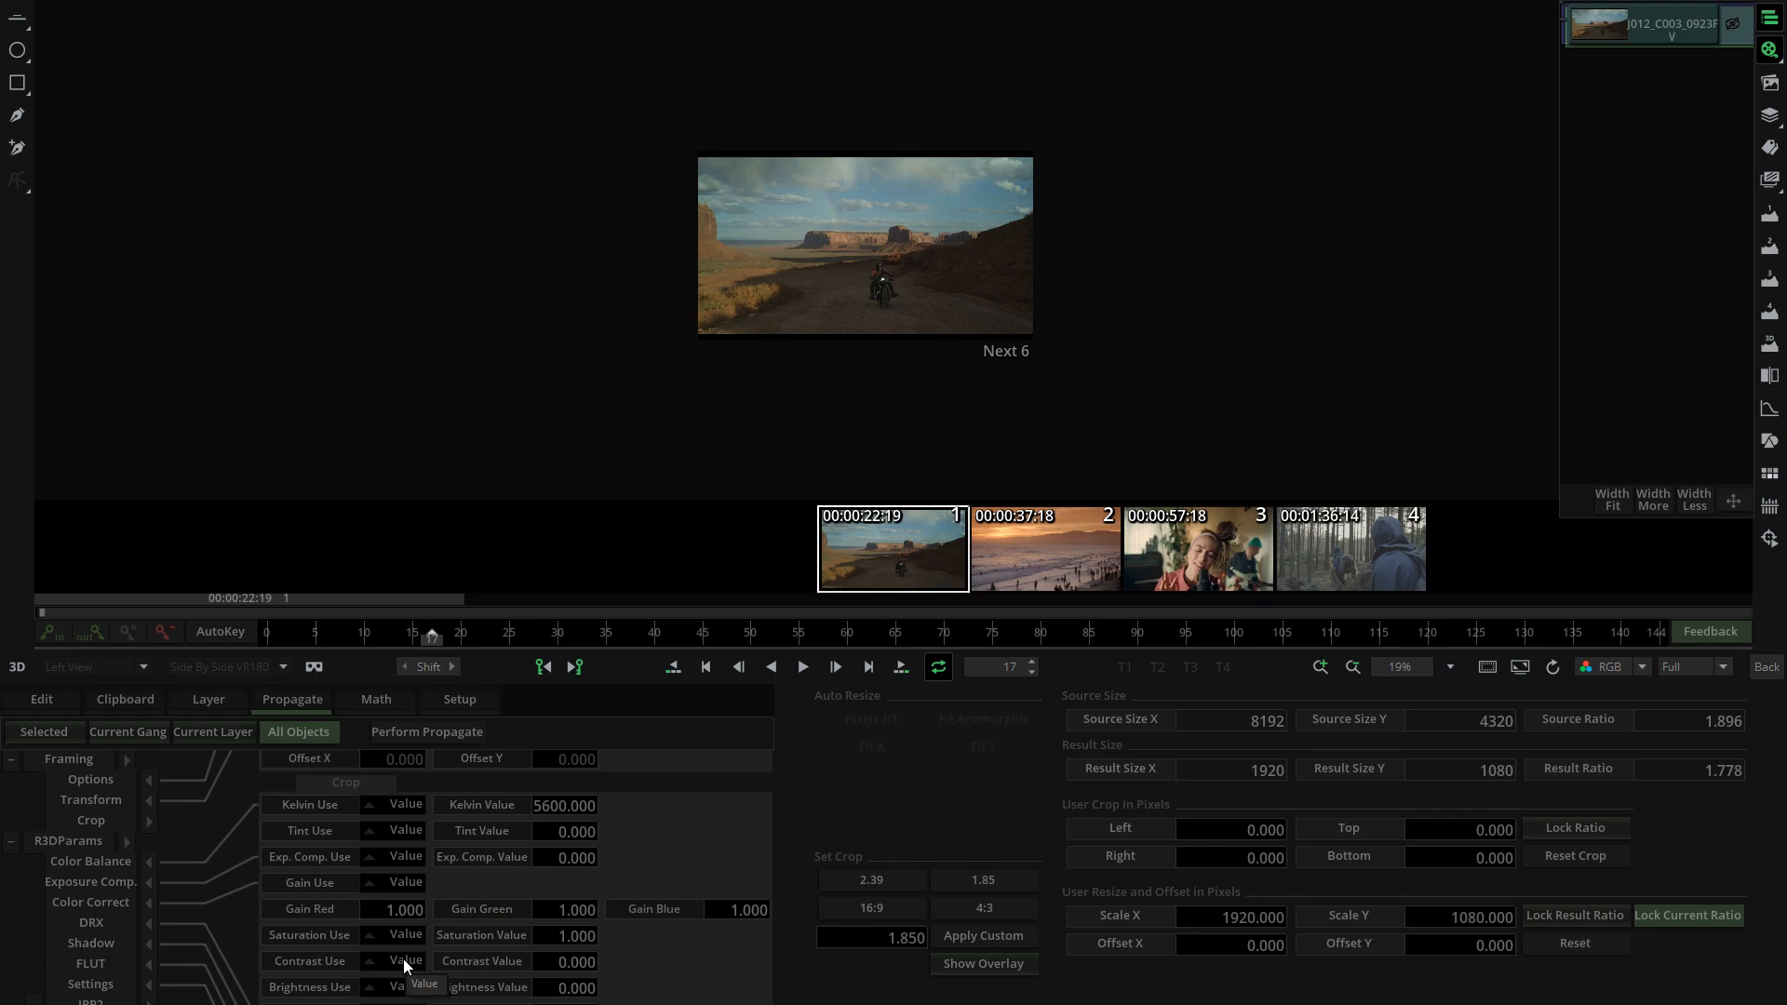
pyautogui.scroll(5, 423, 906)
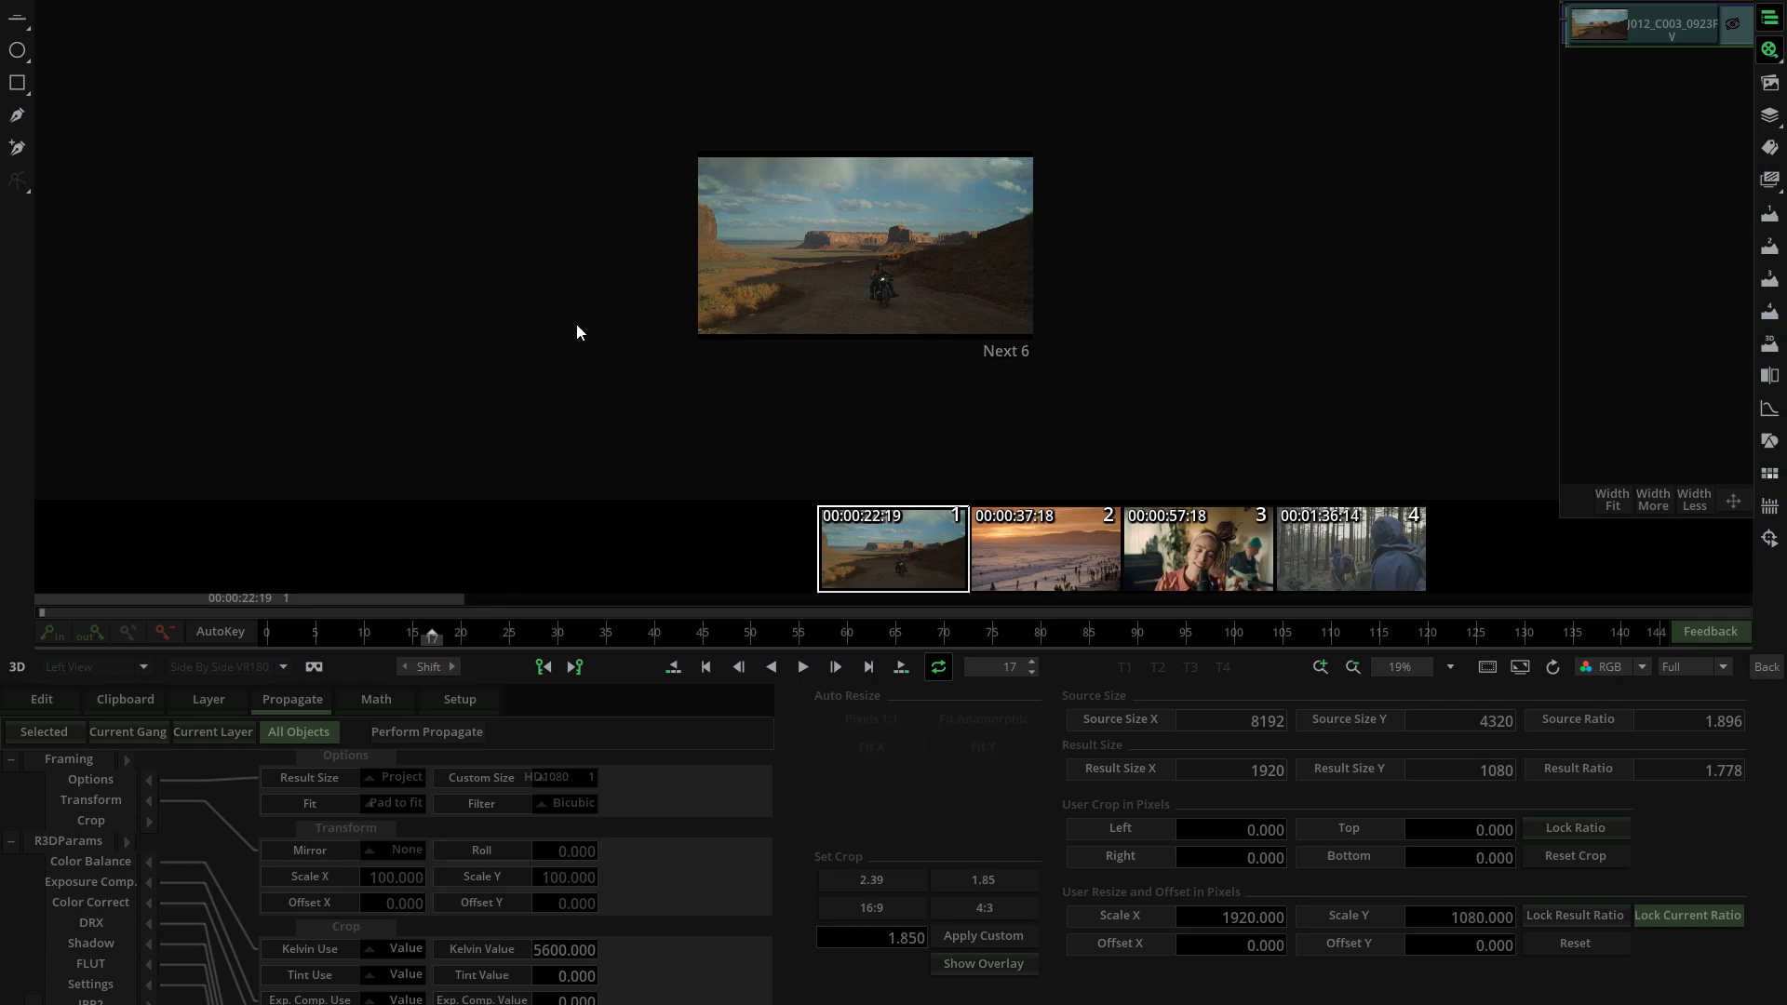
pyautogui.scroll(4, 603, 239)
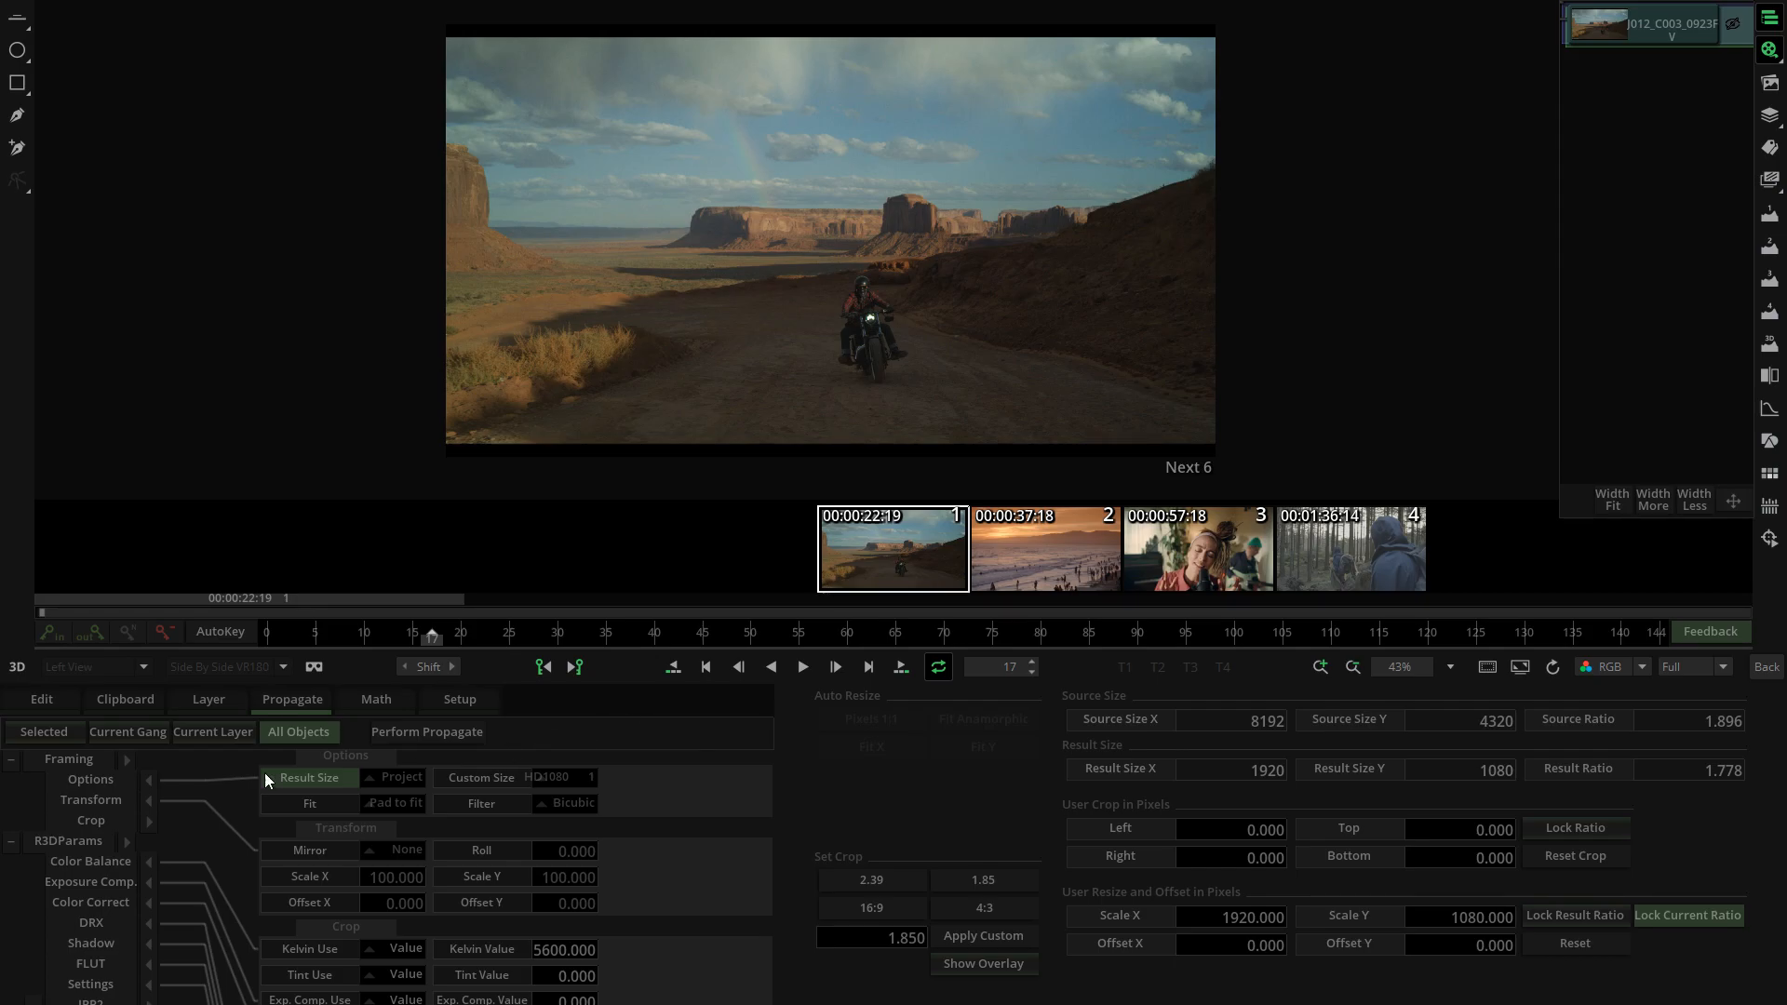
# - Set the motorcycle clip's result size to Input, compare the framing, and return it to Project
pyautogui.click(397, 782)
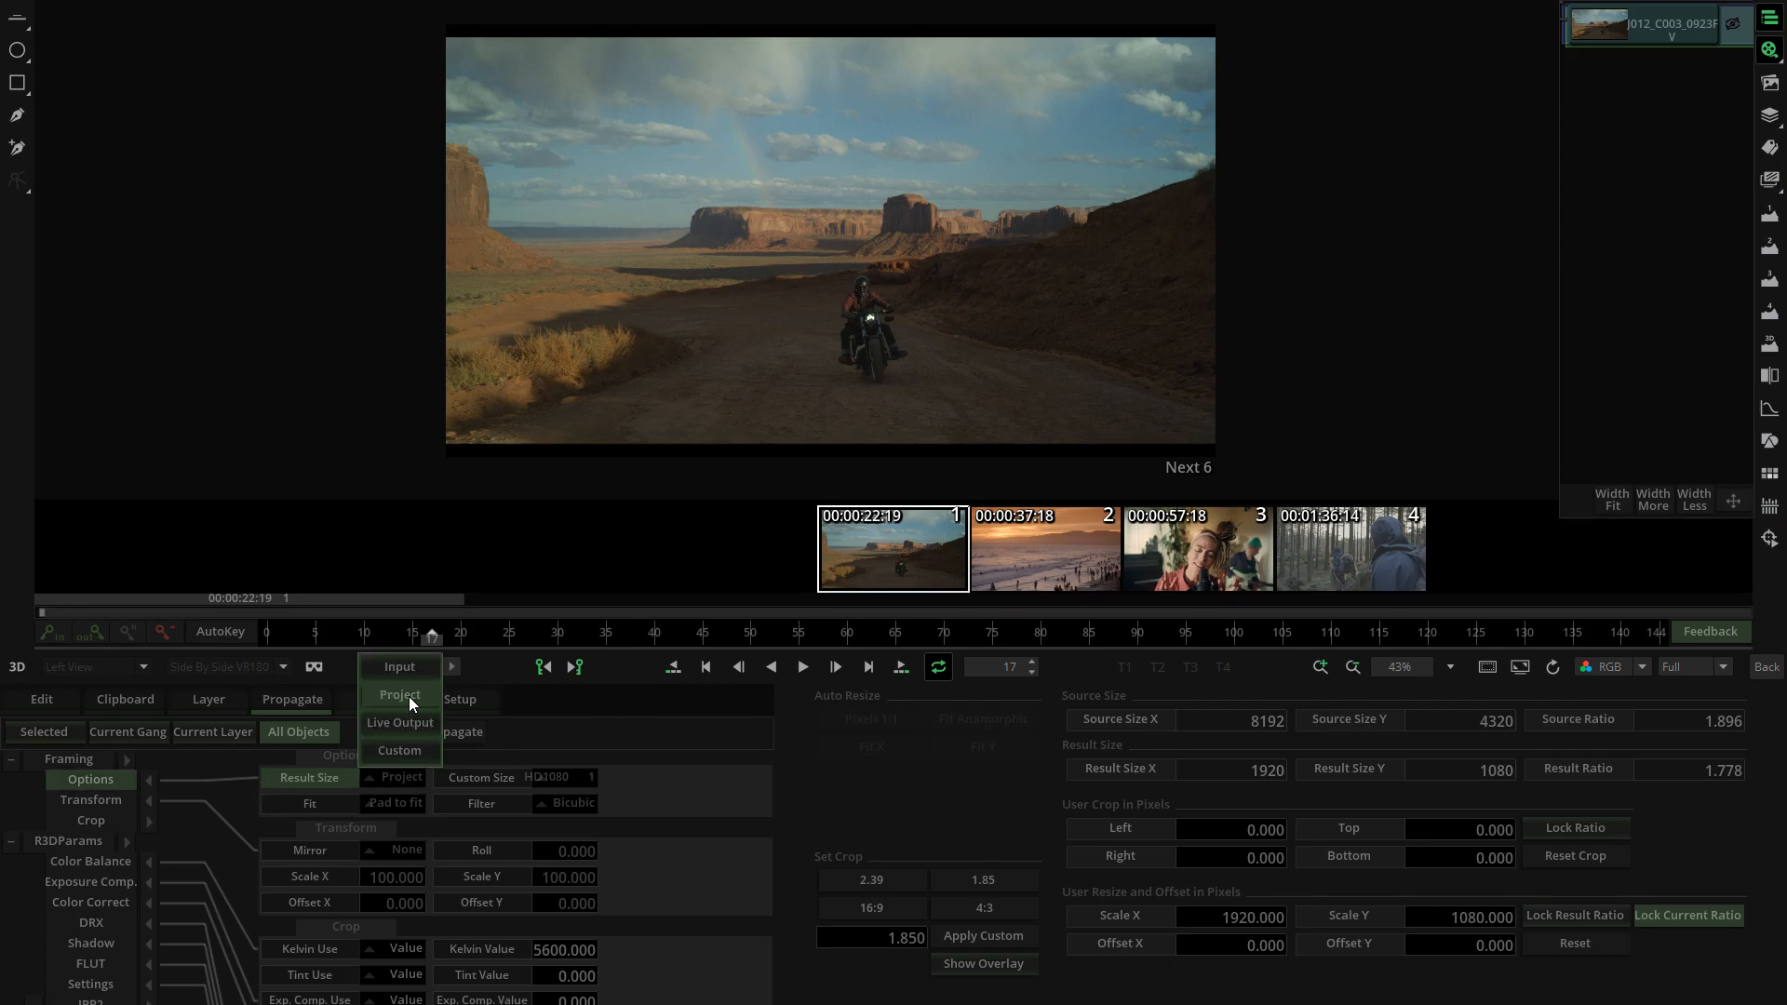
pyautogui.click(404, 668)
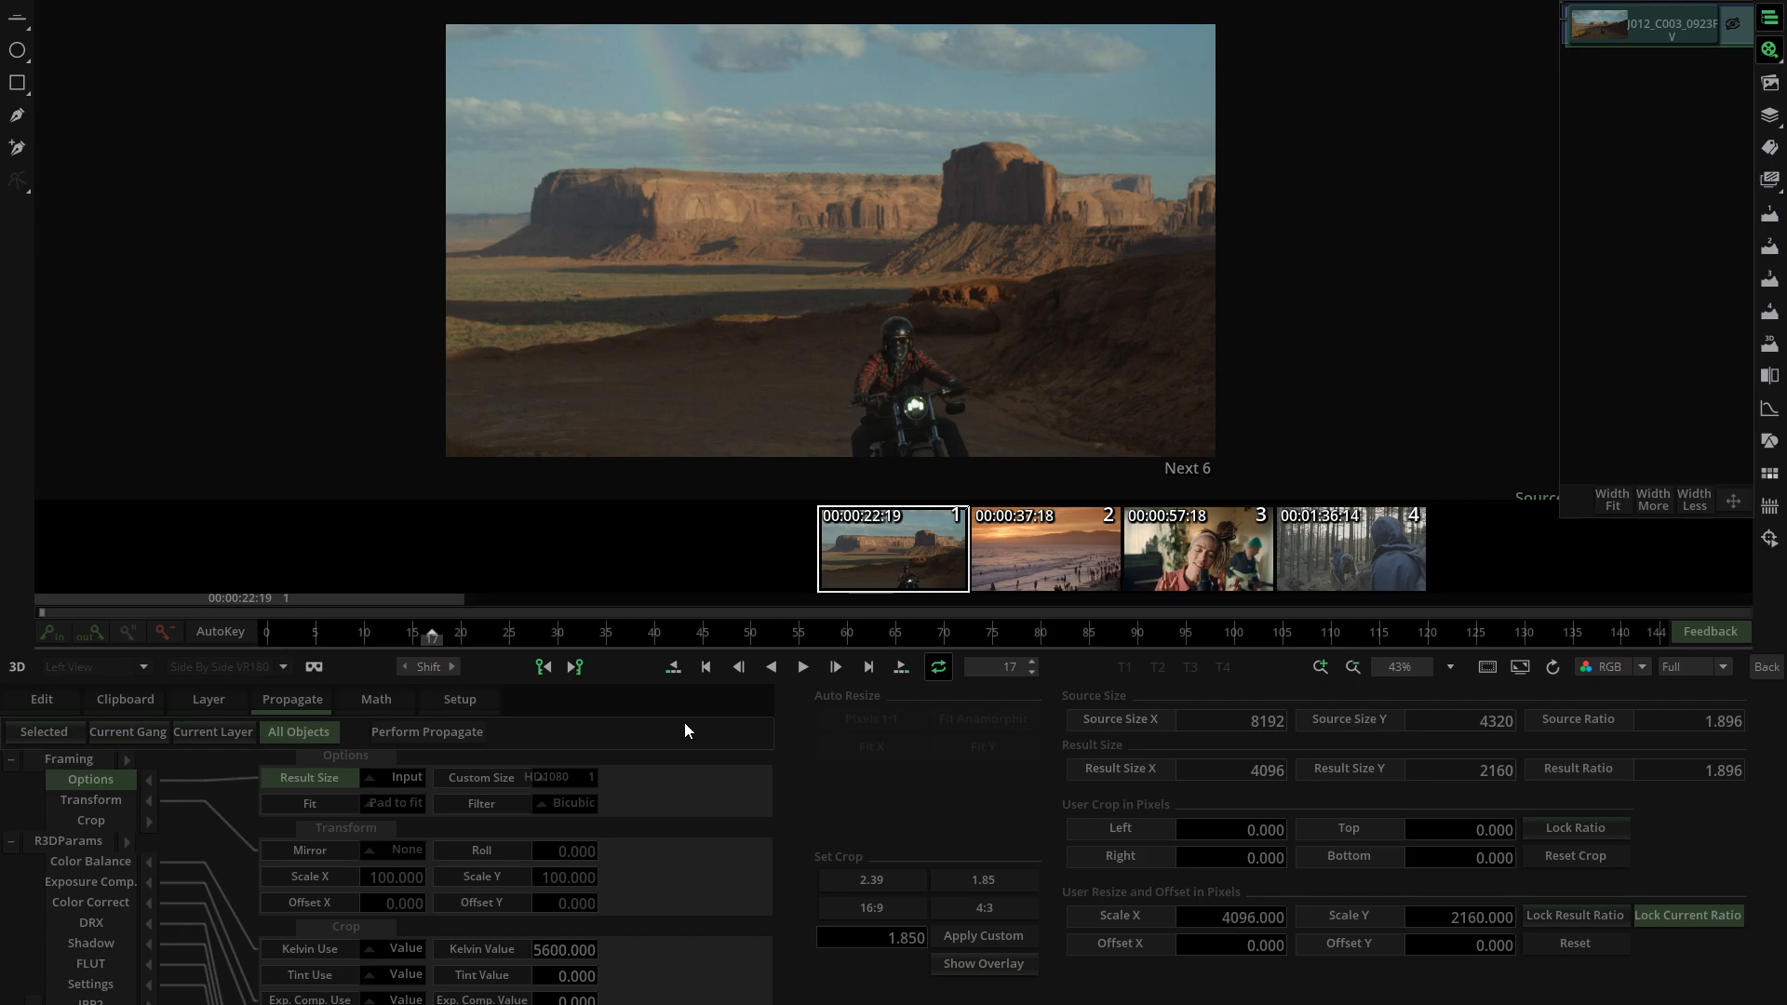
pyautogui.click(400, 782)
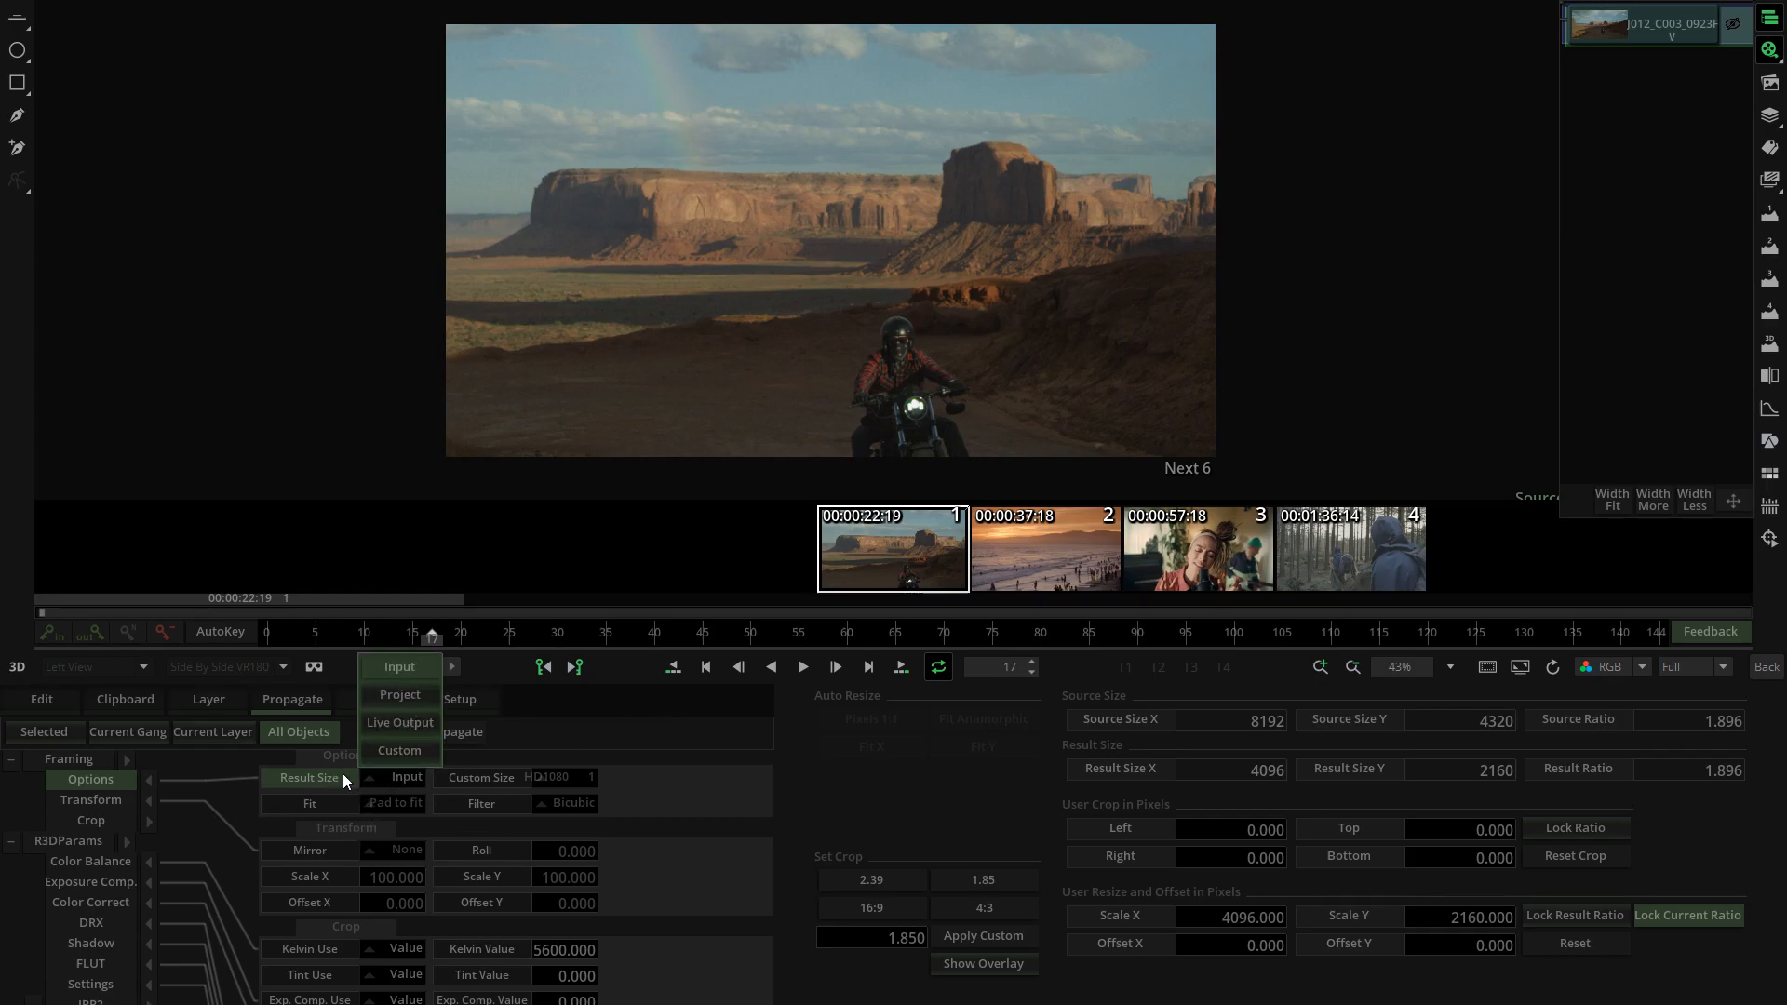
pyautogui.click(286, 784)
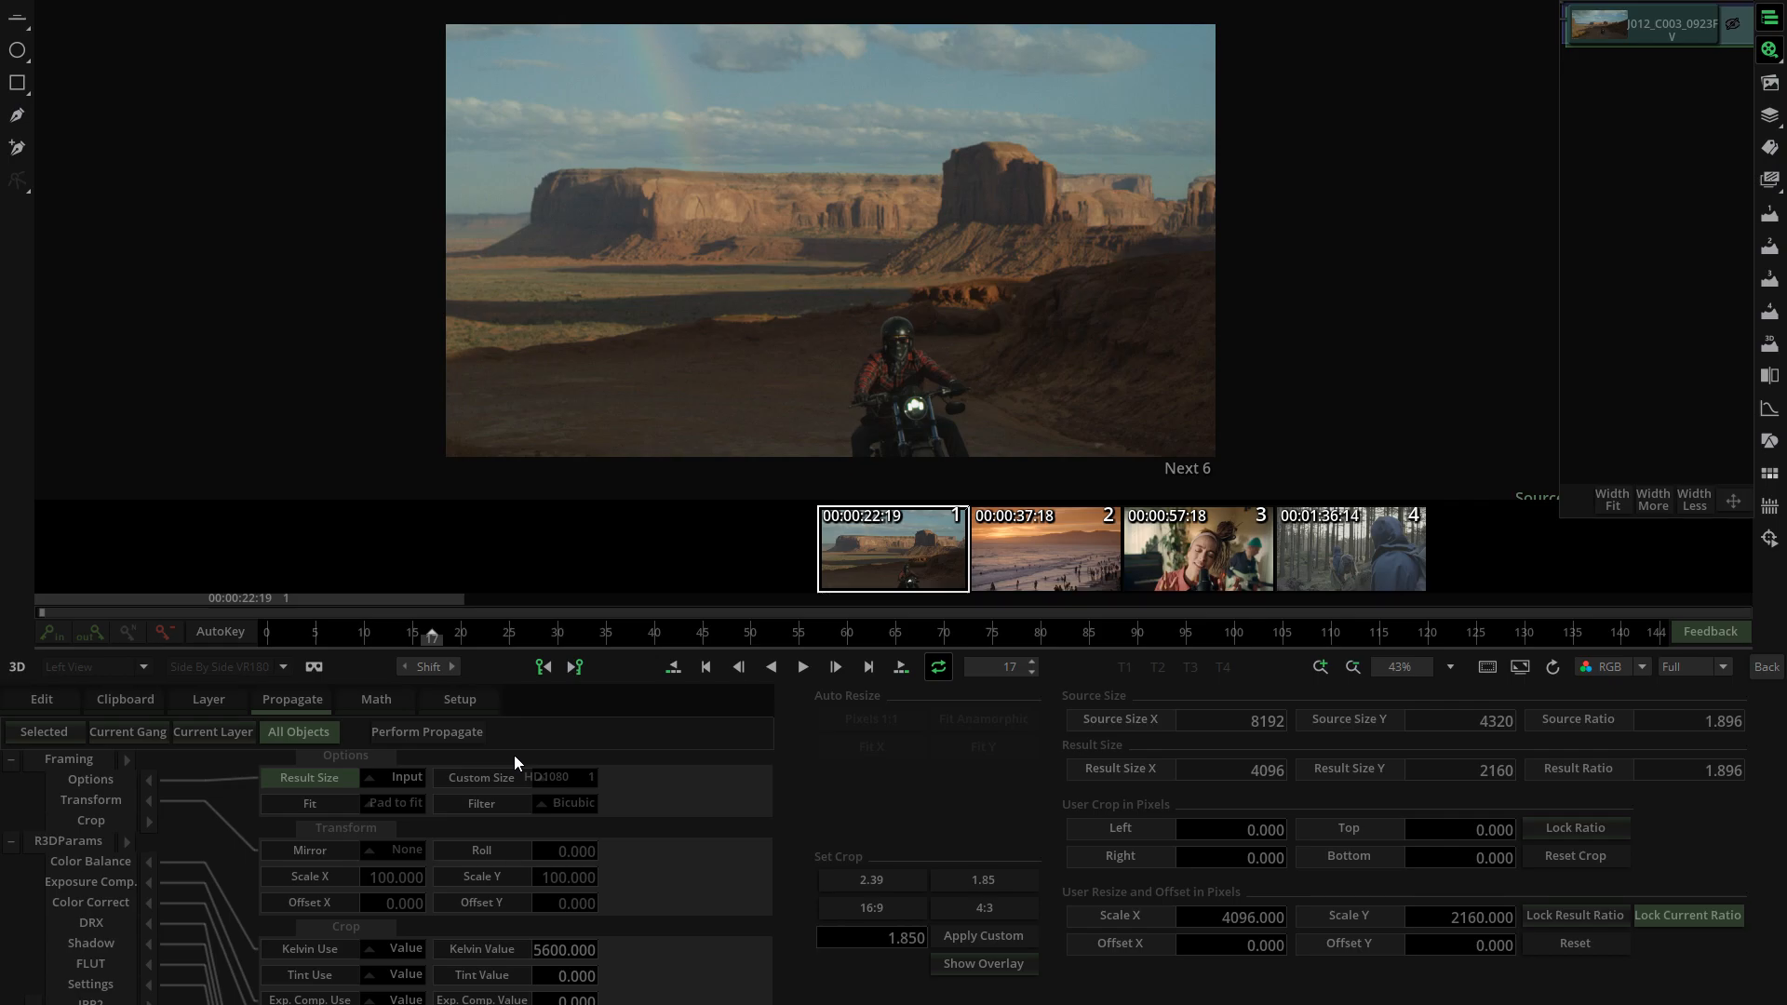
pyautogui.click(385, 779)
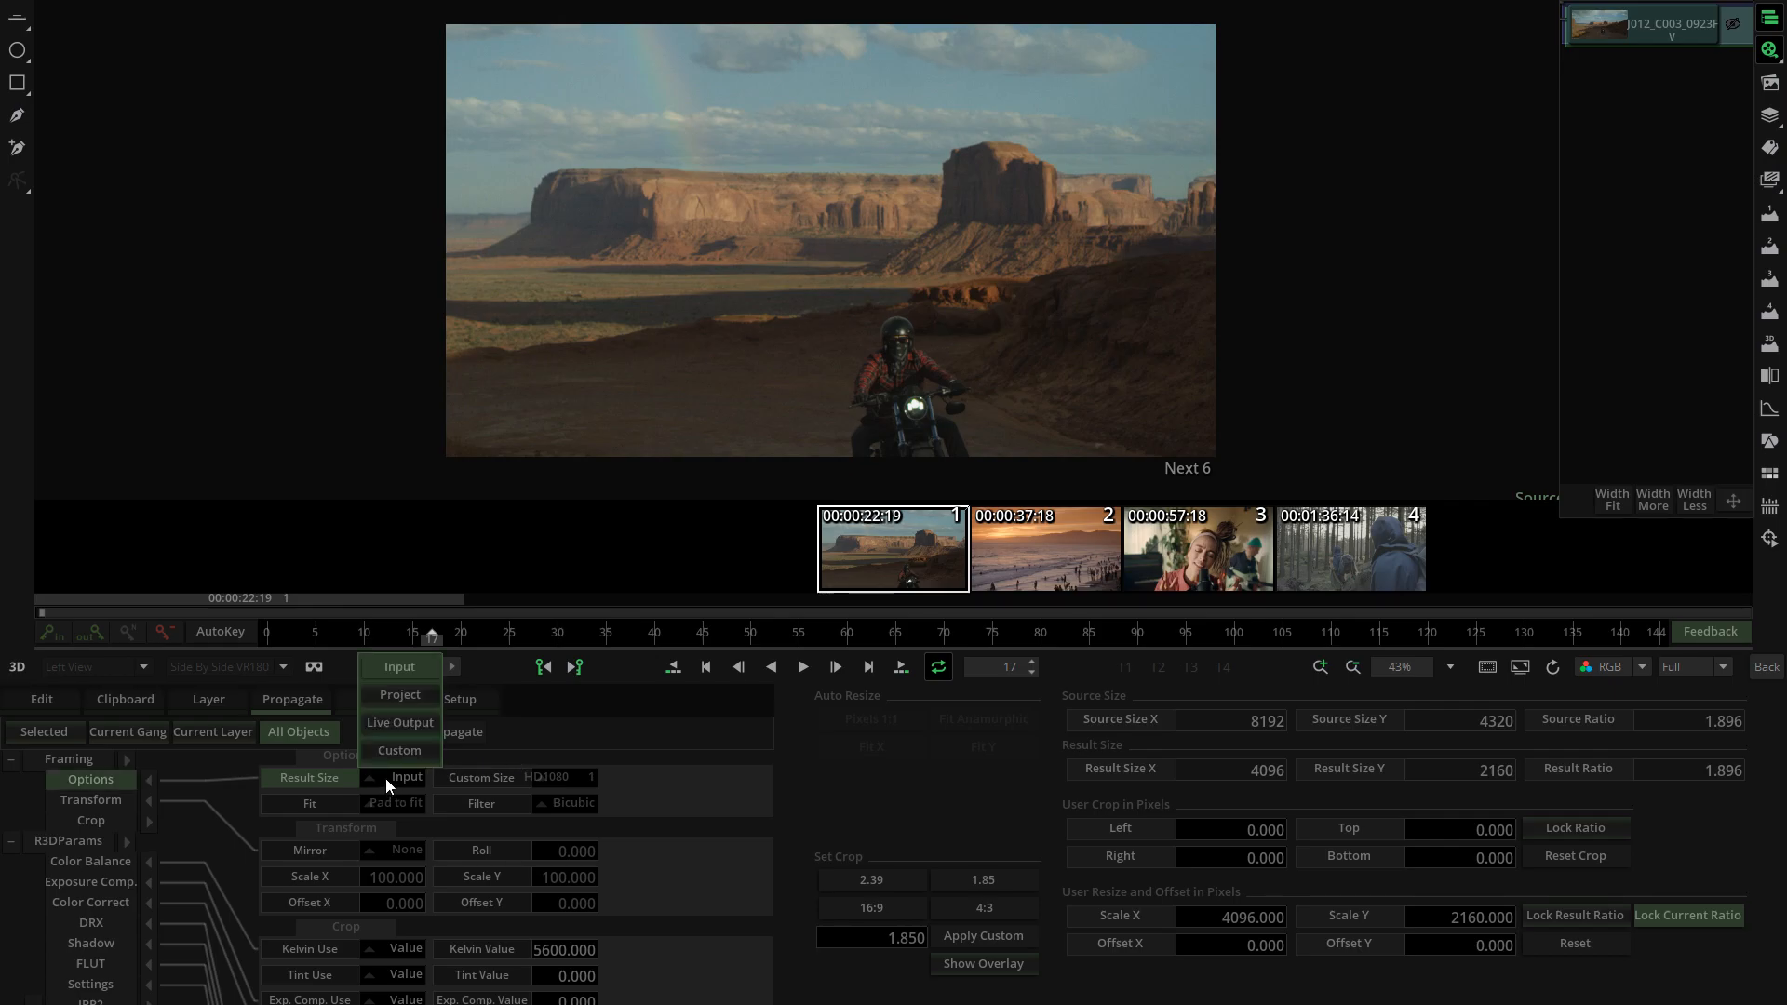
pyautogui.click(421, 697)
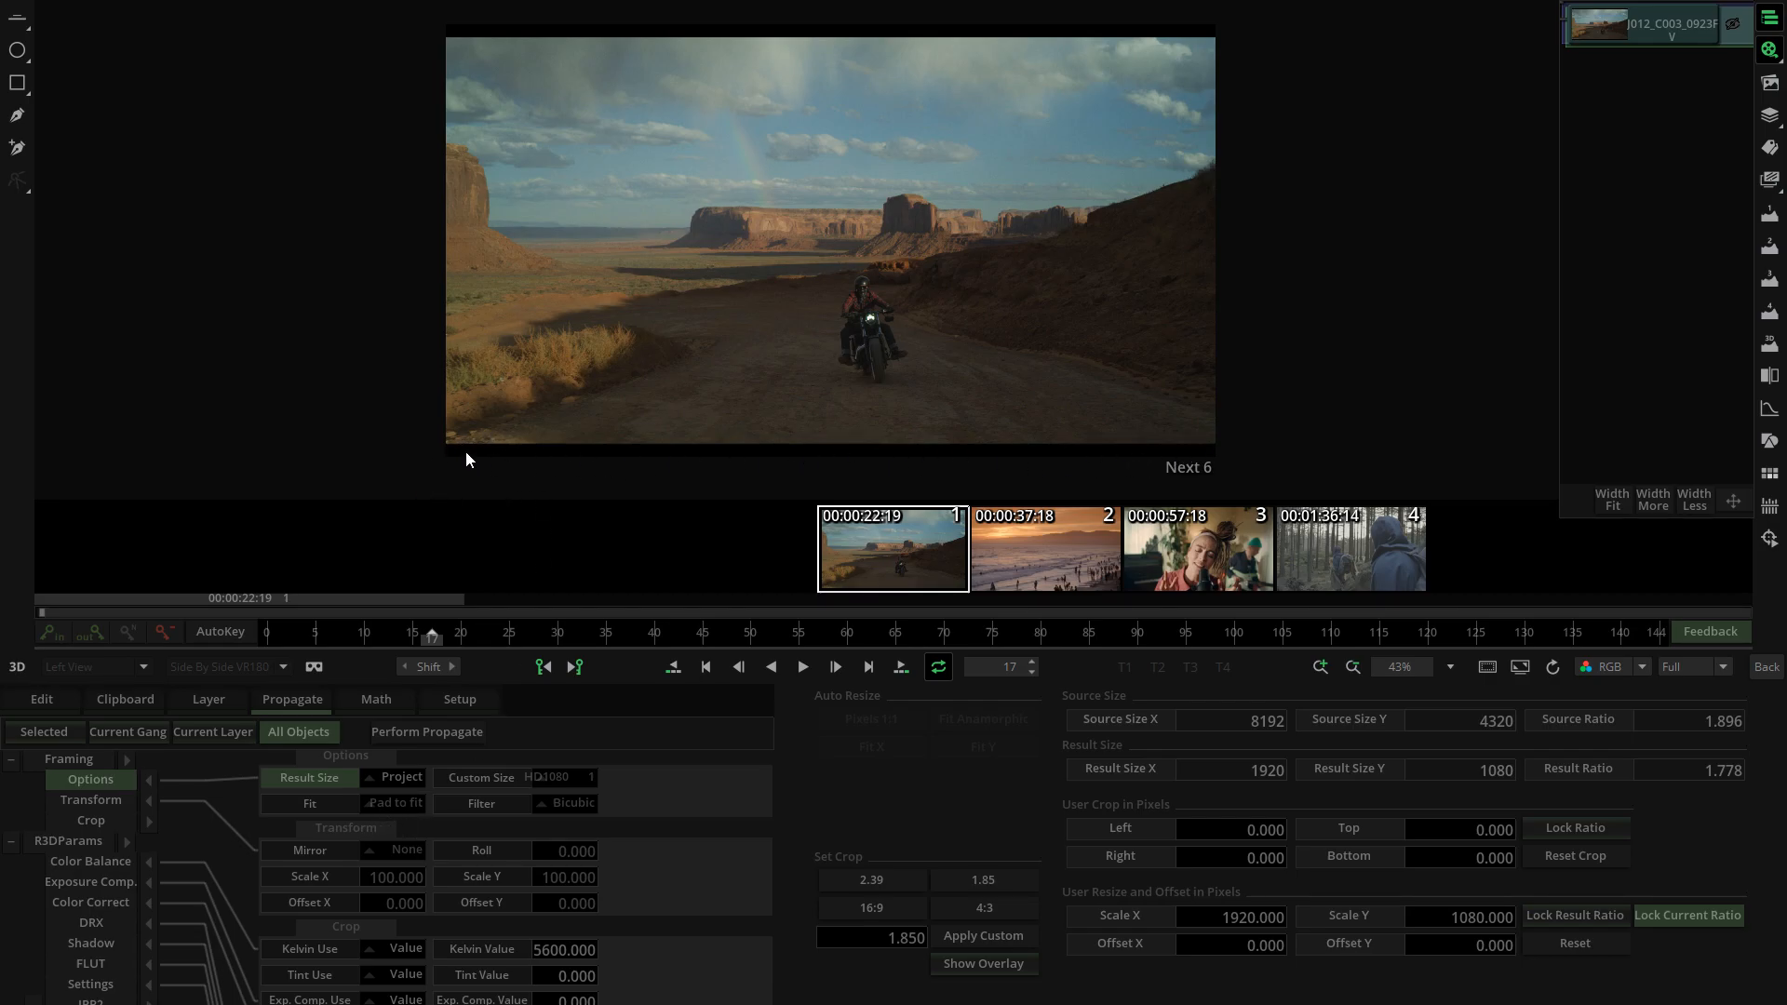
# - Set the clip's framing fit mode to Crop to fit
pyautogui.click(389, 801)
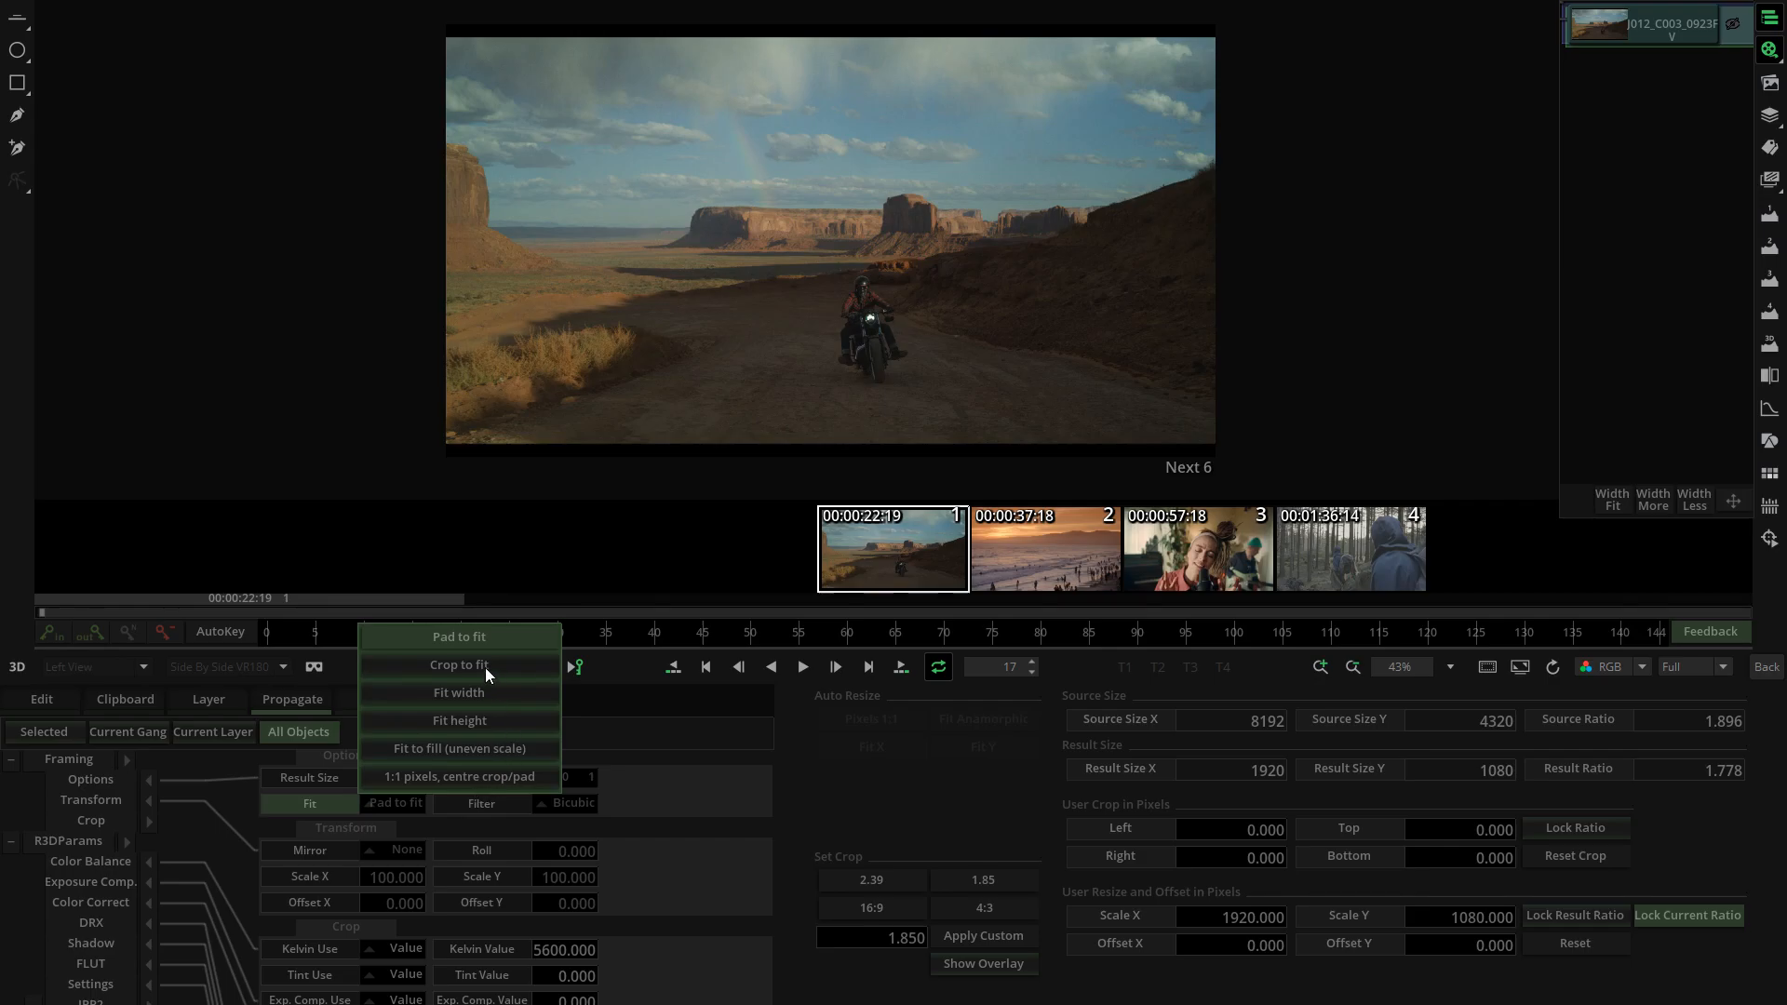
pyautogui.click(470, 640)
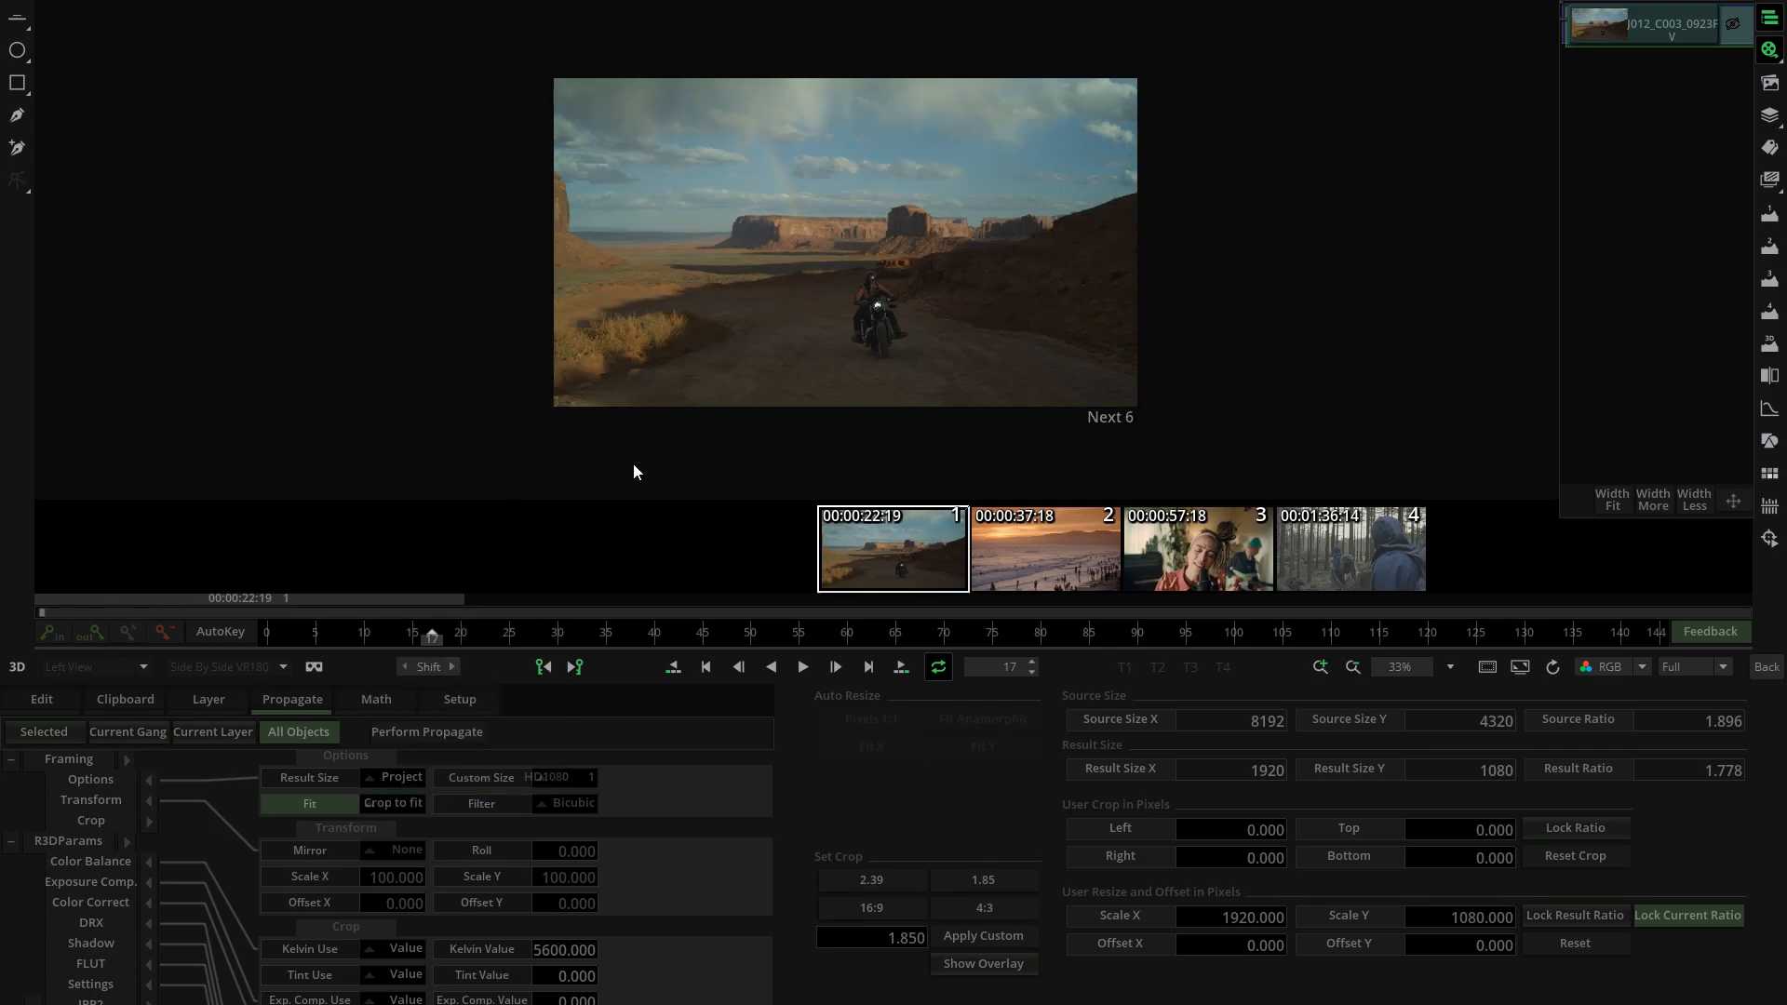
pyautogui.scroll(2, 634, 471)
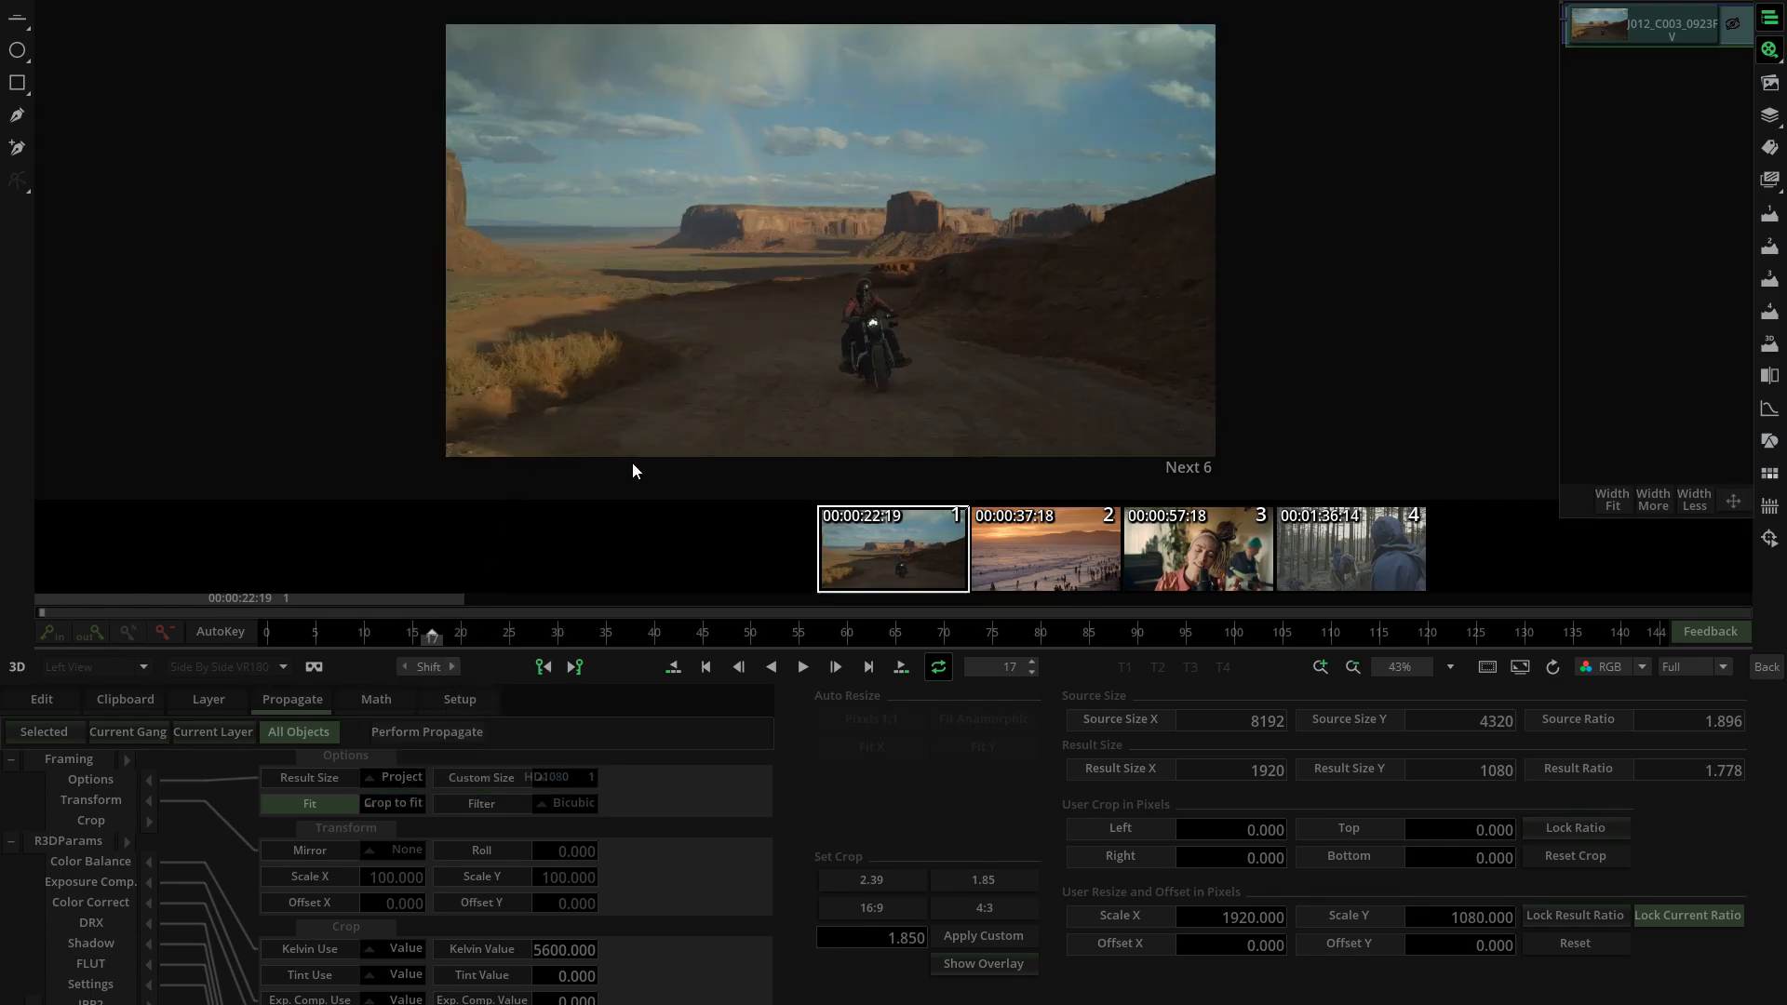
# - Compare the cropped clip's framing by switching the result size to Input and back to Project
pyautogui.click(396, 778)
pyautogui.click(408, 668)
pyautogui.click(406, 776)
pyautogui.click(409, 700)
pyautogui.scroll(-4, 700, 343)
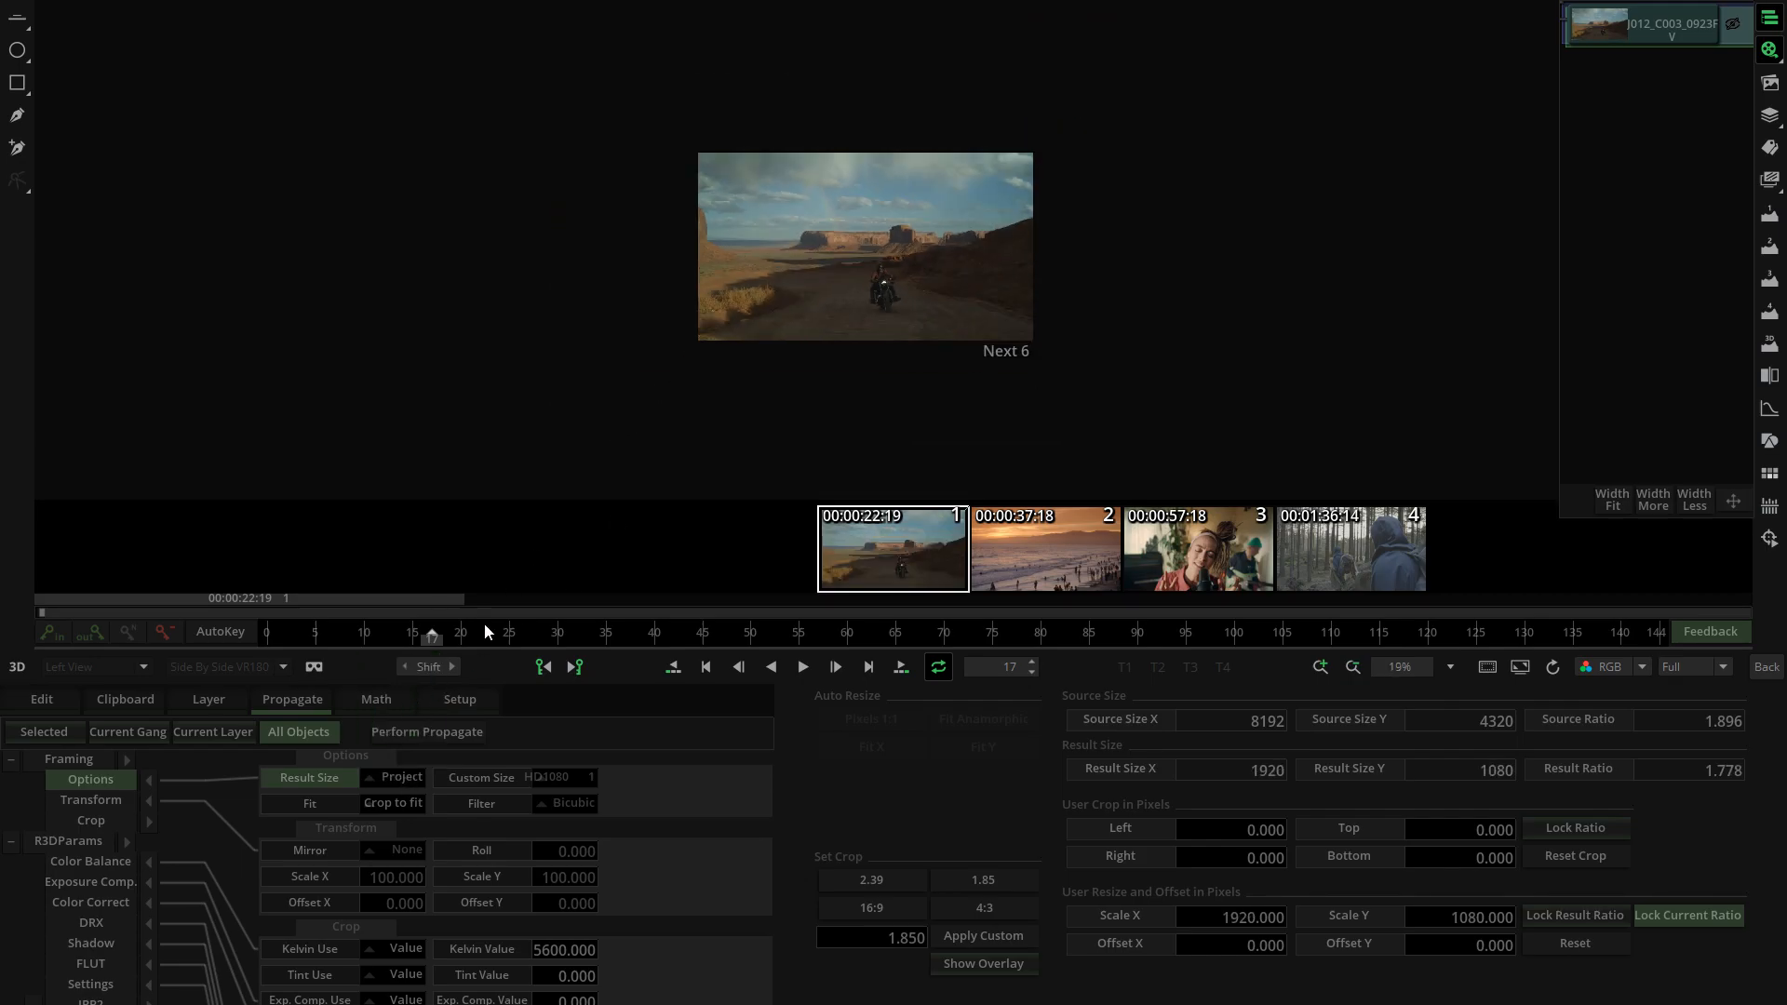
# - Set the clip's result size to Input and inspect the source boundary around the project frame
pyautogui.click(396, 778)
pyautogui.click(407, 668)
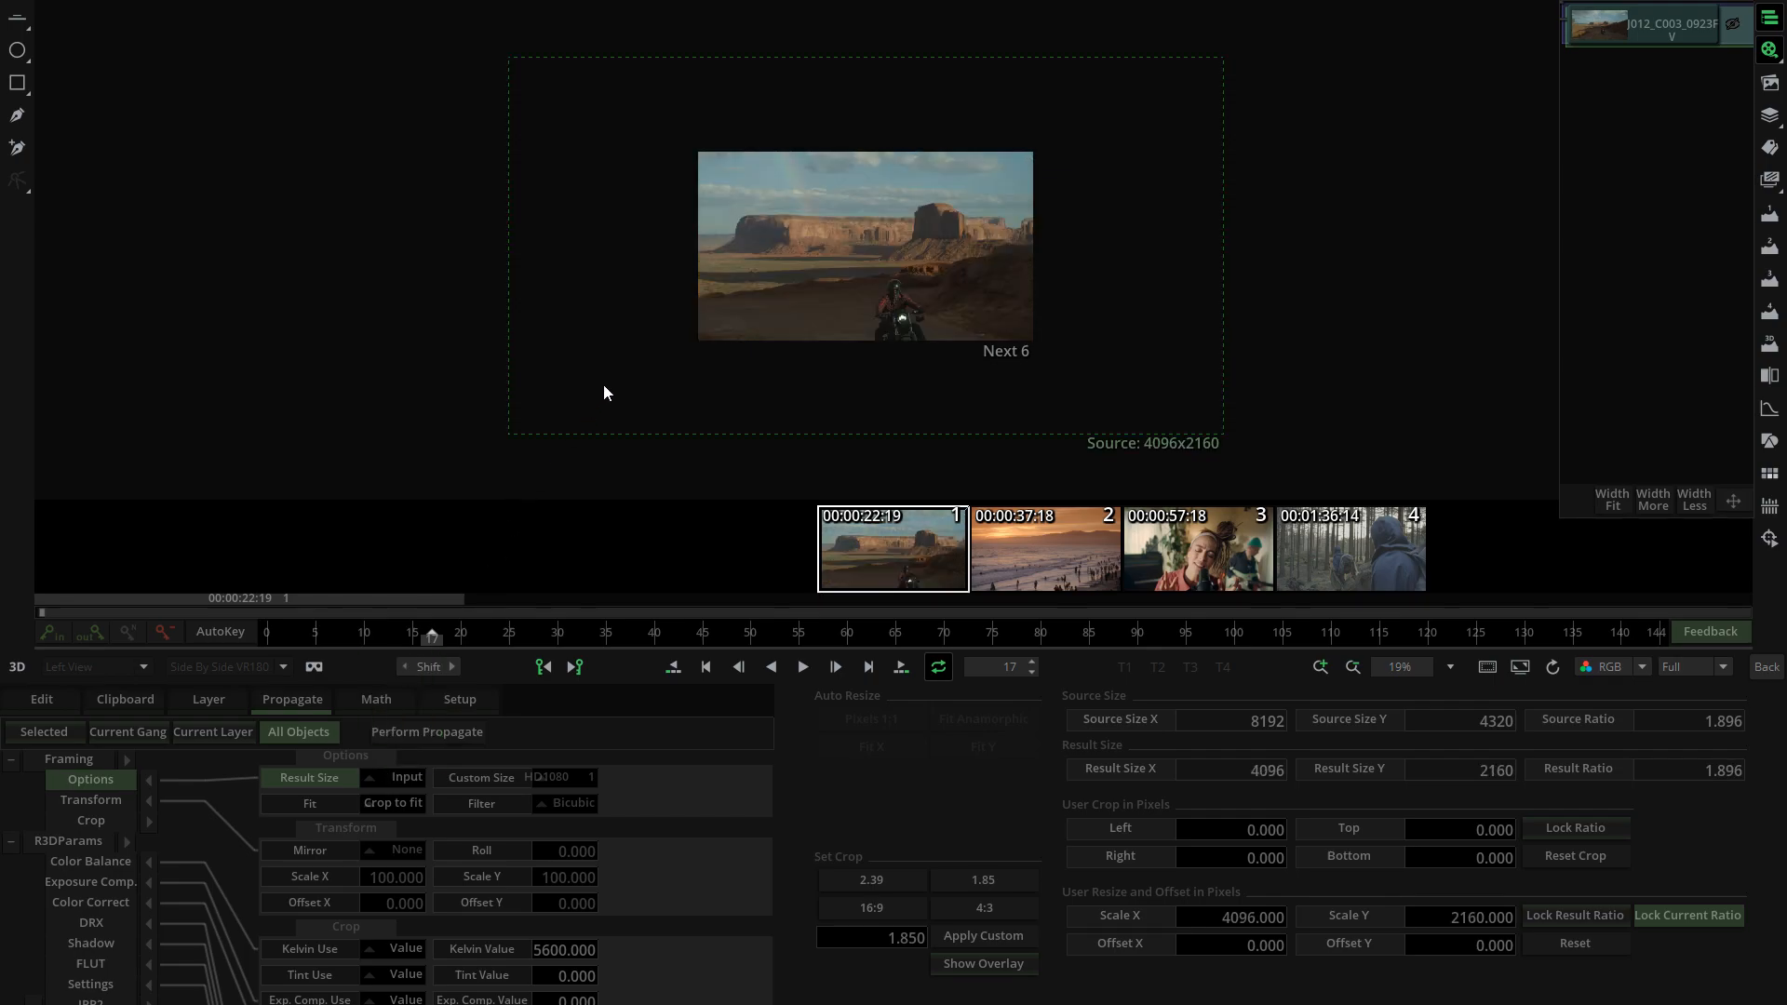
pyautogui.scroll(3, 907, 306)
pyautogui.scroll(-3, 908, 307)
pyautogui.scroll(2, 908, 313)
pyautogui.scroll(-2, 853, 328)
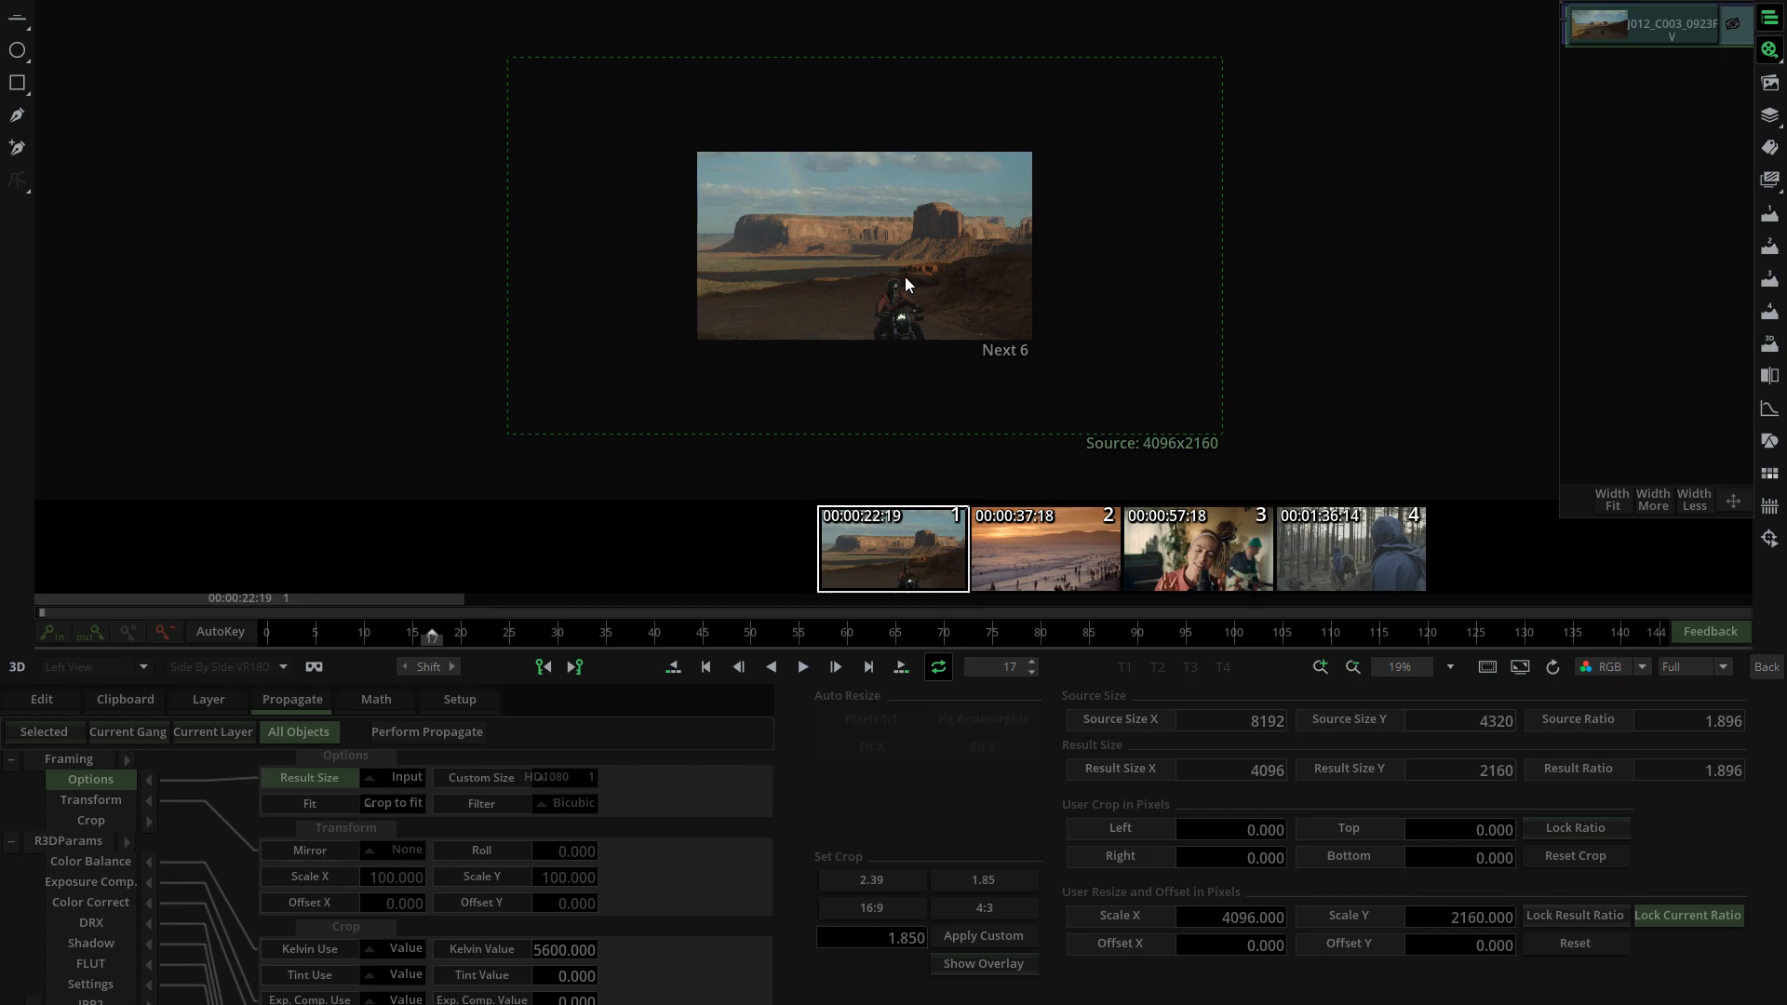
pyautogui.scroll(1, 946, 284)
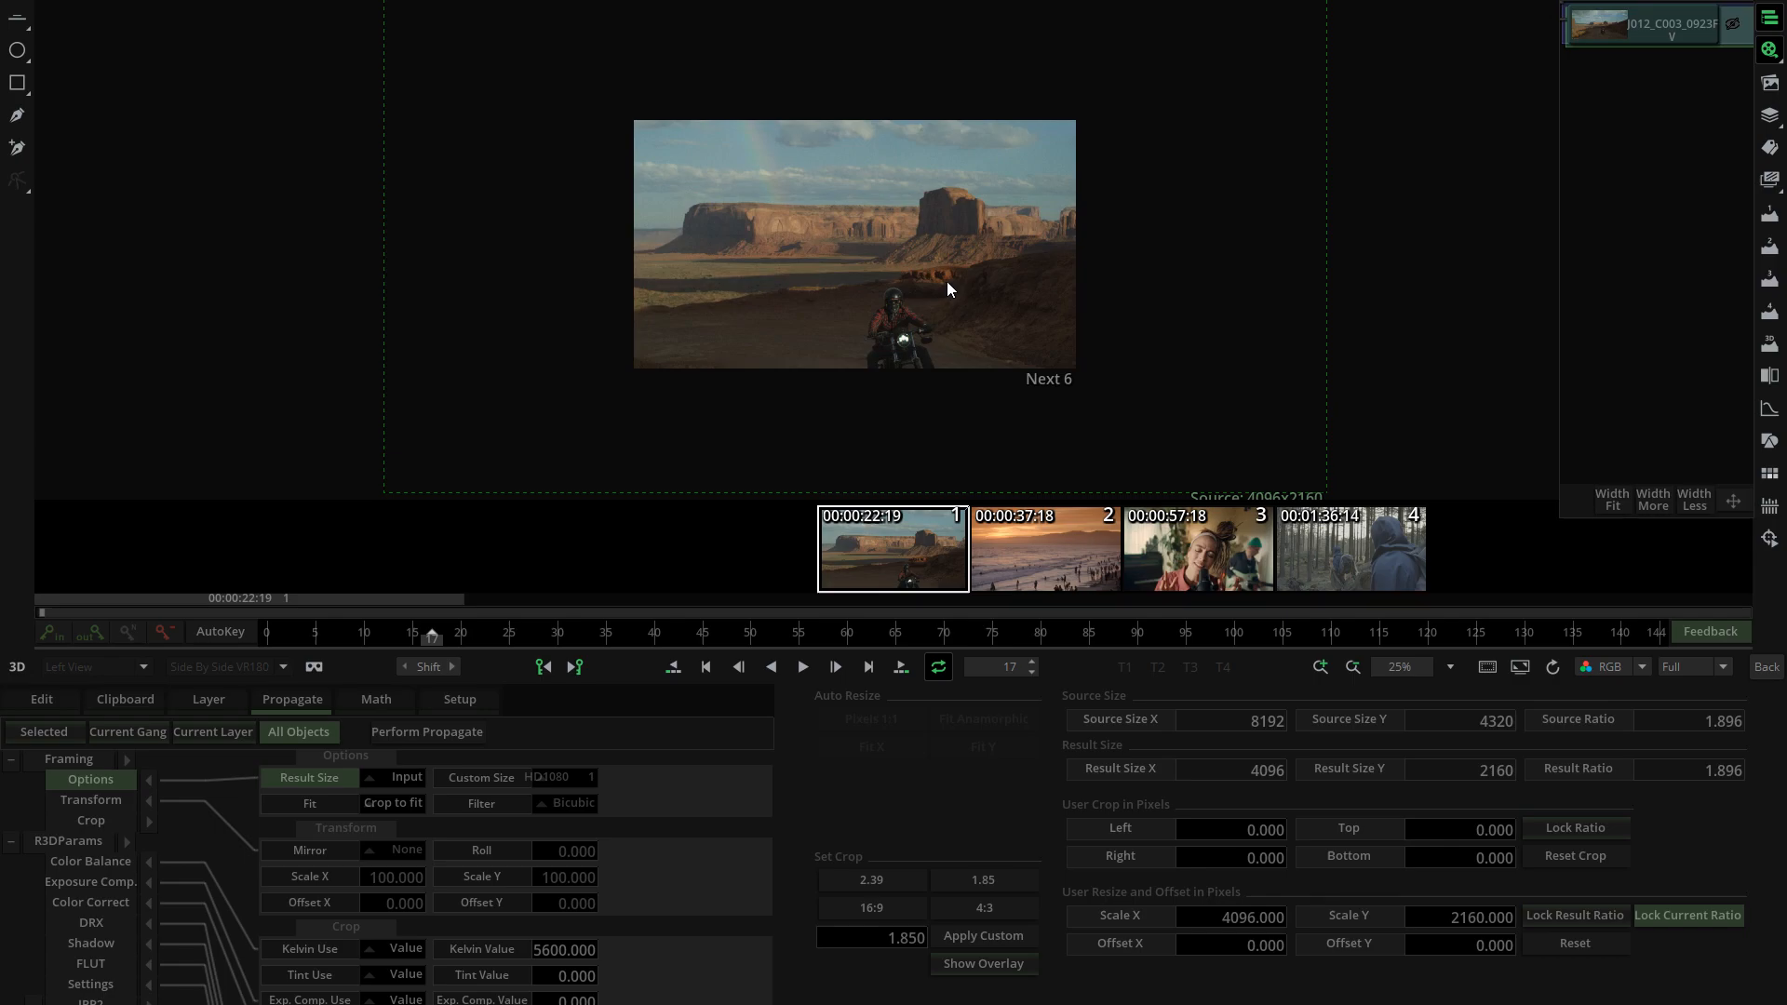
# - Toggle the display of the image outside the project frame, leaving the full source picture shown
pyautogui.click(1493, 667)
pyautogui.click(1493, 667)
pyautogui.click(1493, 668)
pyautogui.click(1493, 667)
pyautogui.scroll(-1, 1181, 298)
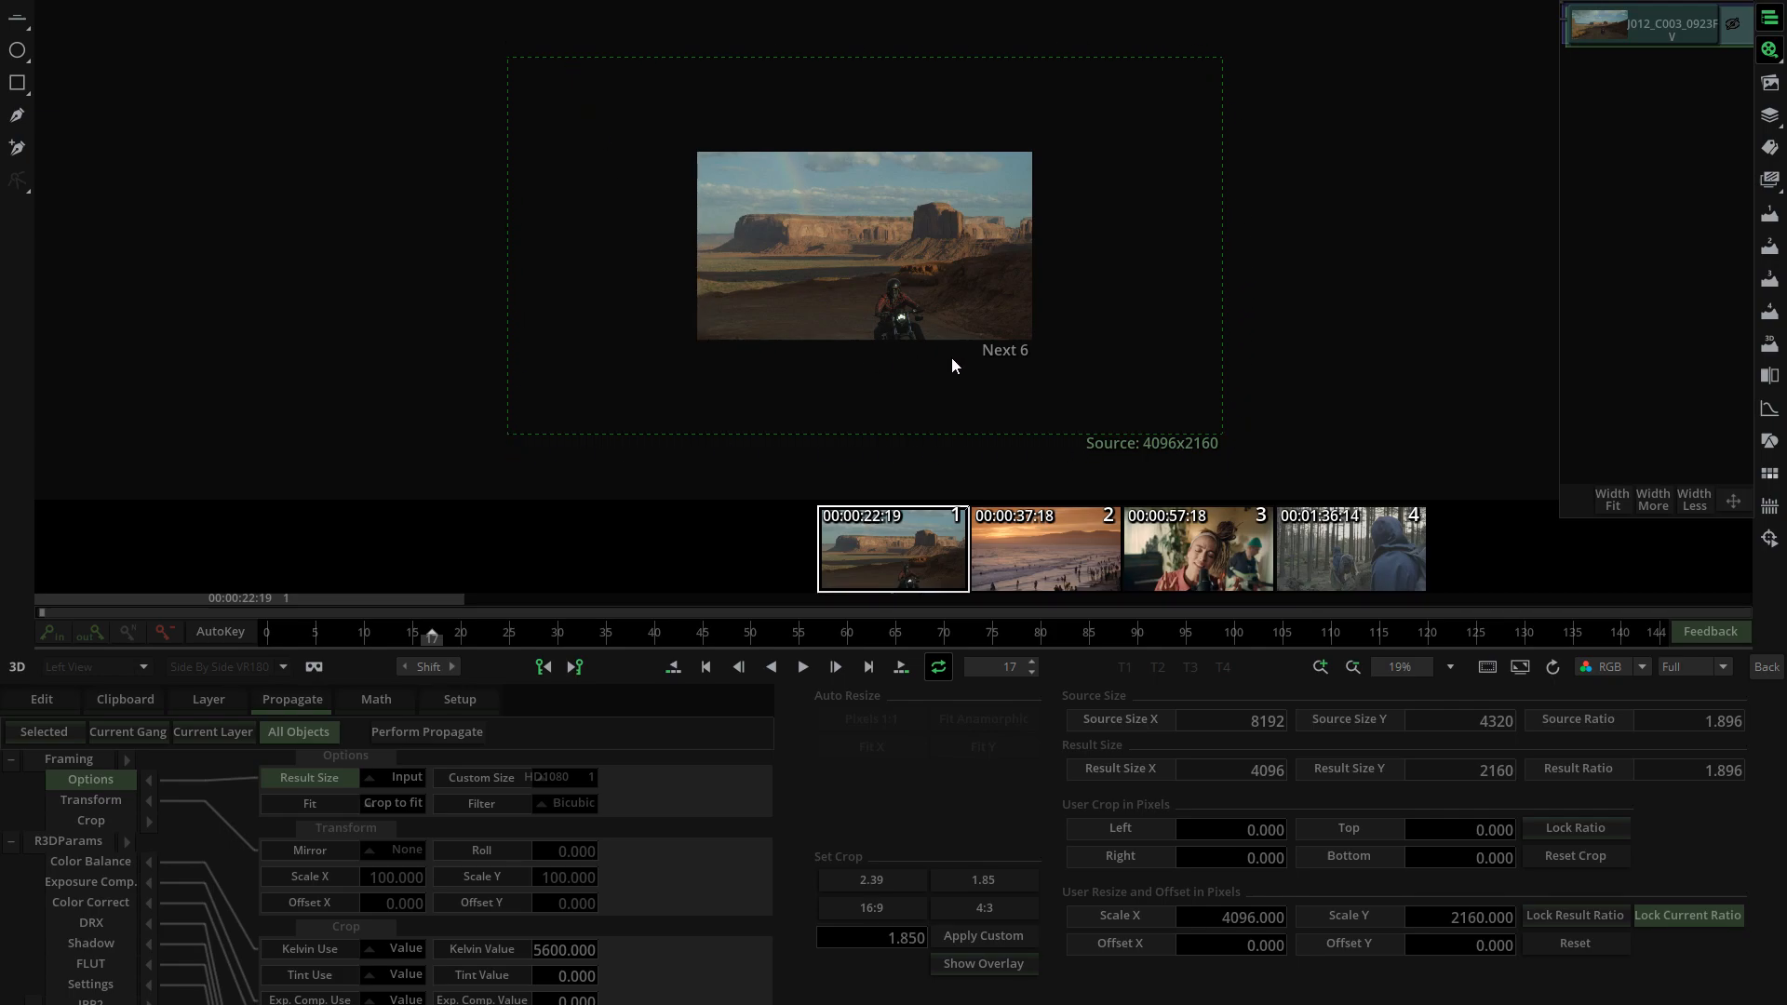
pyautogui.click(1487, 668)
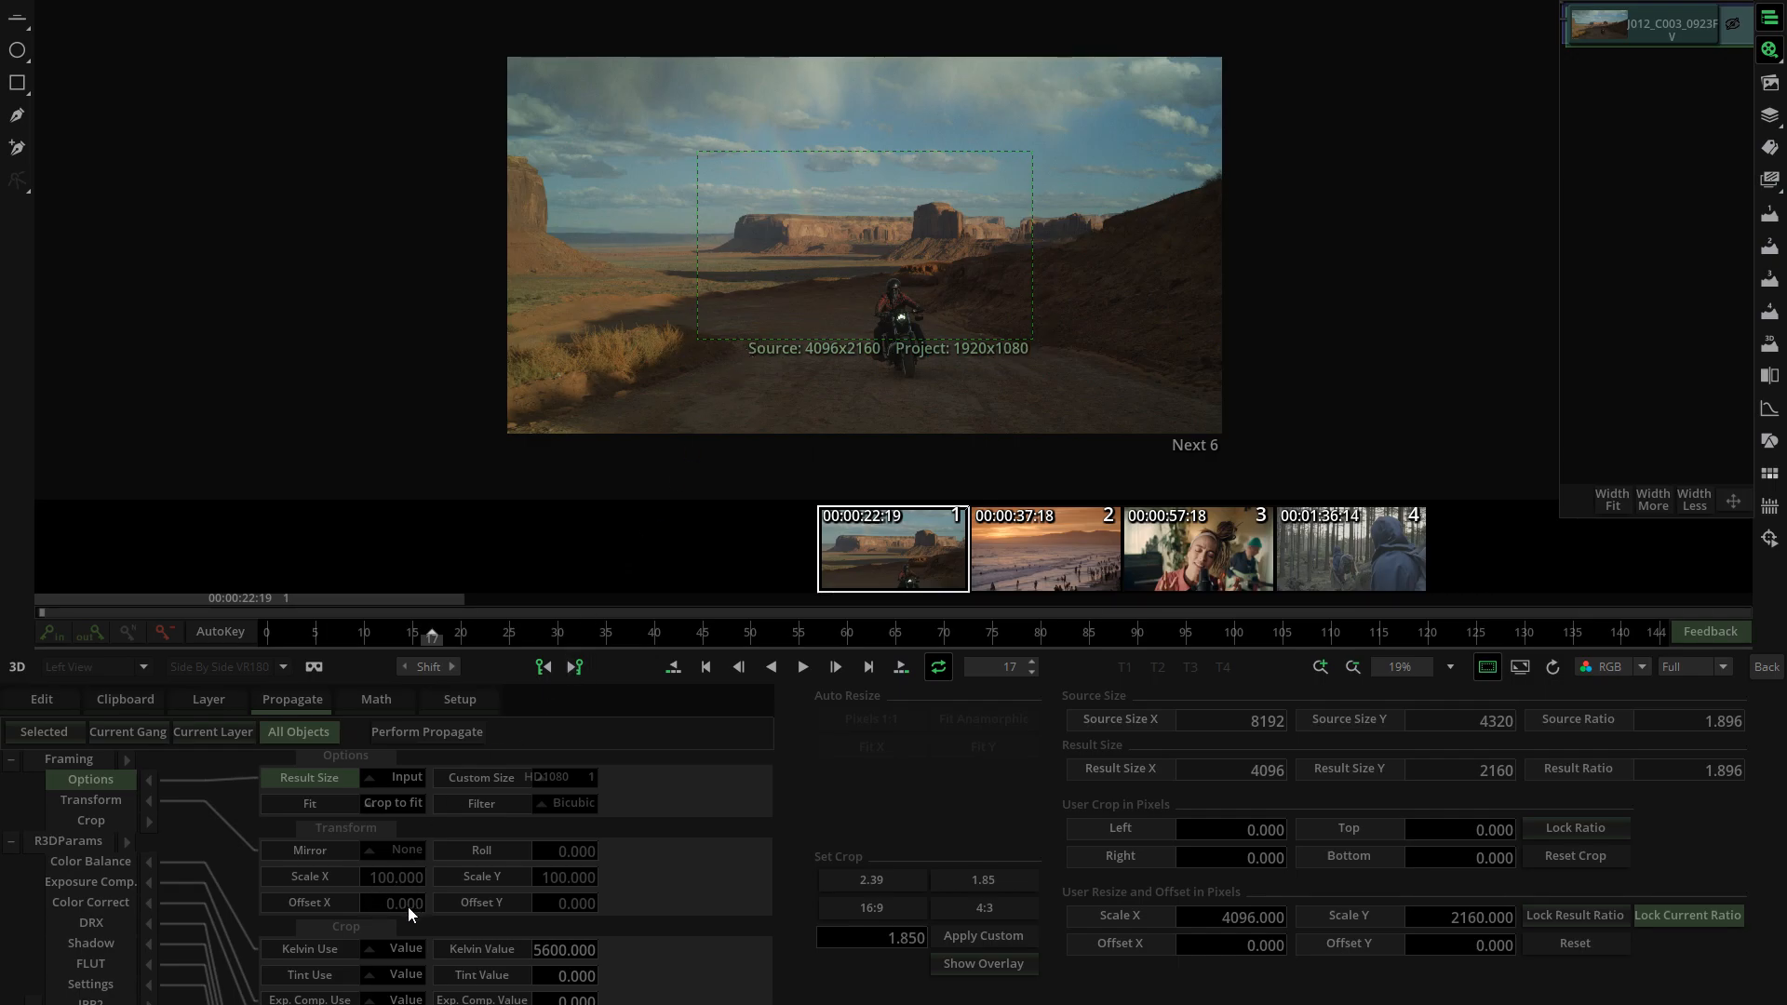
# - Set the clip's Offset X to 6 and Offset Y to 18, and check the reframed image within the project frame
pyautogui.moveTo(378, 907); pyautogui.dragTo(401, 903)
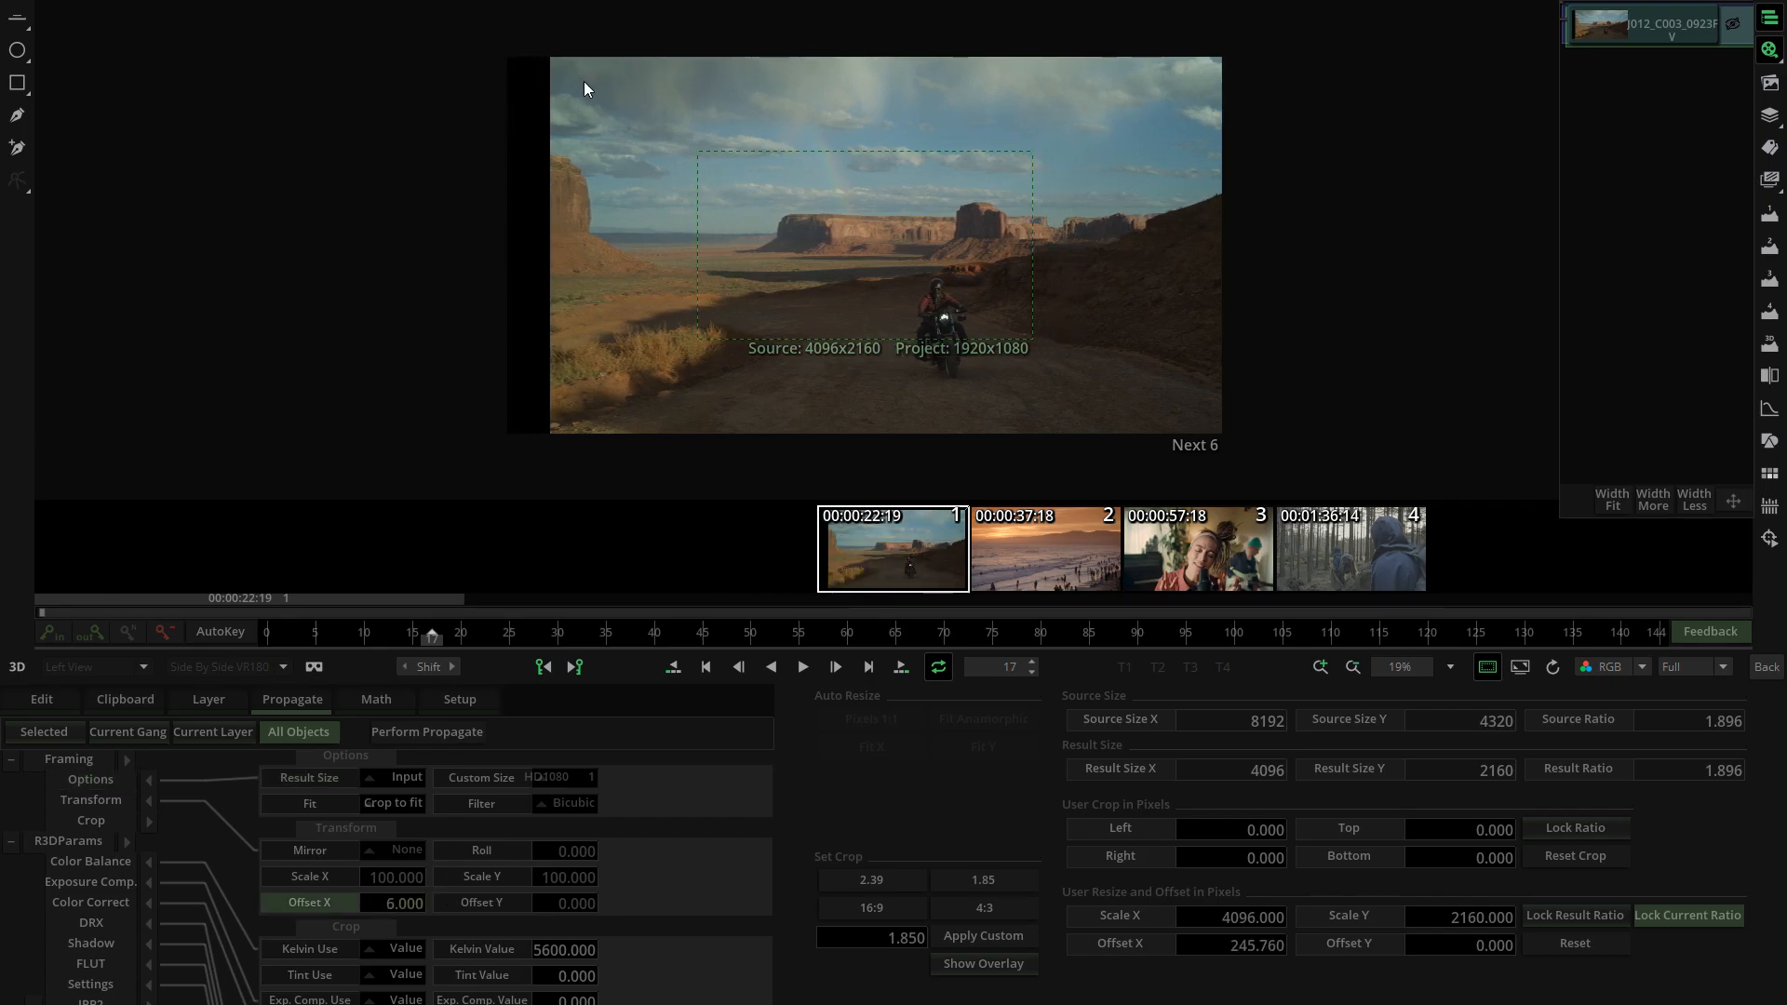
pyautogui.moveTo(570, 896); pyautogui.dragTo(745, 831)
pyautogui.click(396, 905)
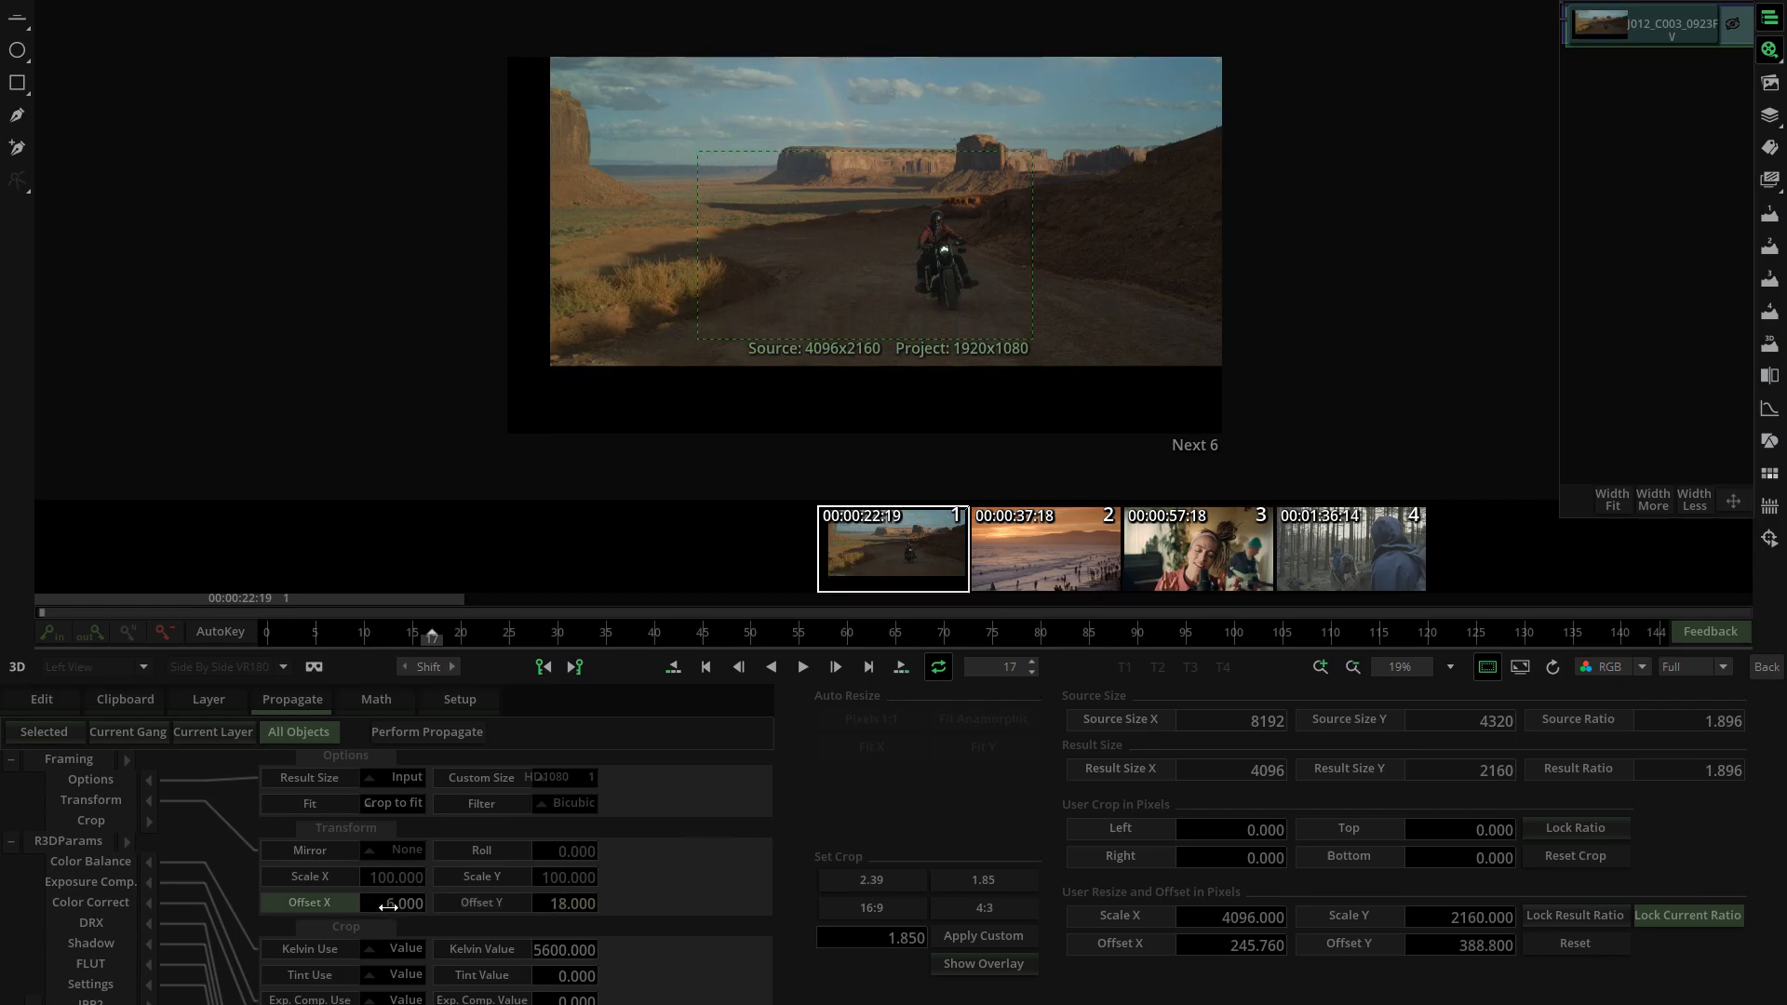
pyautogui.click(1491, 664)
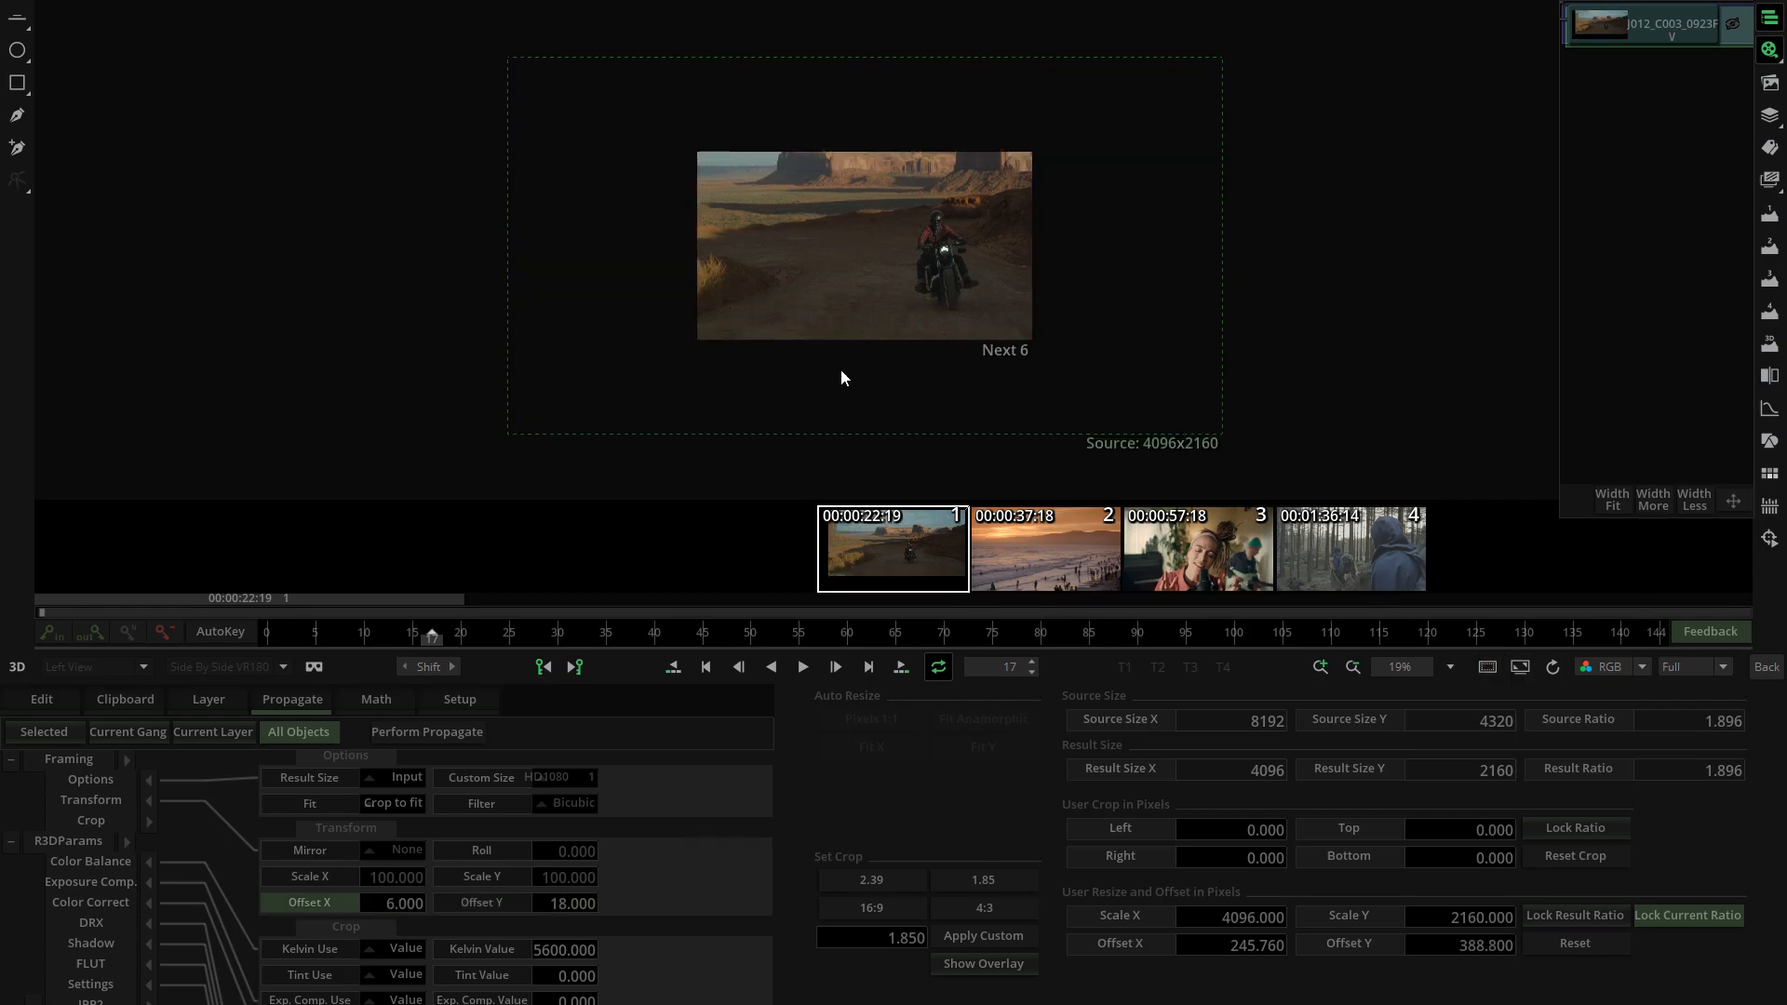
pyautogui.scroll(3, 895, 249)
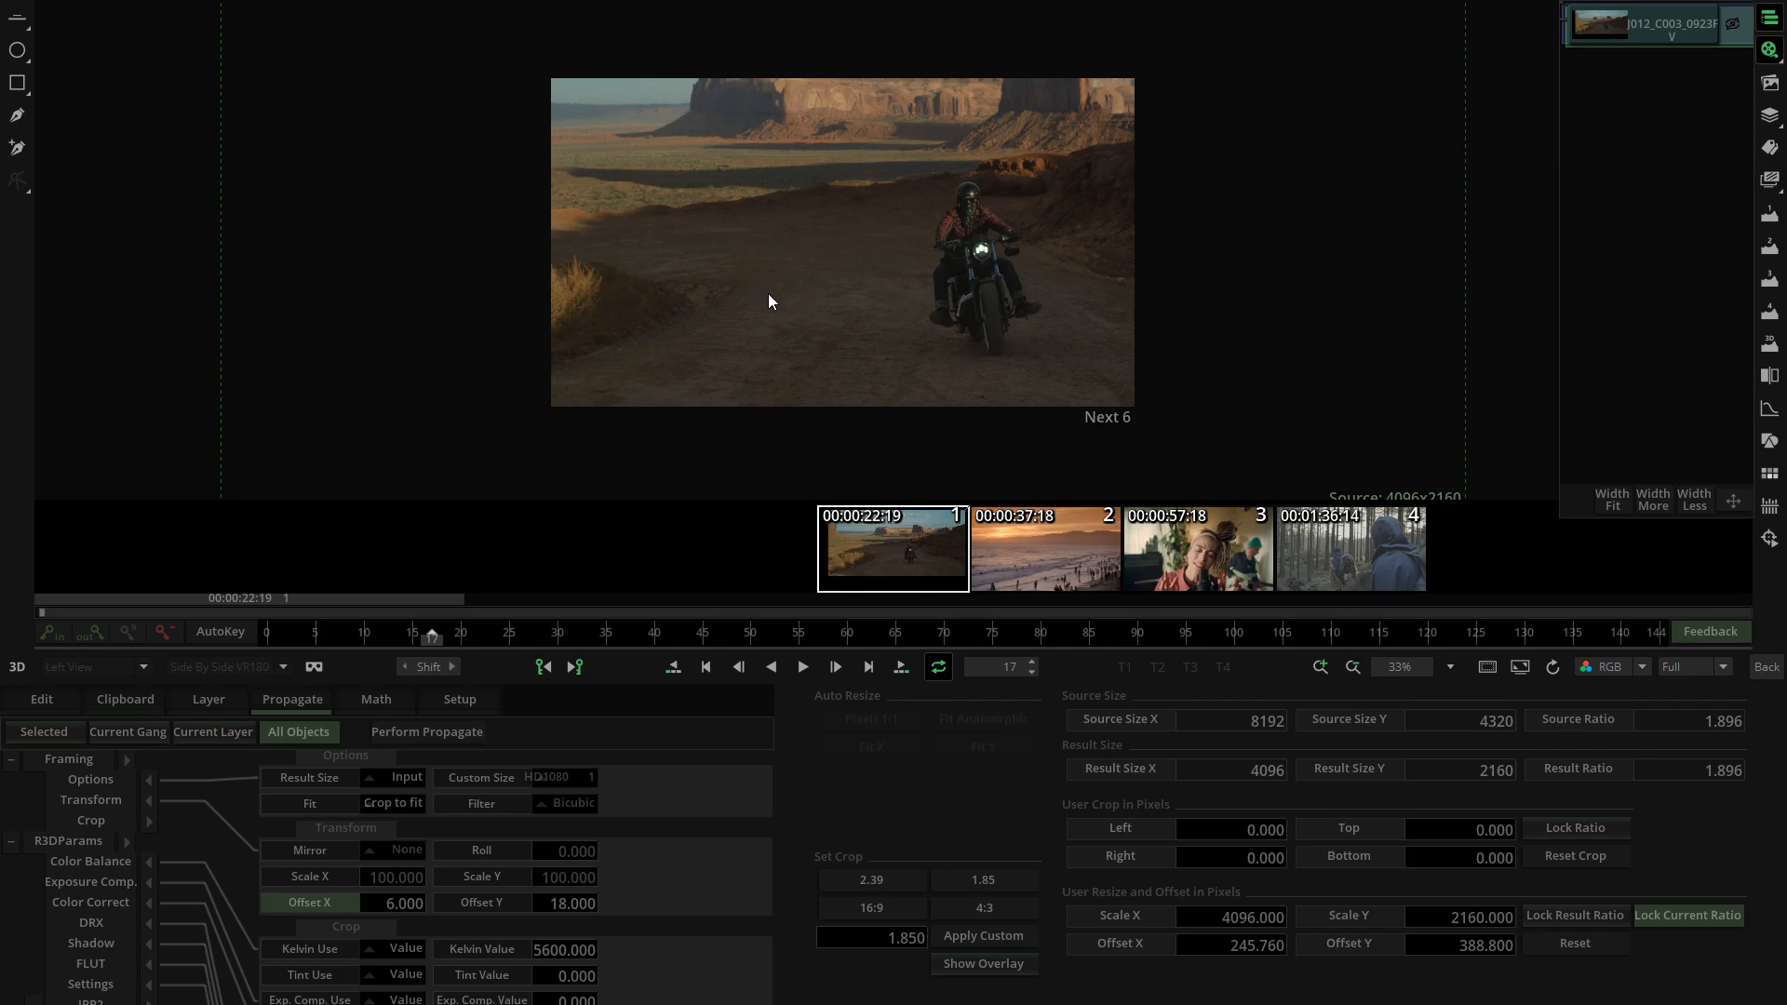
pyautogui.scroll(-3, 768, 293)
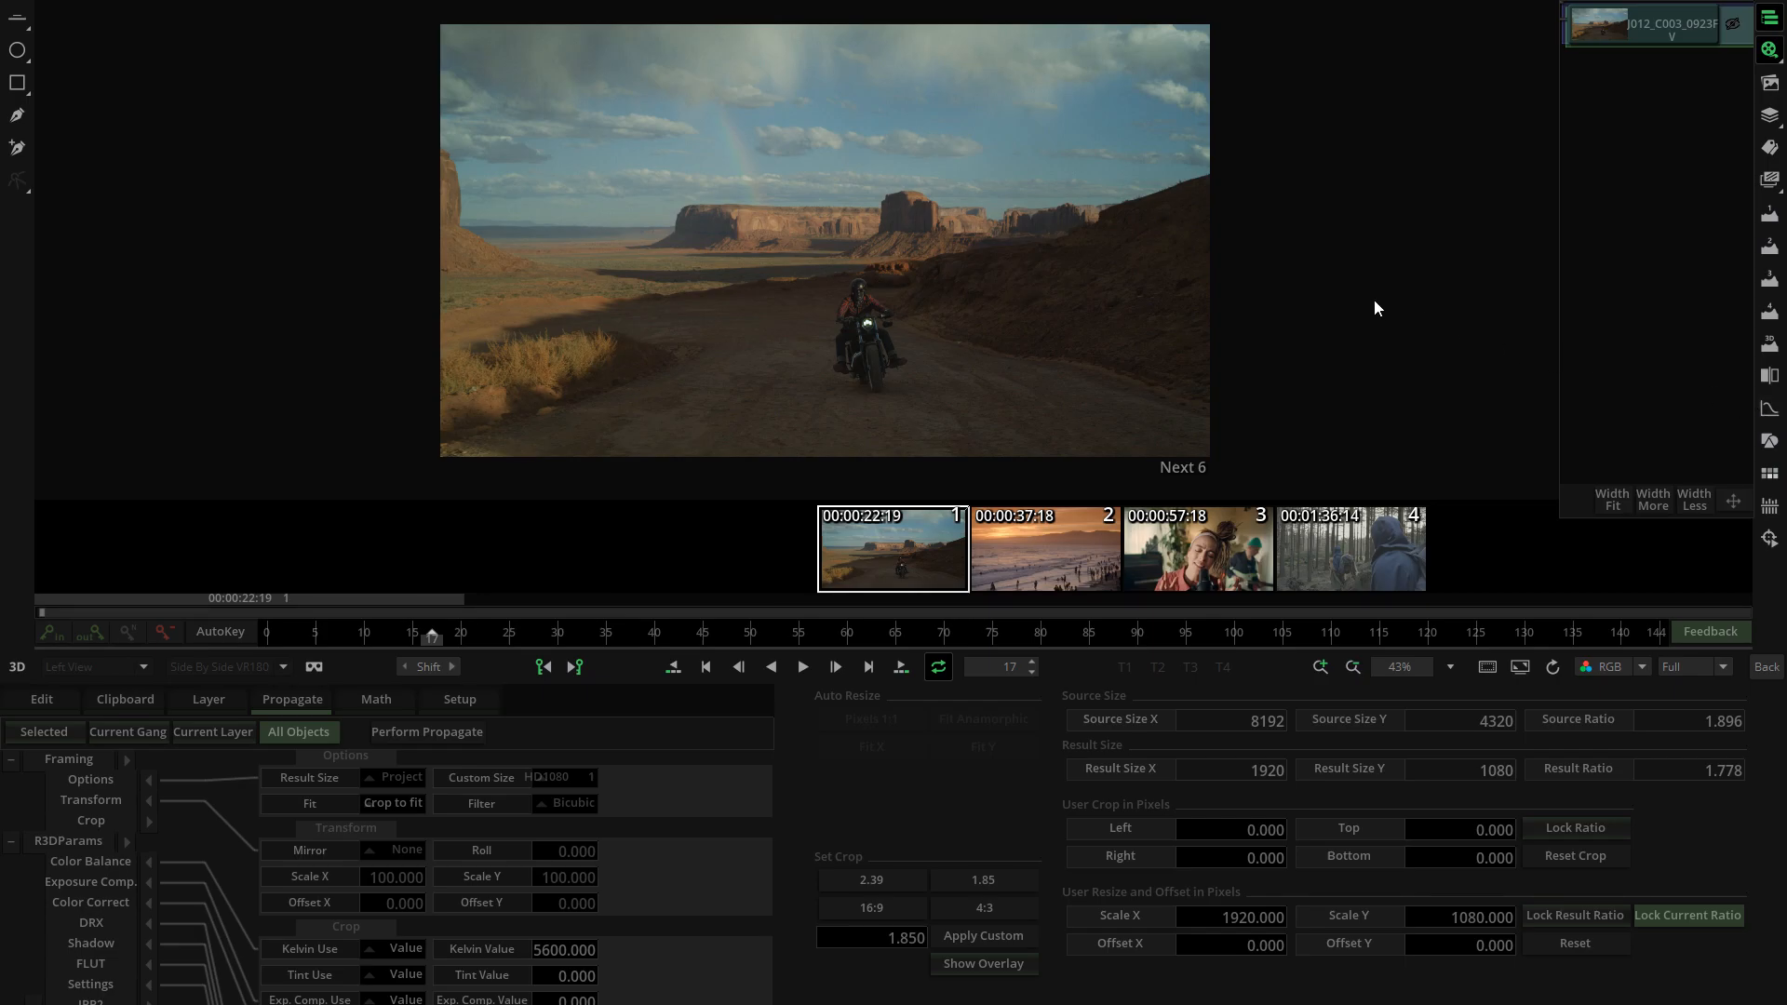
# - Look through the layer stack, presets browser, history commands and display filters
pyautogui.click(1767, 23)
pyautogui.click(1768, 23)
pyautogui.click(1770, 86)
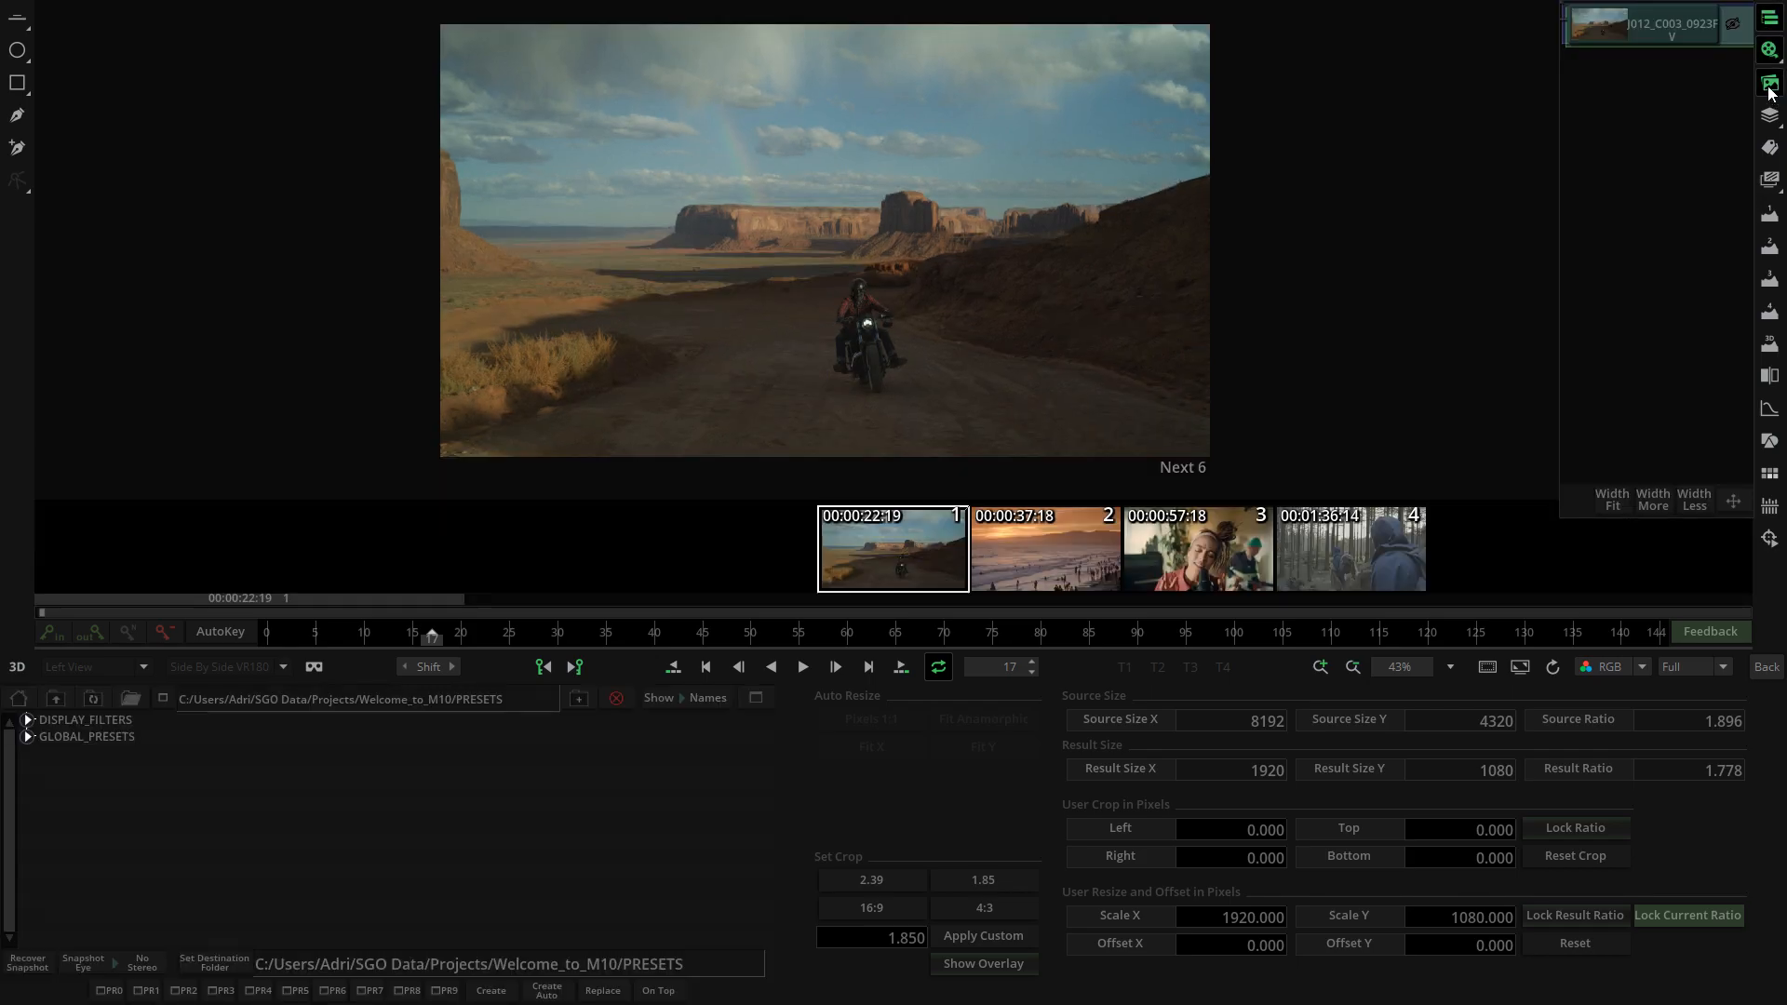
pyautogui.click(1771, 115)
pyautogui.rightClick(1771, 114)
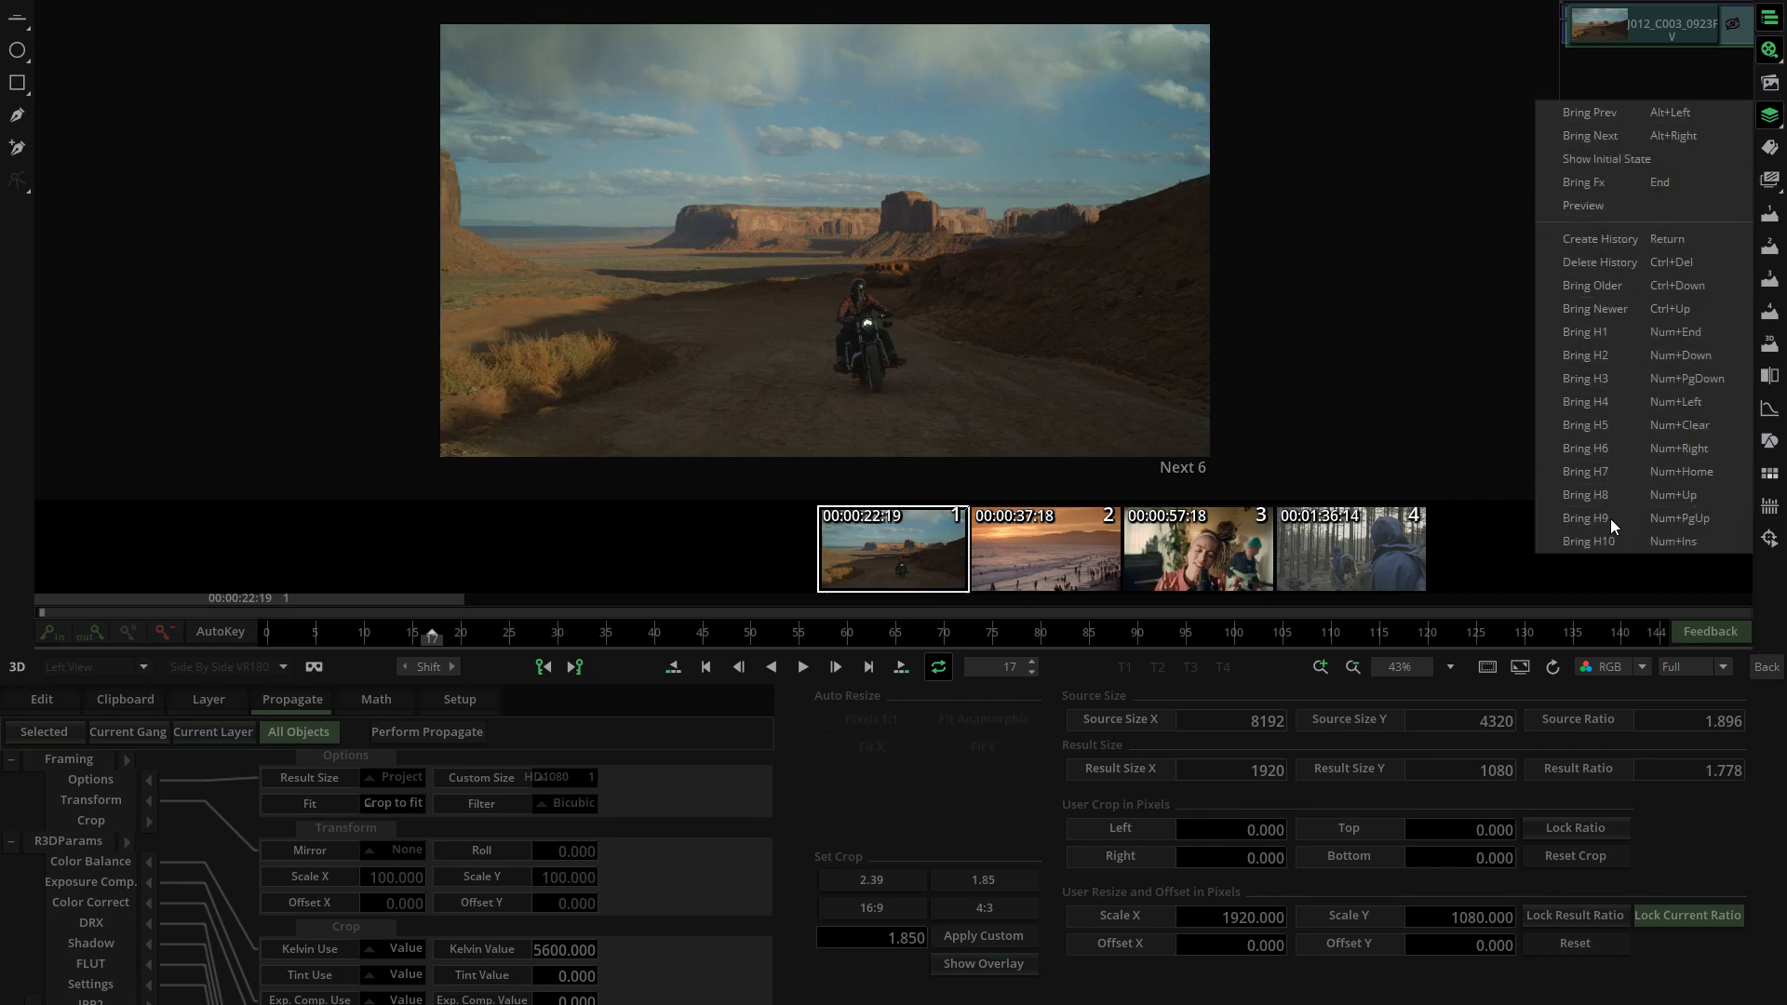
pyautogui.click(1771, 147)
pyautogui.moveTo(1478, 272); pyautogui.dragTo(1480, 317)
pyautogui.click(1772, 149)
pyautogui.click(1769, 180)
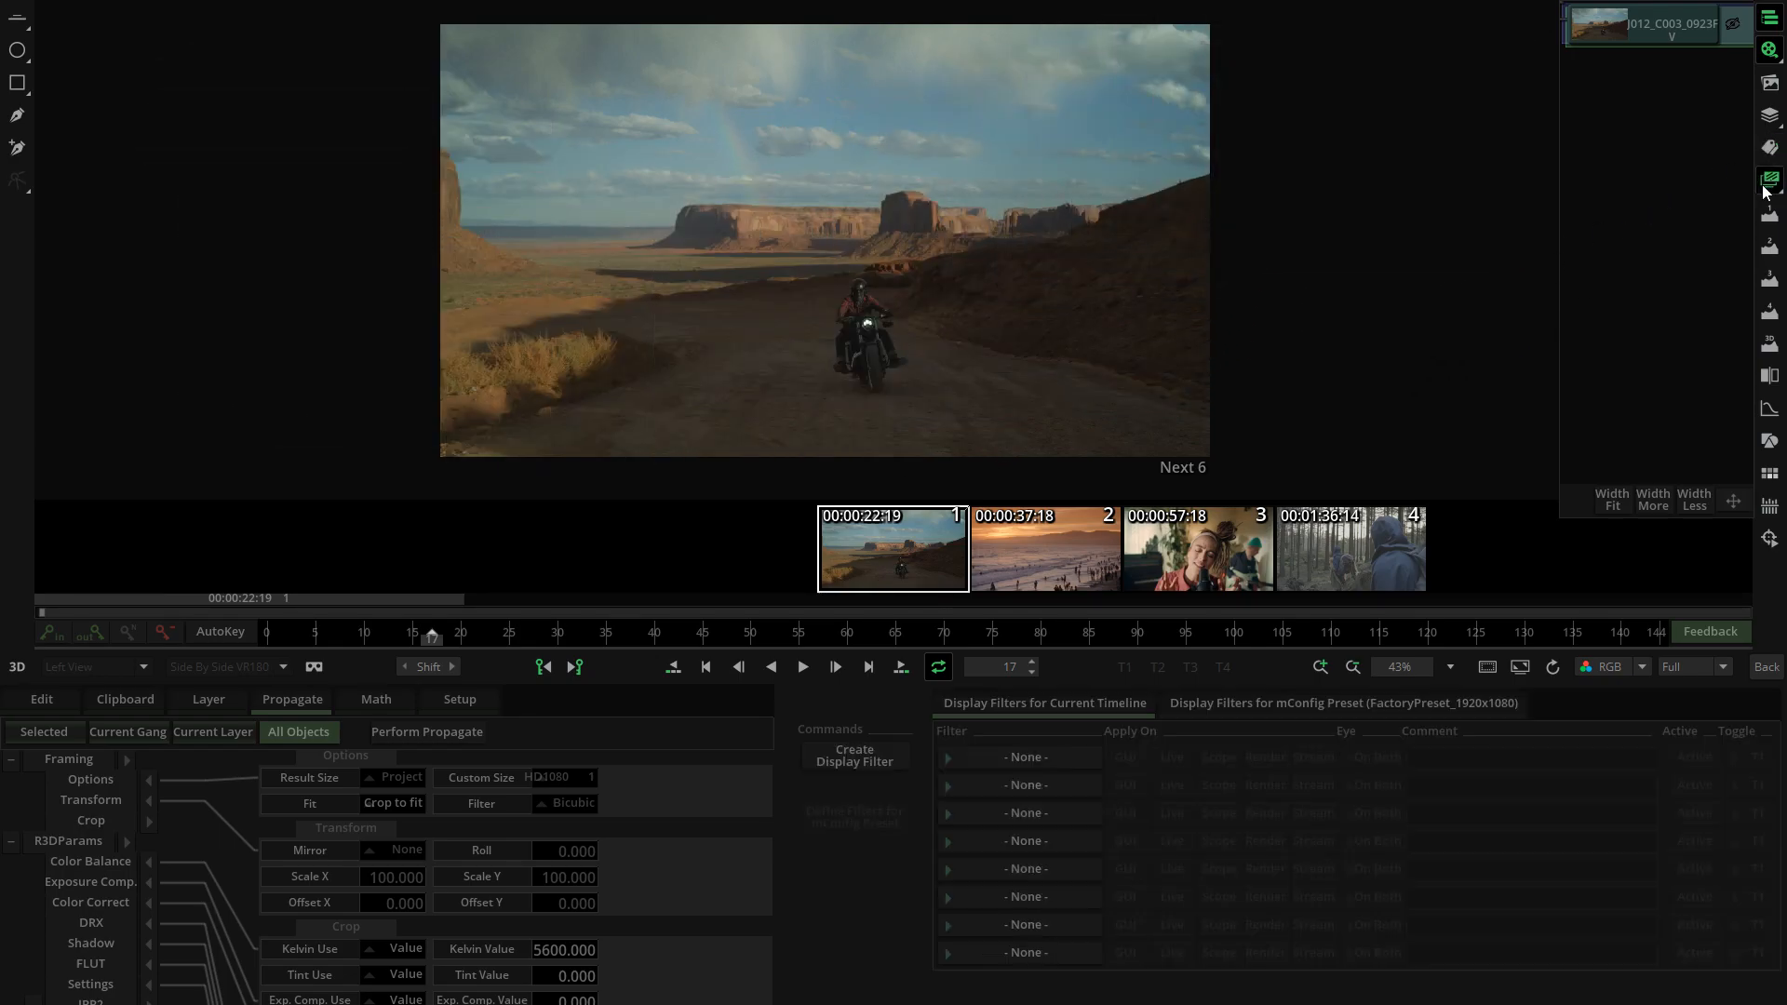
pyautogui.click(1766, 189)
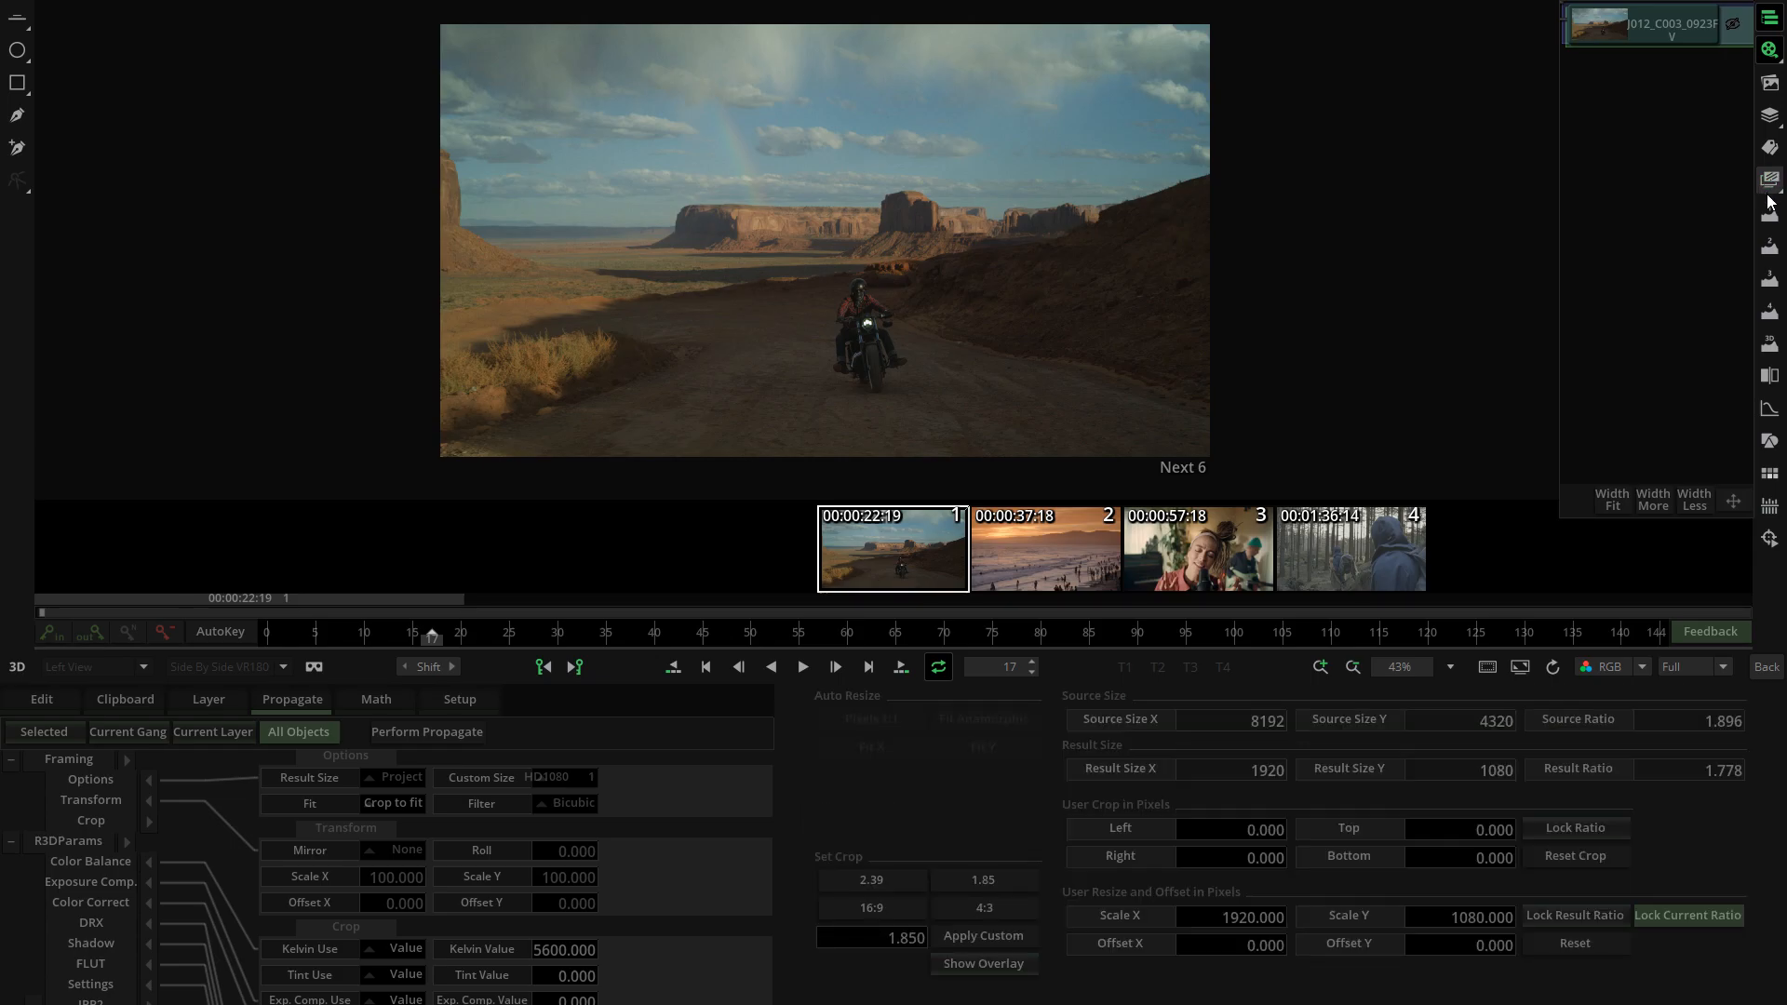
# - Show and hide the remaining editor tools in turn, including the shape controls
pyautogui.click(1768, 377)
pyautogui.click(1768, 380)
pyautogui.click(1768, 410)
pyautogui.click(1769, 409)
pyautogui.click(1769, 443)
pyautogui.click(1768, 445)
pyautogui.click(1768, 474)
pyautogui.click(1768, 474)
pyautogui.click(1765, 508)
pyautogui.click(1765, 509)
# - Examine the storyboard's display options and the shape creation controls
pyautogui.click(1771, 52)
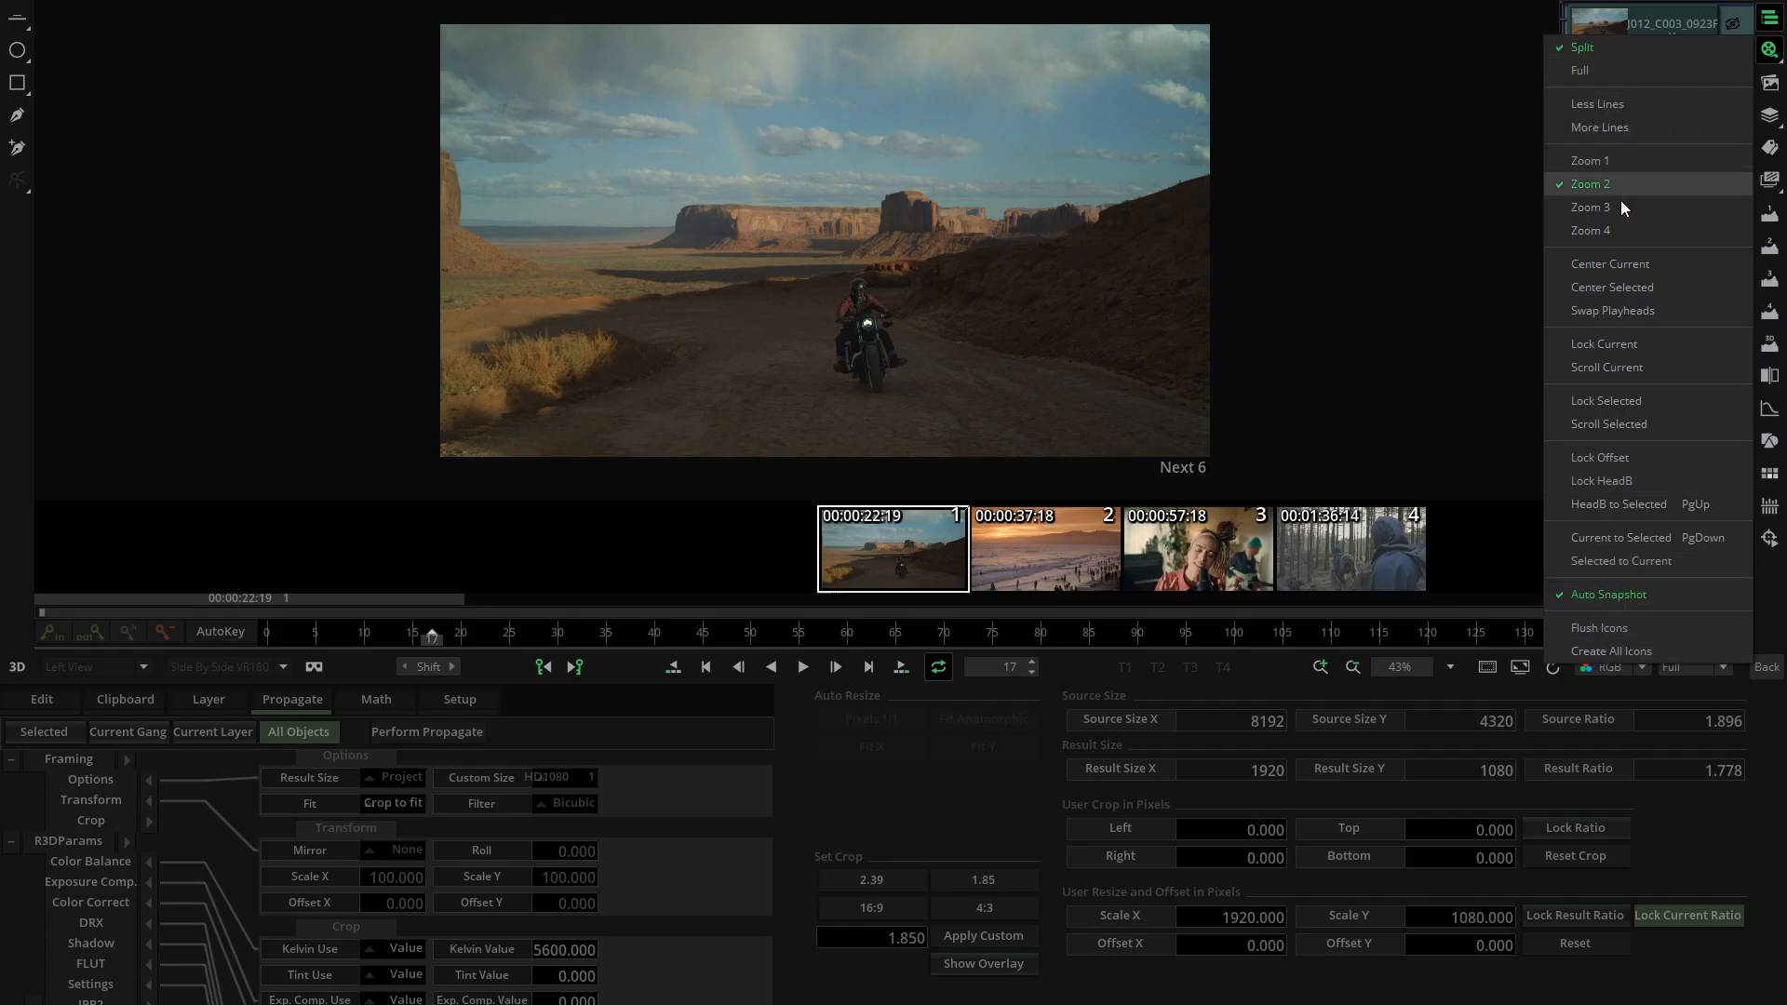
pyautogui.click(1452, 213)
pyautogui.click(1768, 185)
pyautogui.rightClick(1769, 190)
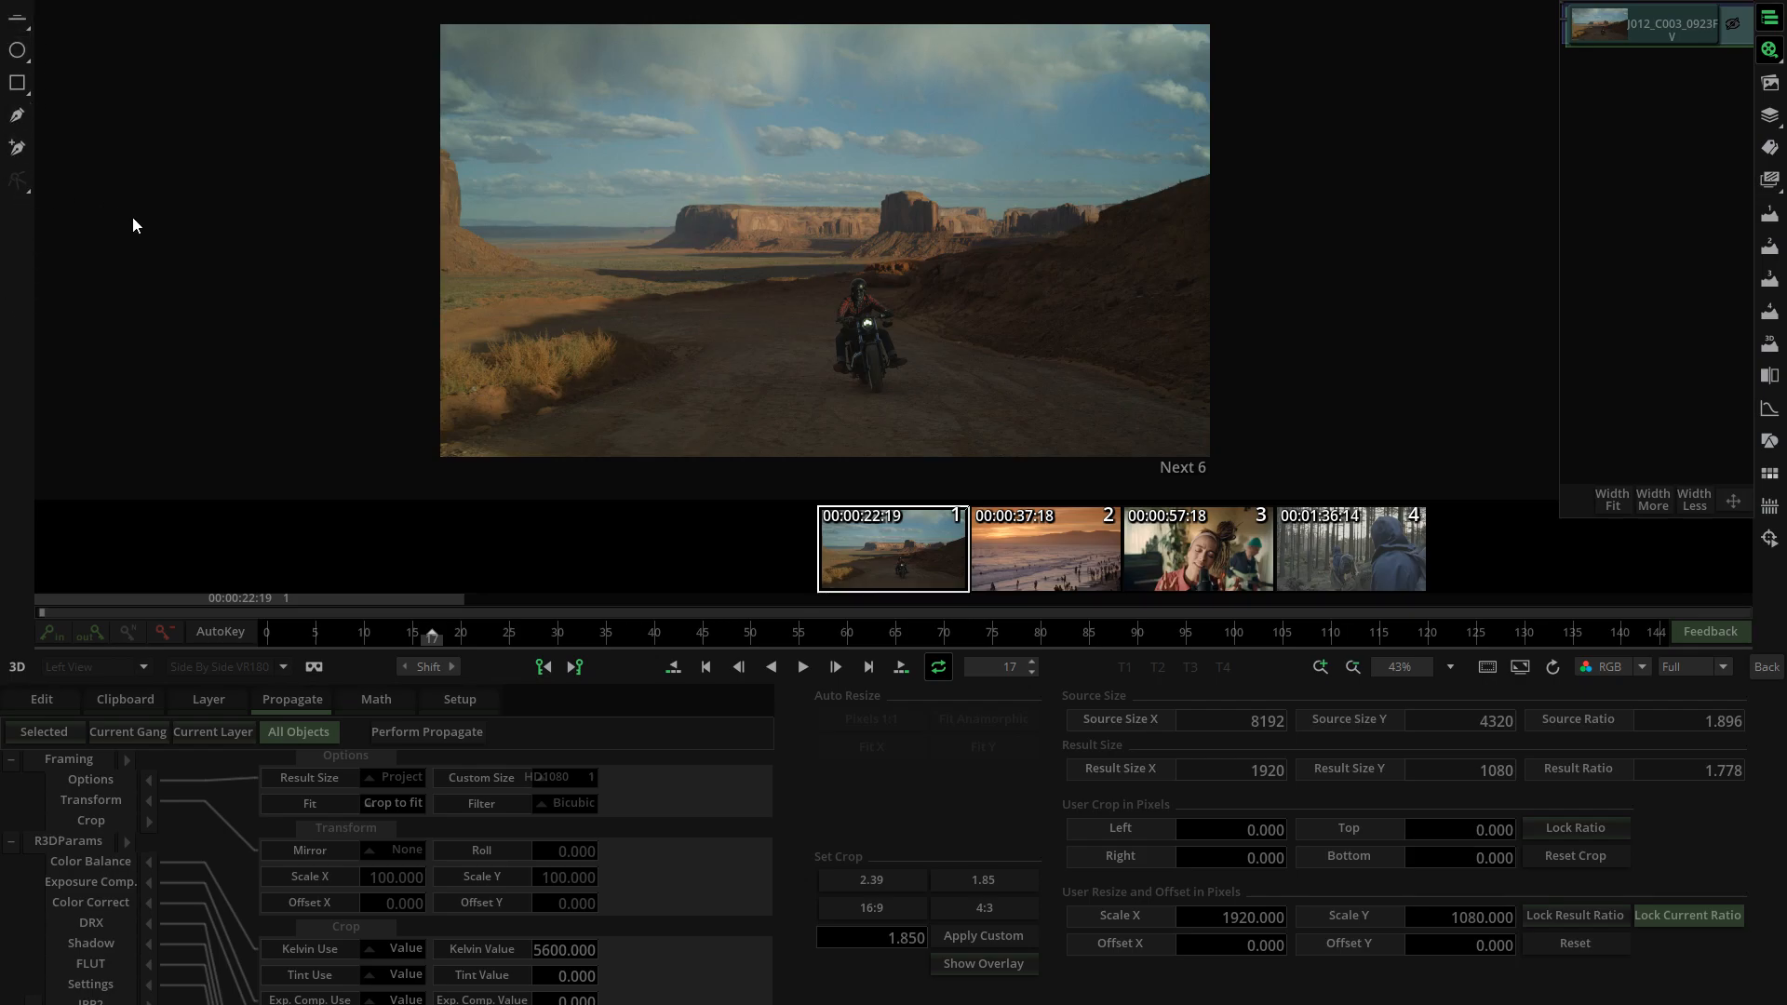
pyautogui.click(1770, 441)
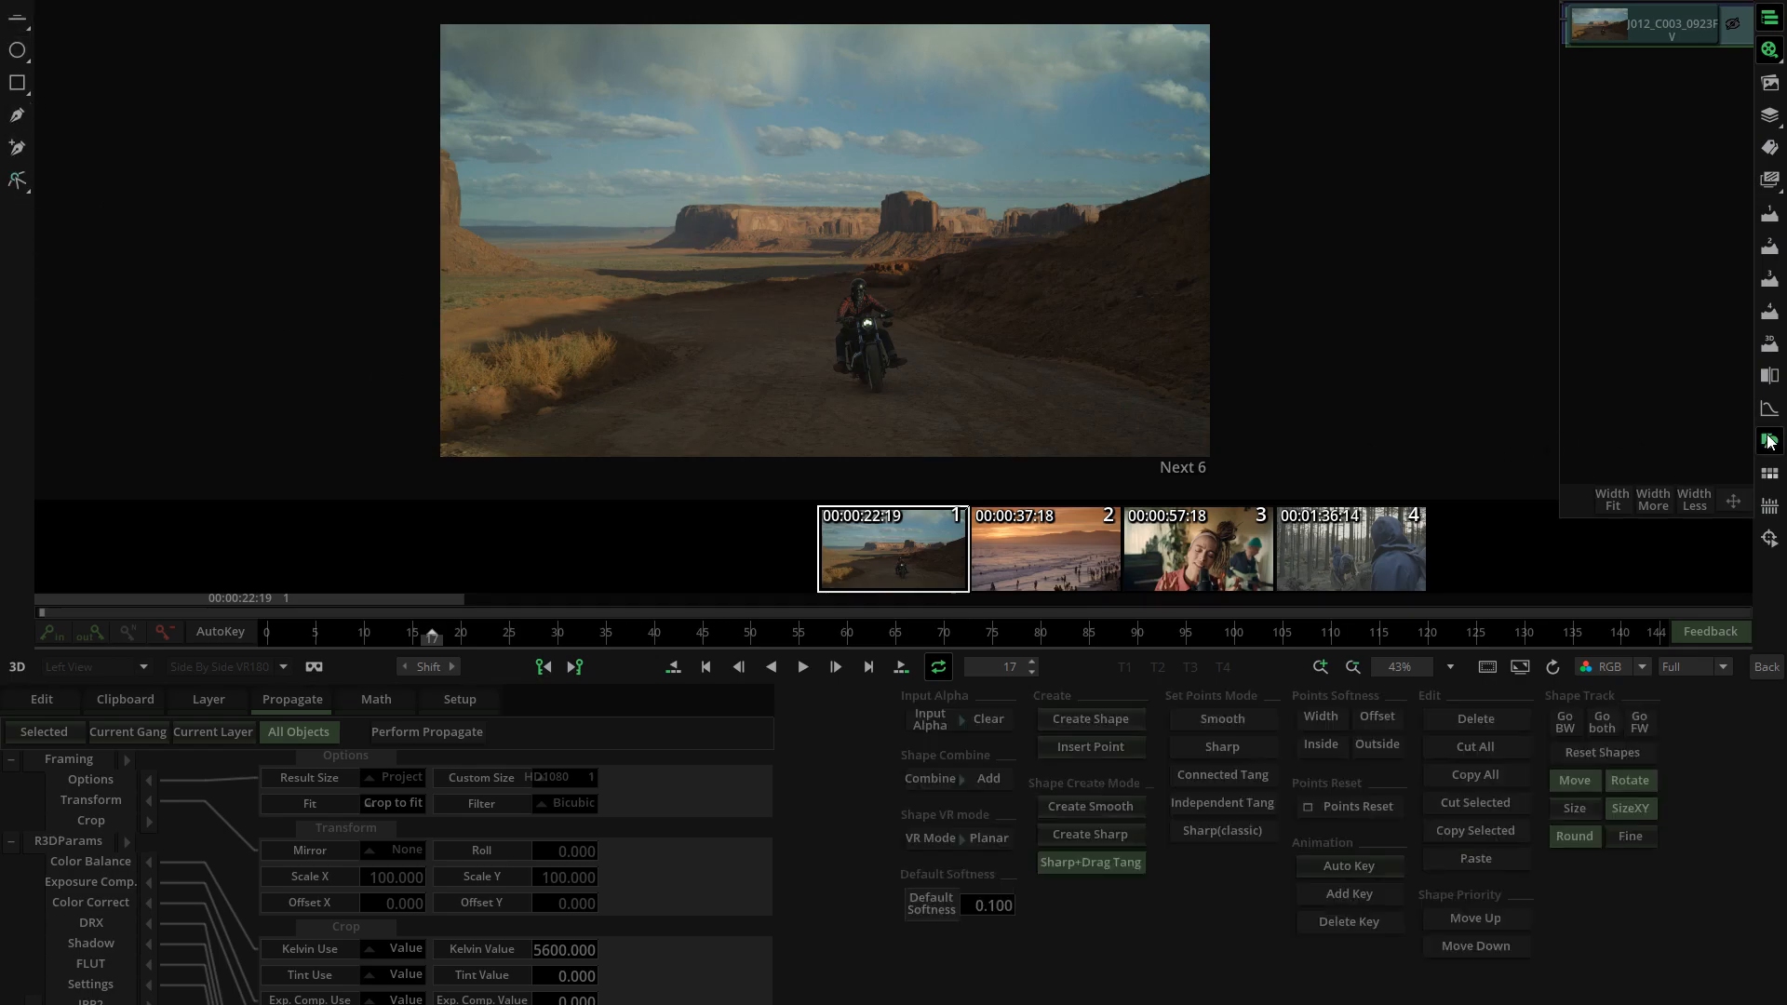
pyautogui.click(1774, 443)
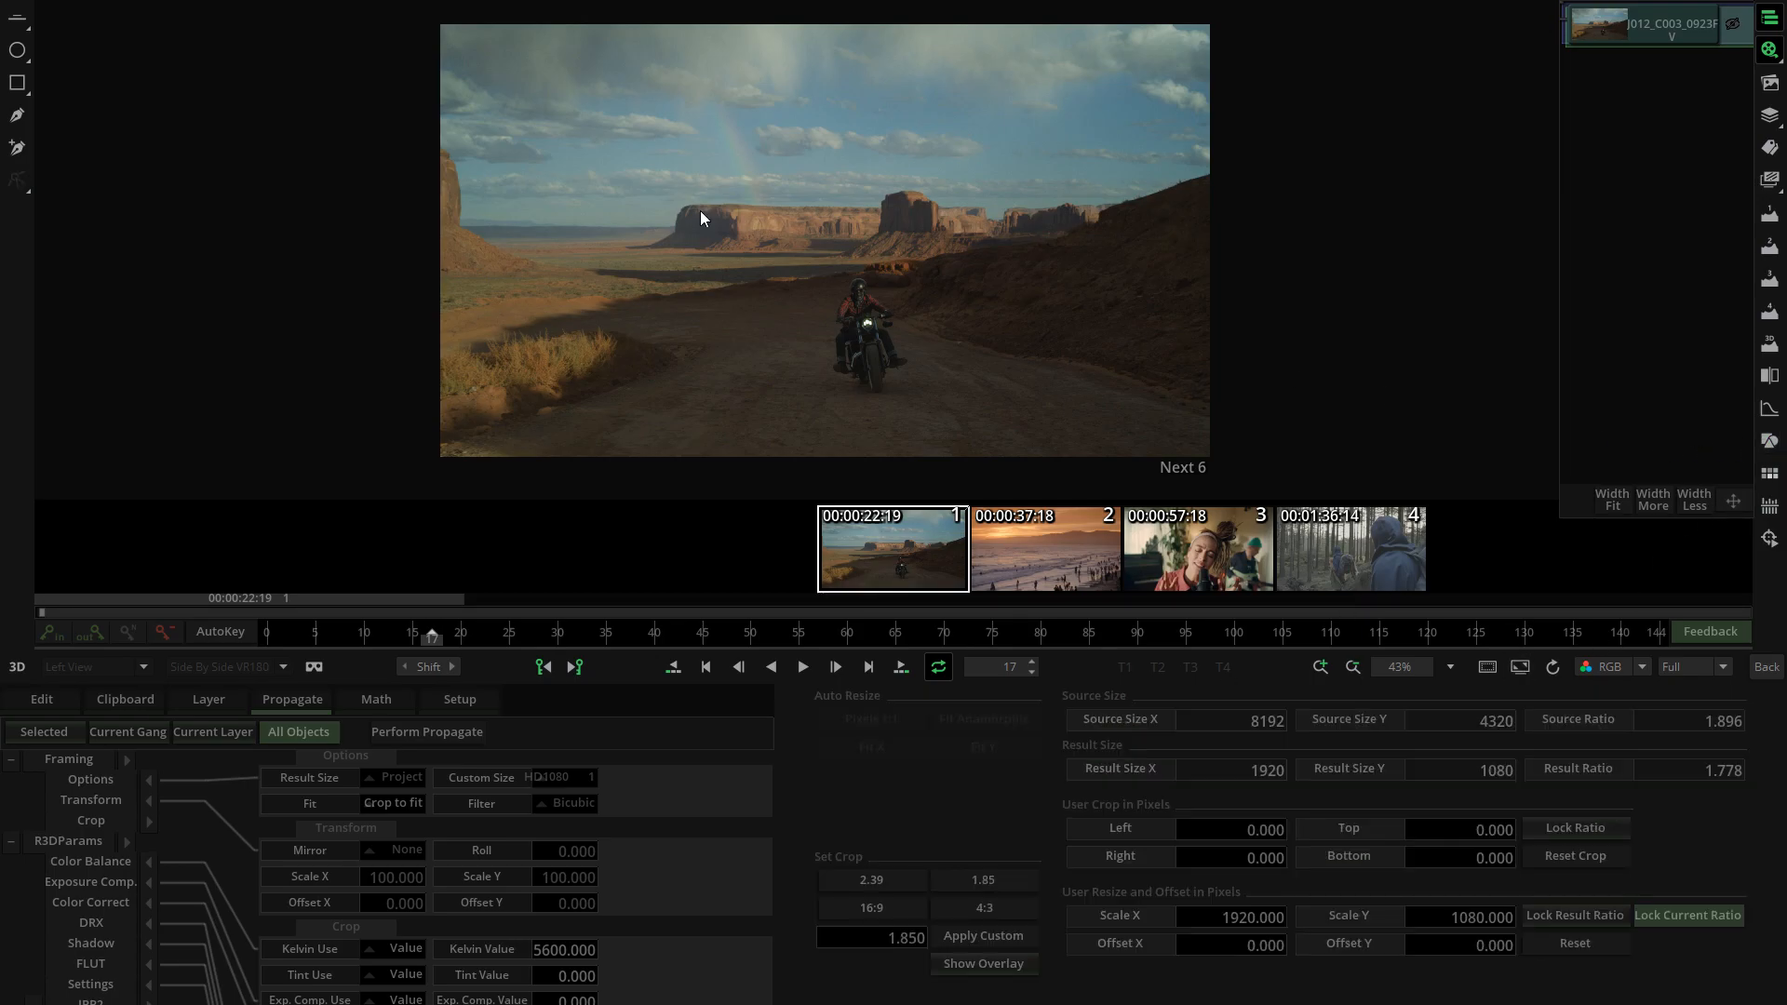
# - Draw a large circular shape over the left half of the picture and widen its soft edge inward and outward
pyautogui.click(17, 54)
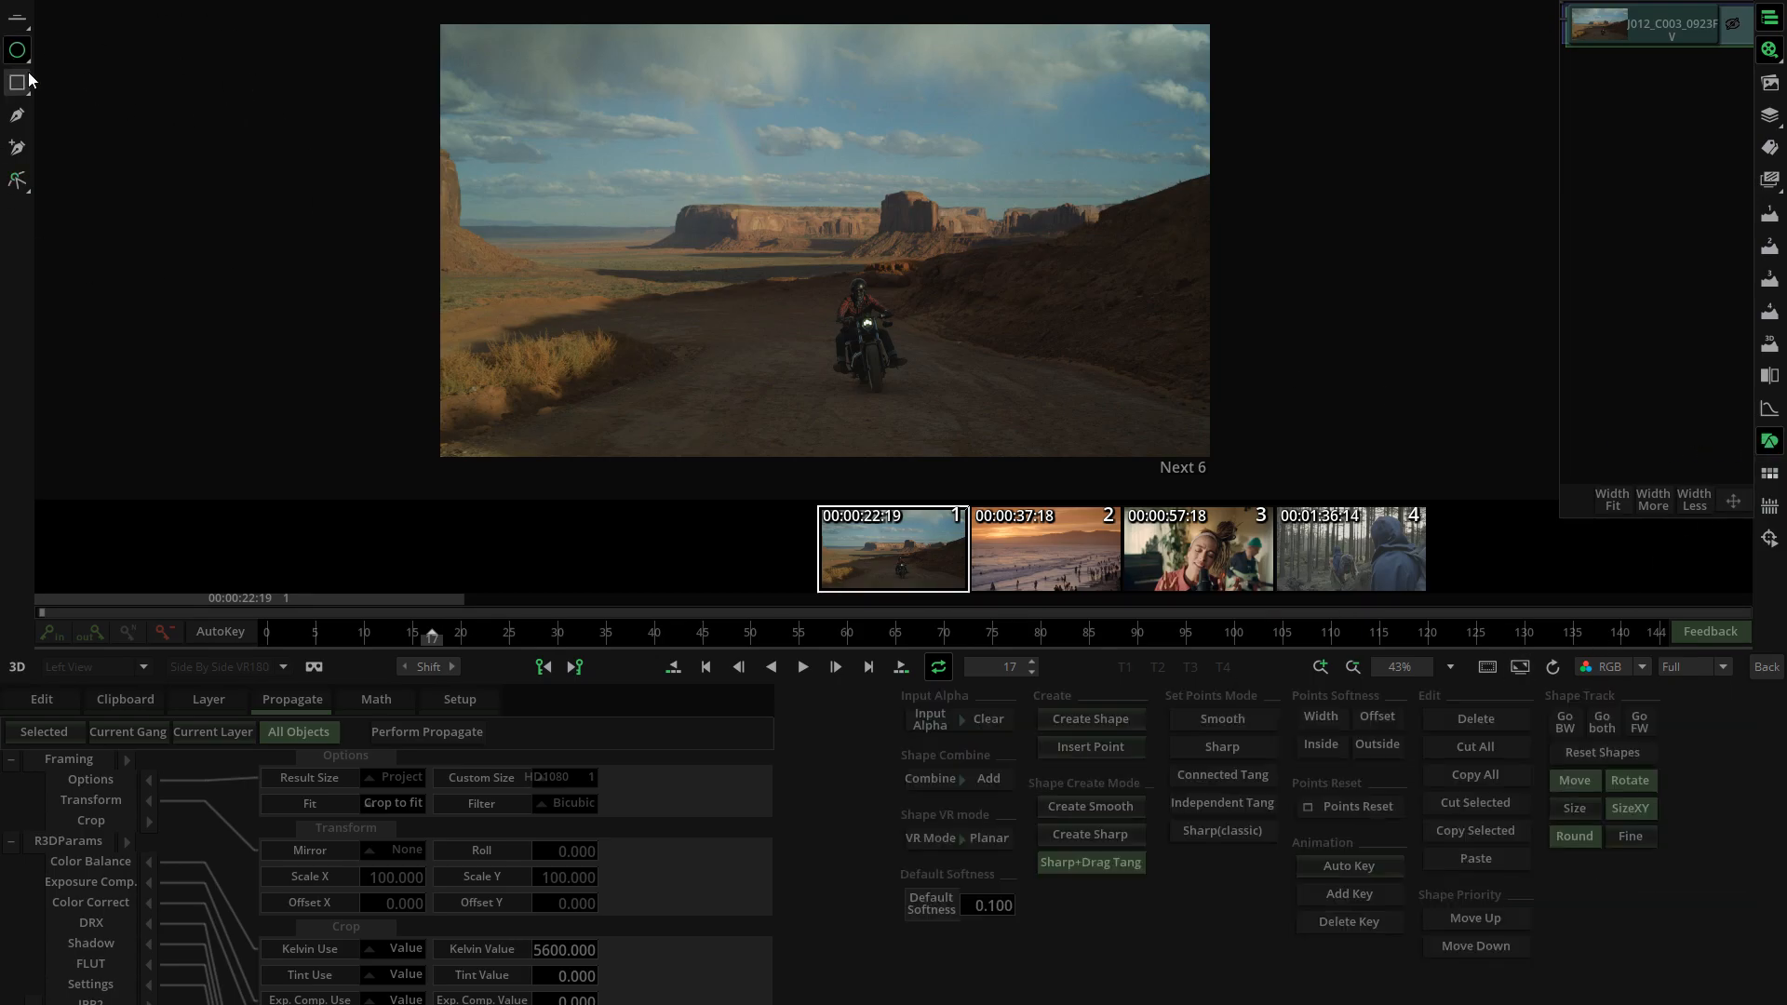
pyautogui.moveTo(586, 97); pyautogui.dragTo(931, 419)
pyautogui.moveTo(766, 300); pyautogui.dragTo(738, 331)
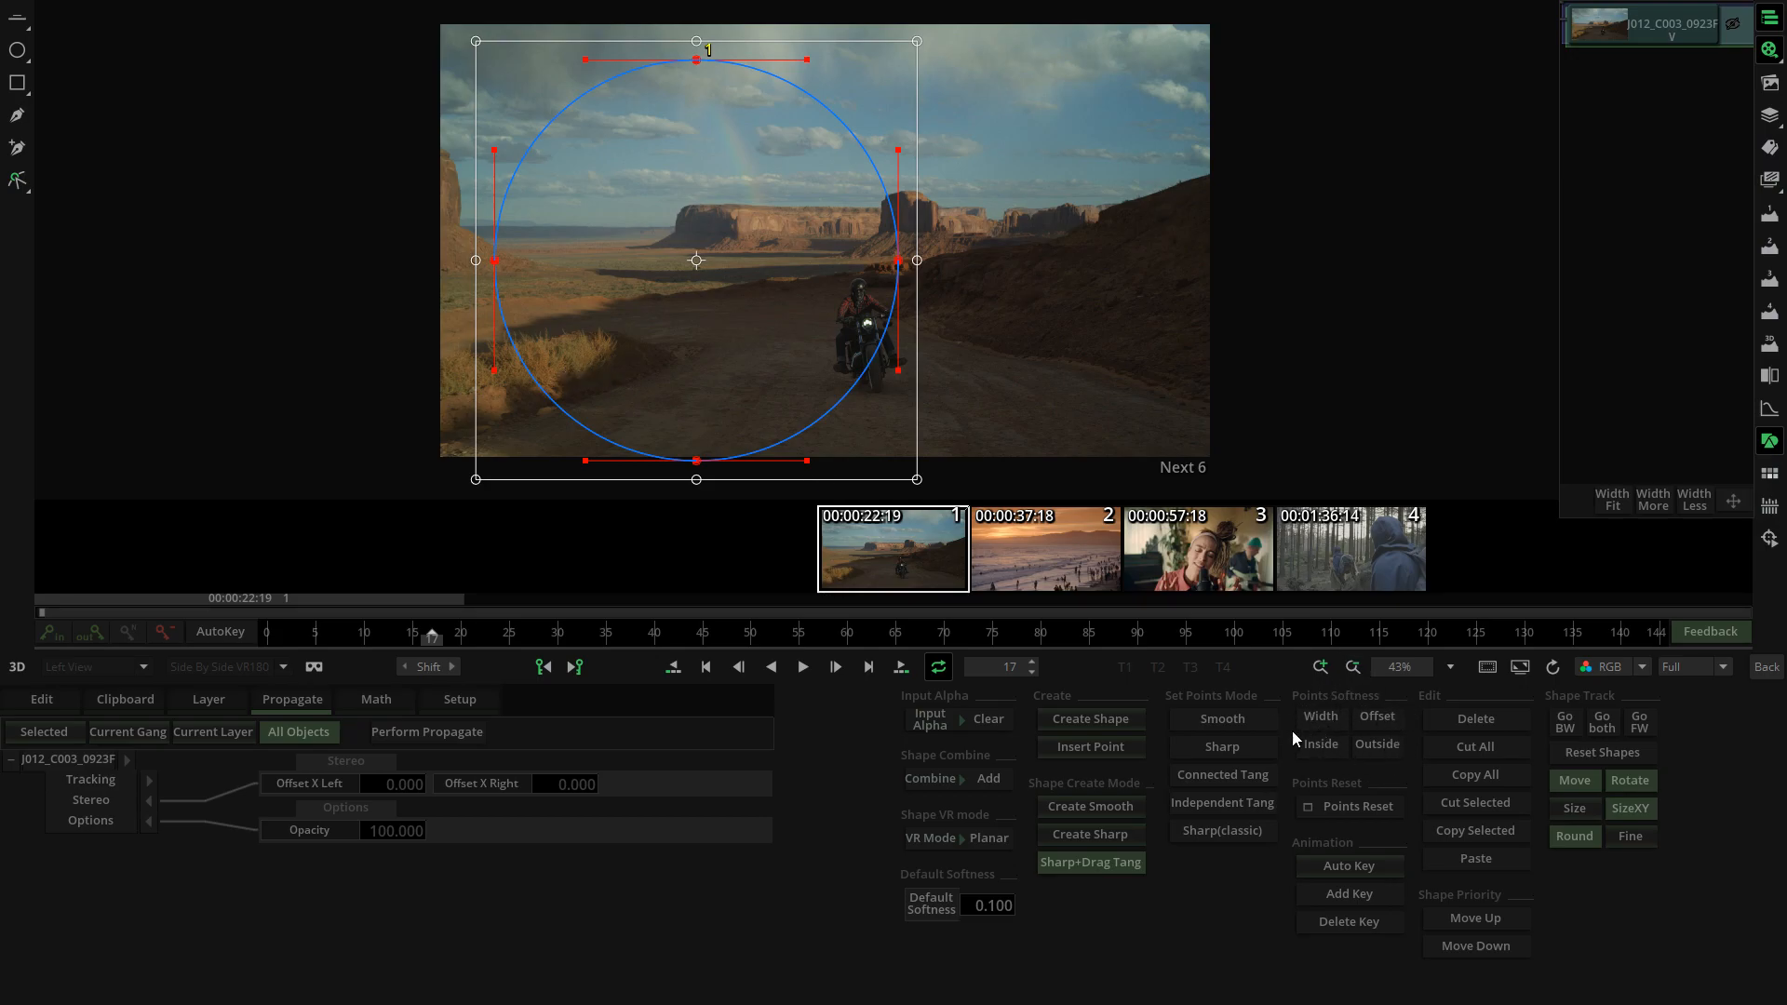
pyautogui.moveTo(532, 414); pyautogui.dragTo(742, 251)
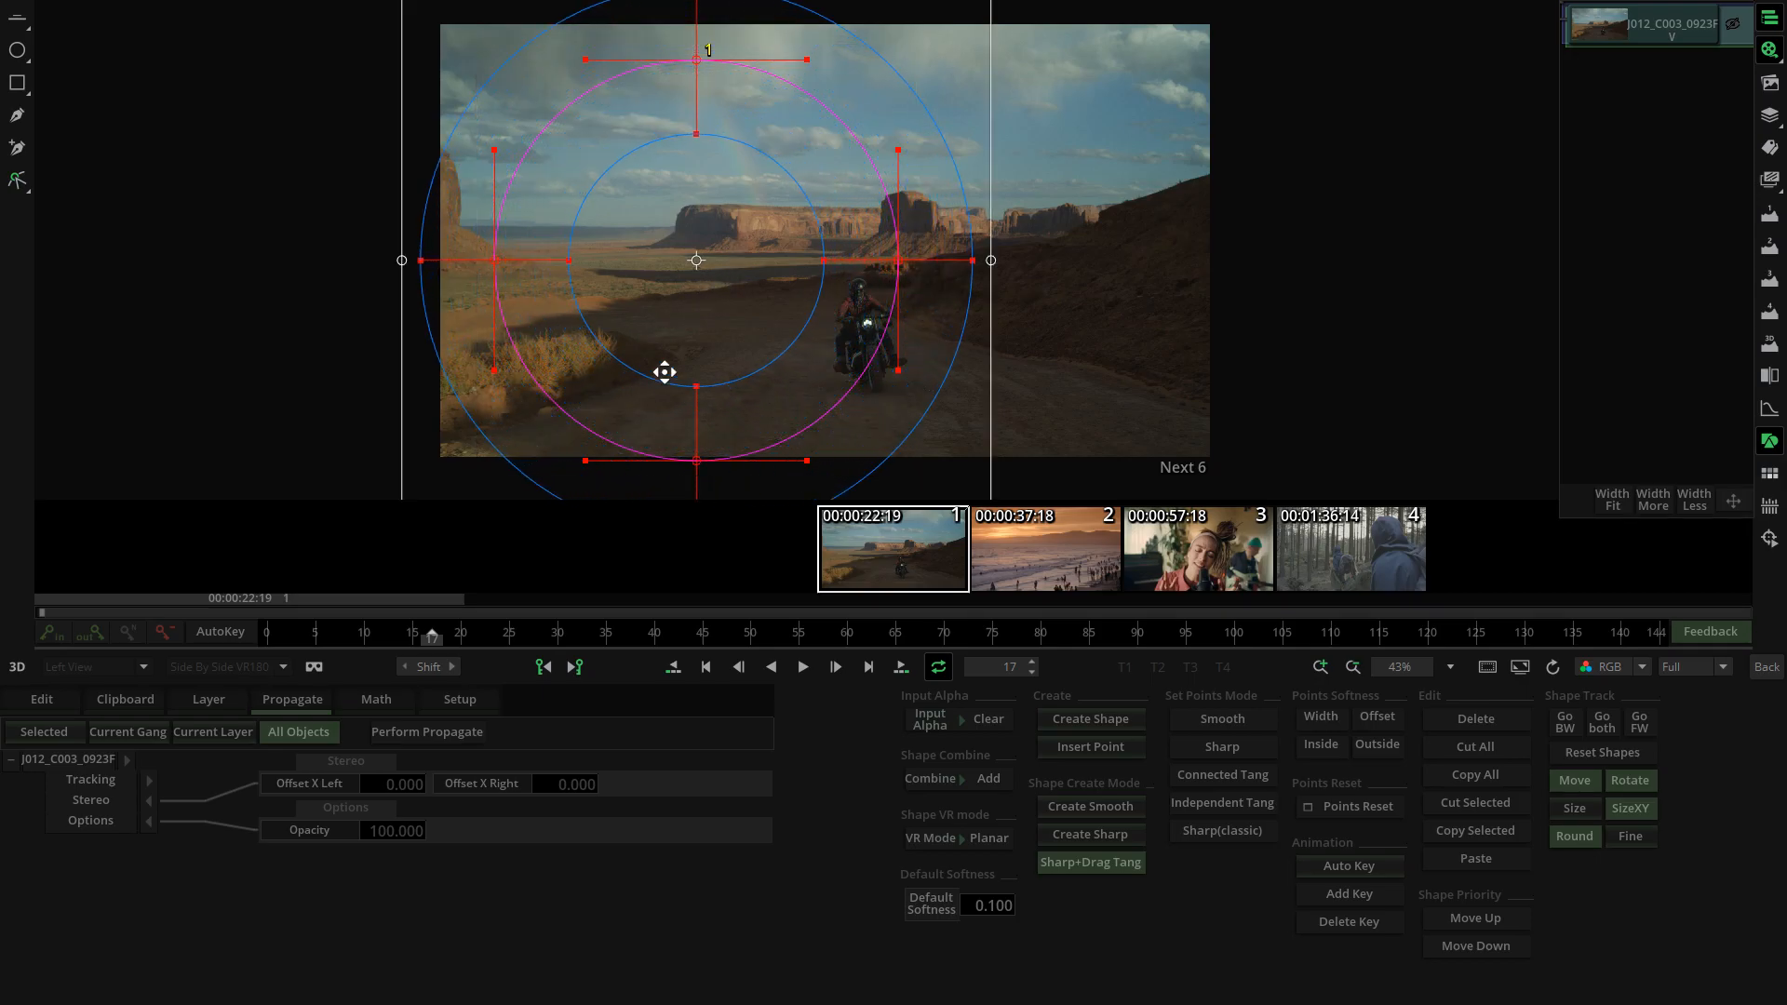
# - Delete the circular shape from the clip
pyautogui.scroll(-2, 679, 337)
pyautogui.moveTo(719, 282); pyautogui.dragTo(695, 320)
pyautogui.press('Delete')
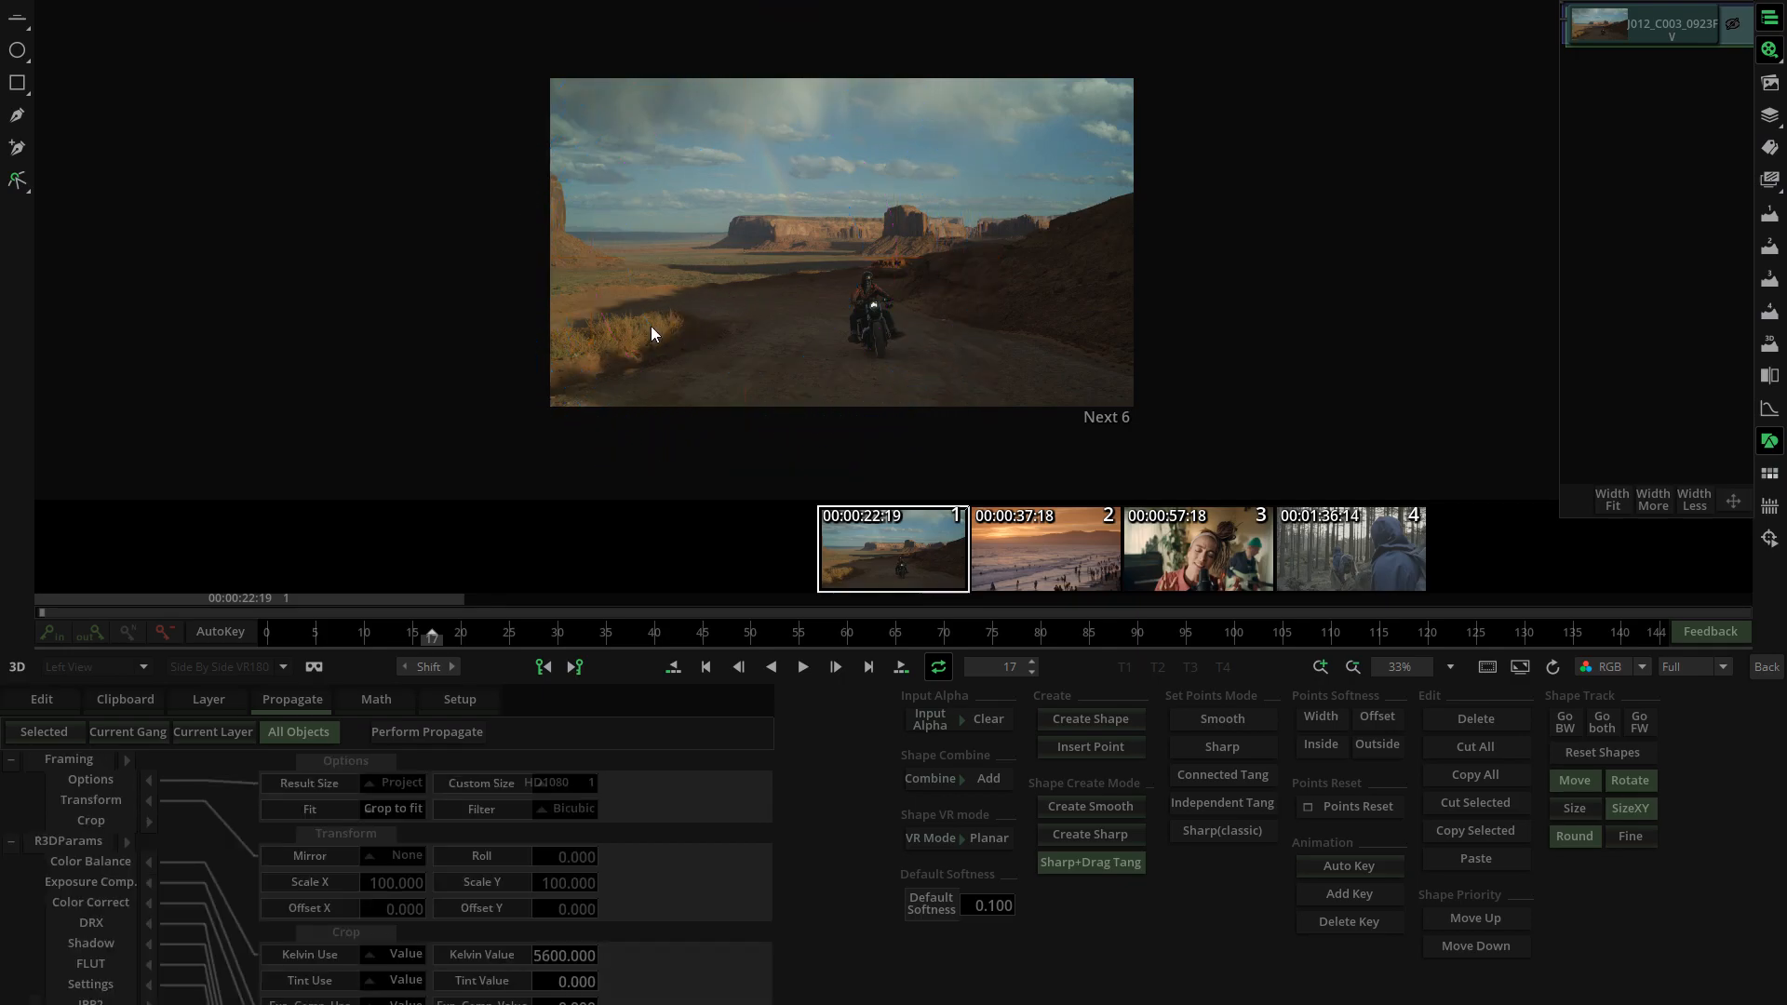
# - Draw a closed five-point freehand shape with dragged tangents around the distant mesas and the motorcycle
pyautogui.scroll(2, 609, 328)
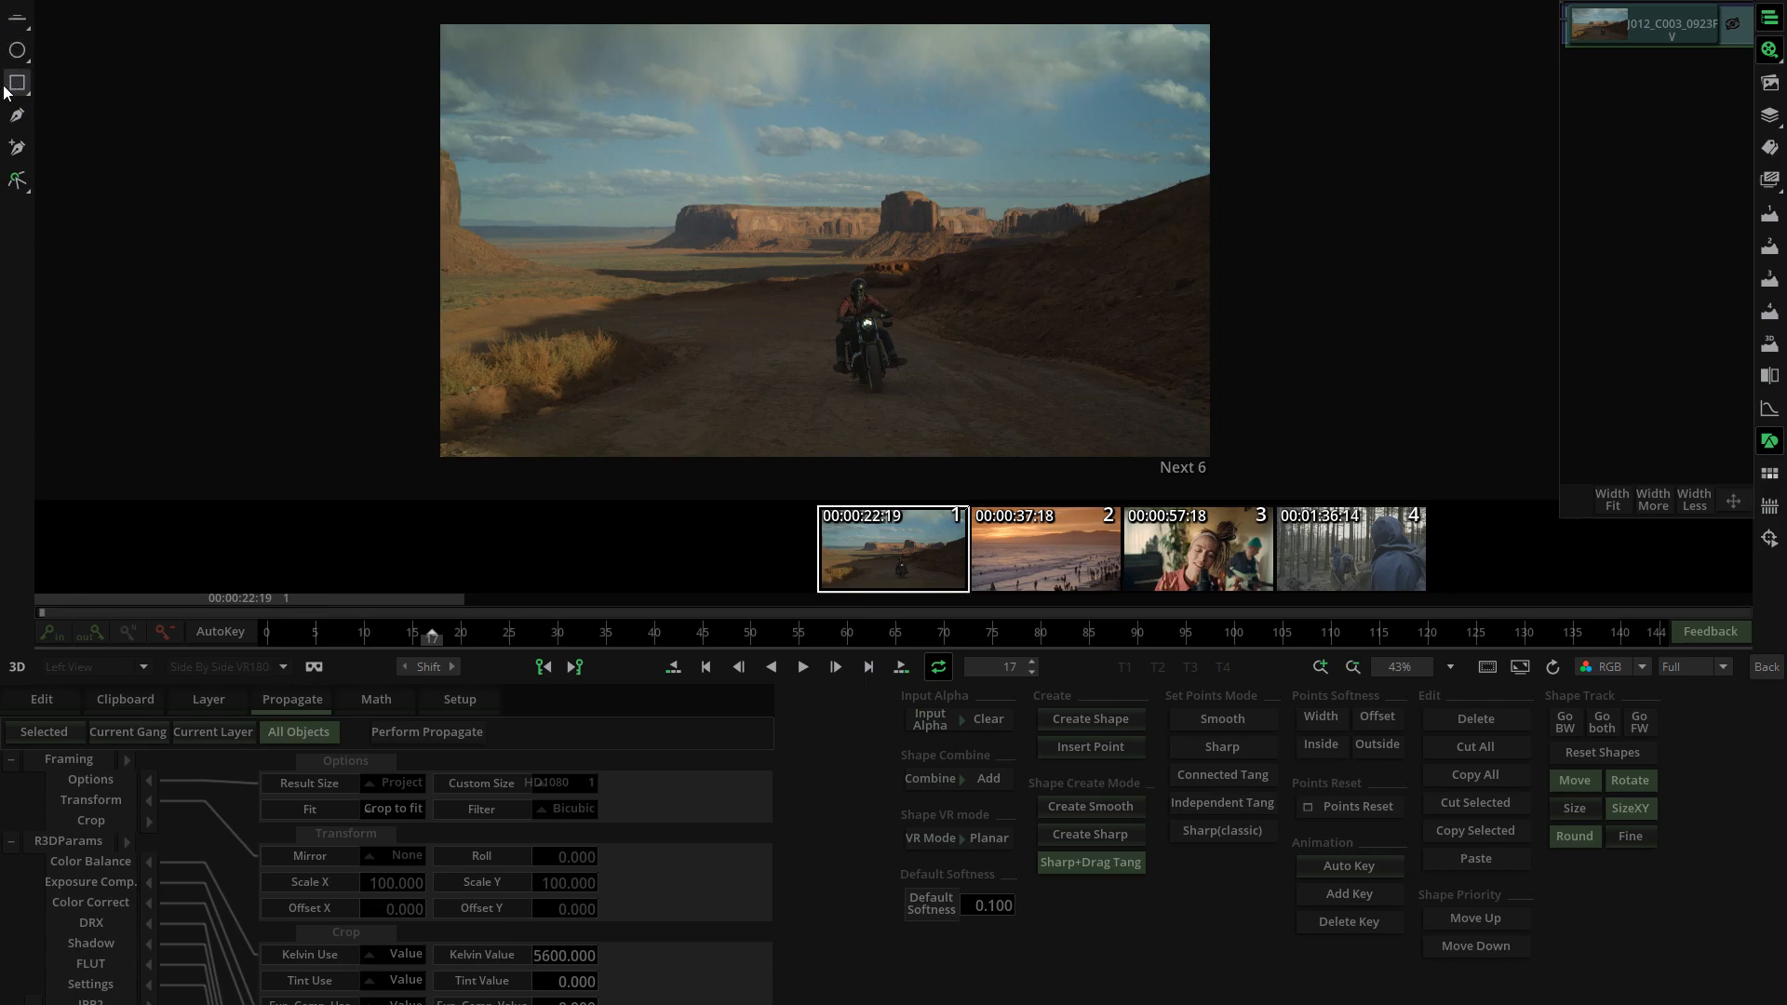
pyautogui.click(17, 116)
pyautogui.click(686, 181)
pyautogui.click(637, 284)
pyautogui.click(756, 360)
pyautogui.click(895, 303)
pyautogui.click(900, 171)
pyautogui.click(685, 180)
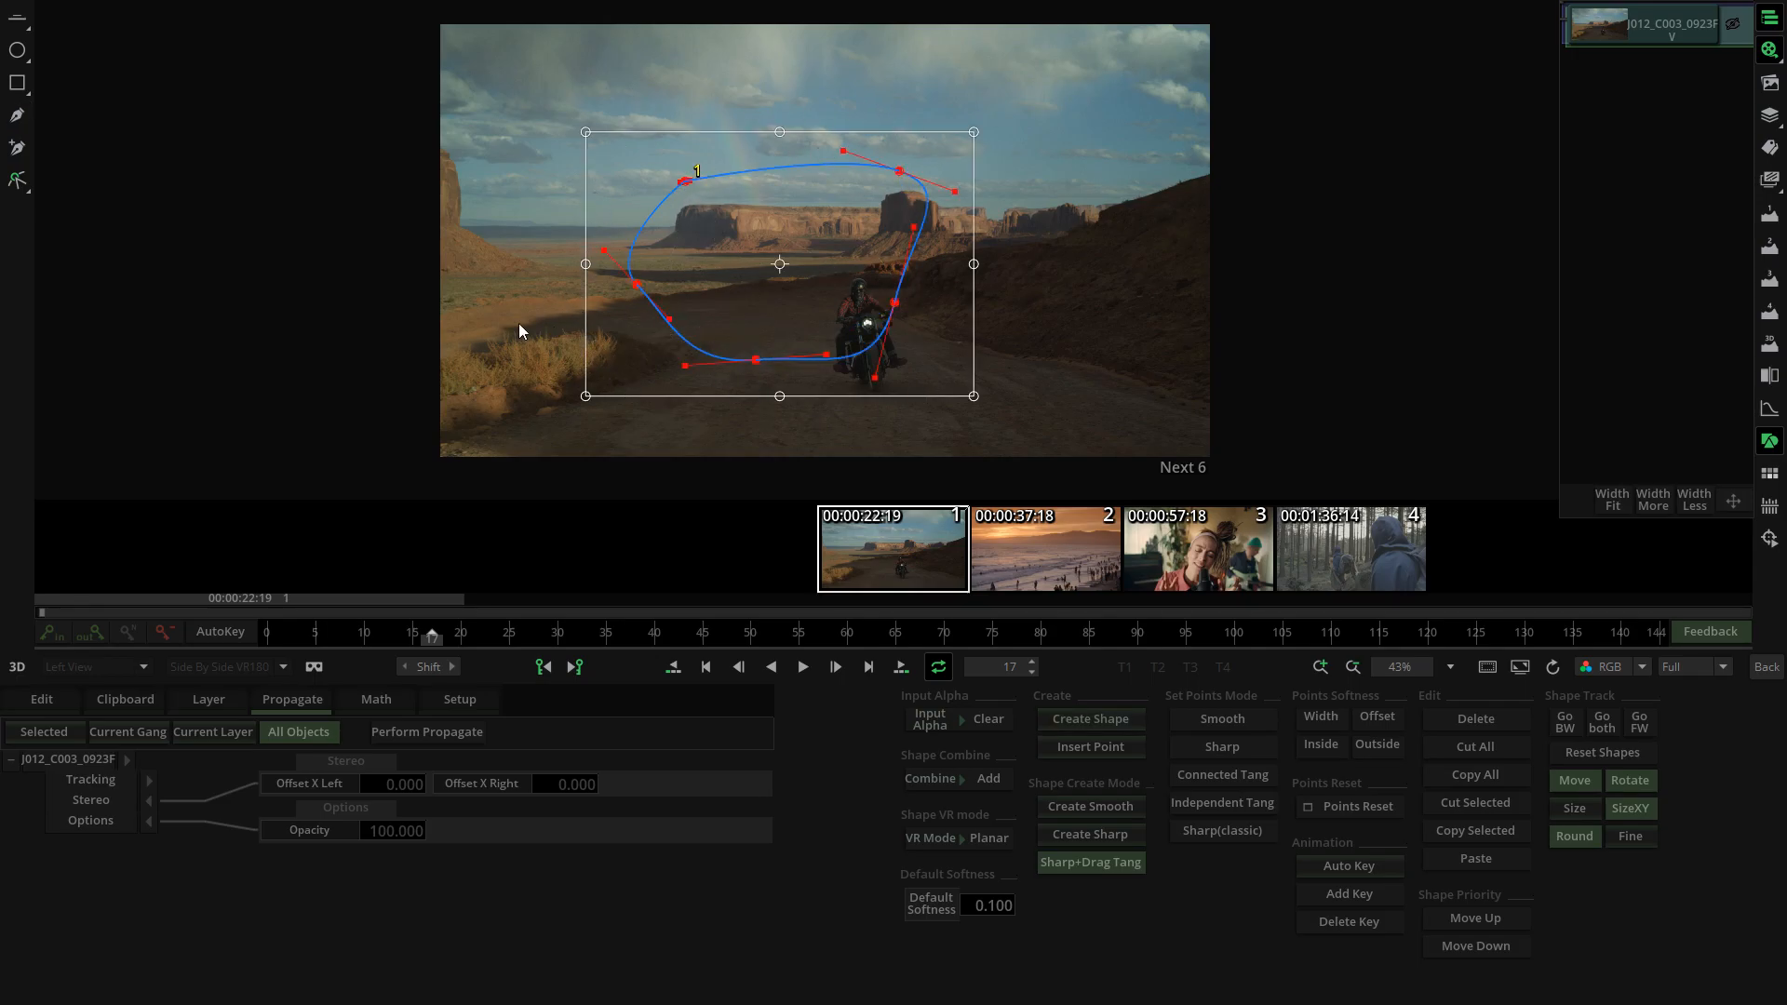
# - Convert the shape's points to Smooth, Sharp, Connected Tang and Independent Tang in turn
pyautogui.click(19, 188)
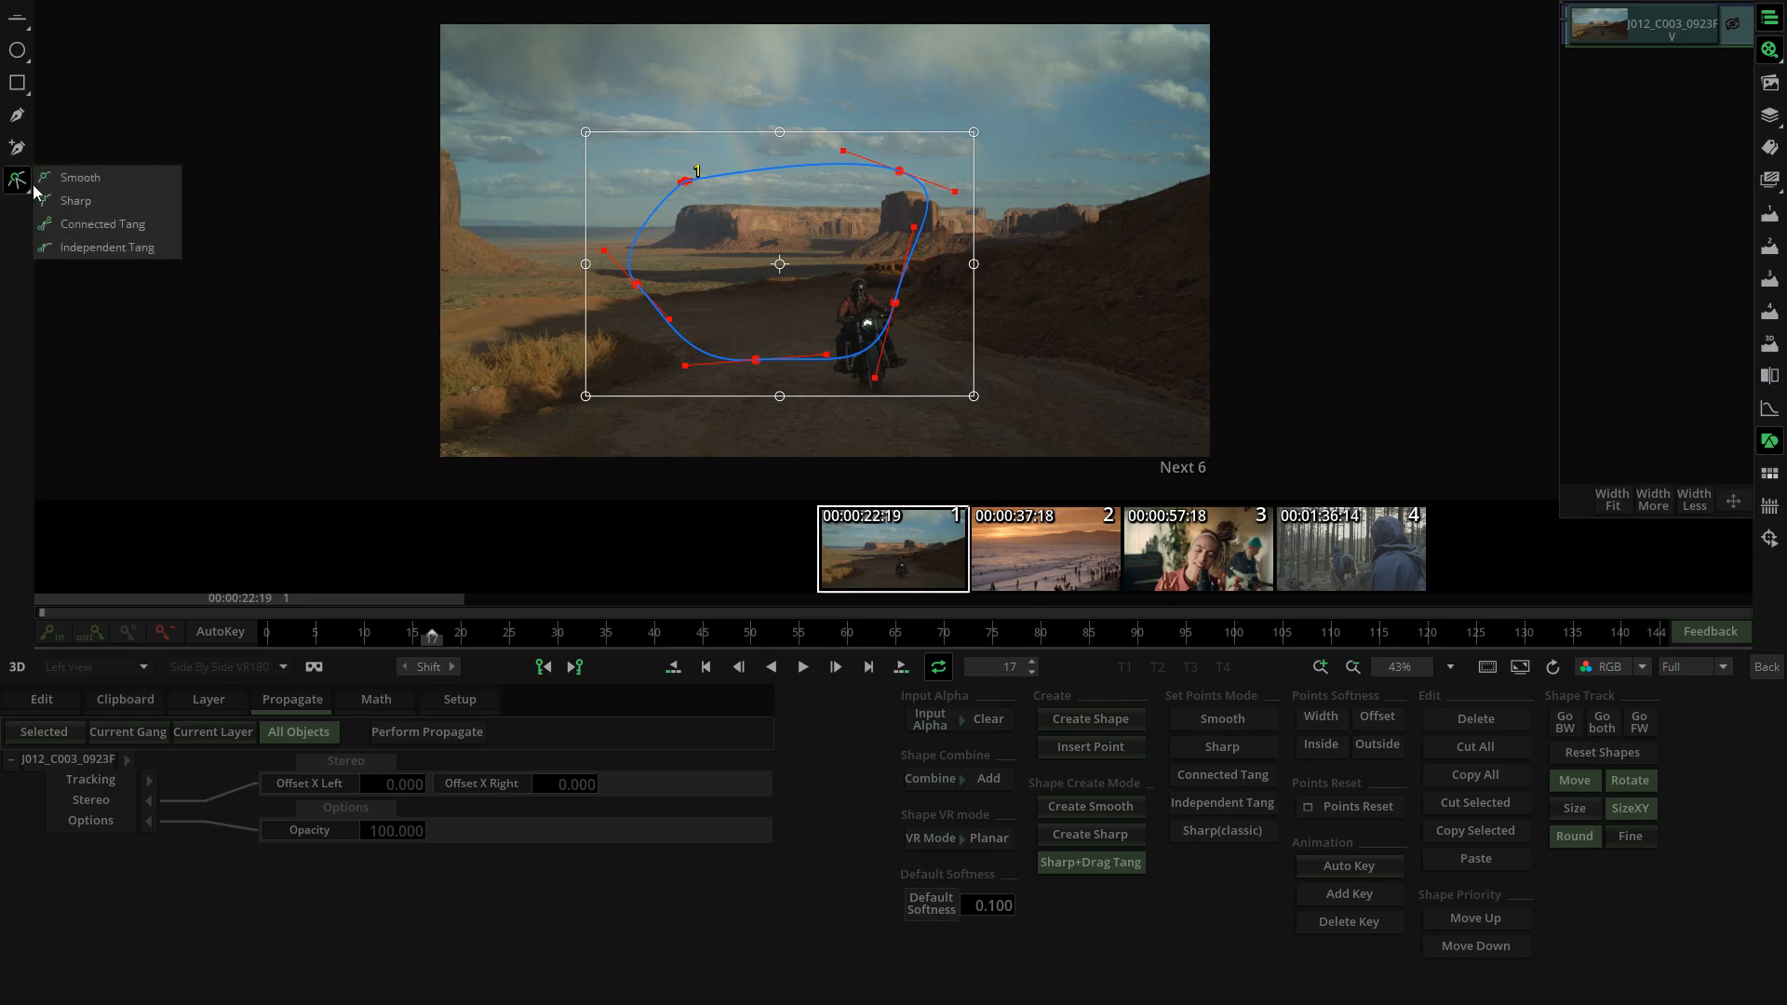
pyautogui.click(103, 181)
pyautogui.click(93, 199)
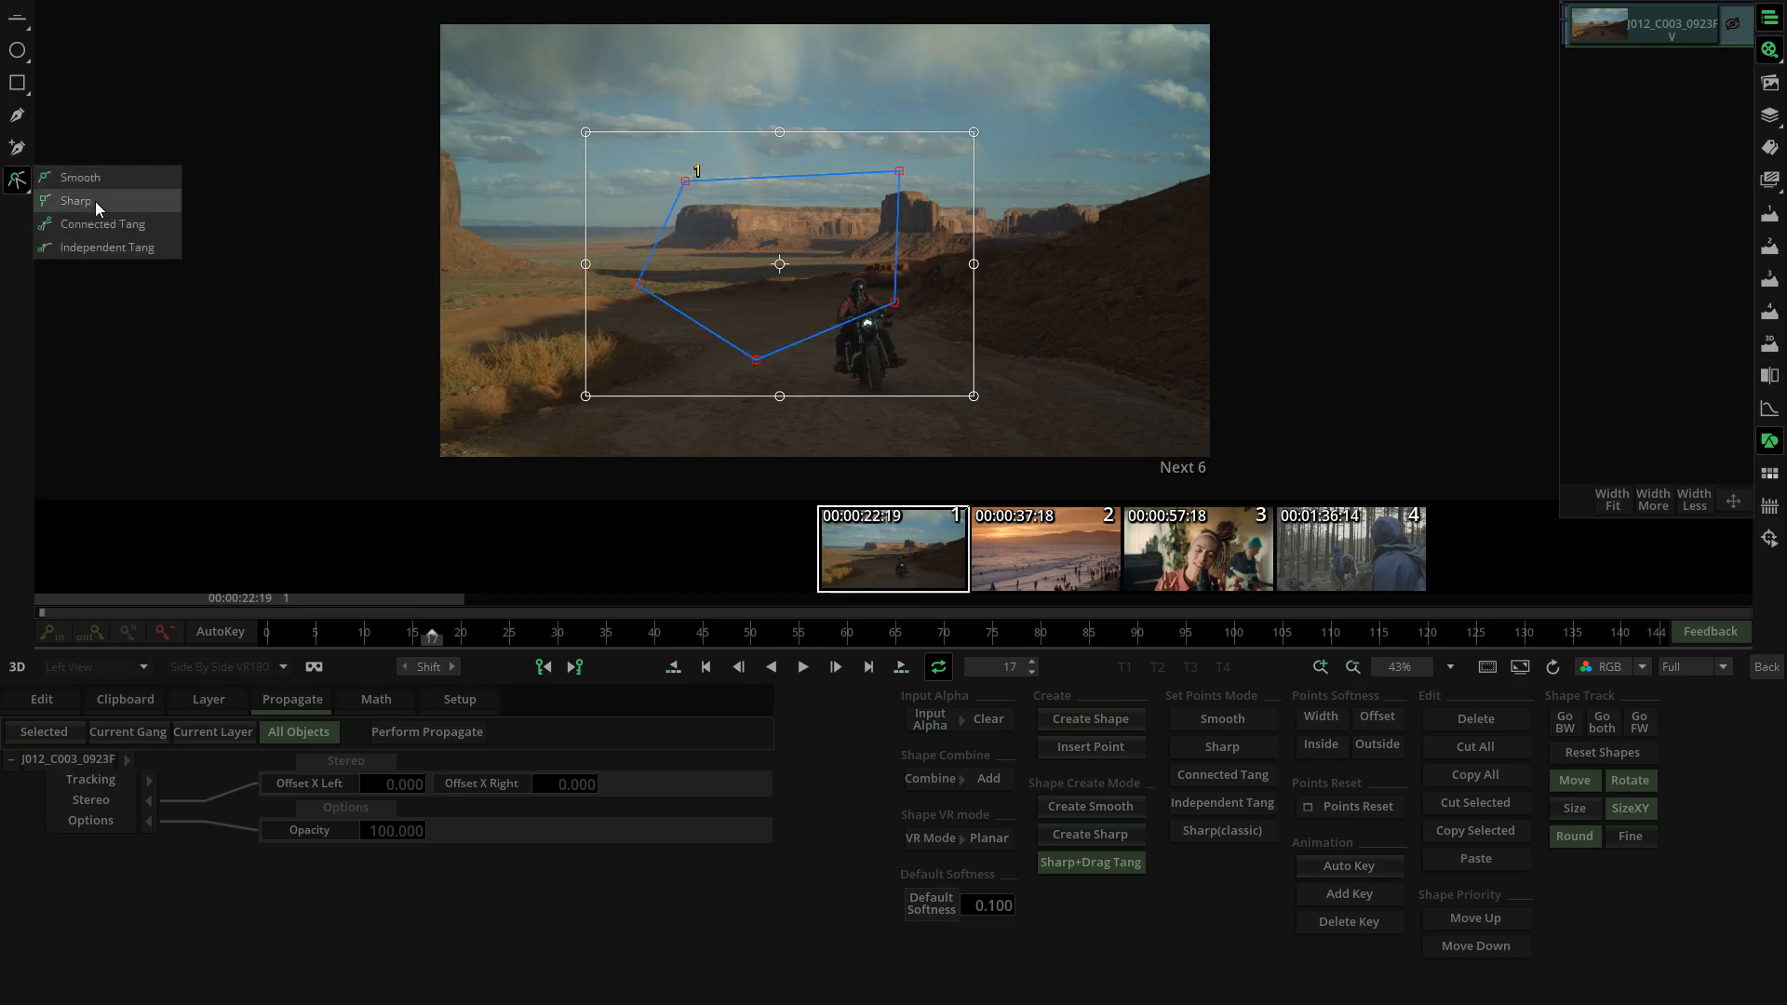
pyautogui.click(120, 225)
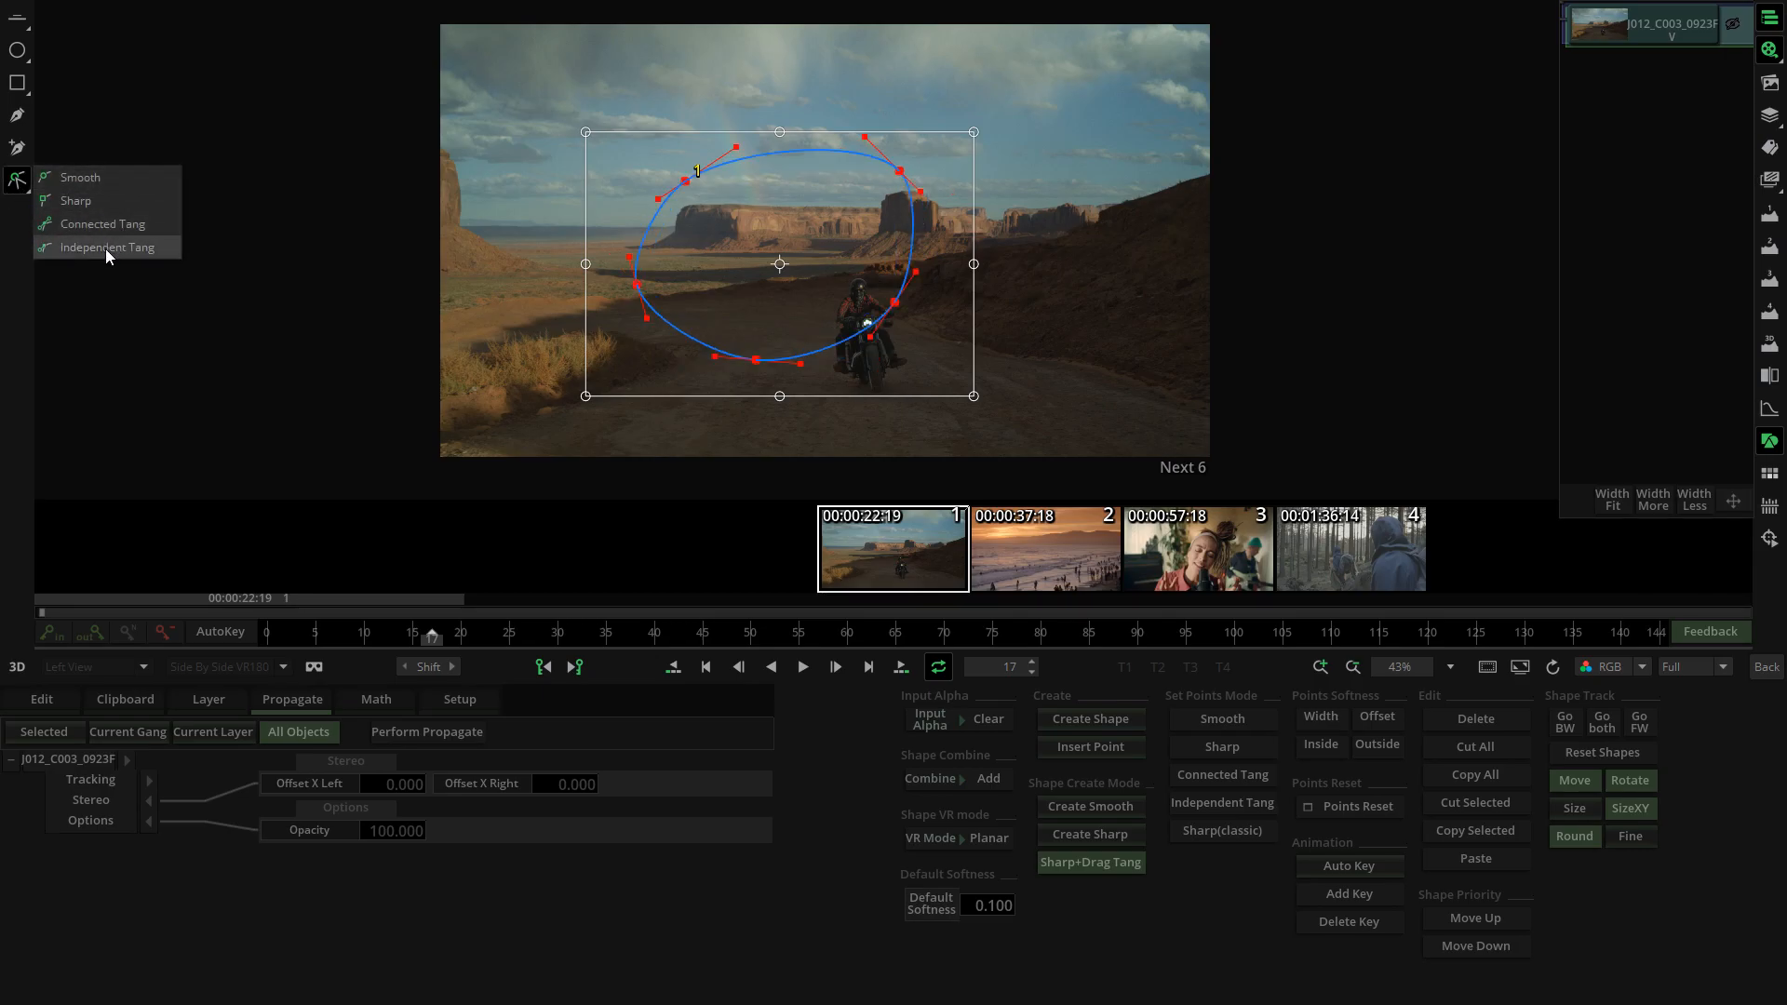
pyautogui.click(104, 248)
# - Delete the five-point shape from the motorcycle clip
pyautogui.click(158, 378)
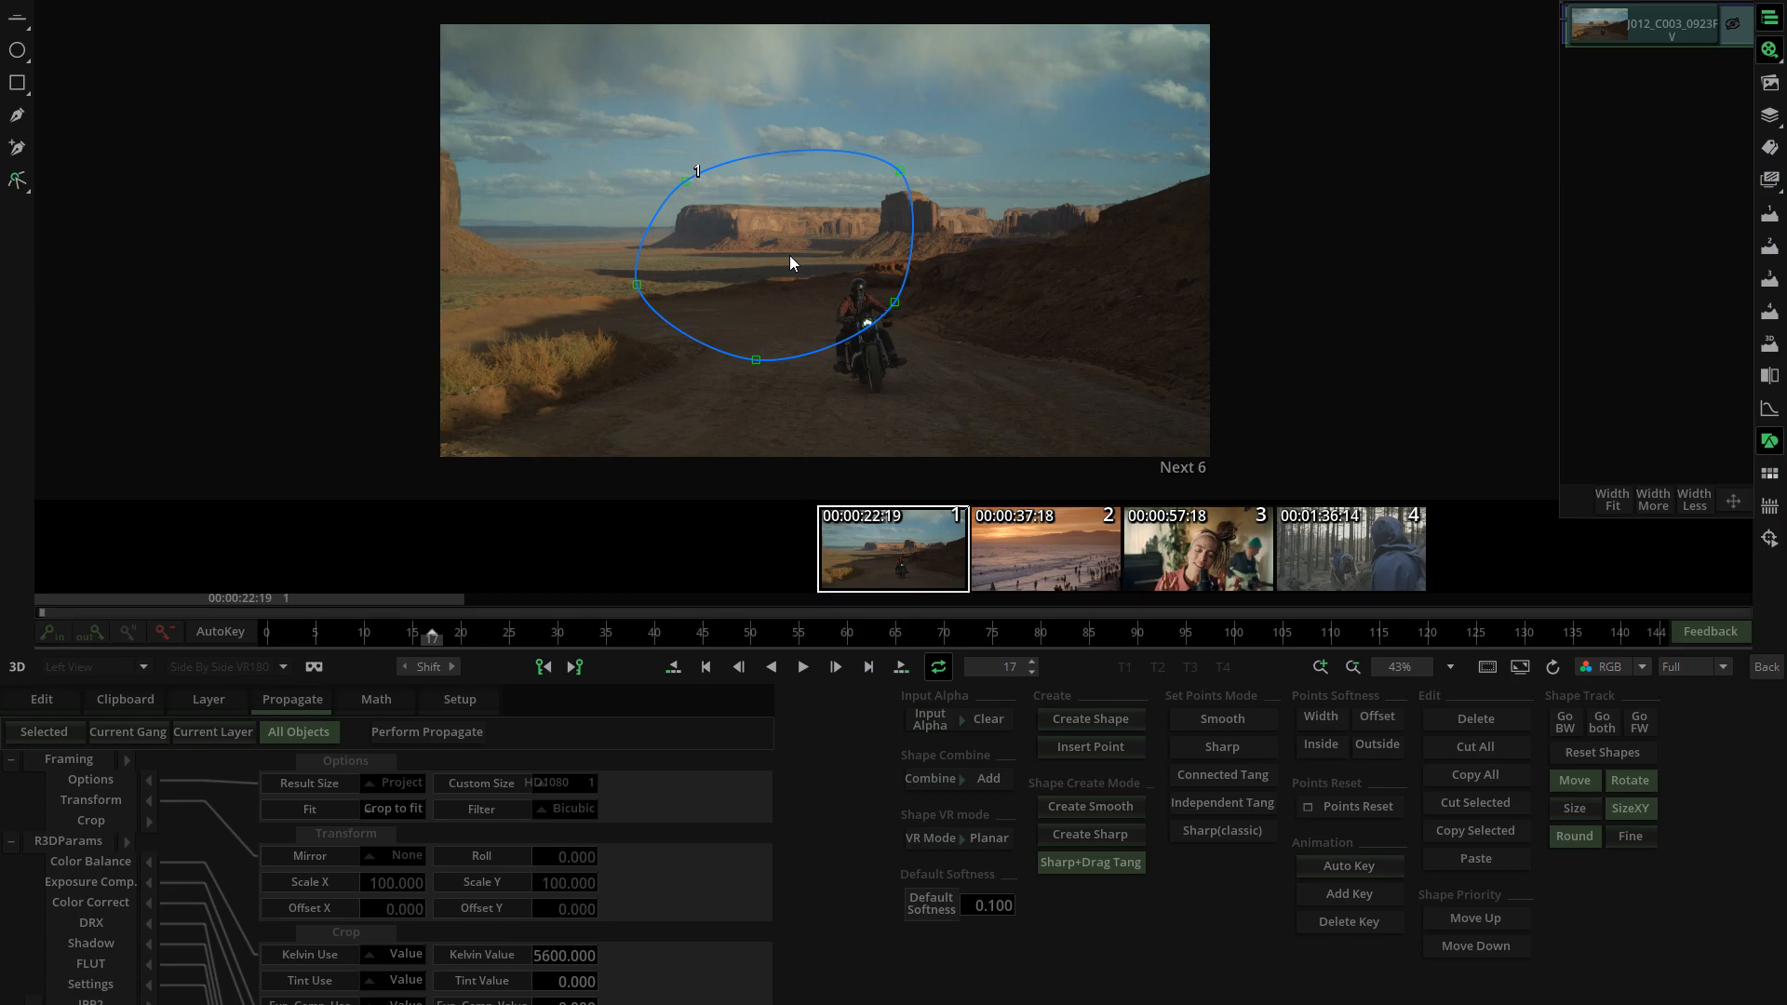
pyautogui.click(895, 303)
pyautogui.press('Delete')
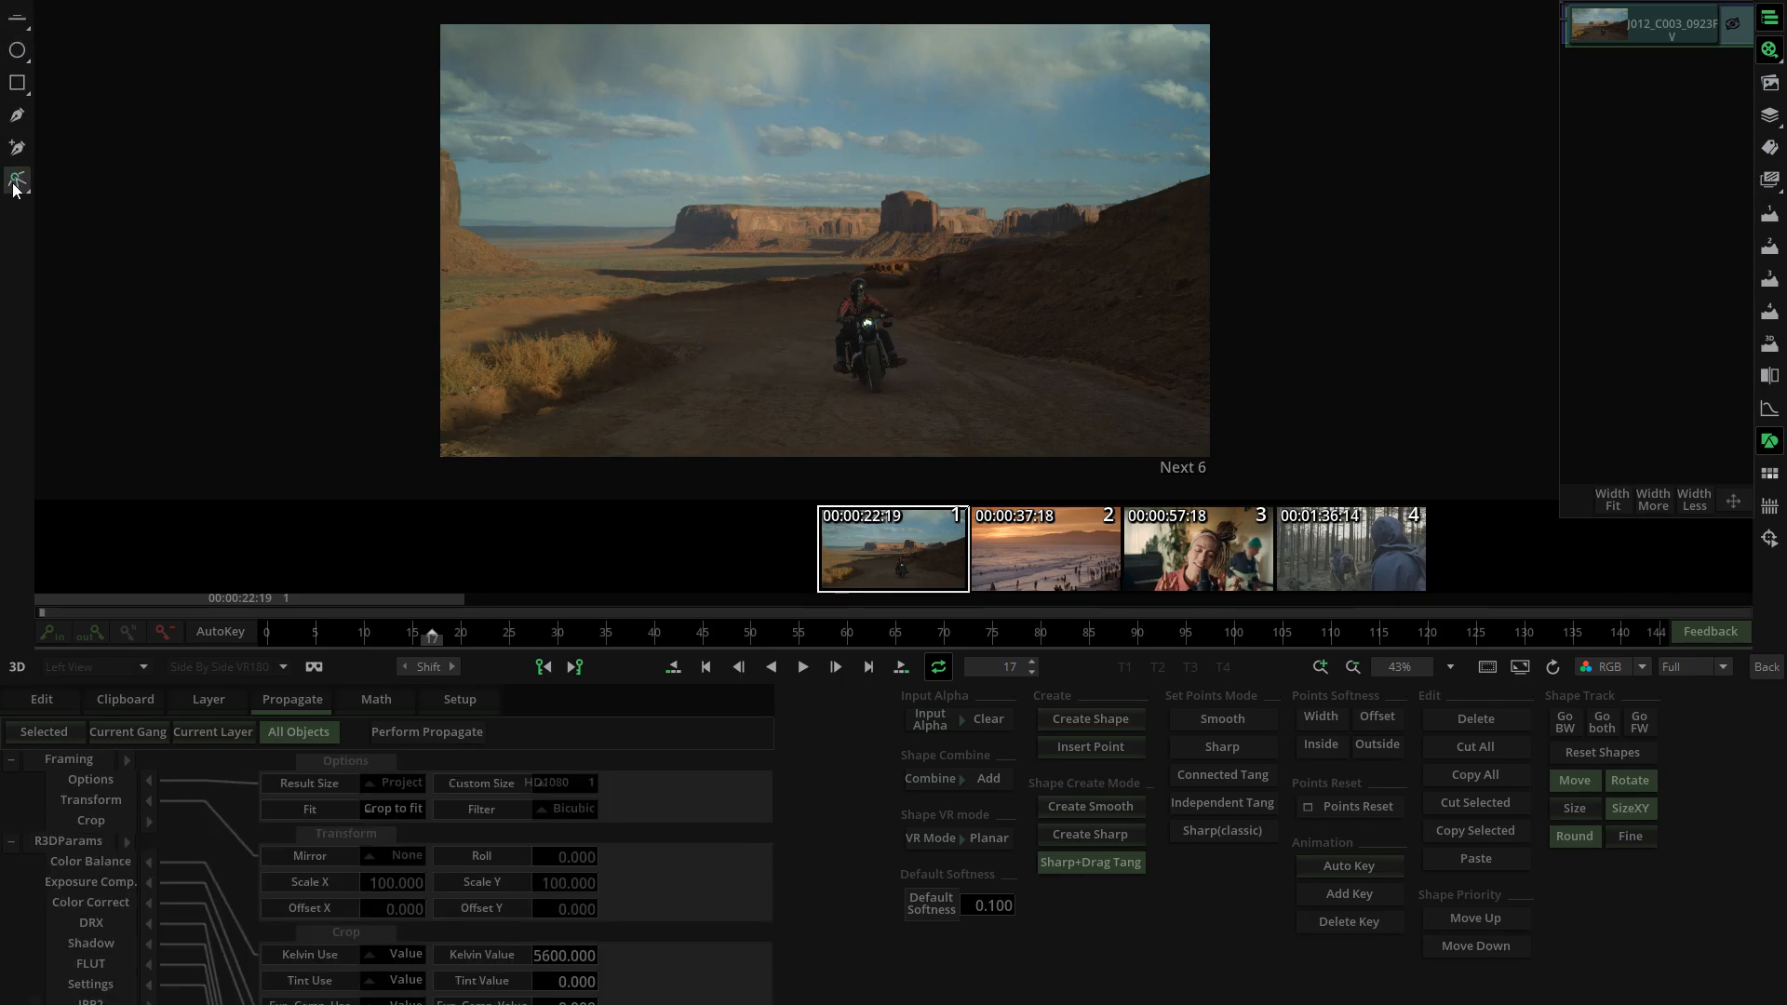
# - Return to the timeline, add a Comp3D effect on top of the motorcycle clip and open it in the visual editor
pyautogui.click(1756, 670)
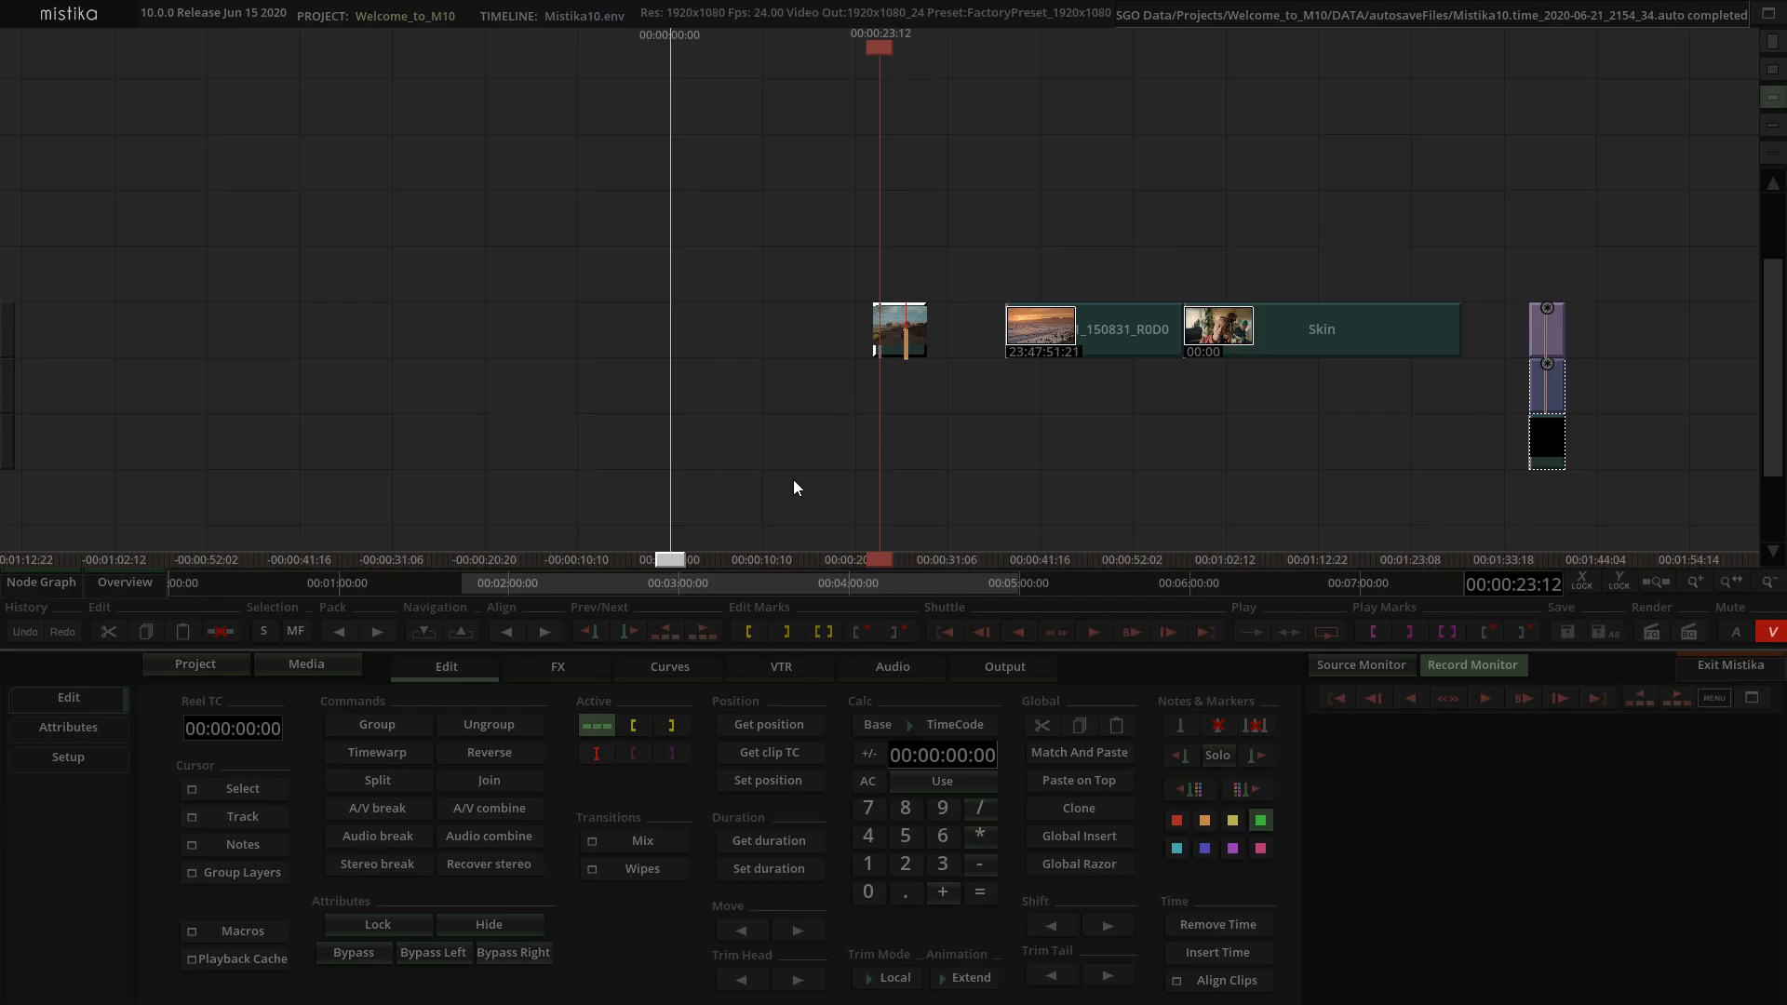
pyautogui.click(555, 676)
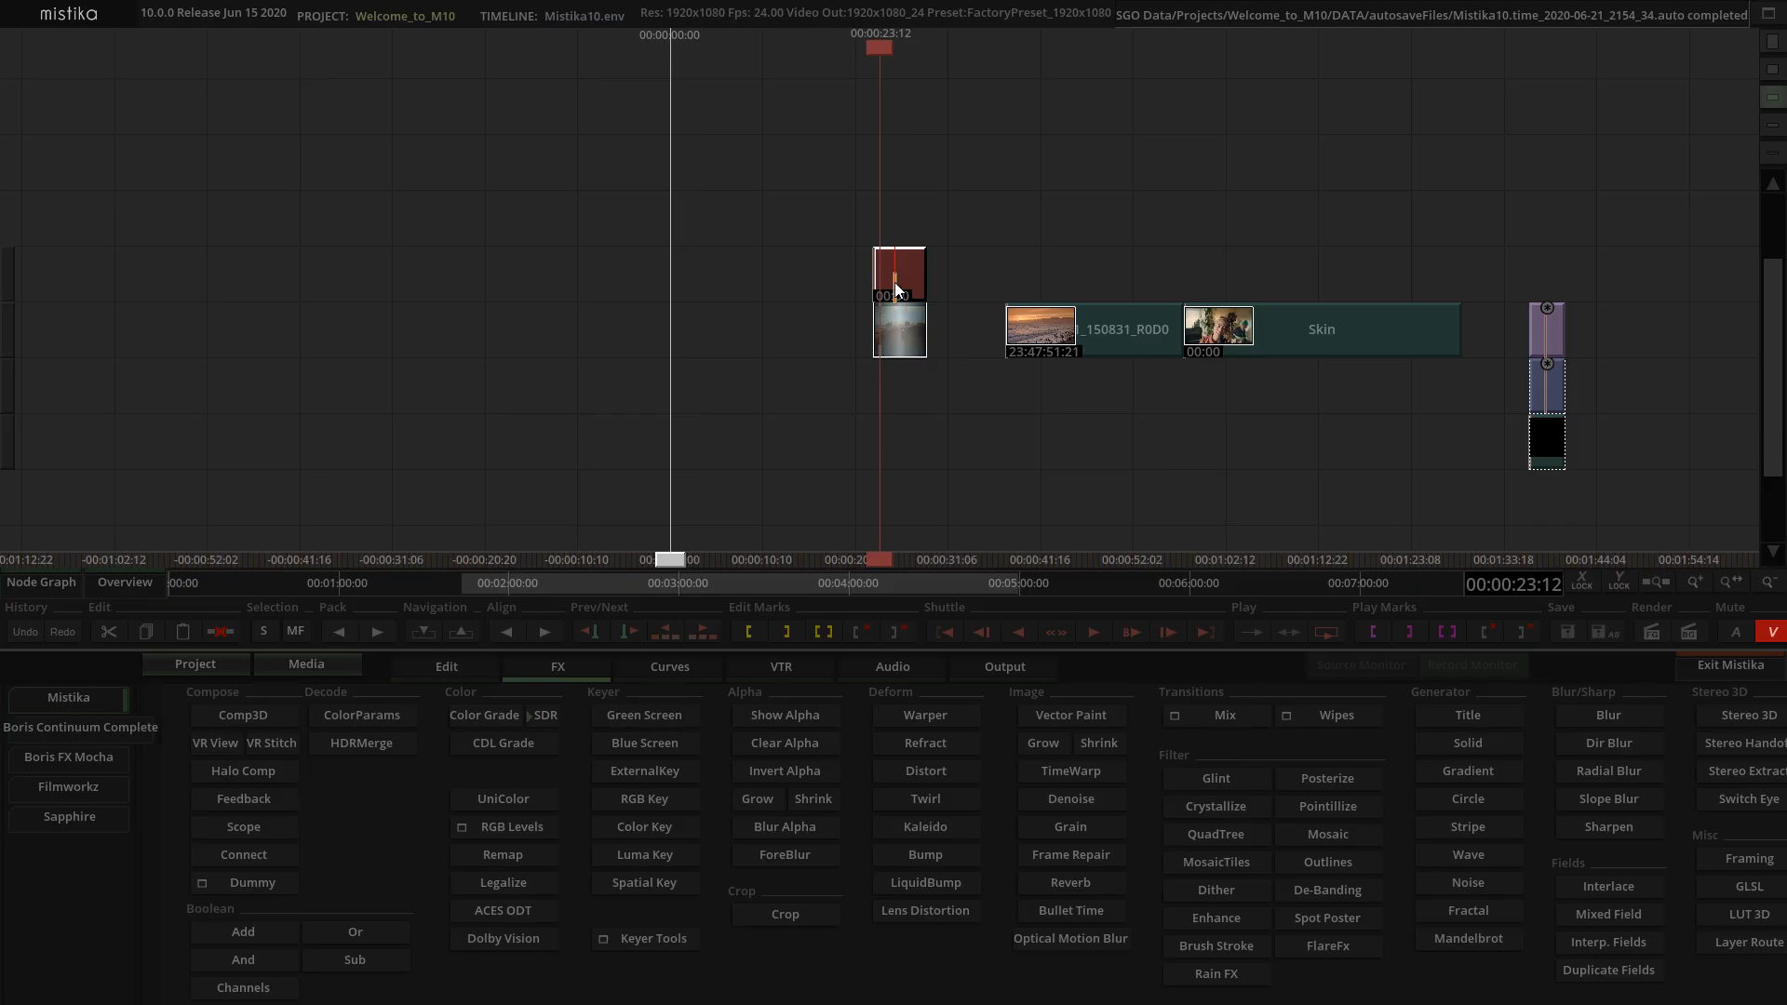
pyautogui.doubleClick(895, 282)
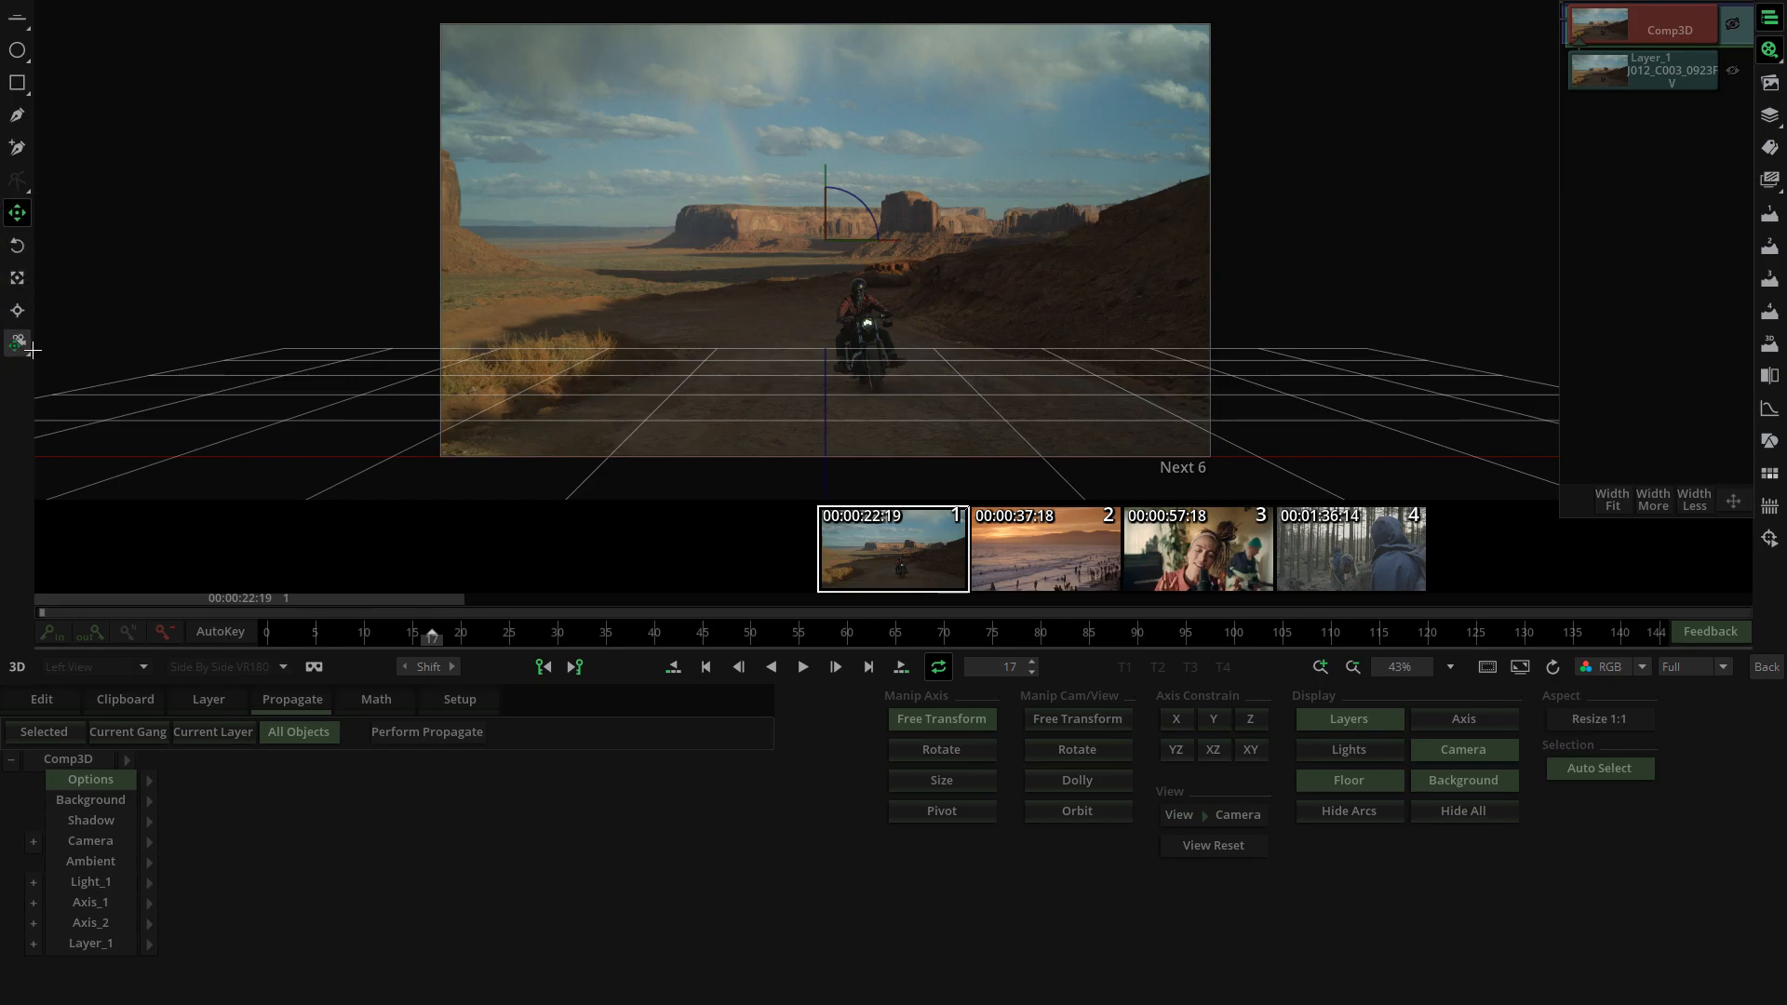
# - Replace the Comp3D effect on the motorcycle clip with VR Stitch and open it in the visual editor to inspect its tools
pyautogui.click(1766, 667)
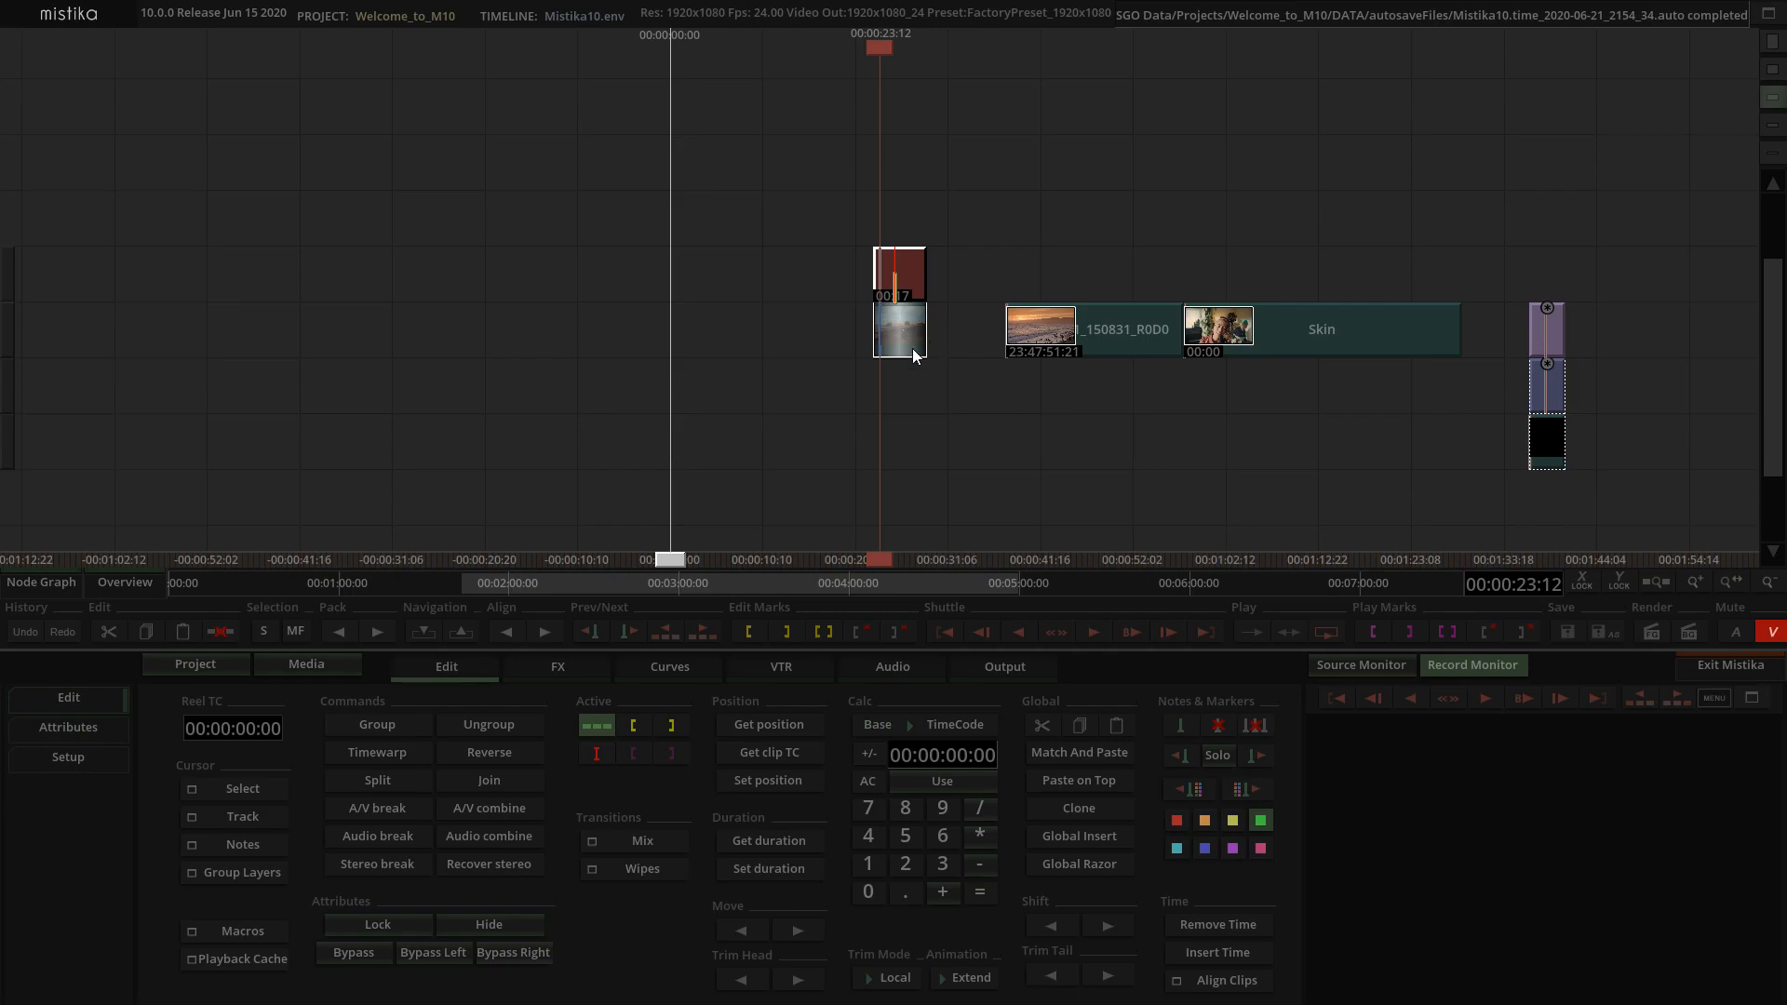
pyautogui.click(908, 350)
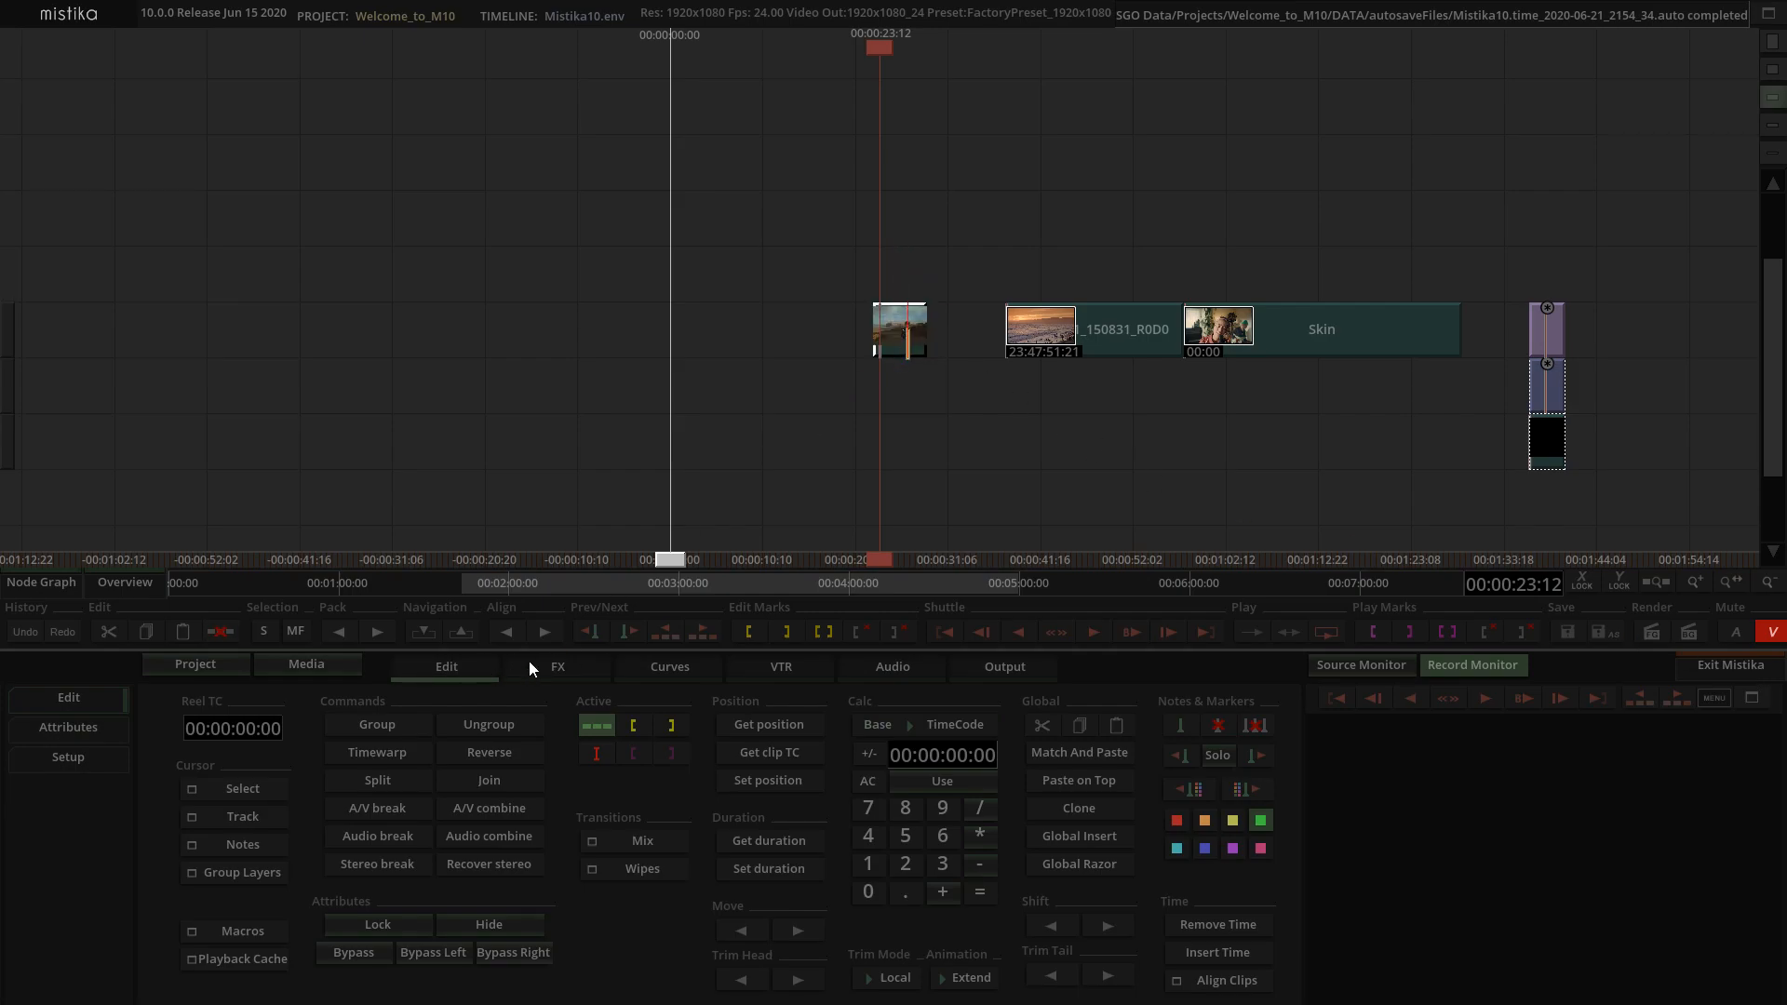
pyautogui.click(558, 667)
pyautogui.click(254, 739)
pyautogui.doubleClick(894, 281)
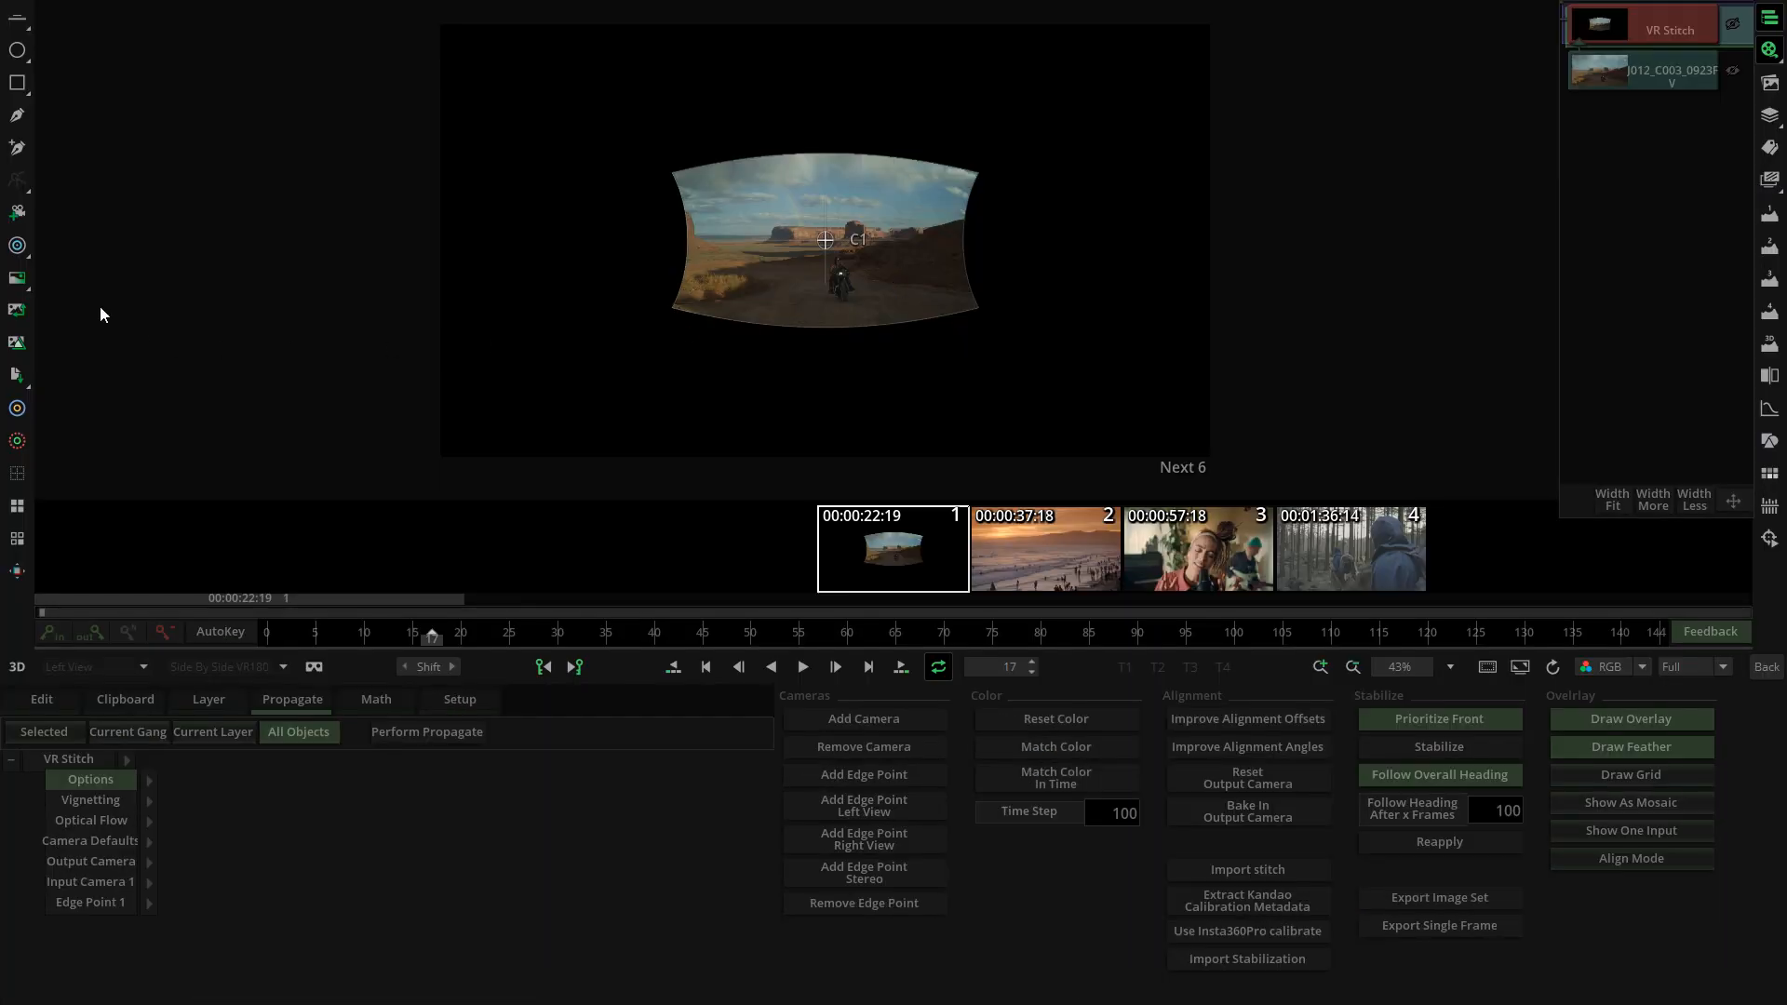
pyautogui.click(19, 247)
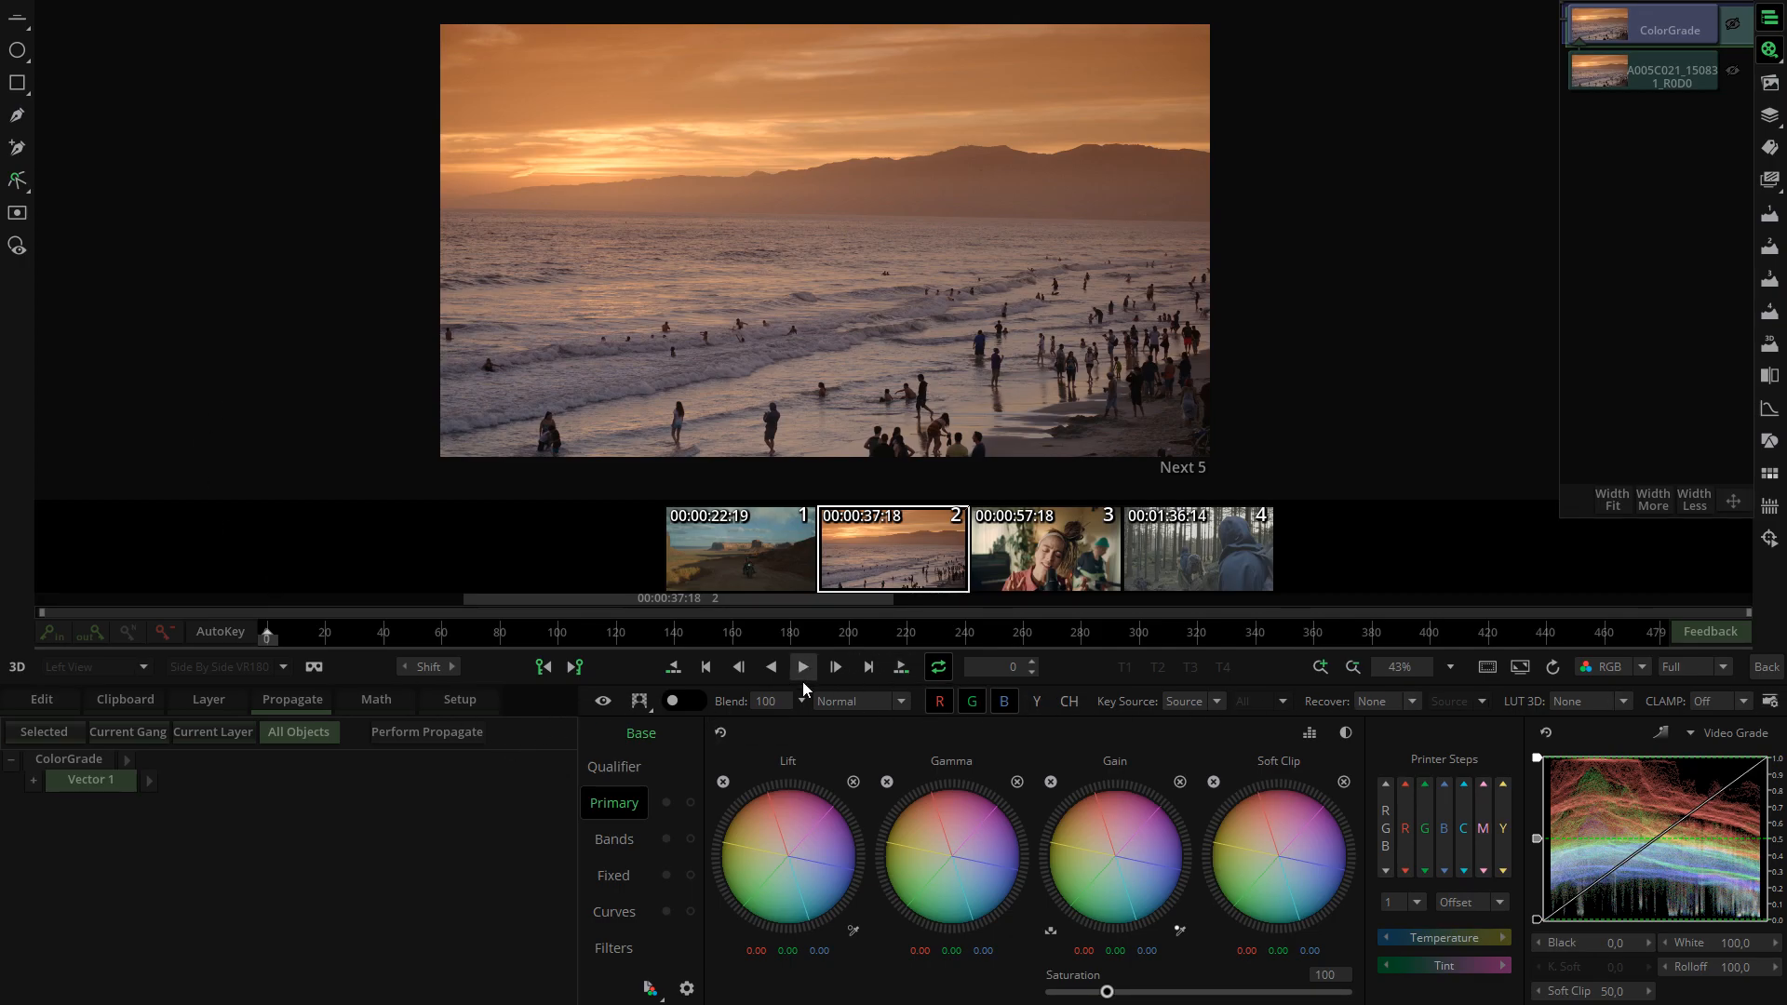
# - Examine the key display options On Black, Display Key and Hi Saturate in the sunset beach clip's color grade
pyautogui.click(639, 706)
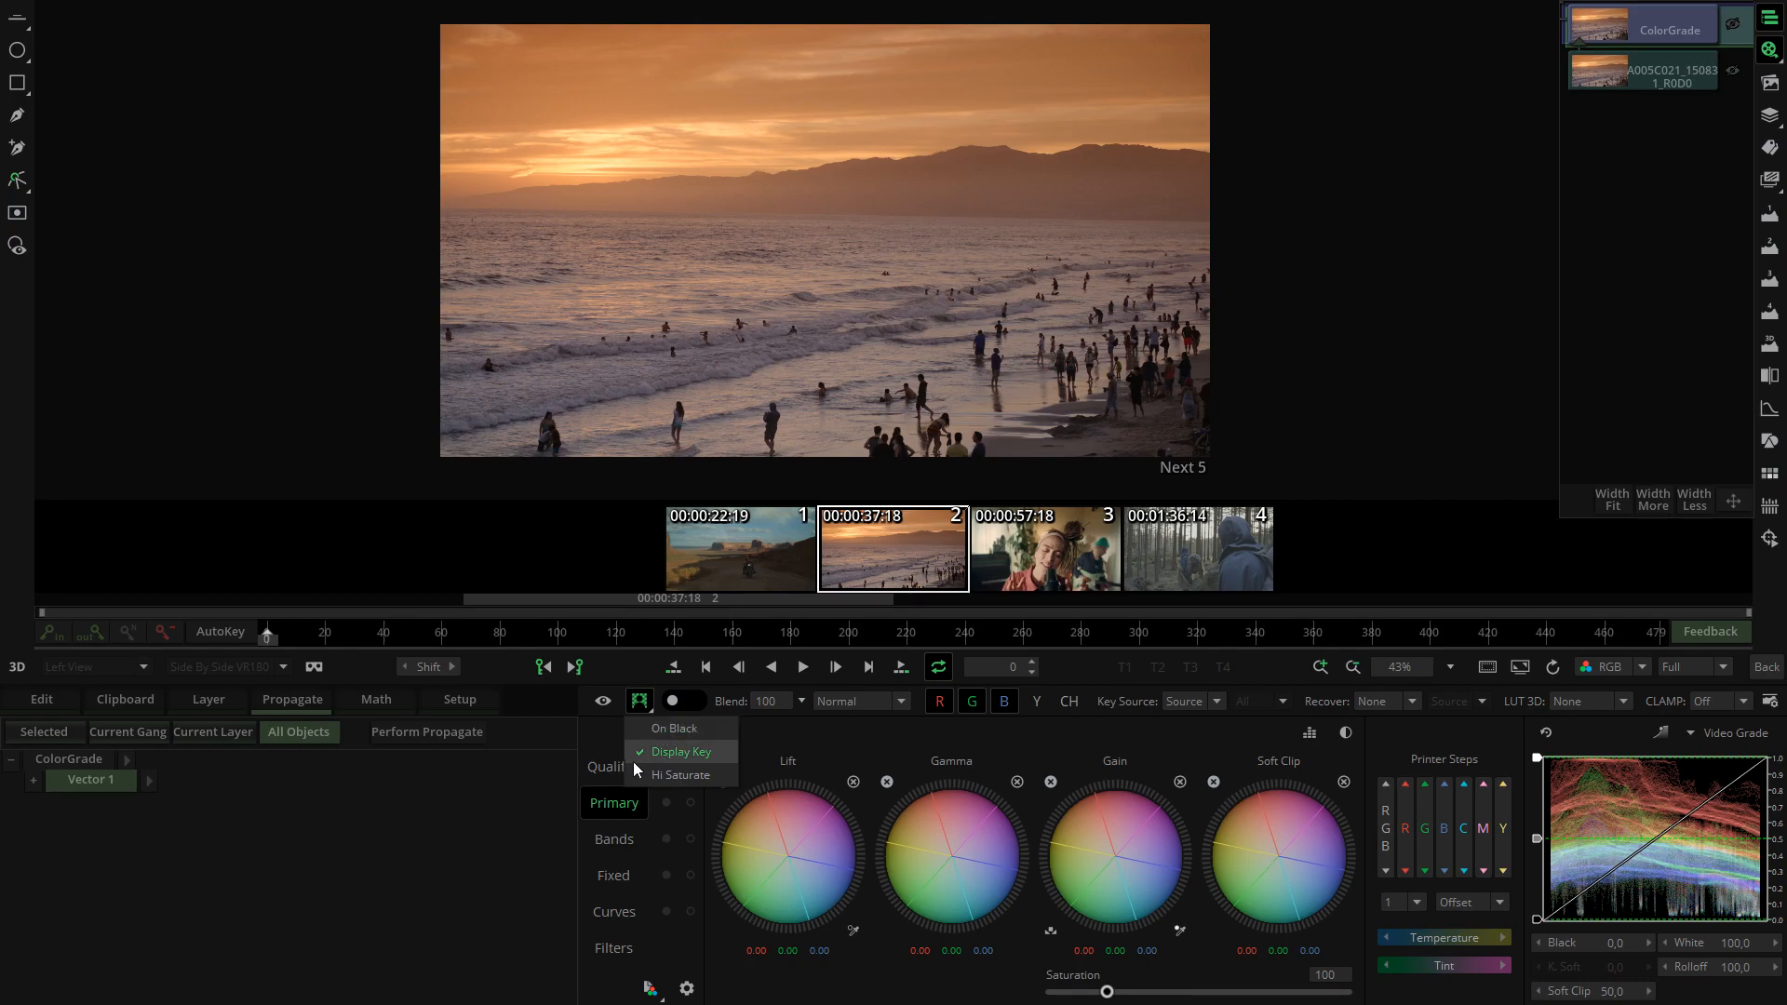
pyautogui.click(818, 736)
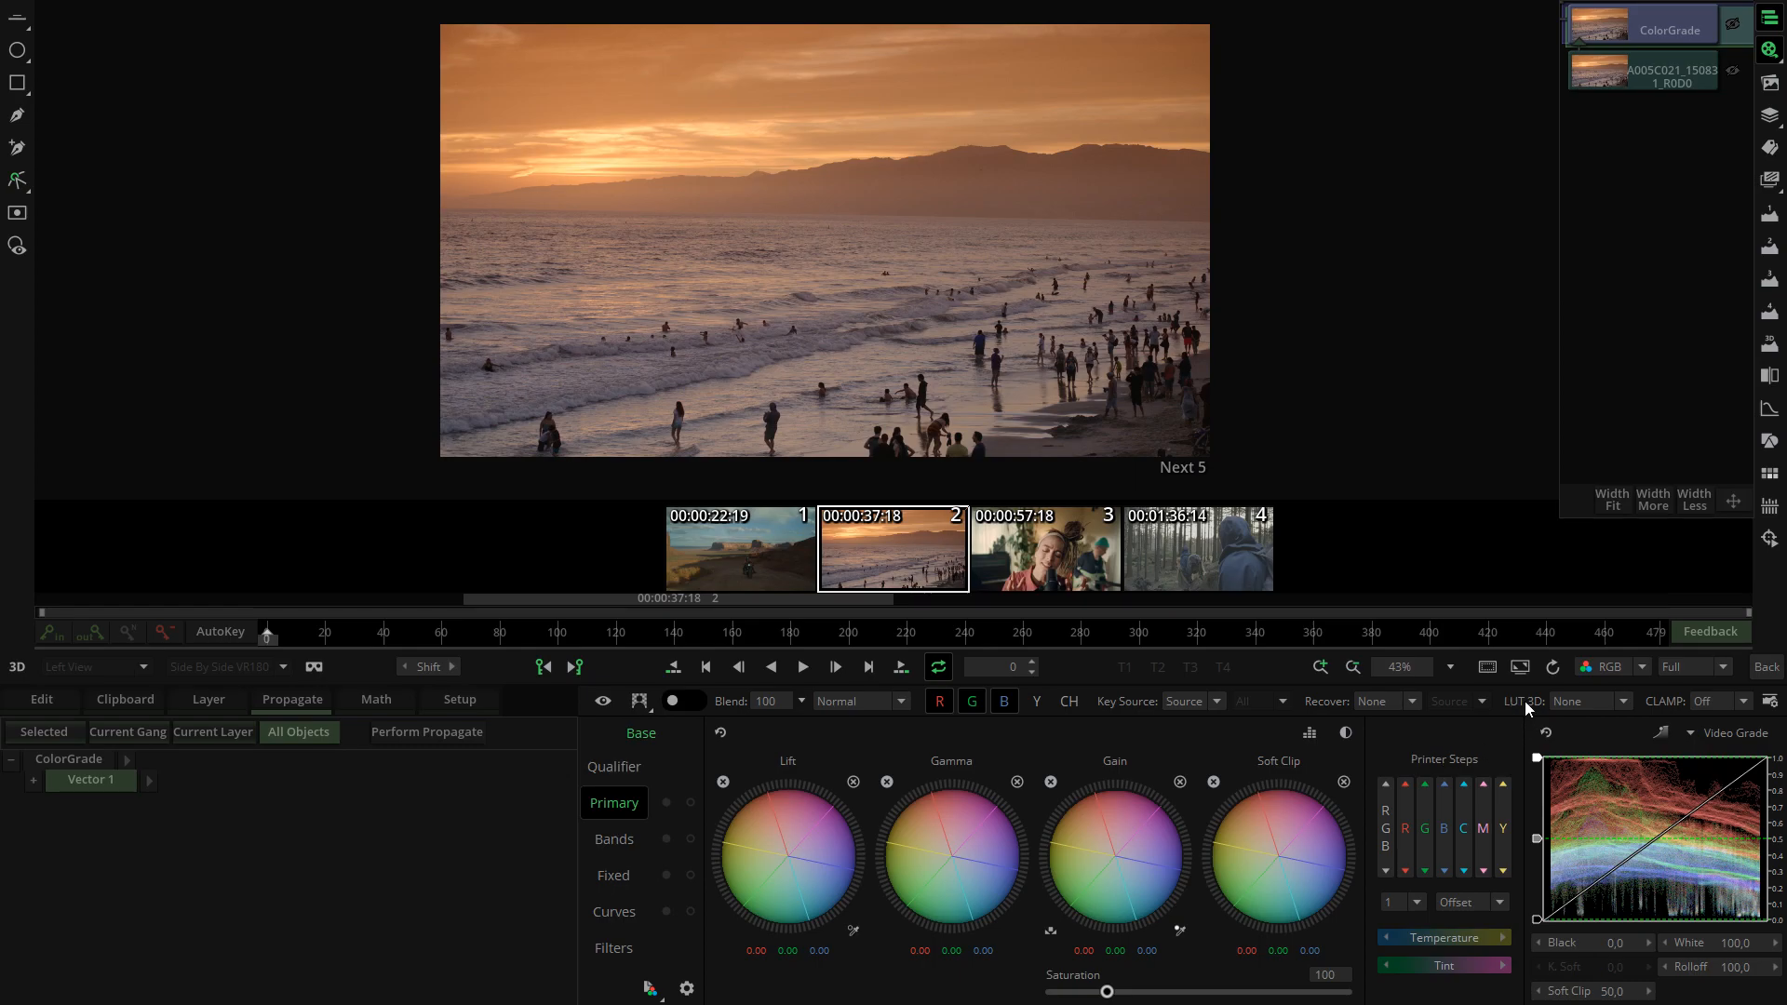
# - Load LUT #2.cube as the 3D LUT of the sunset beach clip's color grade
pyautogui.click(1618, 700)
pyautogui.click(1597, 734)
pyautogui.click(251, 194)
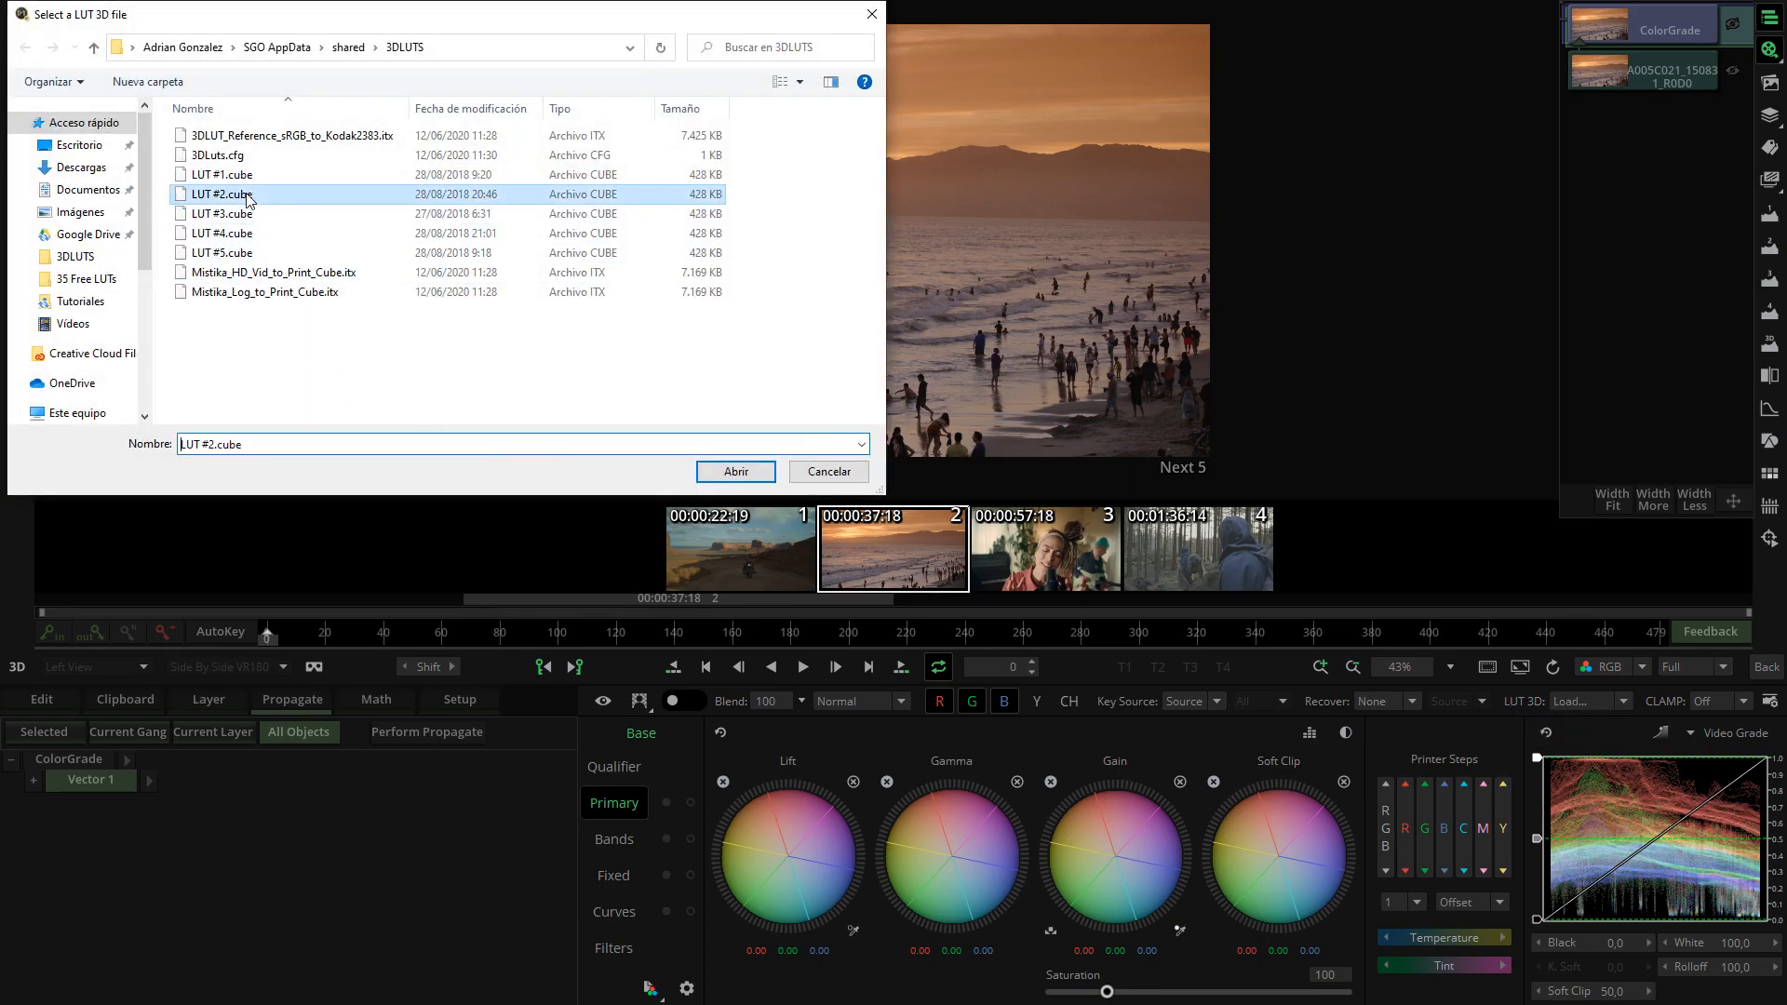
pyautogui.click(736, 471)
# - Load LUT #5.cube as the 3D LUT, and set the 3D LUT back to None
pyautogui.click(1620, 701)
pyautogui.click(1569, 754)
pyautogui.click(256, 254)
pyautogui.click(737, 472)
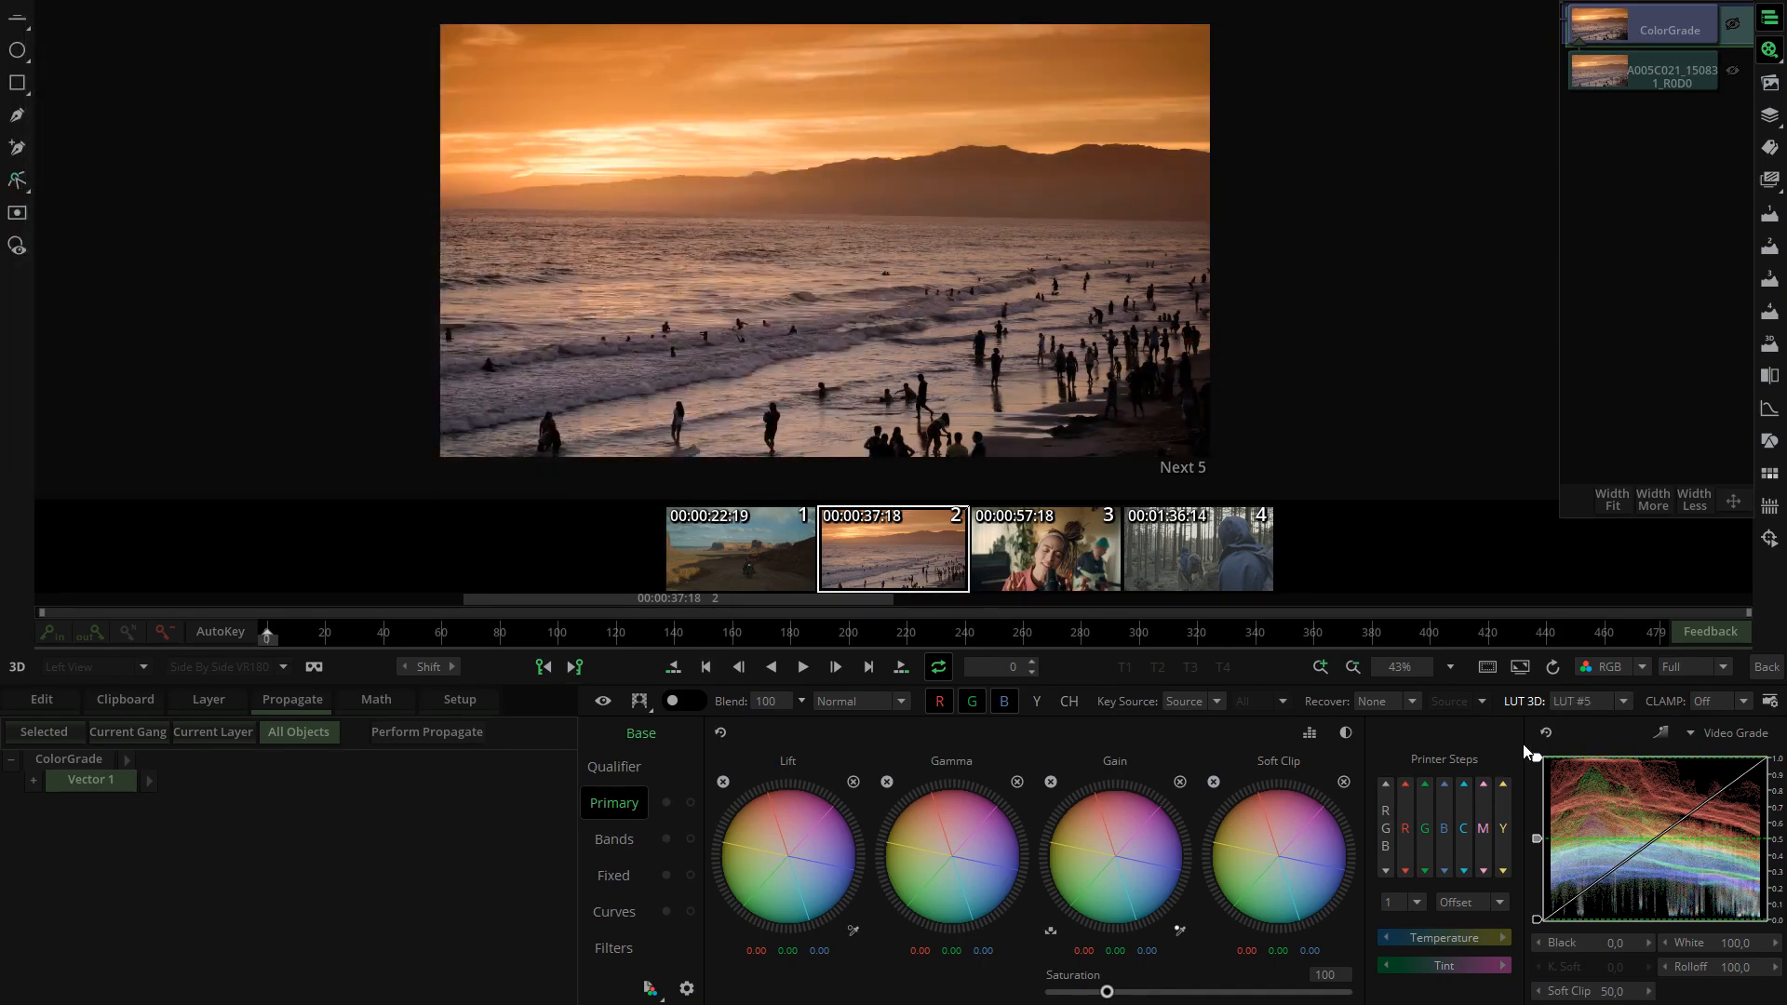
pyautogui.click(1620, 702)
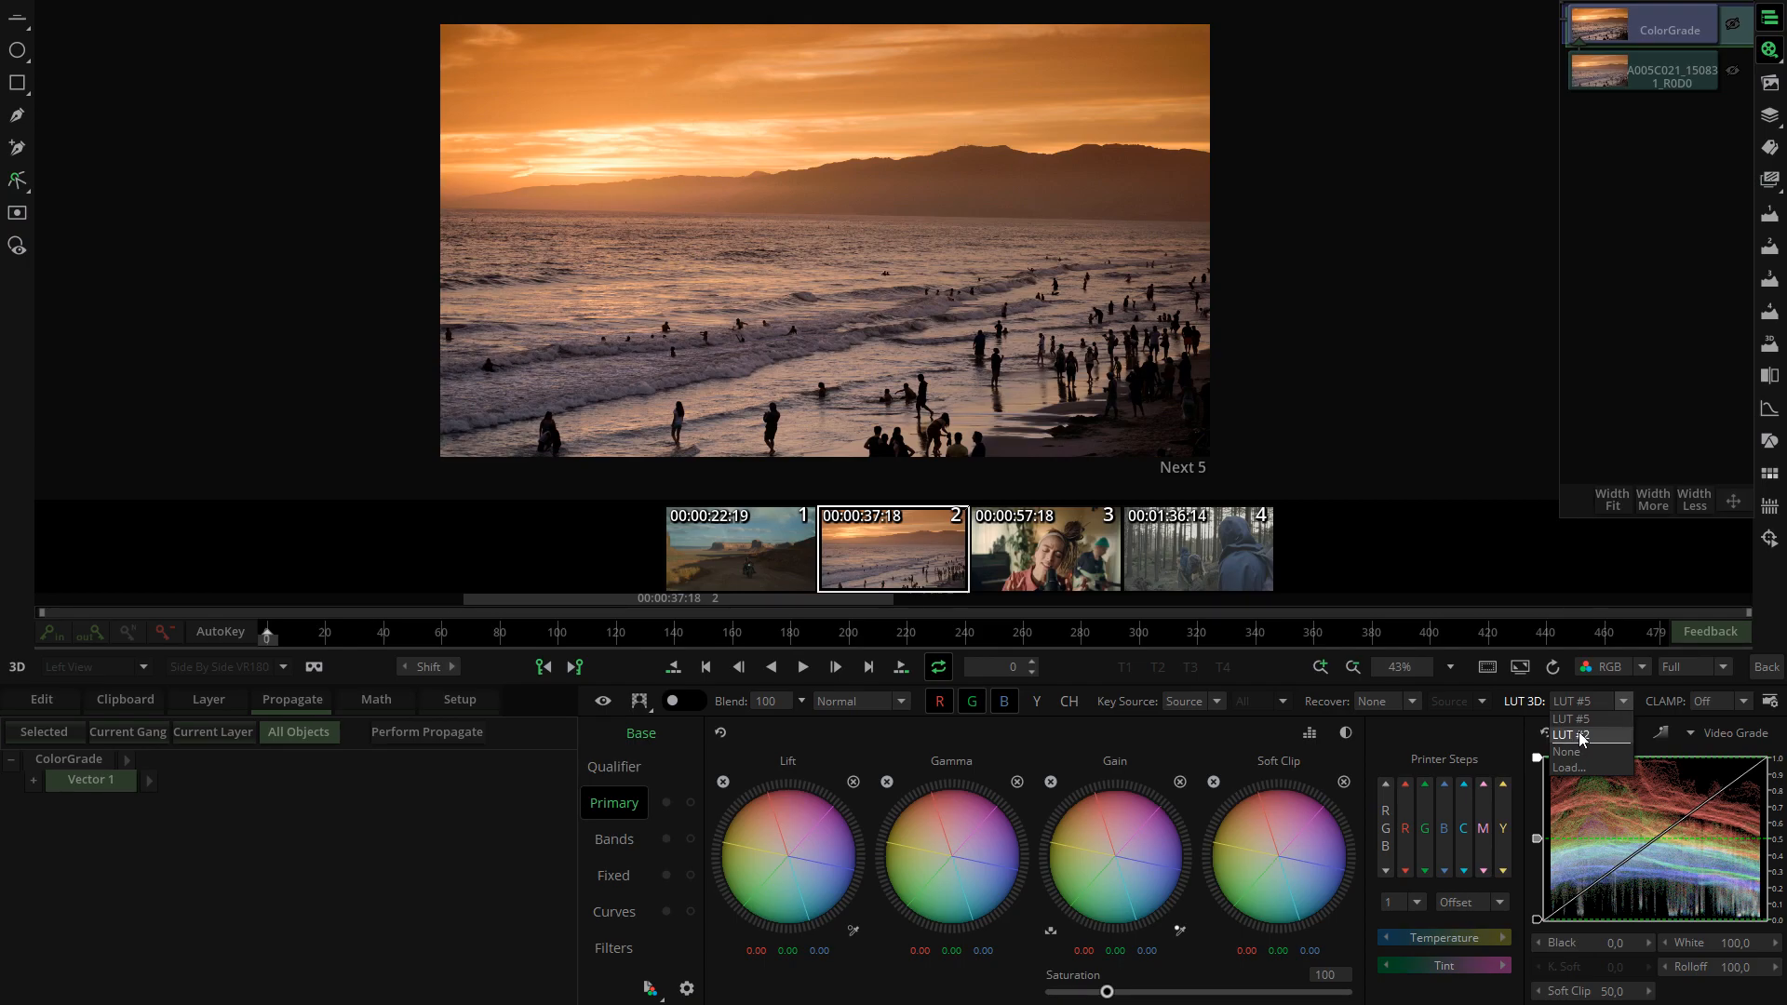
pyautogui.click(1569, 752)
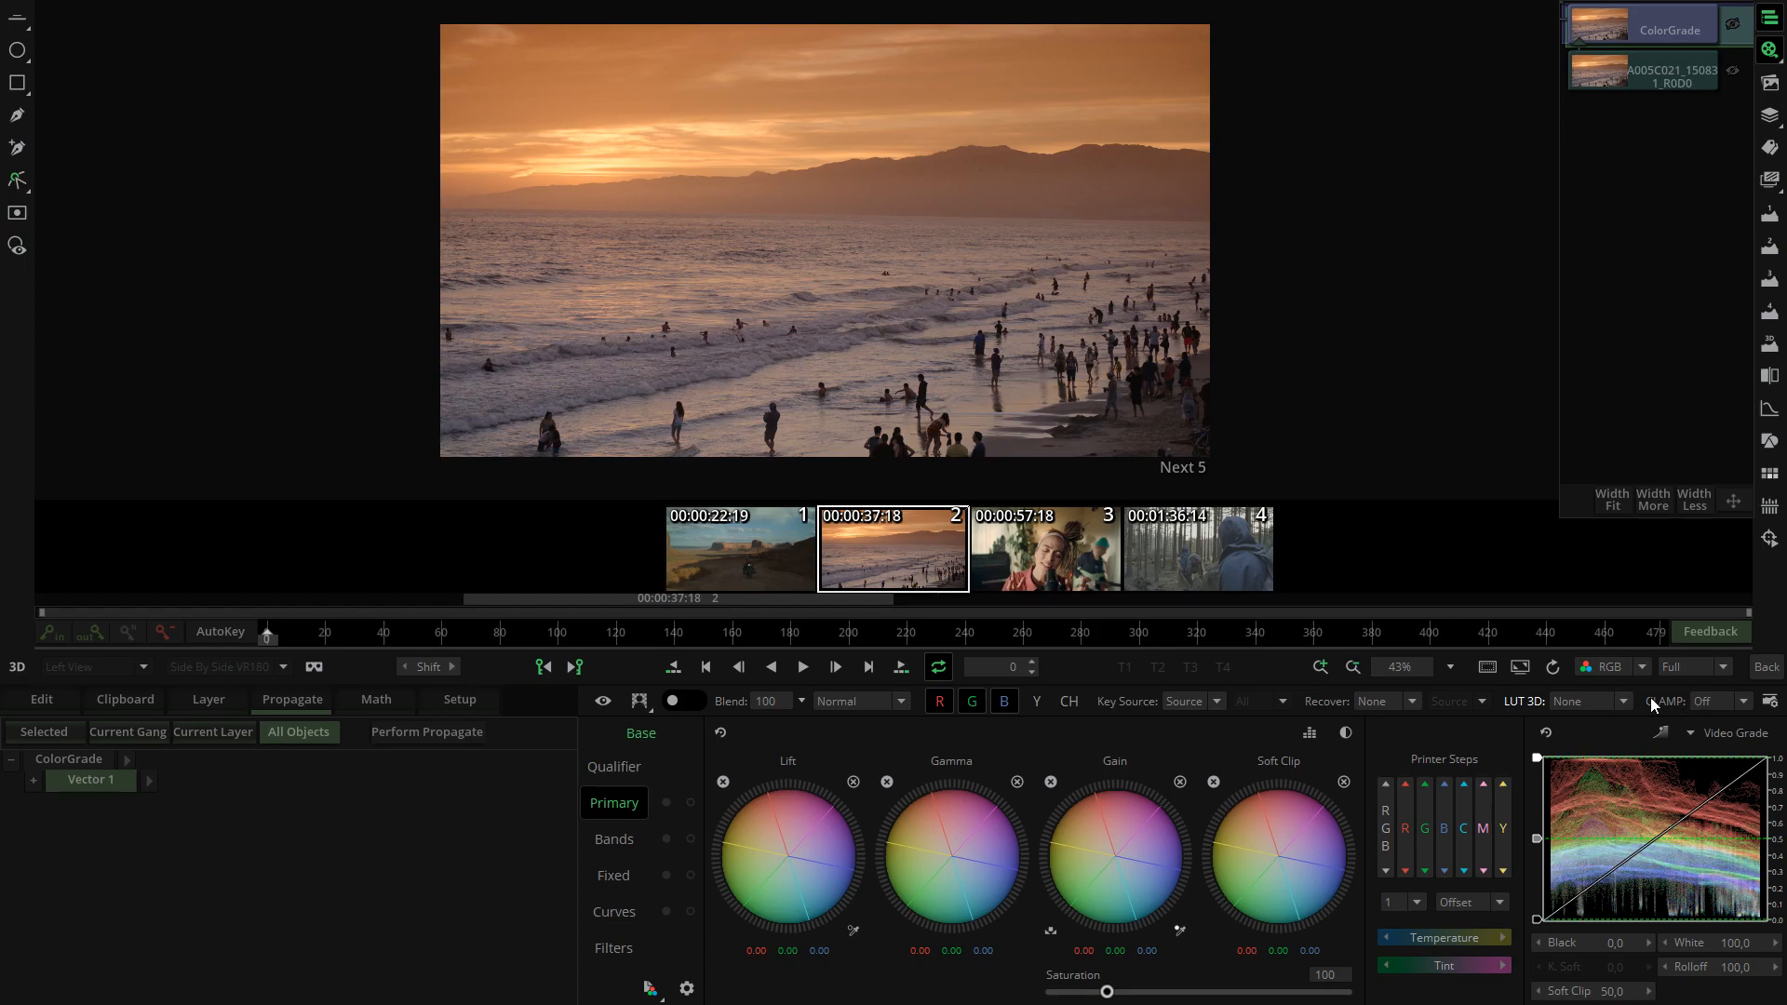
# - Examine the Clamp Settings for black and white knee and peak, and close them without changes
pyautogui.click(1770, 701)
pyautogui.moveTo(1587, 600); pyautogui.dragTo(1506, 581)
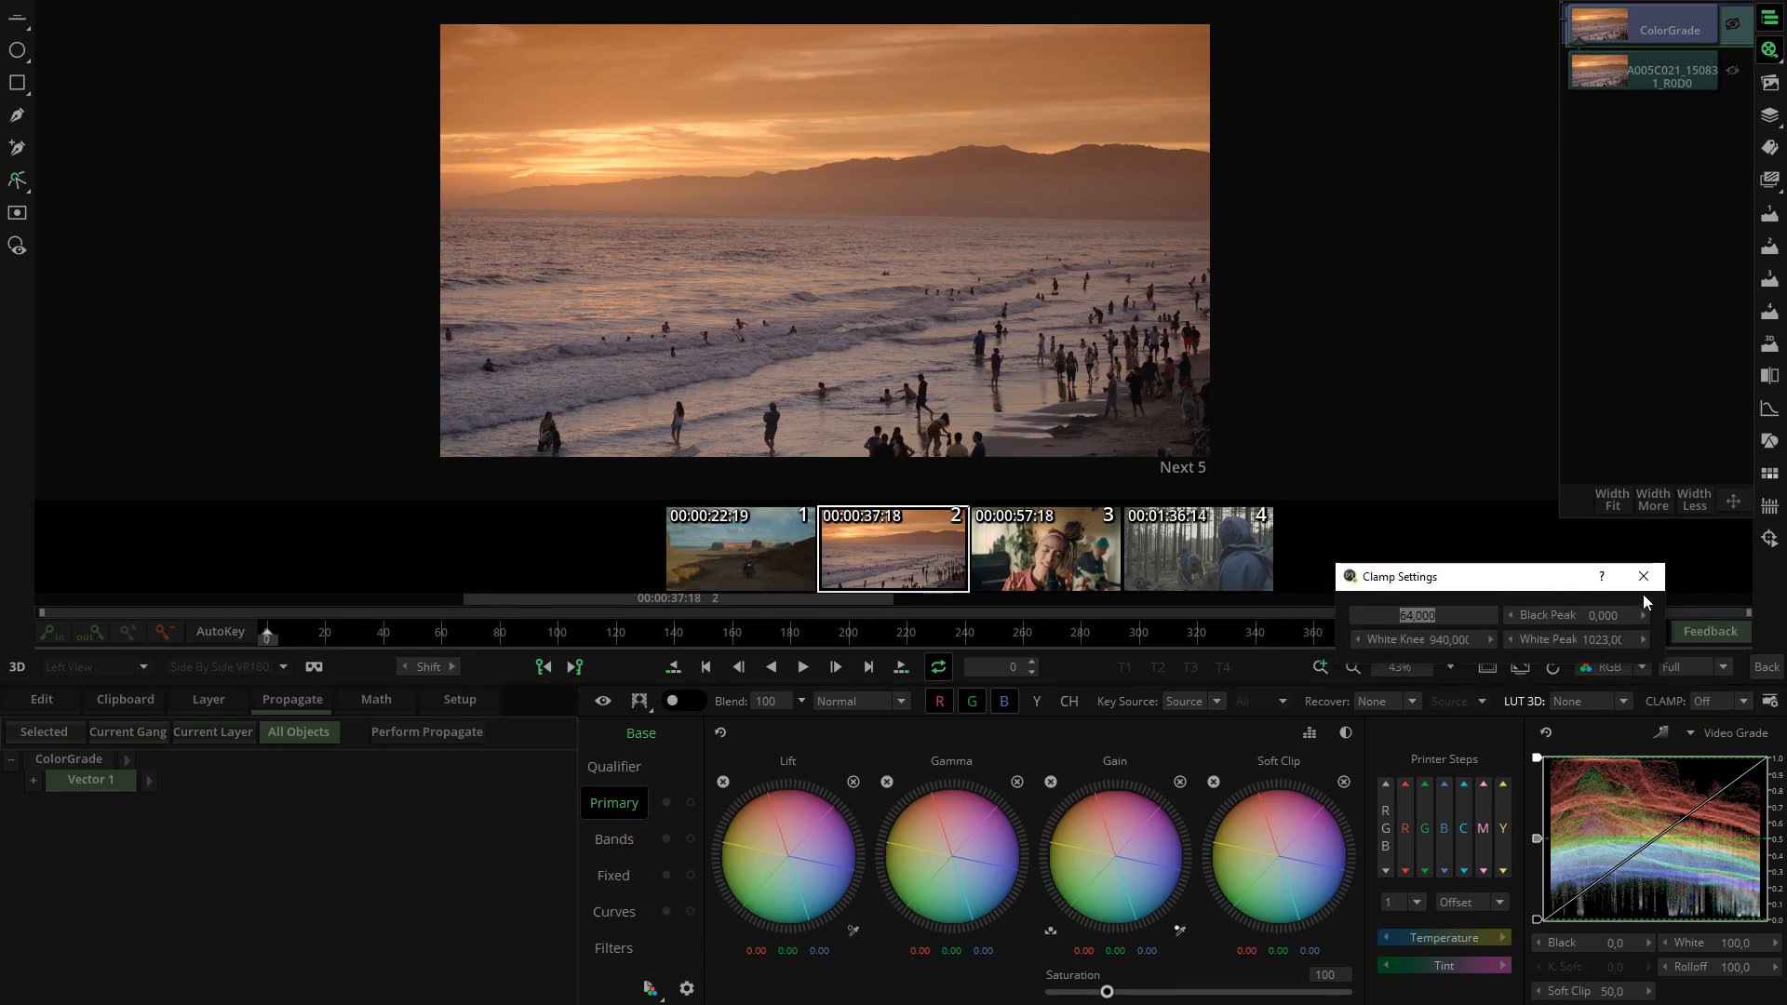
pyautogui.click(1644, 580)
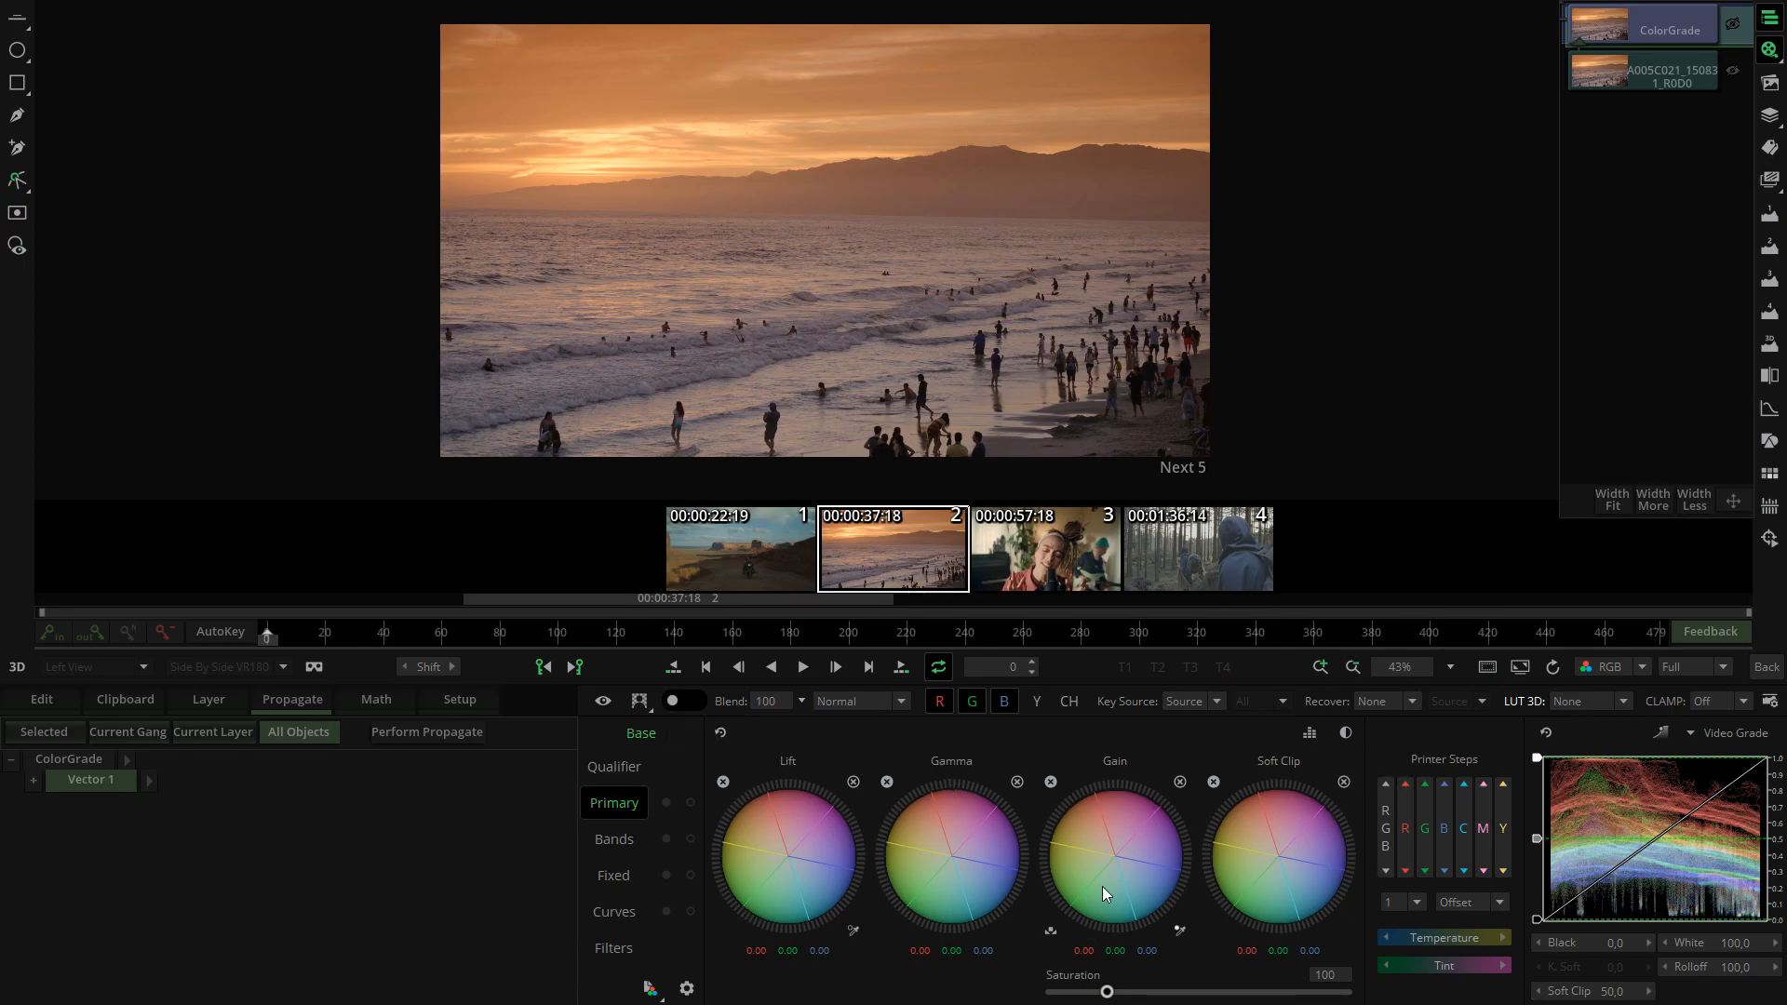
# - Lower the grade's Blend amount and reset it to 100
pyautogui.click(802, 699)
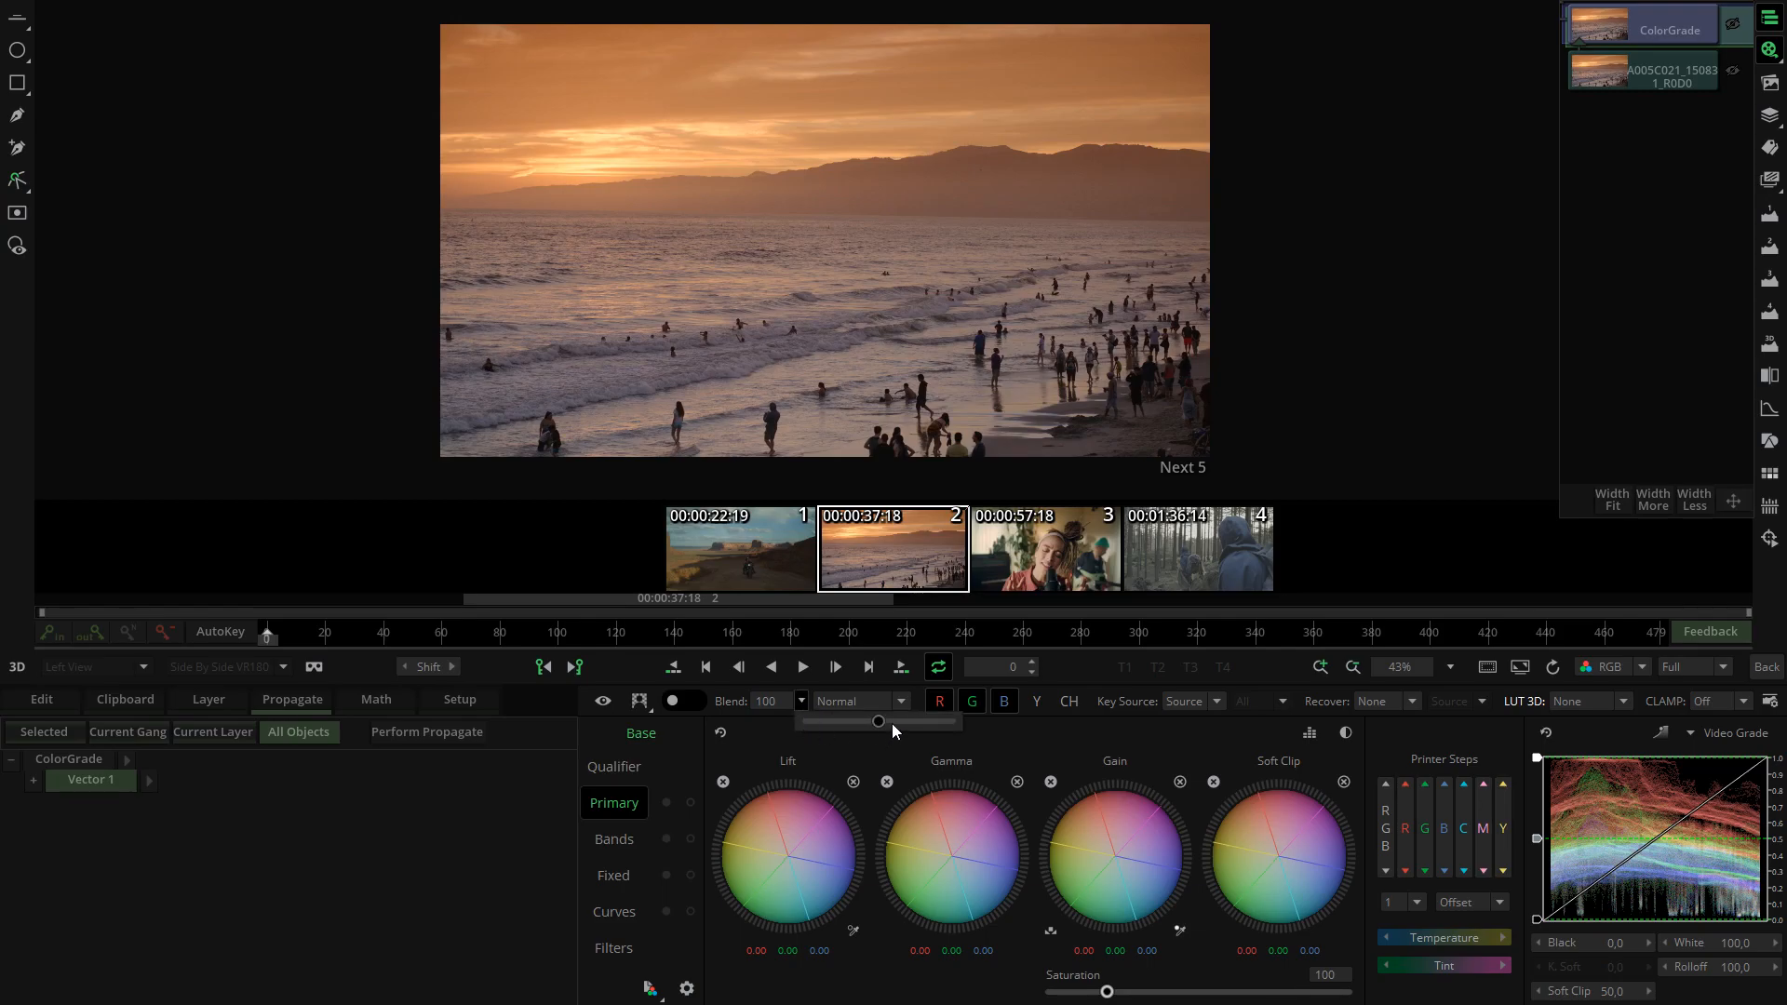
pyautogui.moveTo(879, 722); pyautogui.dragTo(851, 724)
pyautogui.doubleClick(728, 704)
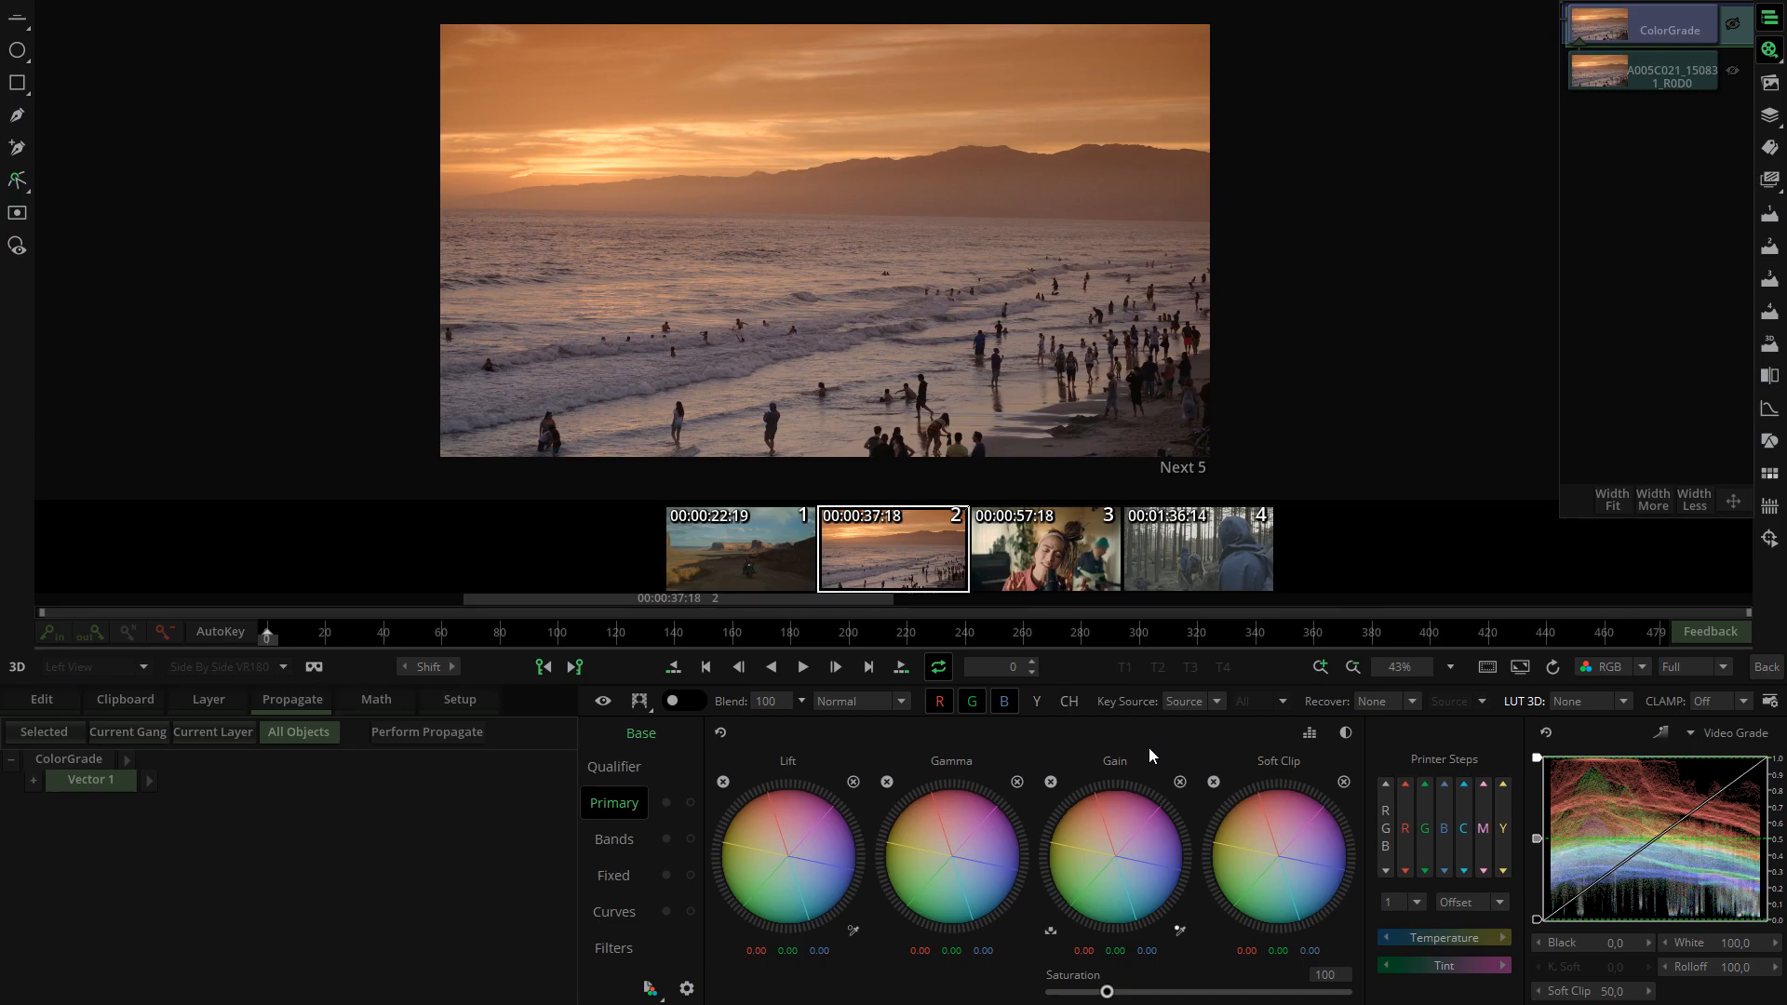
# - Switch the color wheels to offset mode, push Lift Offset toward magenta and reset all the primary wheels
pyautogui.click(1307, 739)
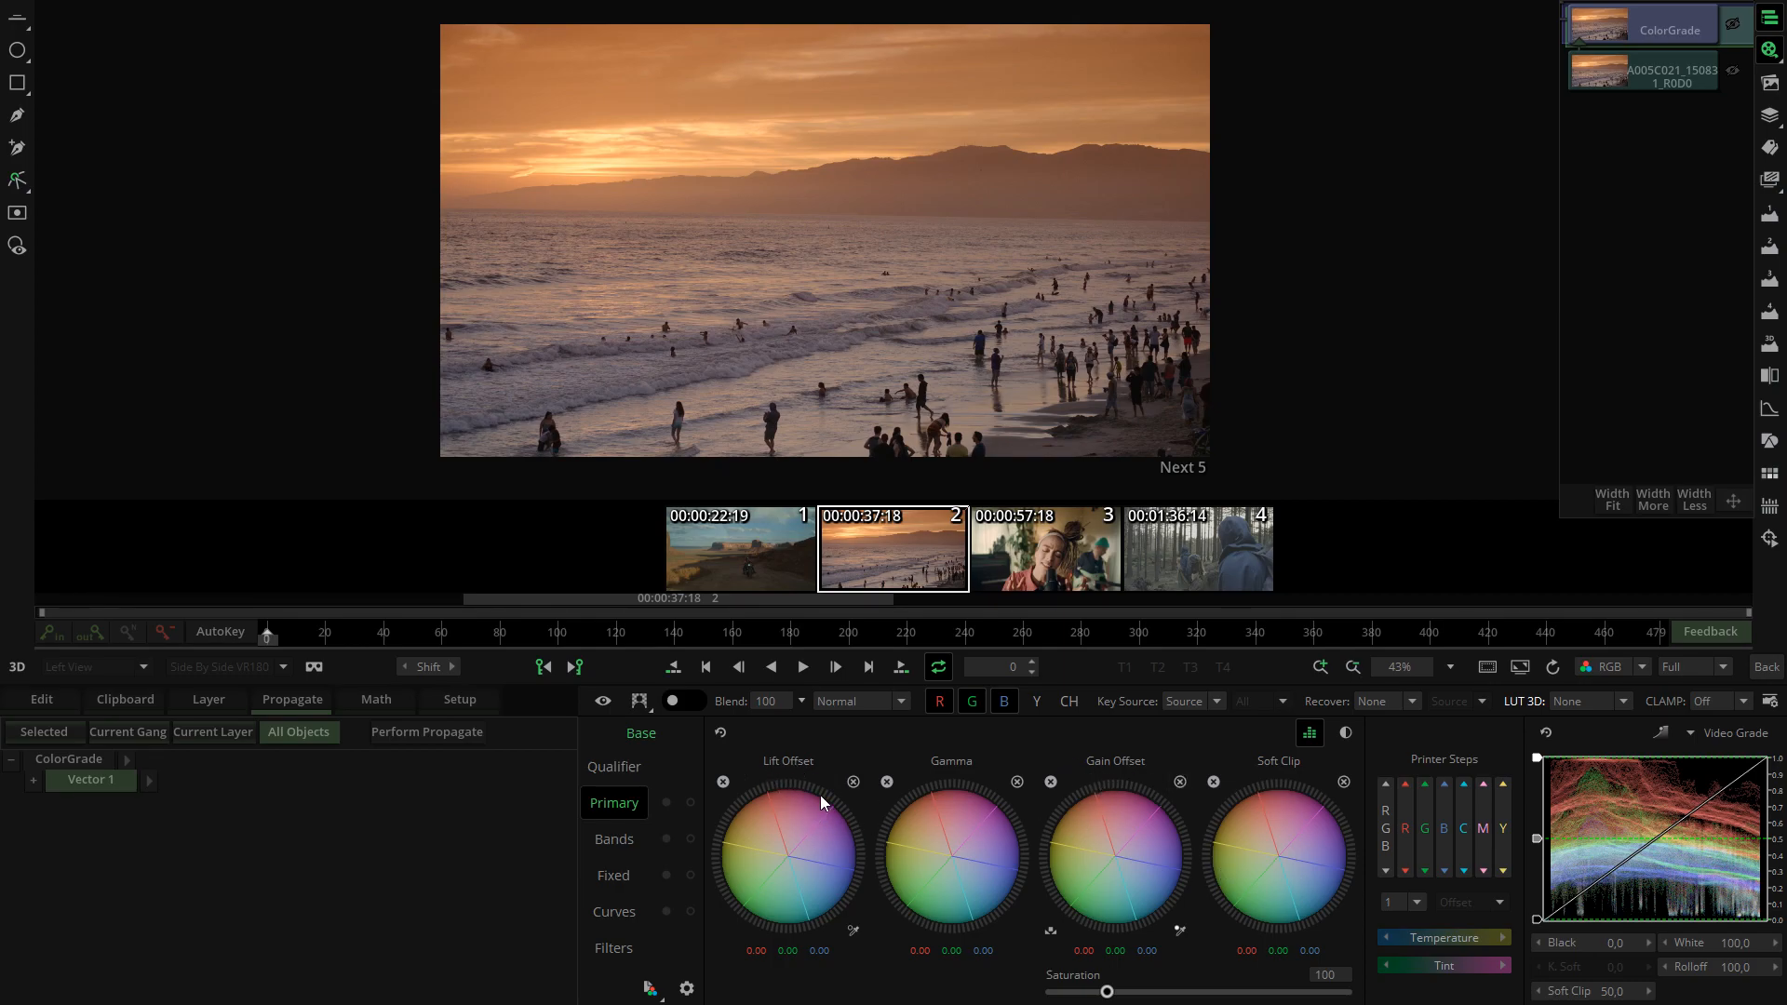
pyautogui.moveTo(808, 803); pyautogui.dragTo(981, 721)
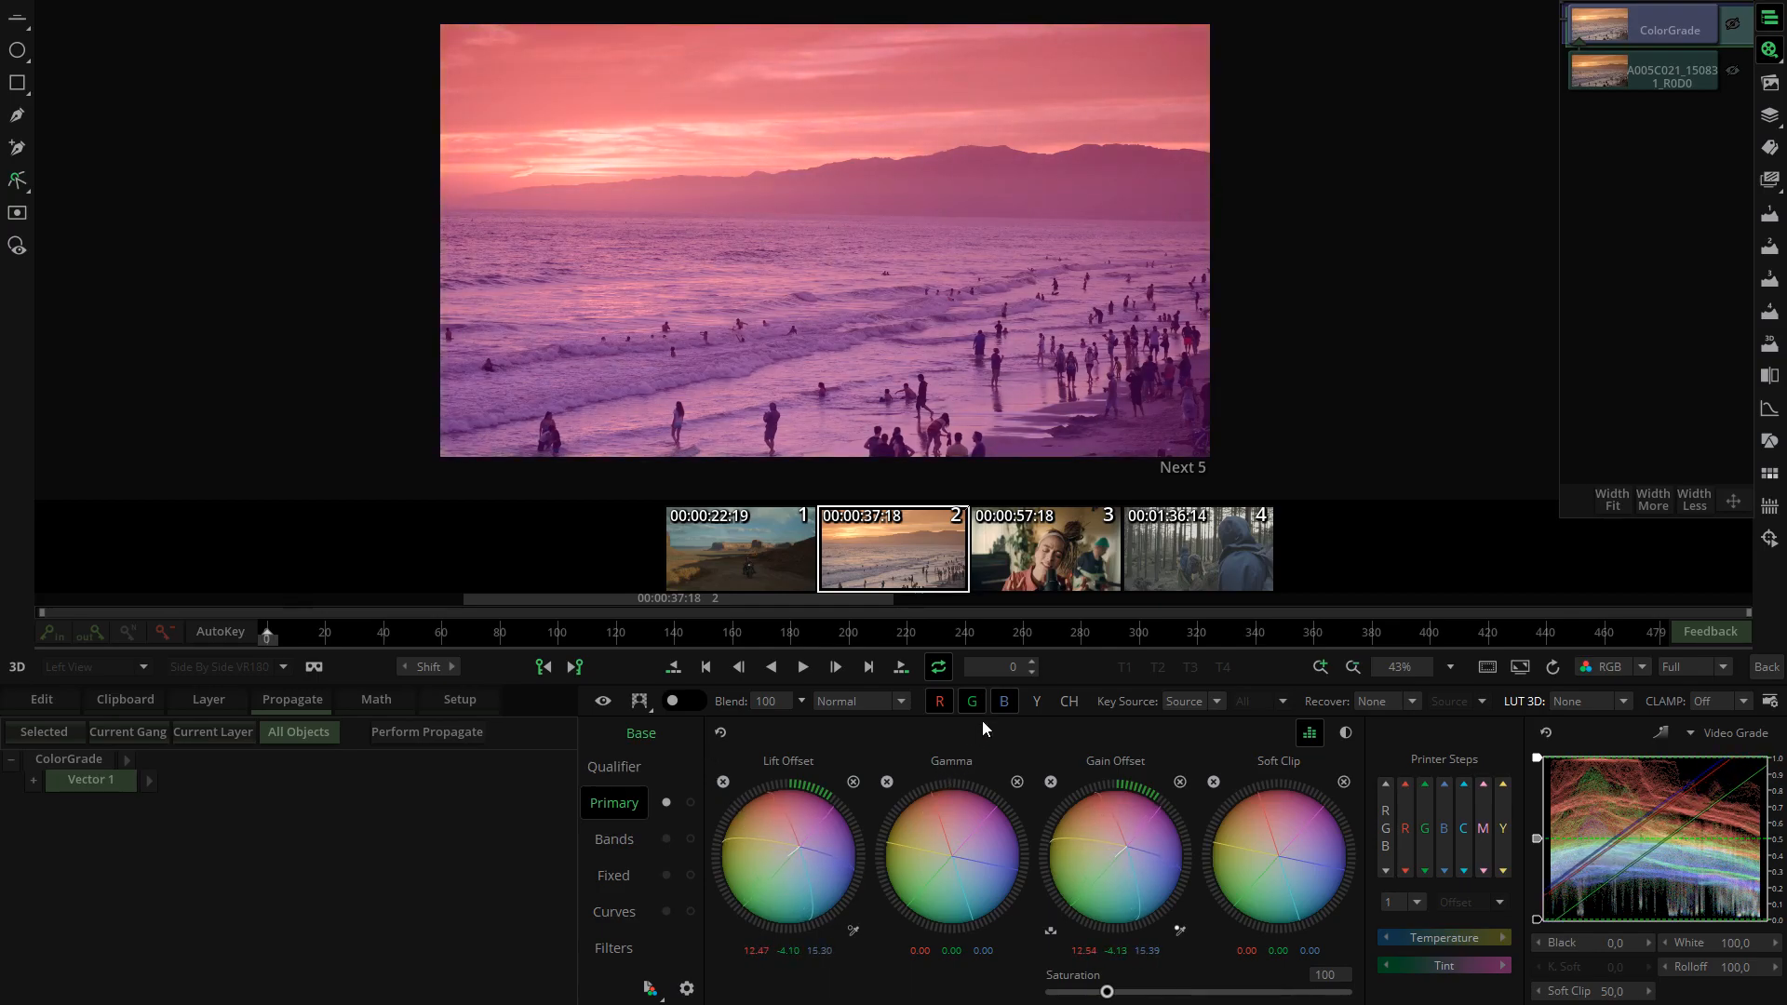
pyautogui.click(721, 733)
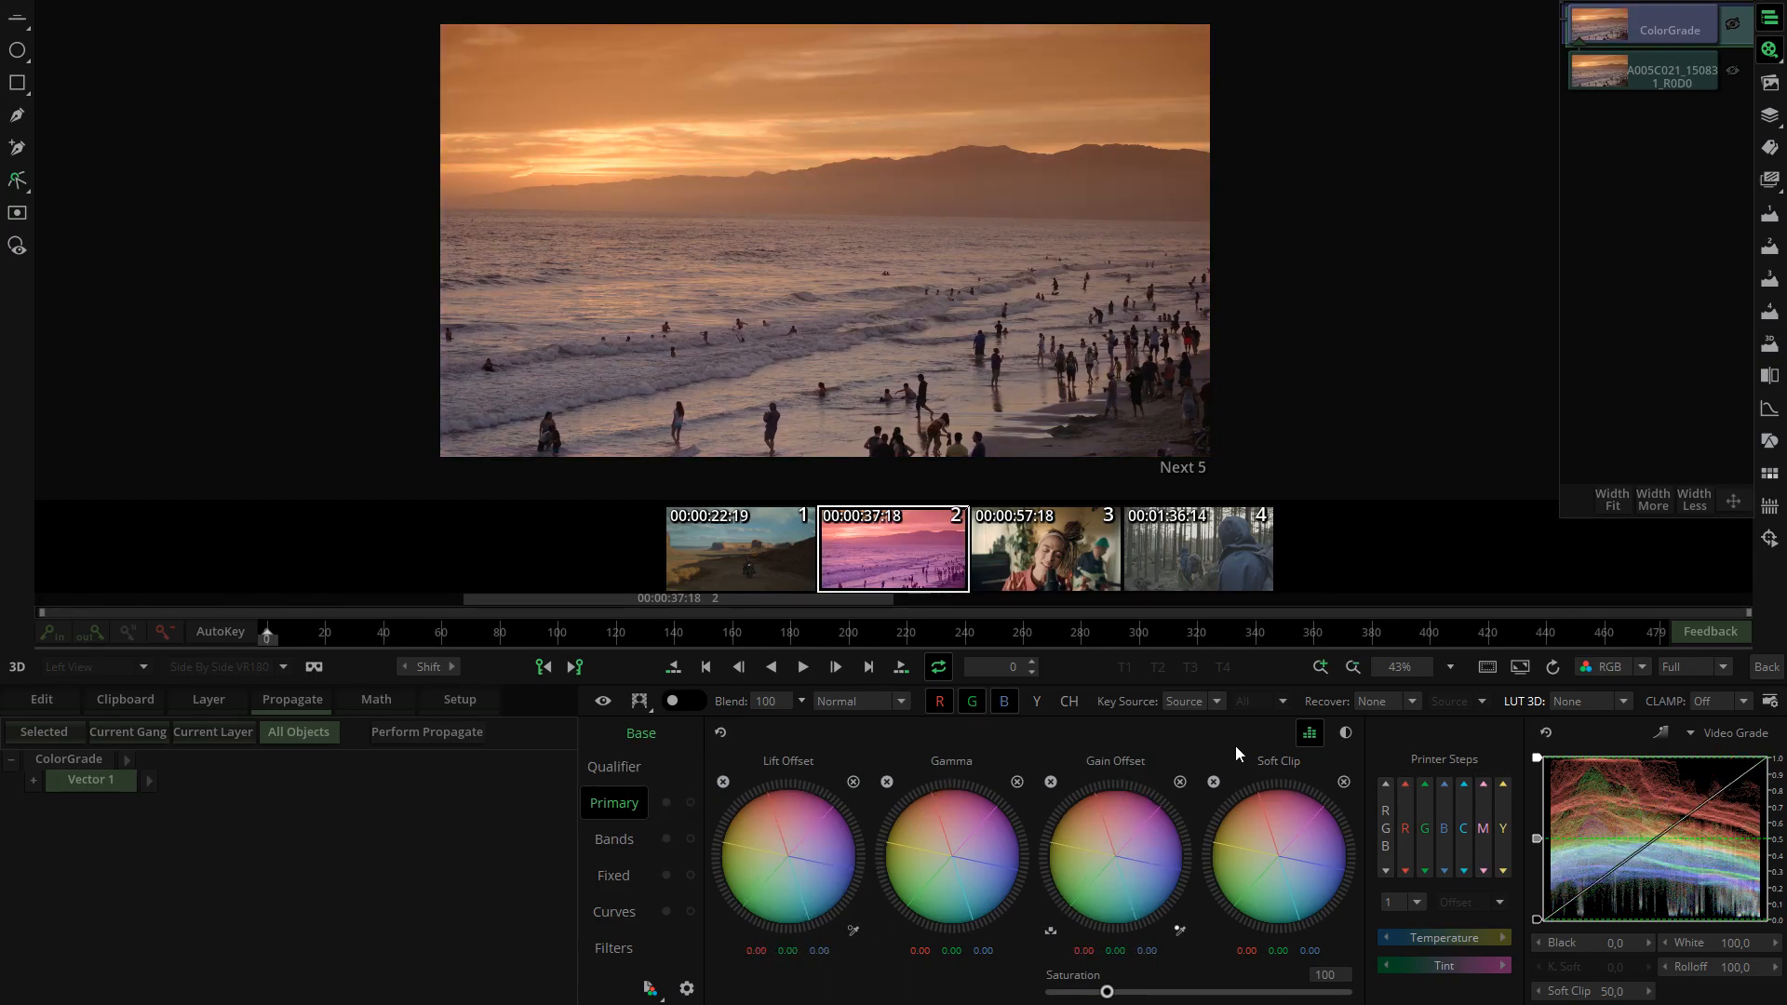
# - In the wheels' contrast mode, shift Lift Cont to about -0.22, 10.00, -6.30, and return the wheels to normal mode
pyautogui.click(1344, 739)
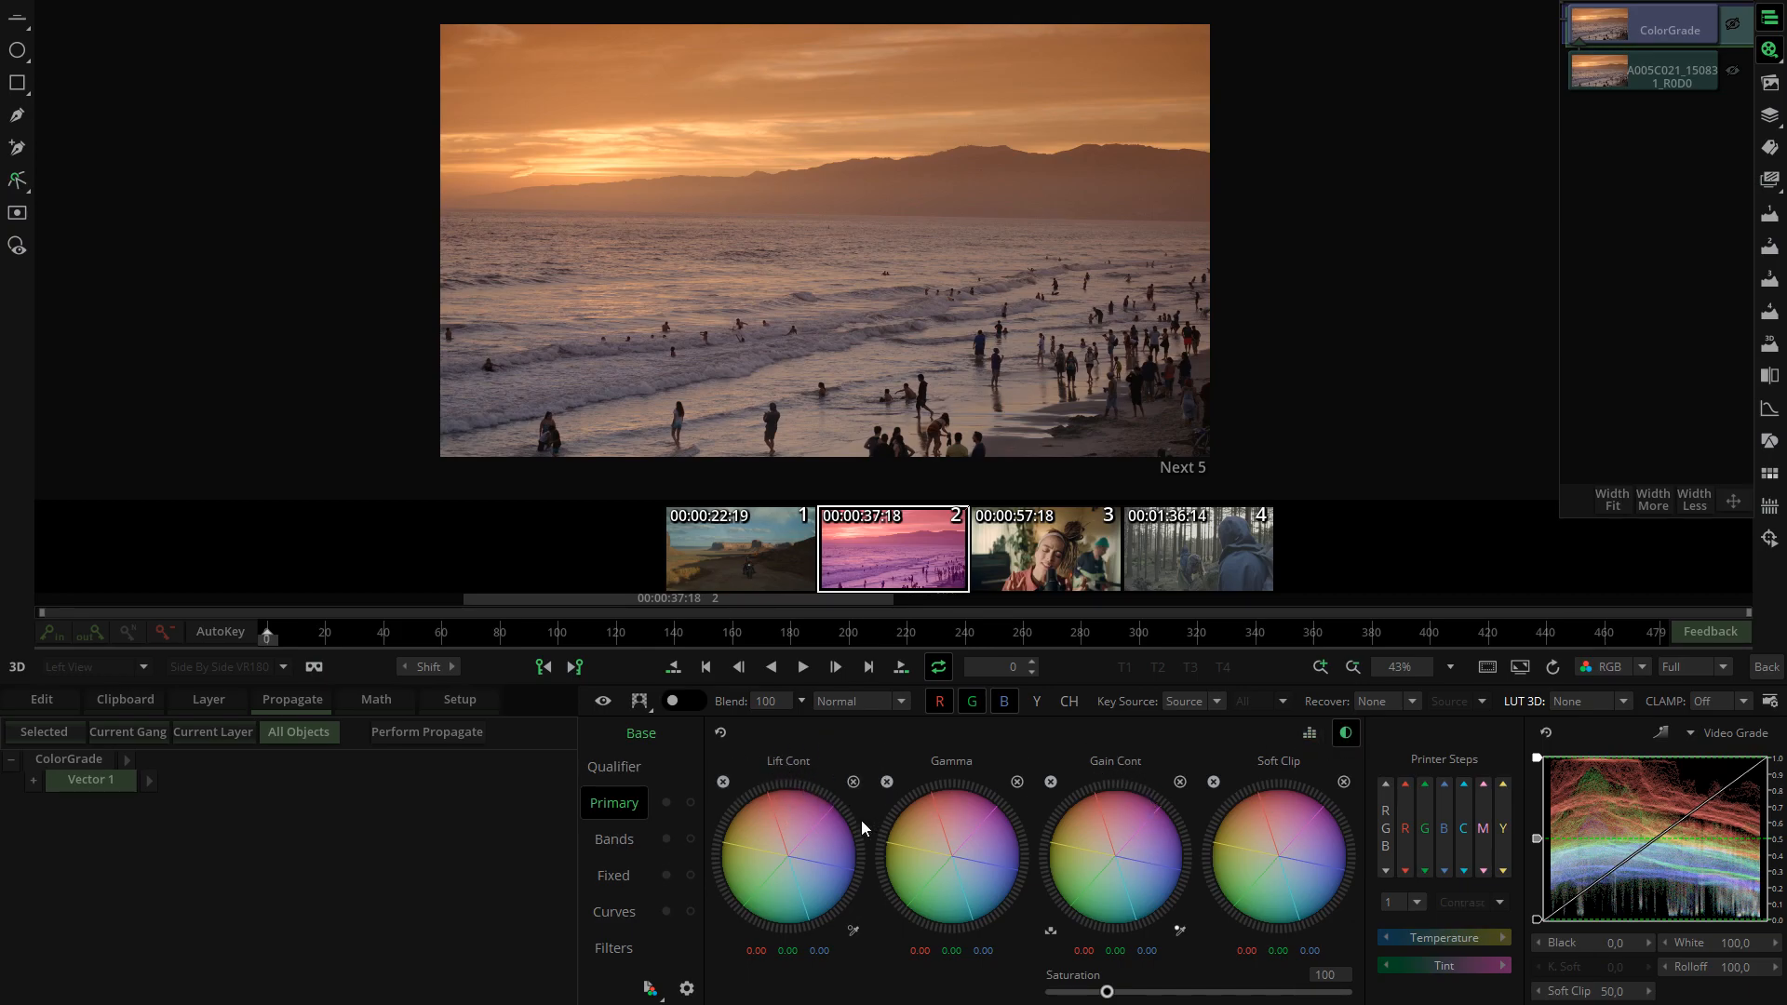
pyautogui.moveTo(778, 787); pyautogui.dragTo(672, 808)
pyautogui.moveTo(1026, 843); pyautogui.dragTo(661, 929)
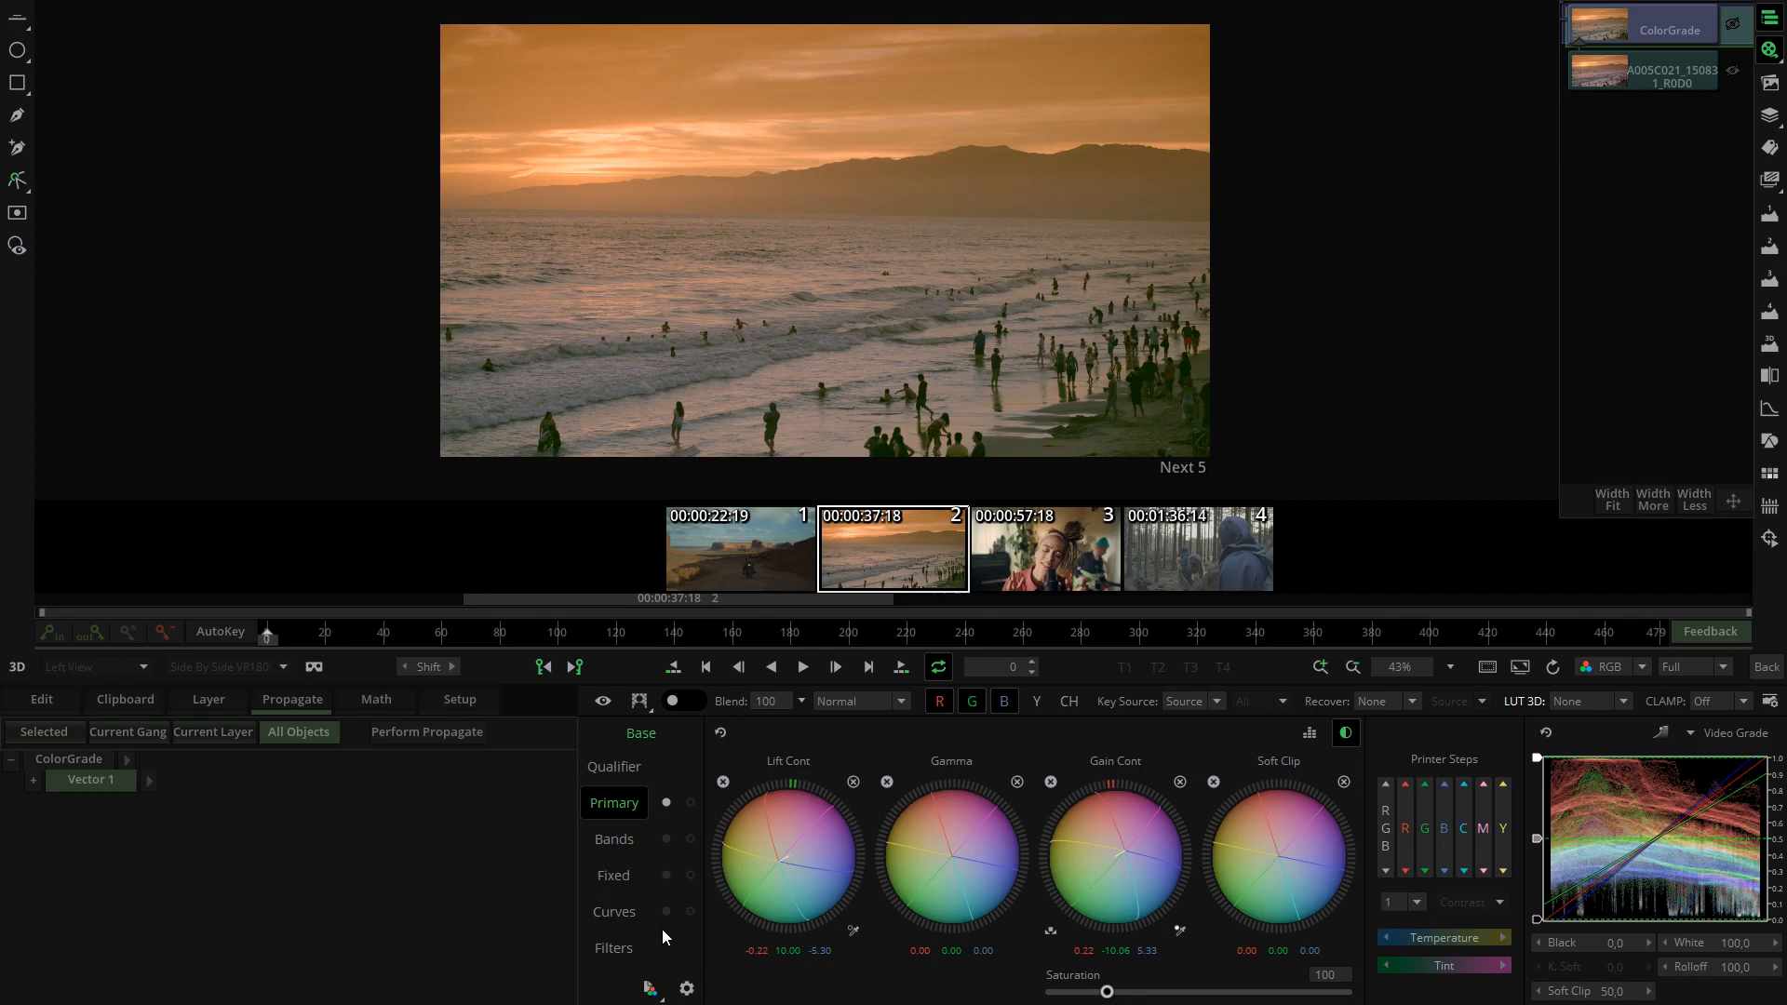
pyautogui.click(1347, 733)
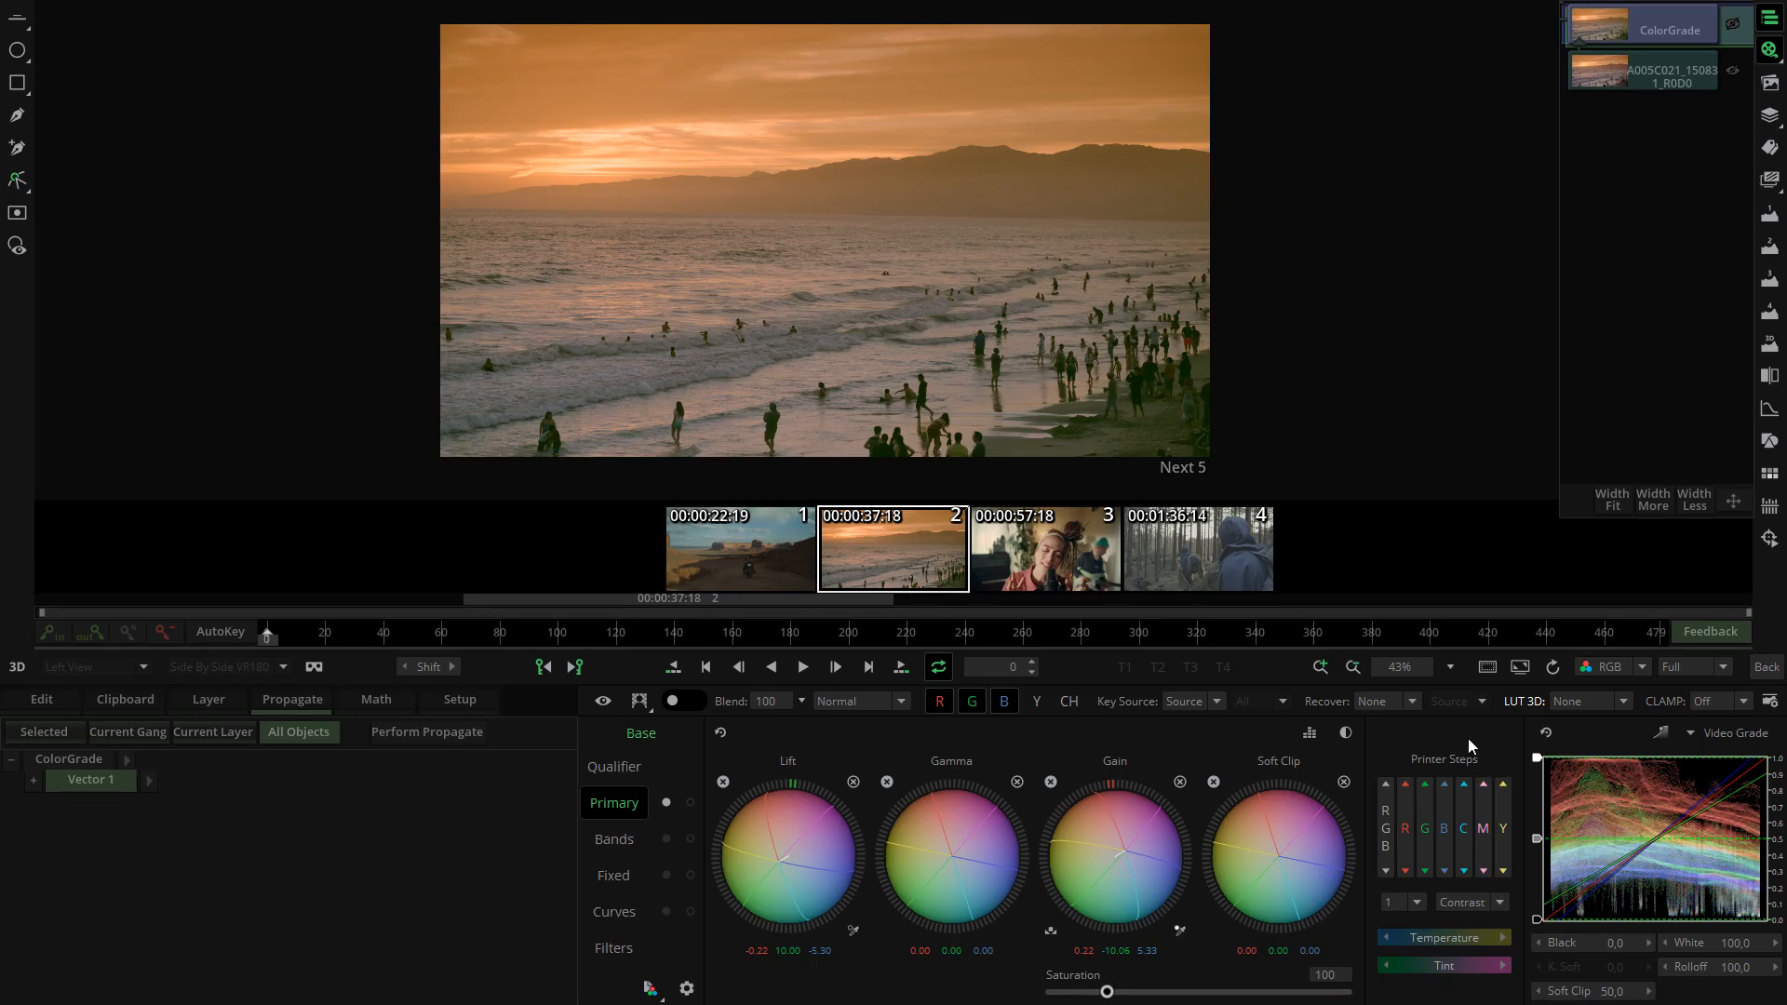
# - Adjust the red printer steps in Contrast mode until Lift red is about -10.97, and set the printer steps mode to Offset
pyautogui.click(1405, 786)
pyautogui.click(1410, 873)
pyautogui.click(1409, 872)
pyautogui.moveTo(1411, 837); pyautogui.dragTo(1401, 926)
pyautogui.click(1500, 903)
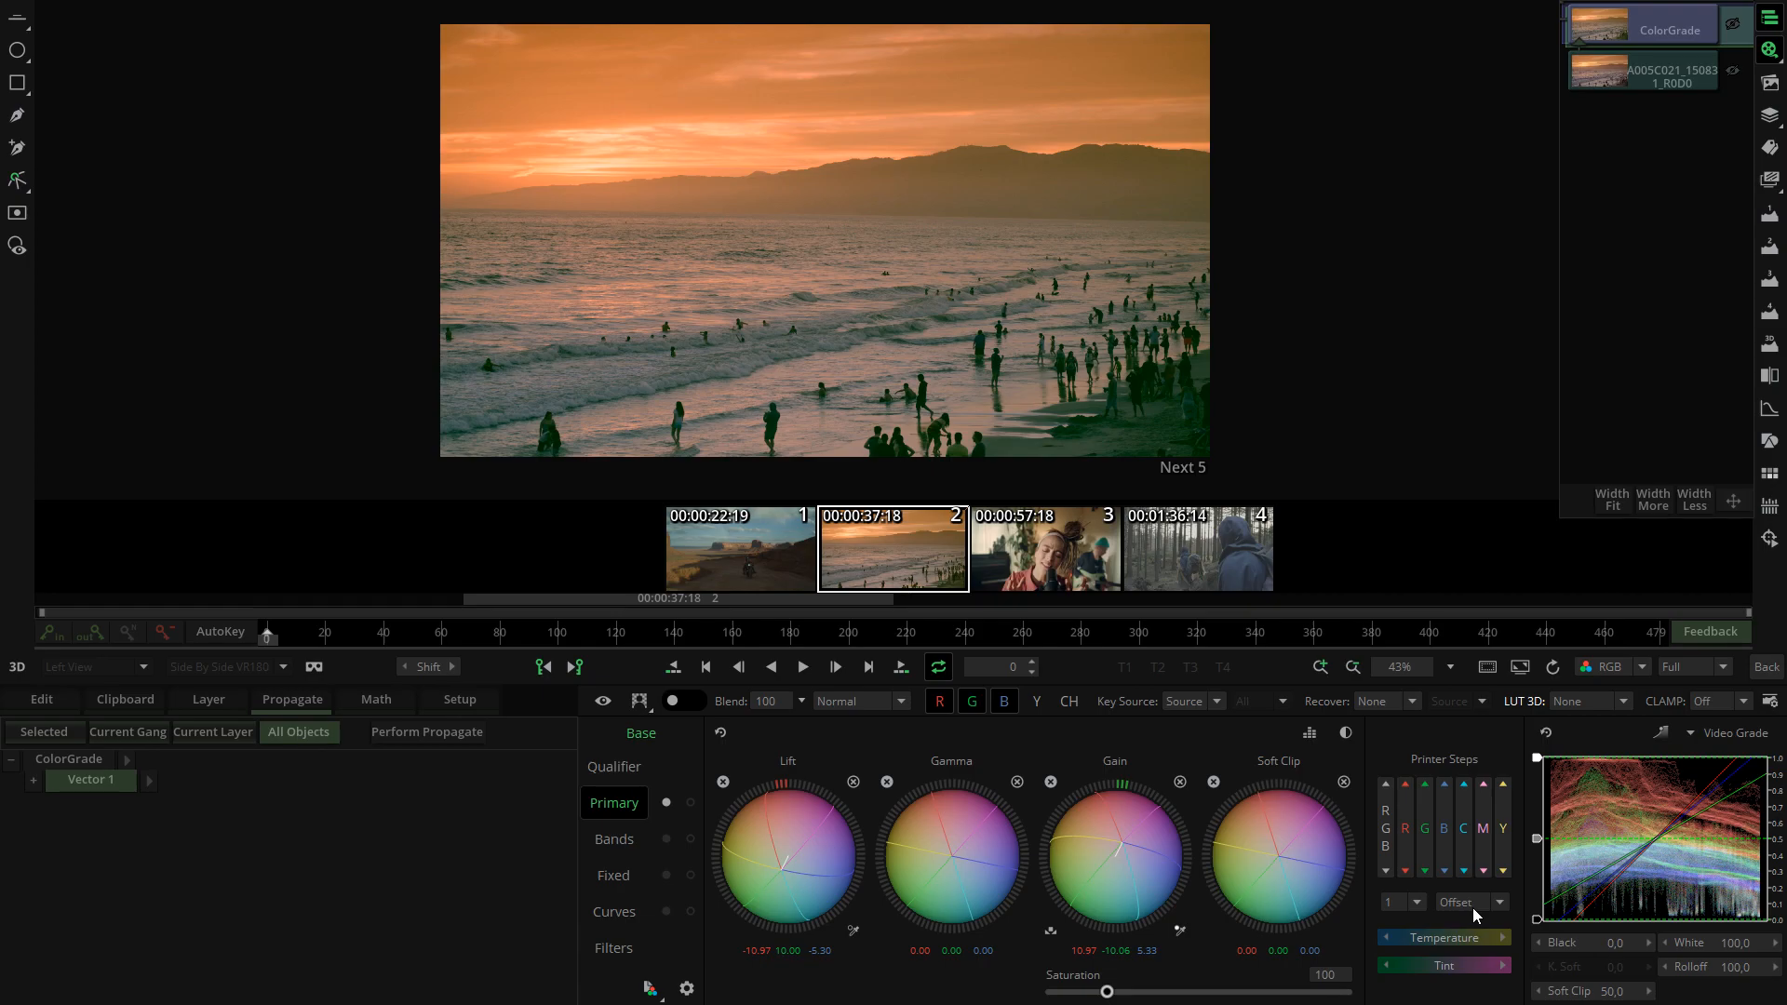
pyautogui.click(1409, 905)
pyautogui.click(1410, 738)
# - Warm the picture by five Temperature steps and cool it back by four
pyautogui.click(1505, 936)
pyautogui.click(1505, 937)
pyautogui.click(1506, 937)
pyautogui.click(1505, 936)
pyautogui.click(1505, 936)
pyautogui.click(1387, 939)
pyautogui.click(1387, 938)
pyautogui.click(1386, 938)
pyautogui.click(1387, 939)
pyautogui.moveTo(1416, 940)
pyautogui.mouseDown()
pyautogui.moveTo(1439, 940)
pyautogui.moveTo(1396, 941)
pyautogui.moveTo(1413, 945)
pyautogui.mouseUp()
# - Shift the Tint one step toward magenta and two toward green, and check the printer step sizes 1, 1/2 and 1/4
pyautogui.click(1505, 966)
pyautogui.click(1386, 968)
pyautogui.click(1387, 968)
pyautogui.click(1417, 903)
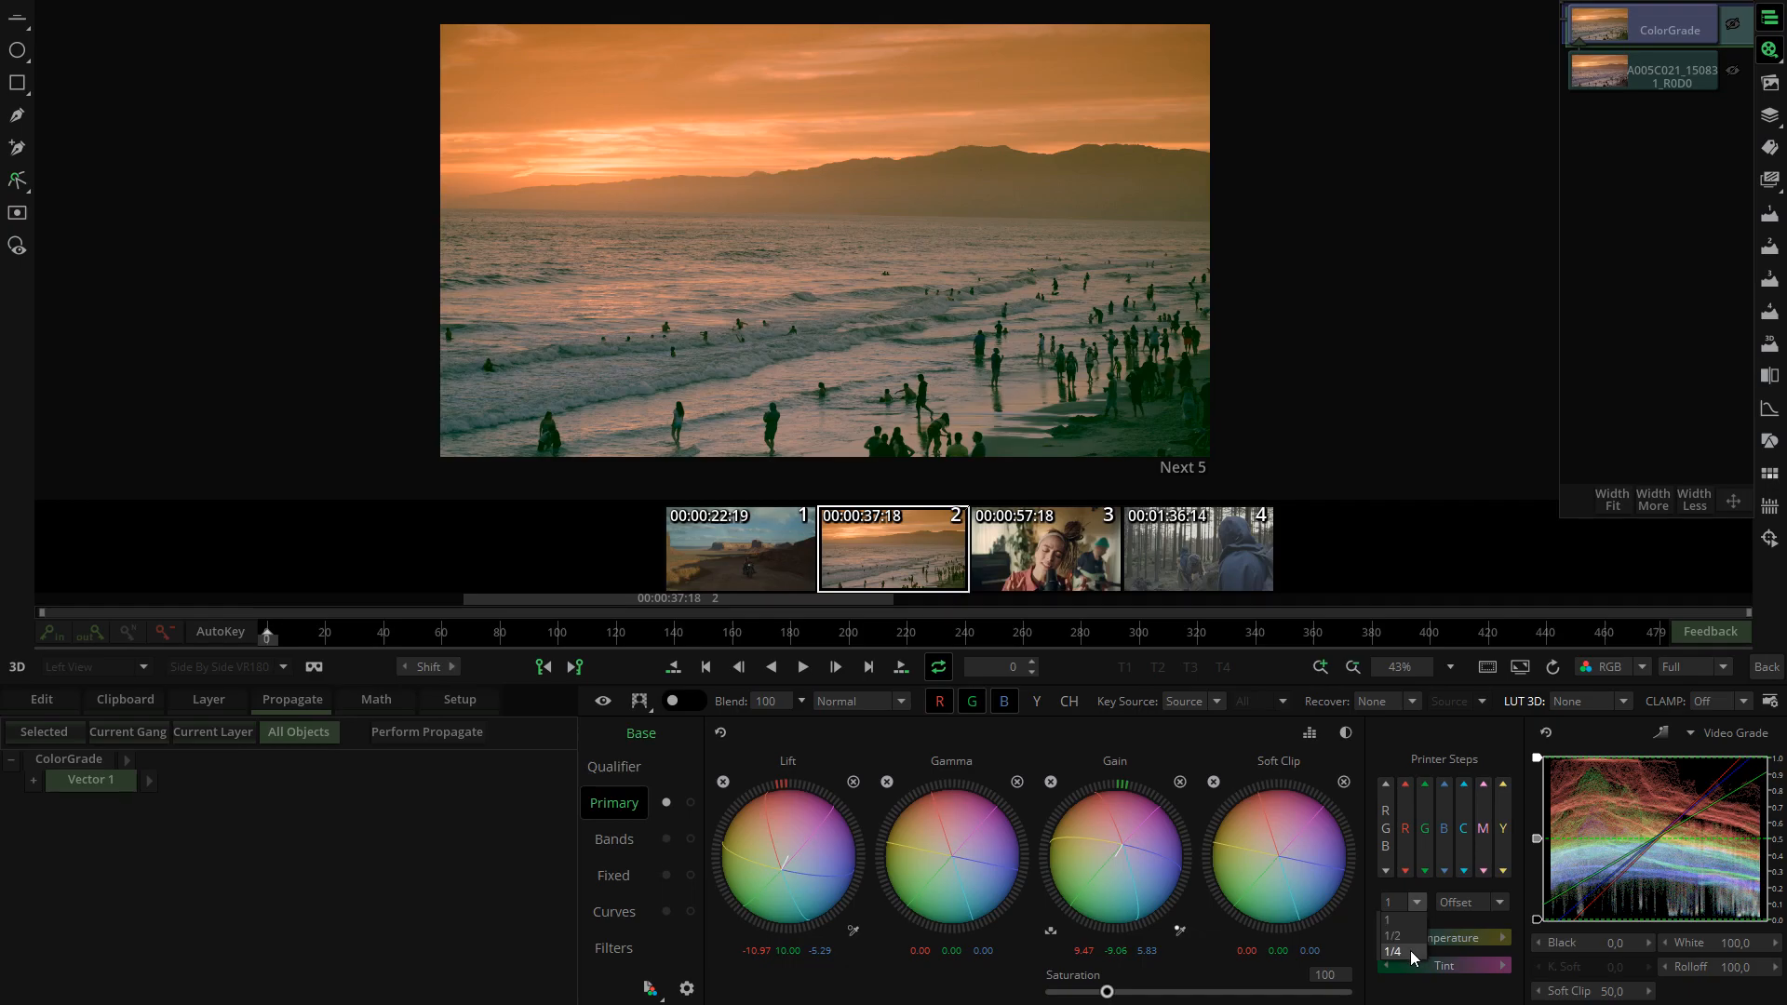
pyautogui.click(1420, 747)
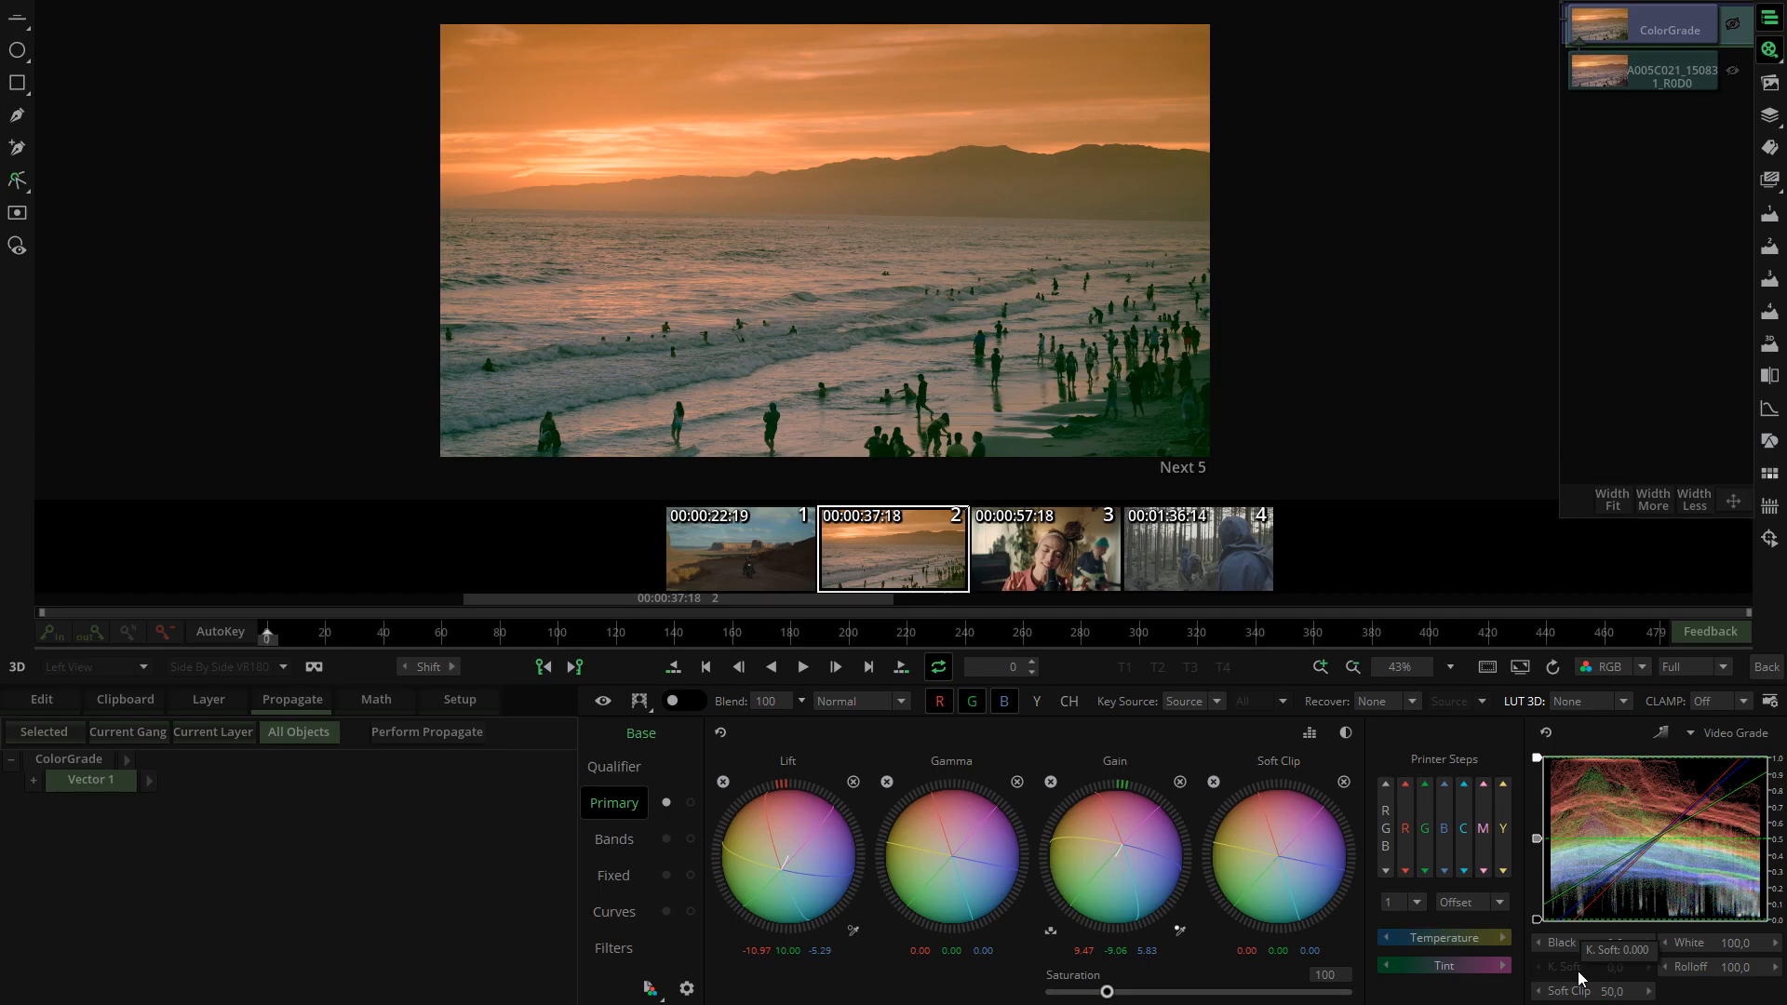
# - Raise the Soft Clip threshold to 75.3 on the waveform graph and the Soft Clip wheel's level to about 25.80
pyautogui.moveTo(1537, 839)
pyautogui.mouseDown()
pyautogui.moveTo(1539, 791)
pyautogui.moveTo(1537, 810)
pyautogui.mouseUp()
pyautogui.moveTo(1550, 817)
pyautogui.mouseDown()
pyautogui.moveTo(1550, 840)
pyautogui.moveTo(1550, 808)
pyautogui.mouseUp()
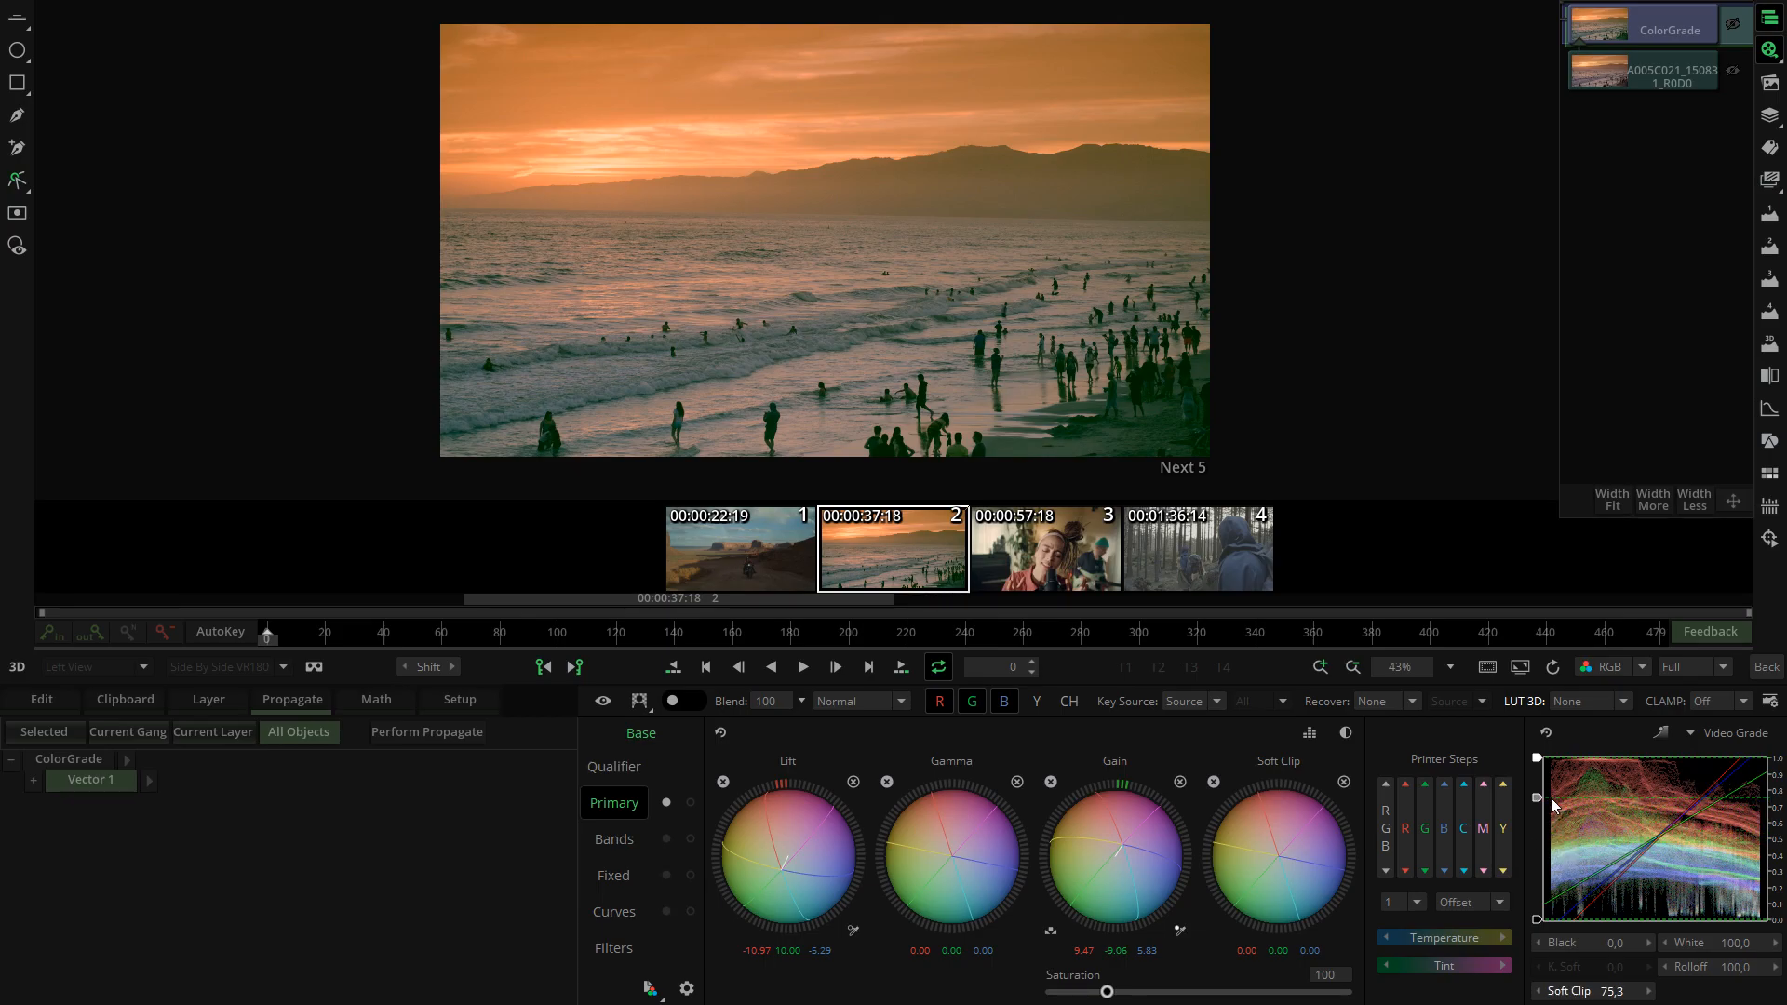
pyautogui.moveTo(1301, 834); pyautogui.dragTo(1512, 840)
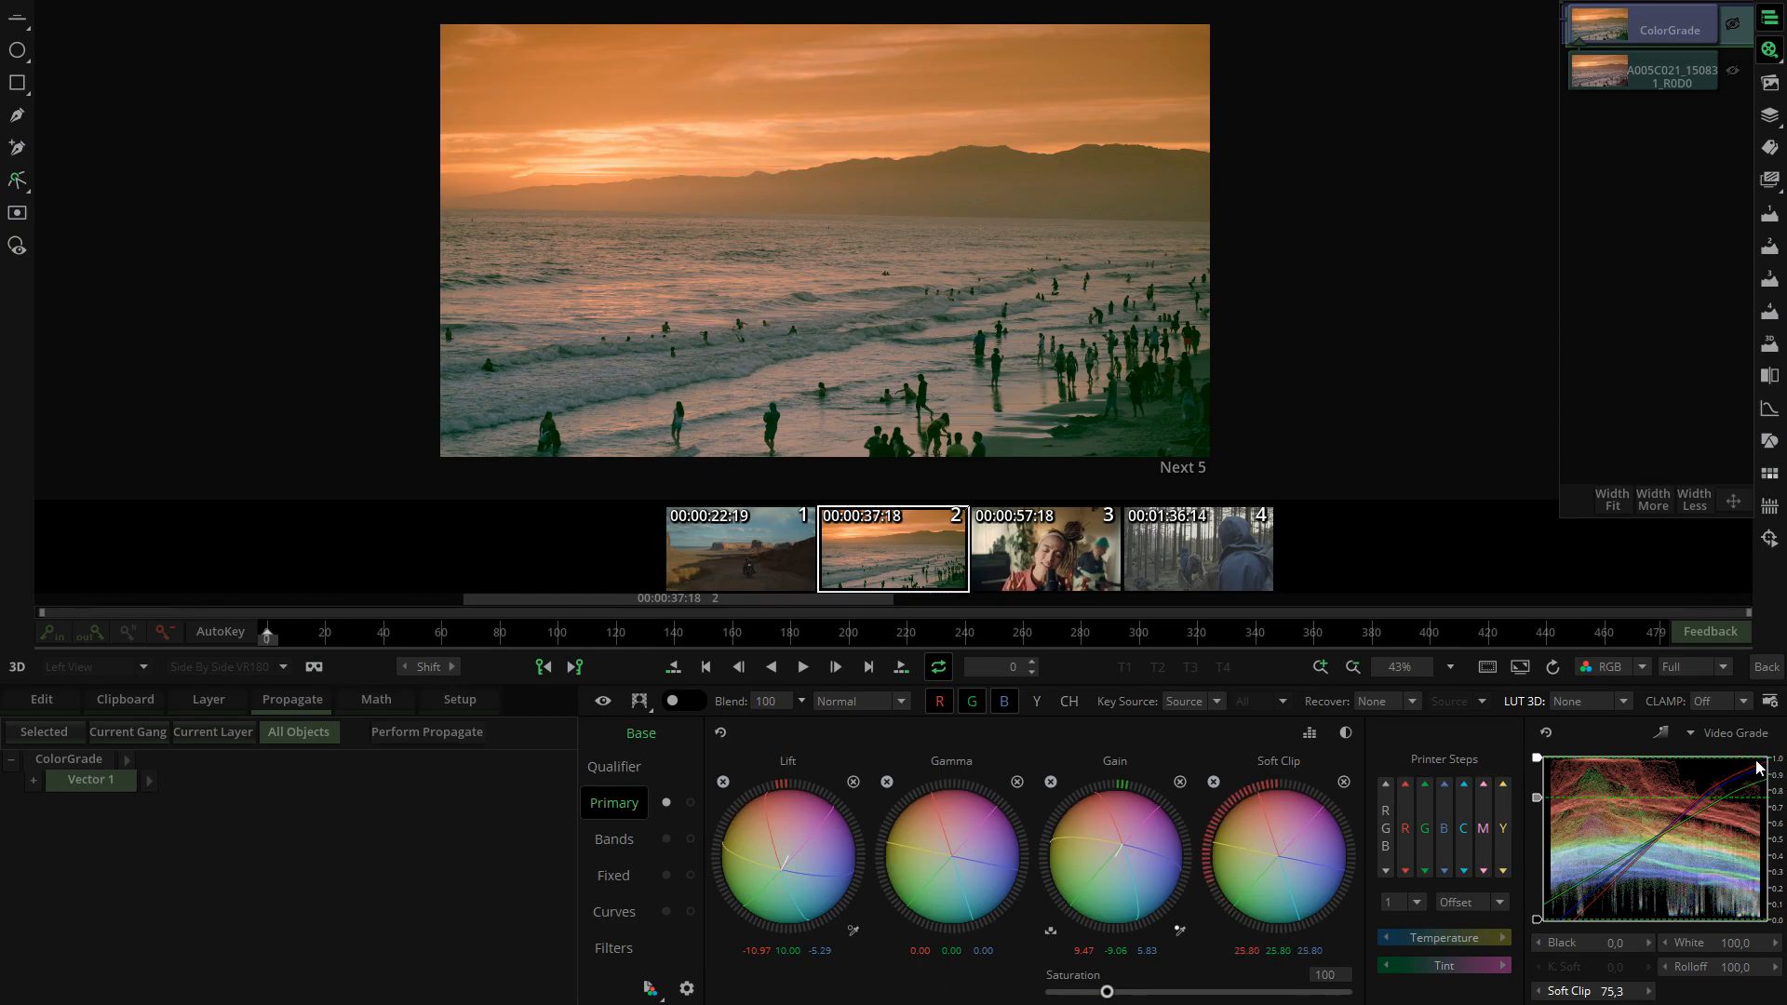
# - Reset all the Primary grade controls on the beach clip to their defaults
pyautogui.moveTo(1312, 853)
pyautogui.mouseDown()
pyautogui.moveTo(1052, 840)
pyautogui.moveTo(1515, 831)
pyautogui.moveTo(1621, 854)
pyautogui.moveTo(1179, 827)
pyautogui.moveTo(1015, 901)
pyautogui.moveTo(1116, 1000)
pyautogui.moveTo(1208, 913)
pyautogui.moveTo(1112, 848)
pyautogui.moveTo(1076, 958)
pyautogui.moveTo(1265, 970)
pyautogui.moveTo(1223, 863)
pyautogui.moveTo(1130, 875)
pyautogui.mouseUp()
pyautogui.click(721, 734)
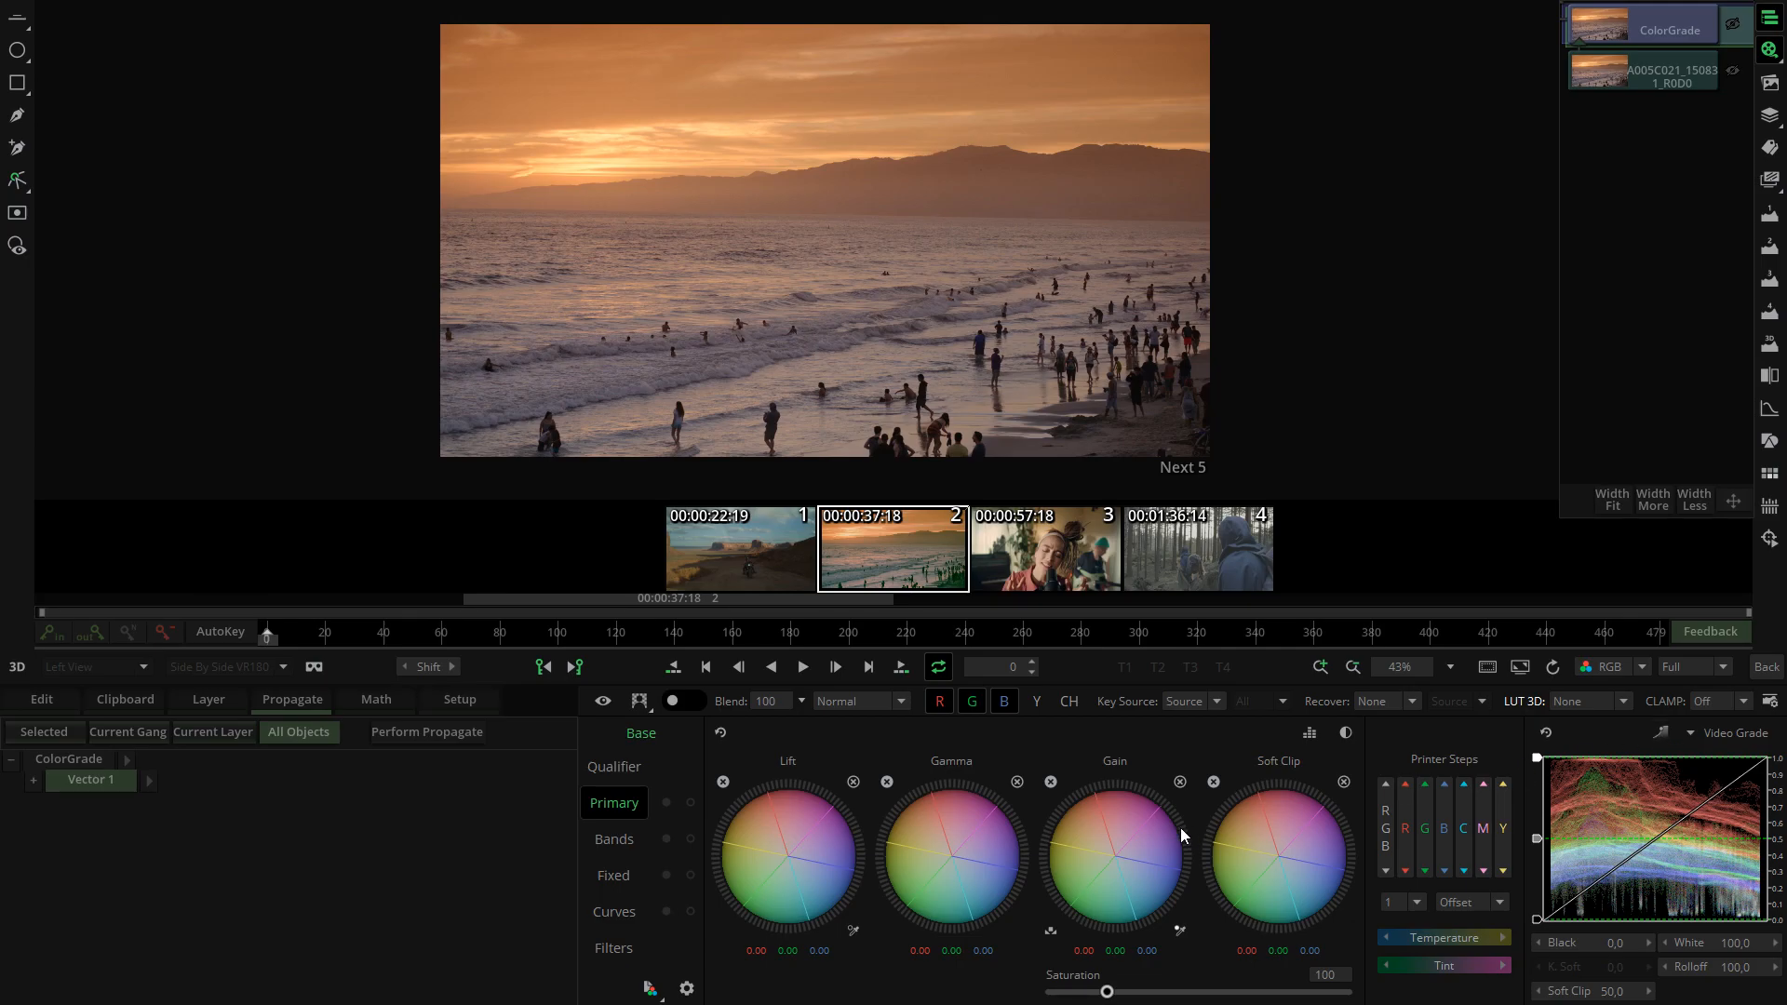
# - Lower the White point to 77.0 on the waveform graph, and try Gamma at about -17.06 before resetting the Gamma wheel
pyautogui.moveTo(906, 860)
pyautogui.mouseDown()
pyautogui.moveTo(1137, 804)
pyautogui.moveTo(985, 789)
pyautogui.moveTo(605, 812)
pyautogui.moveTo(1177, 857)
pyautogui.moveTo(802, 834)
pyautogui.moveTo(934, 837)
pyautogui.mouseUp()
pyautogui.moveTo(1537, 759); pyautogui.dragTo(1537, 796)
pyautogui.moveTo(956, 868); pyautogui.dragTo(1199, 823)
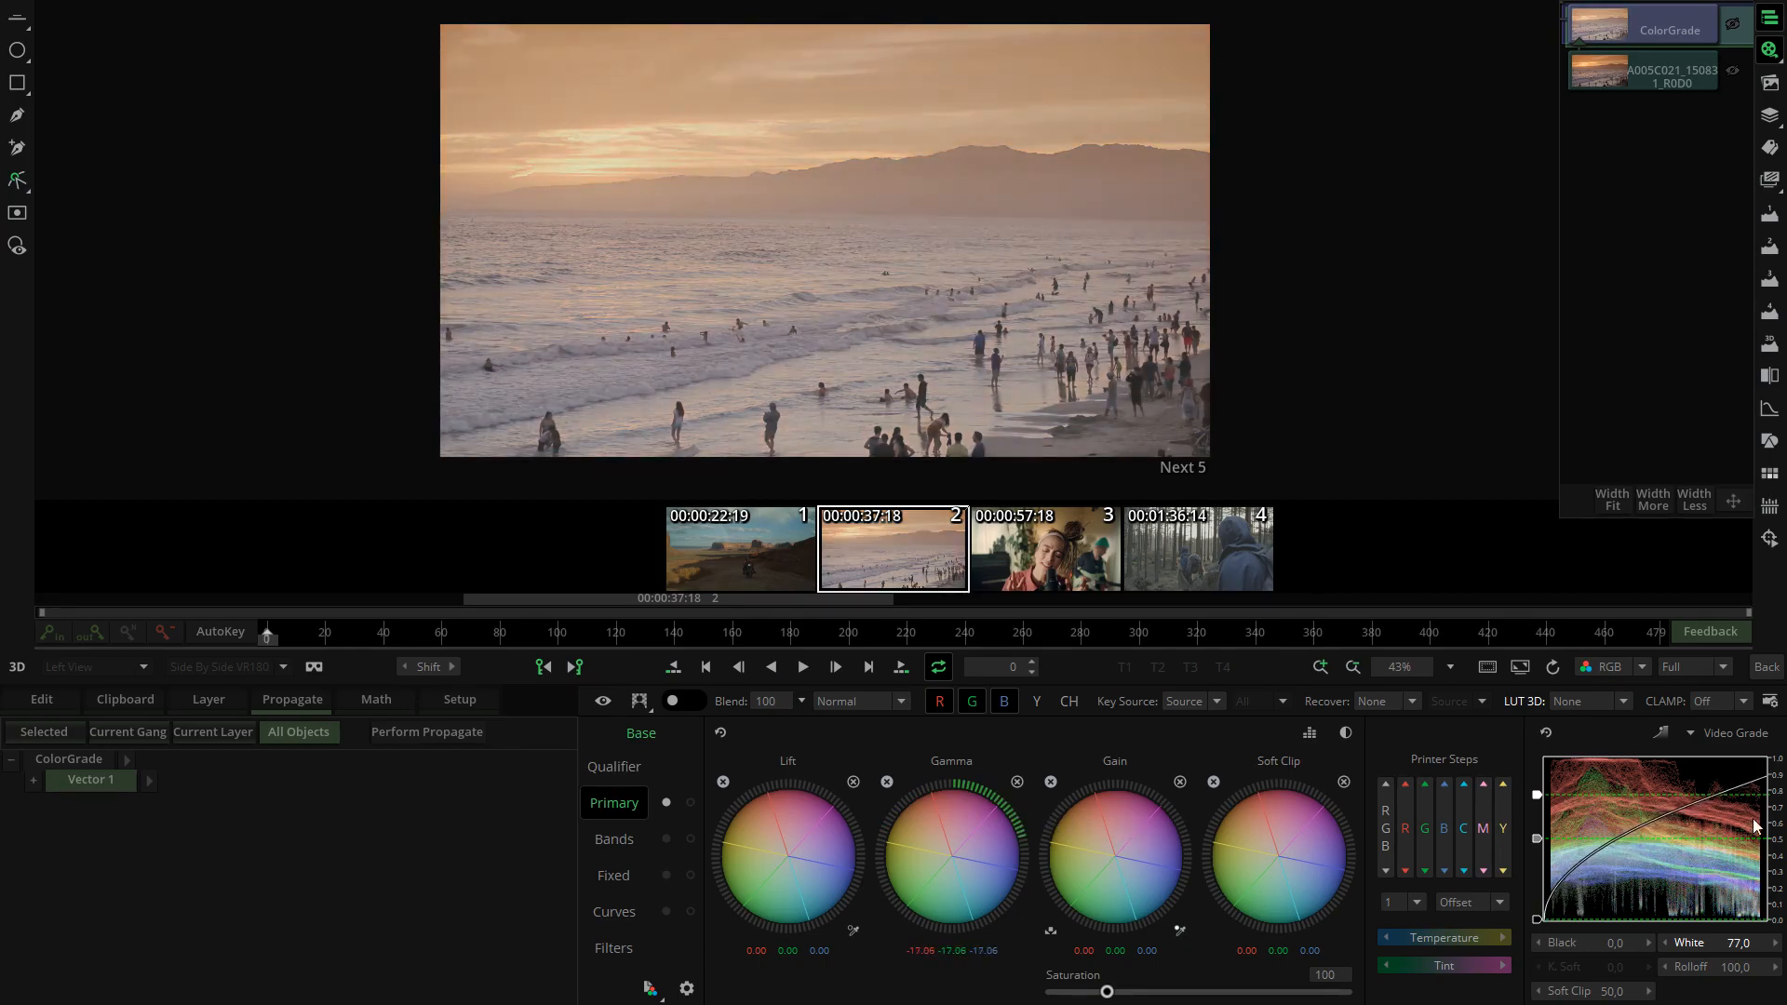
pyautogui.moveTo(947, 834); pyautogui.dragTo(913, 821)
pyautogui.click(1017, 782)
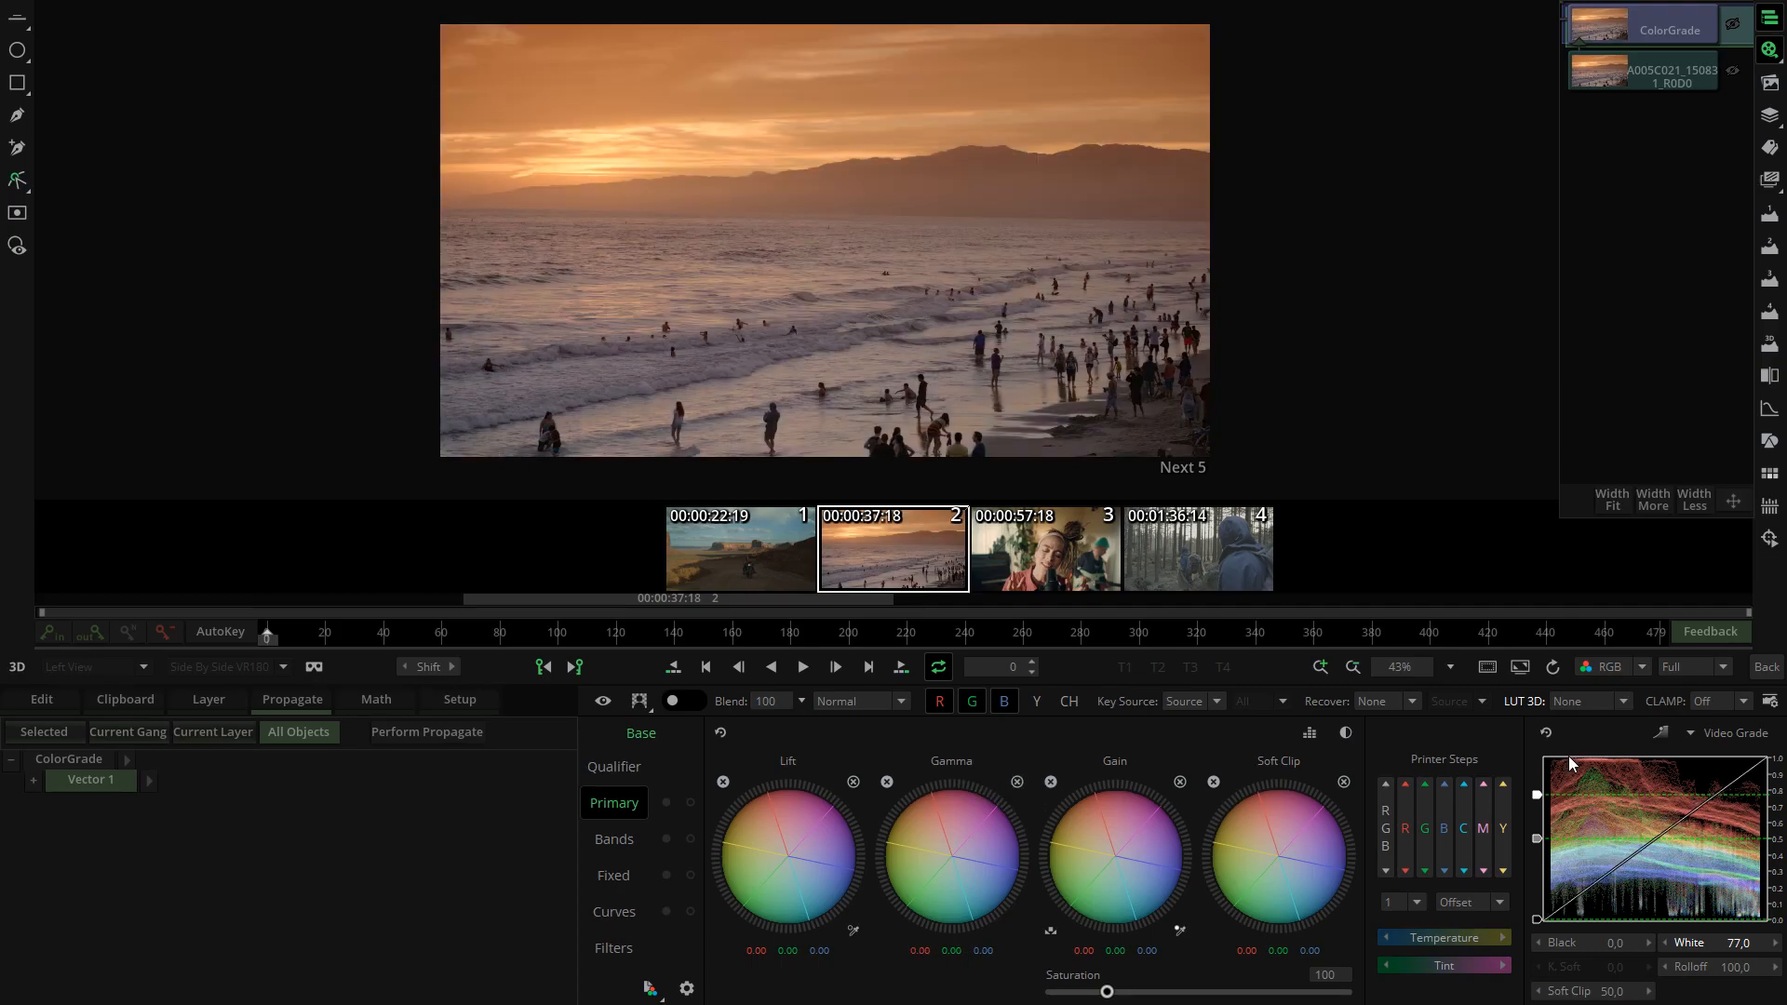
# - Try the Superwhite wheel mode with Gamma at about 8.32 and a K. Soft adjustment, and reset all Primary controls
pyautogui.click(1661, 732)
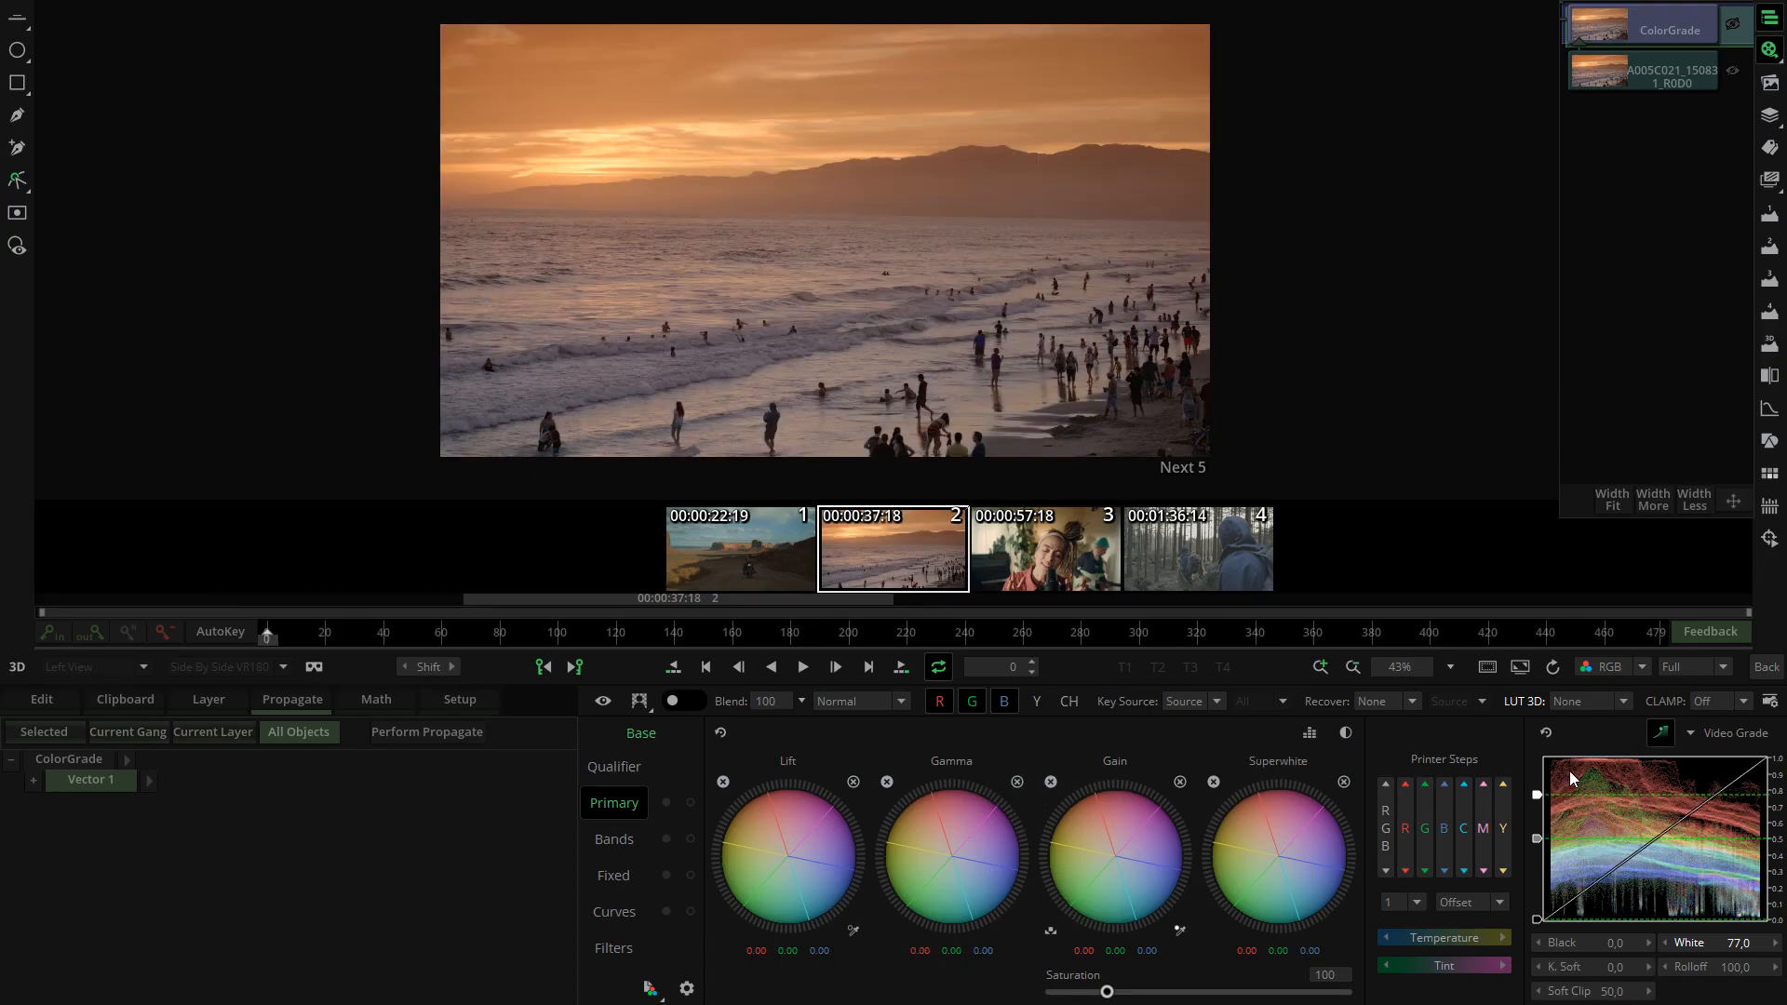
pyautogui.moveTo(951, 840); pyautogui.dragTo(830, 793)
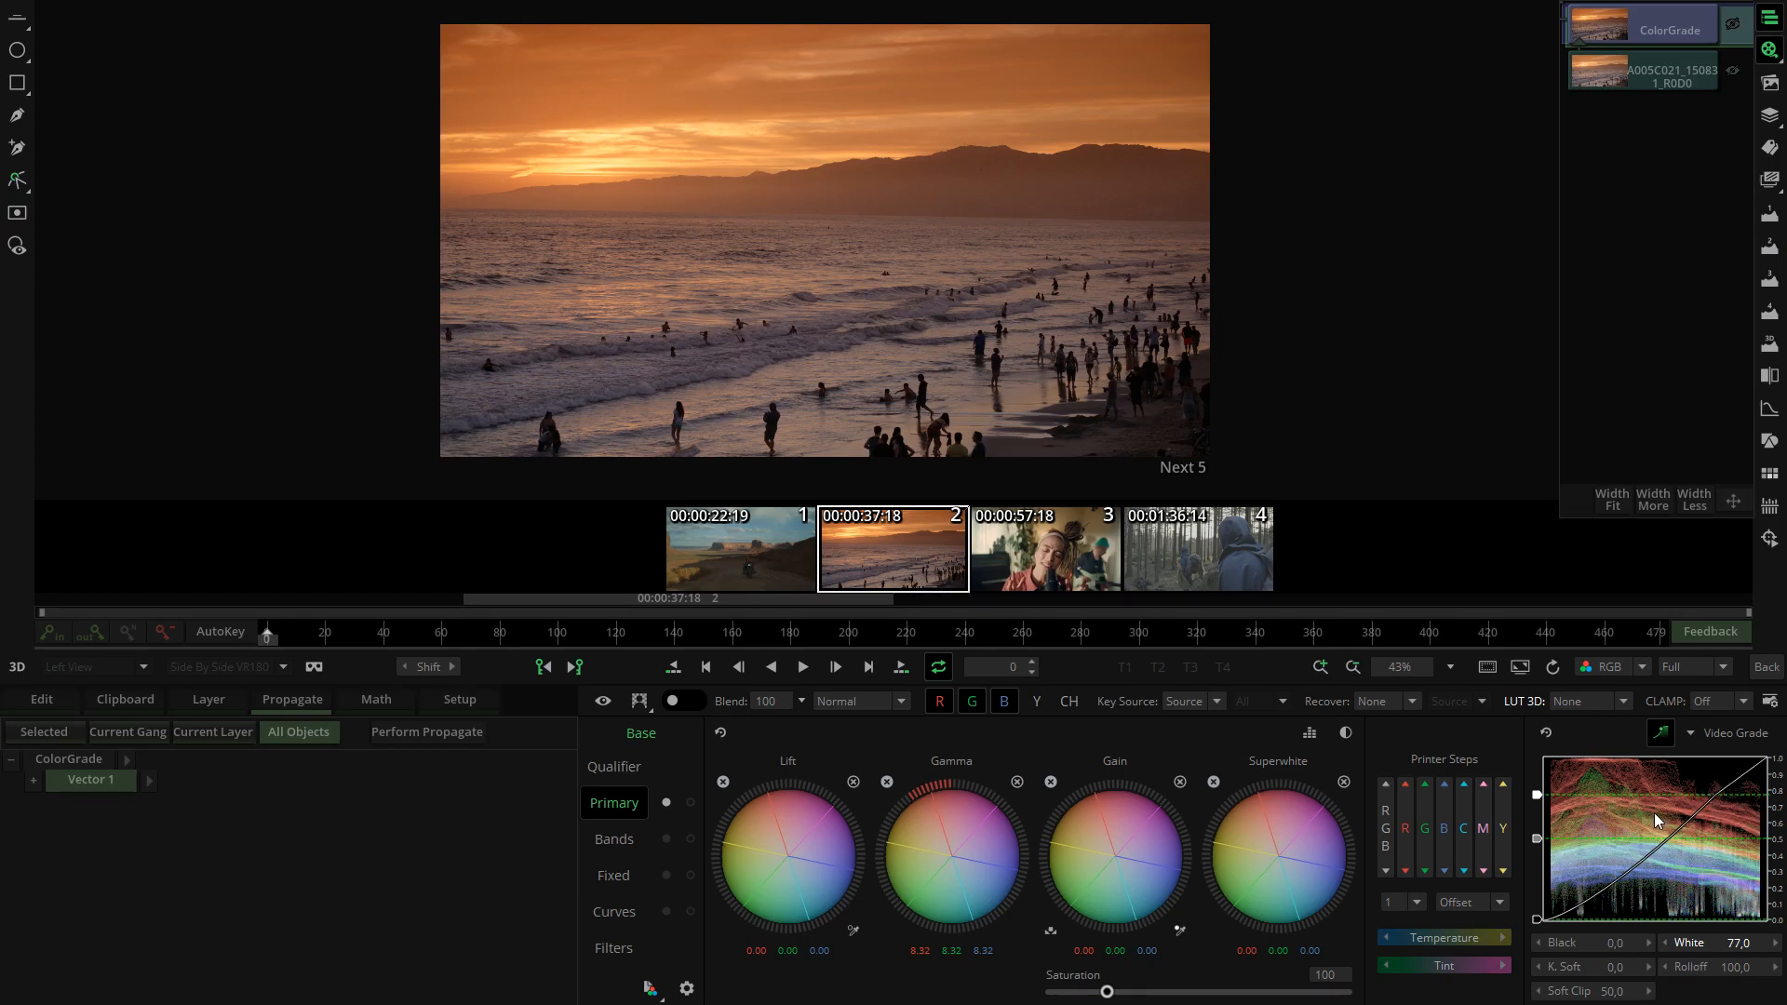
pyautogui.moveTo(1587, 968); pyautogui.dragTo(1638, 979)
pyautogui.click(722, 734)
# - In Bands, narrow the tonal ranges on the histogram and set Shadows to about 14.97, Midtones to about -19.96 and Highlights to about 1.14
pyautogui.click(614, 840)
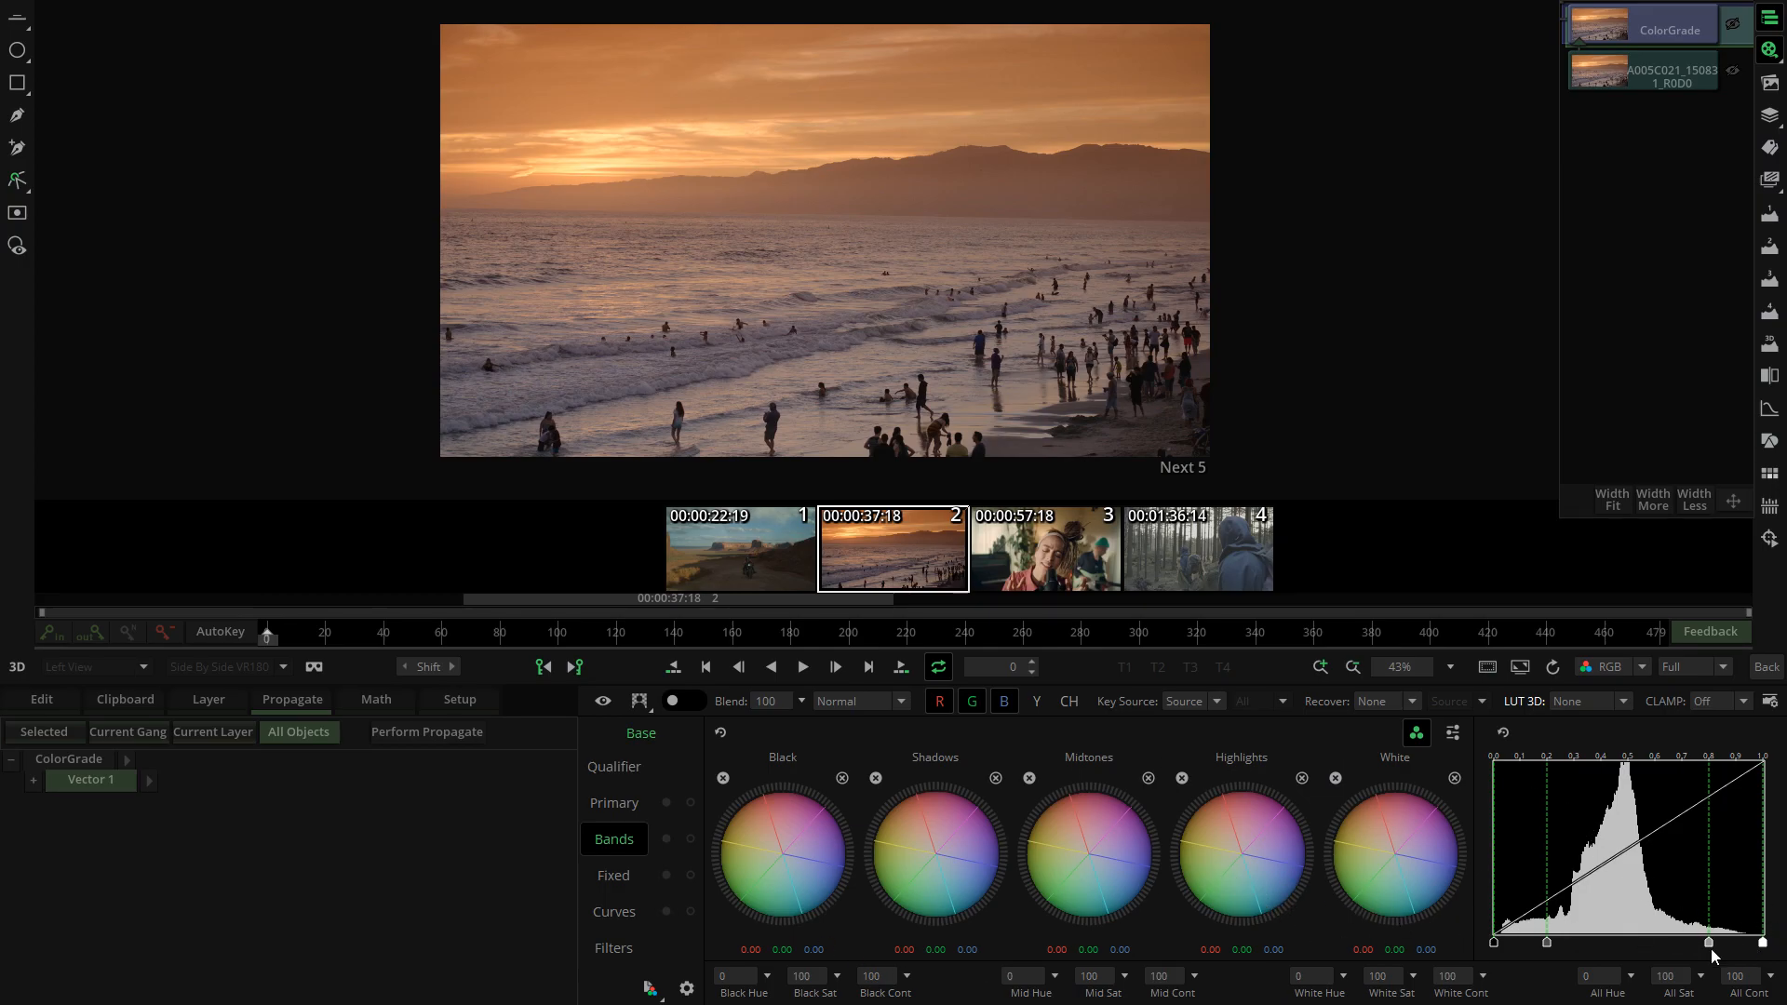
pyautogui.moveTo(1763, 943); pyautogui.dragTo(1673, 943)
pyautogui.moveTo(1493, 943); pyautogui.dragTo(1572, 944)
pyautogui.moveTo(935, 788); pyautogui.dragTo(722, 786)
pyautogui.moveTo(1069, 790); pyautogui.dragTo(1204, 817)
# - Show Range Weights instead of RGB curves on the Bands histogram, and restore its black and white range points to 0.0 and 1.0
pyautogui.rightClick(1735, 854)
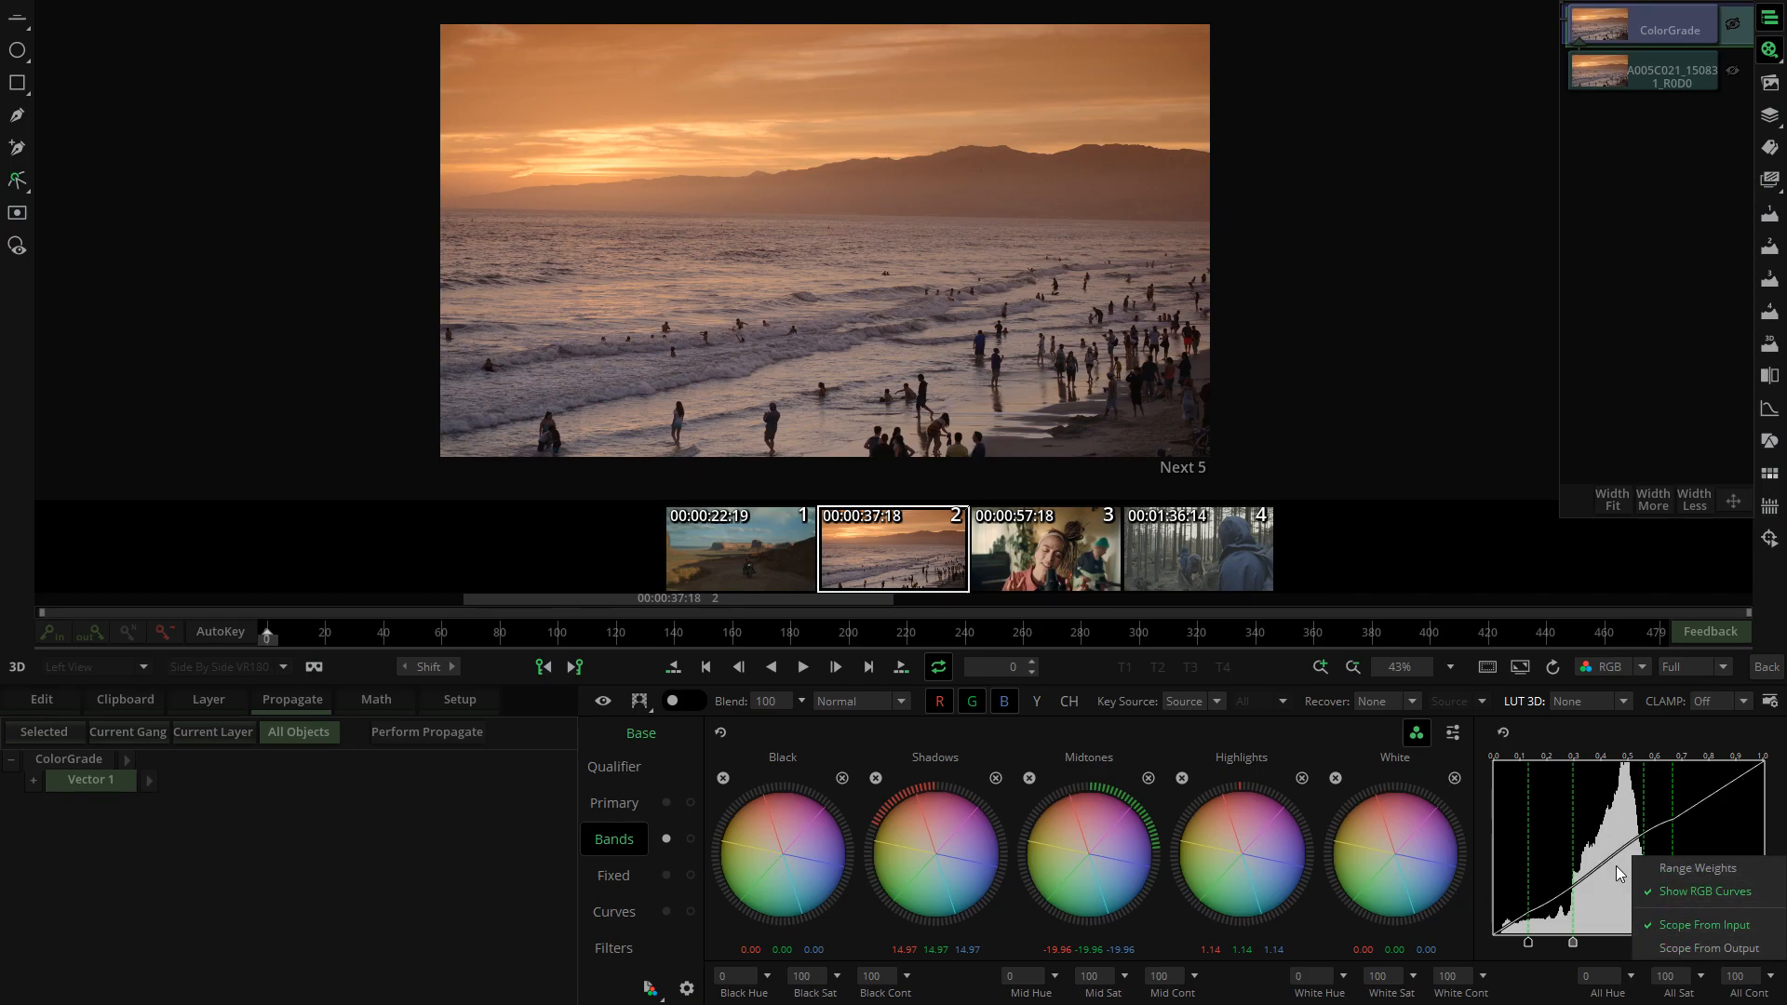
pyautogui.click(1701, 868)
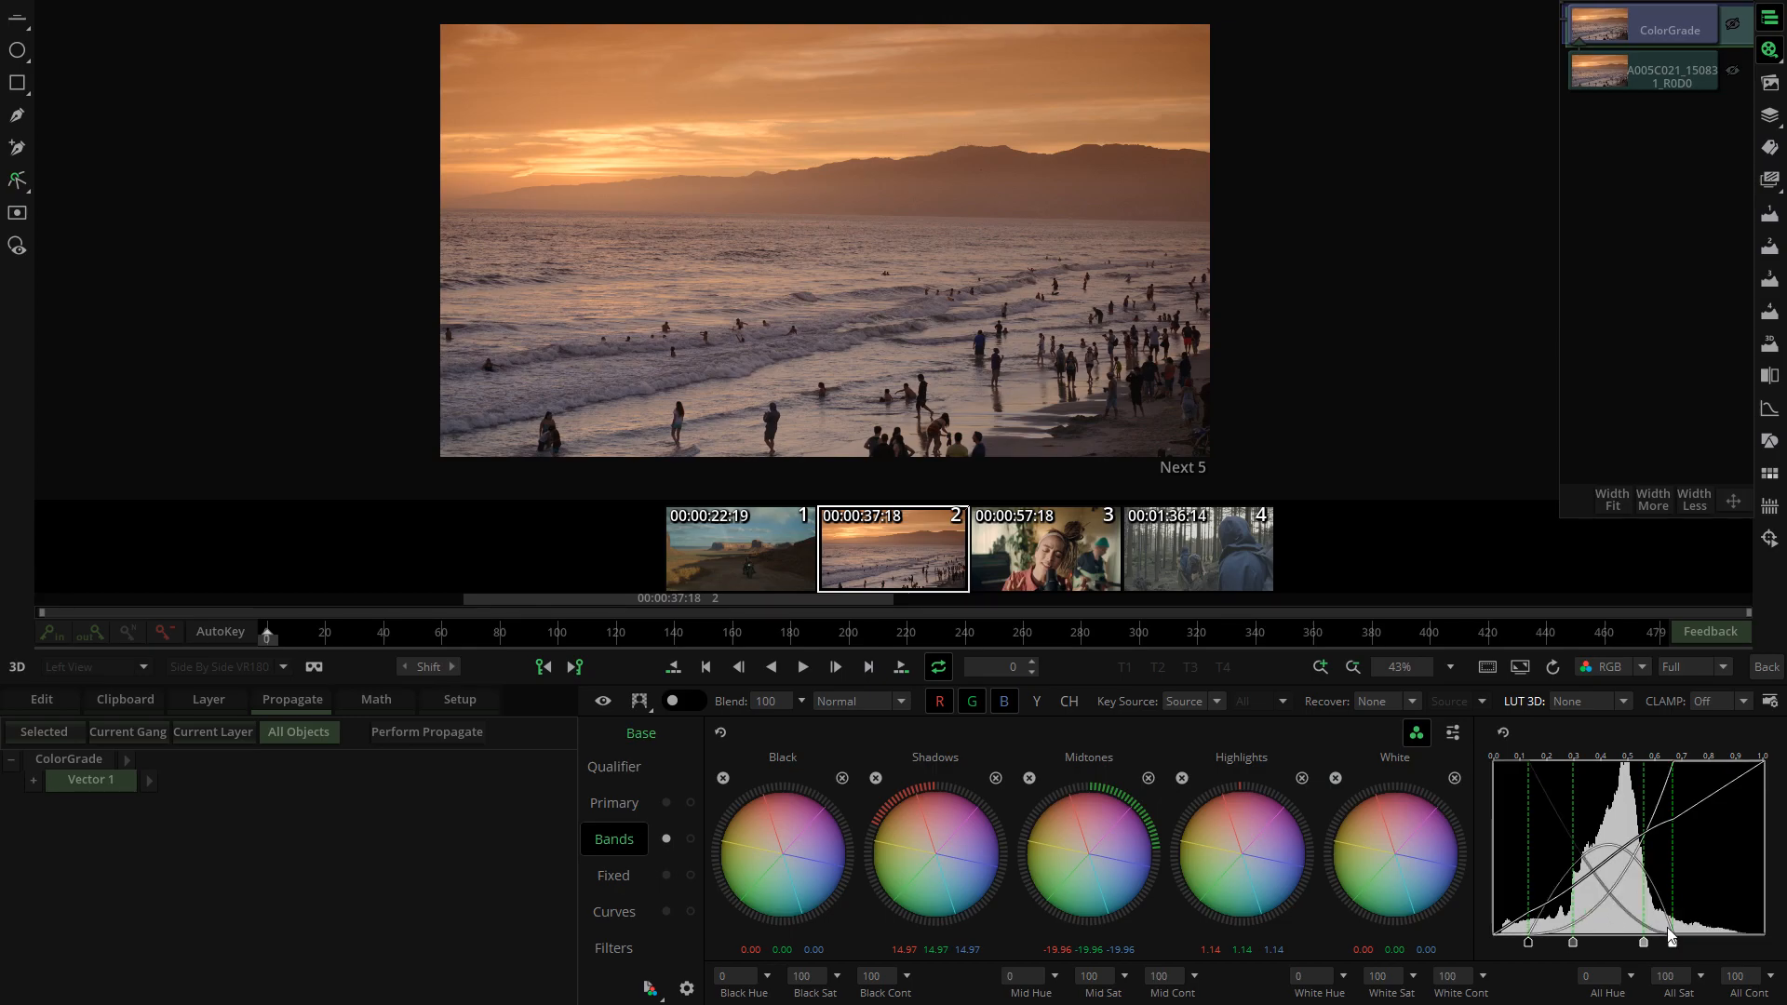
pyautogui.moveTo(1674, 943); pyautogui.dragTo(1776, 942)
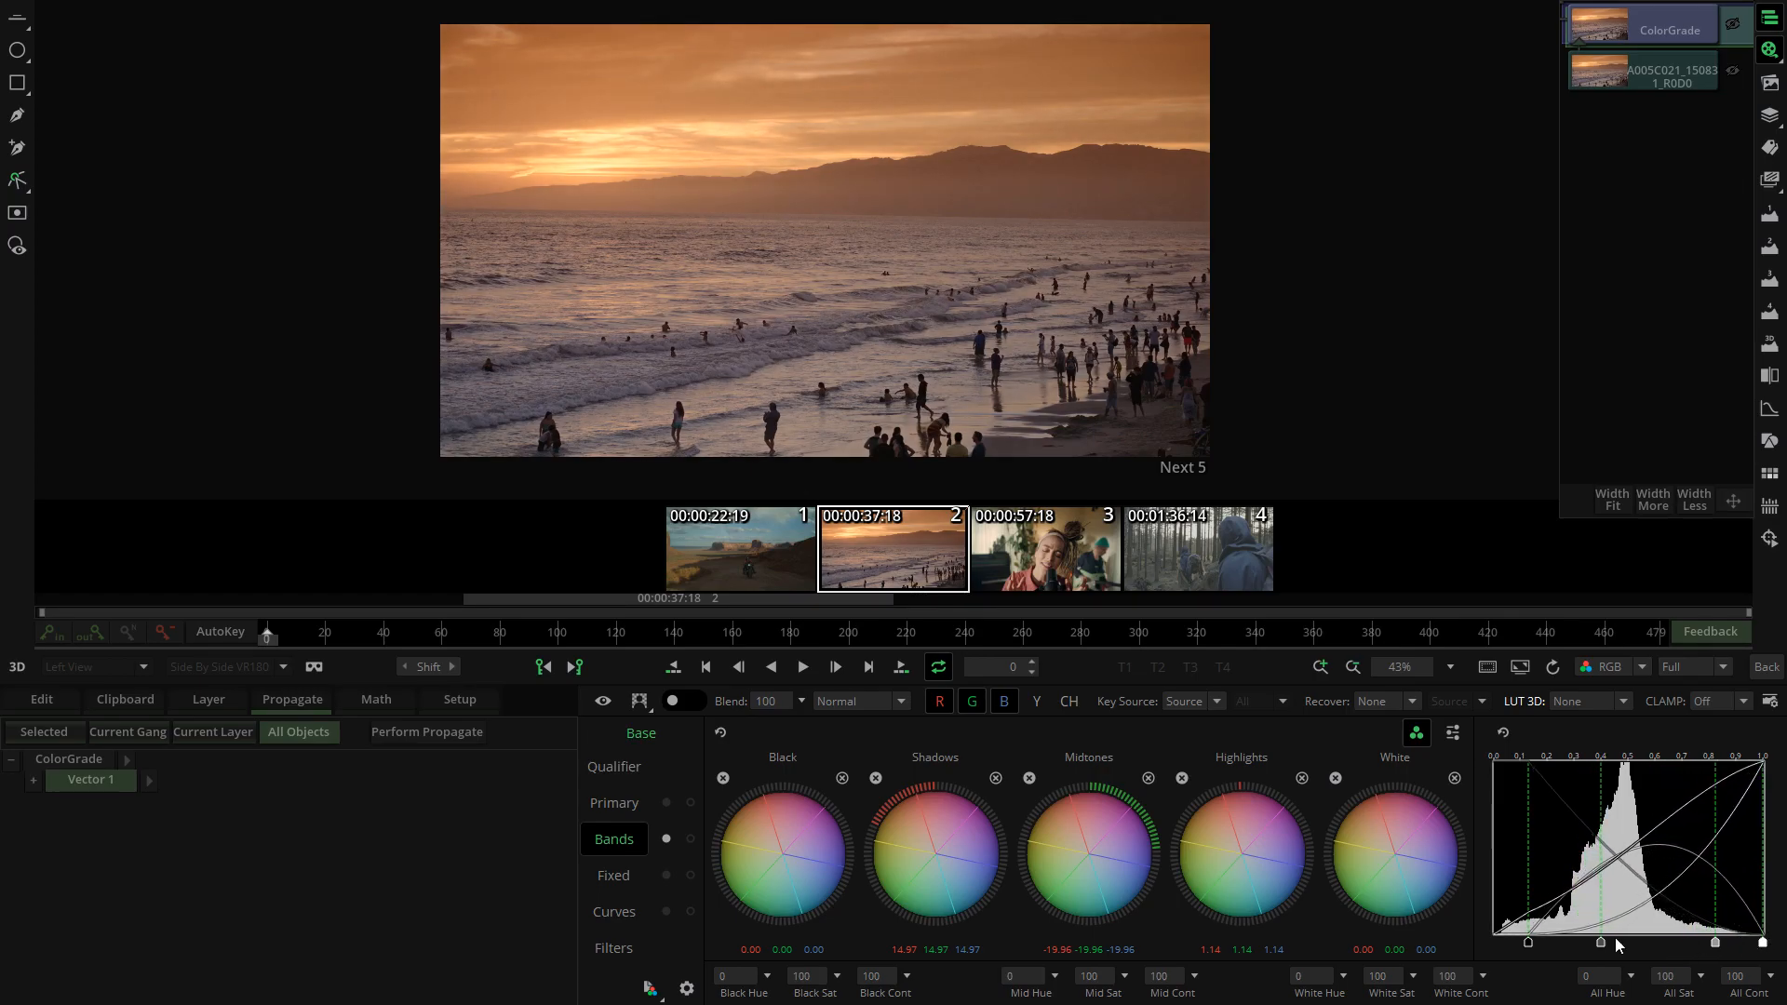
pyautogui.moveTo(1539, 942); pyautogui.dragTo(1465, 949)
pyautogui.rightClick(1521, 851)
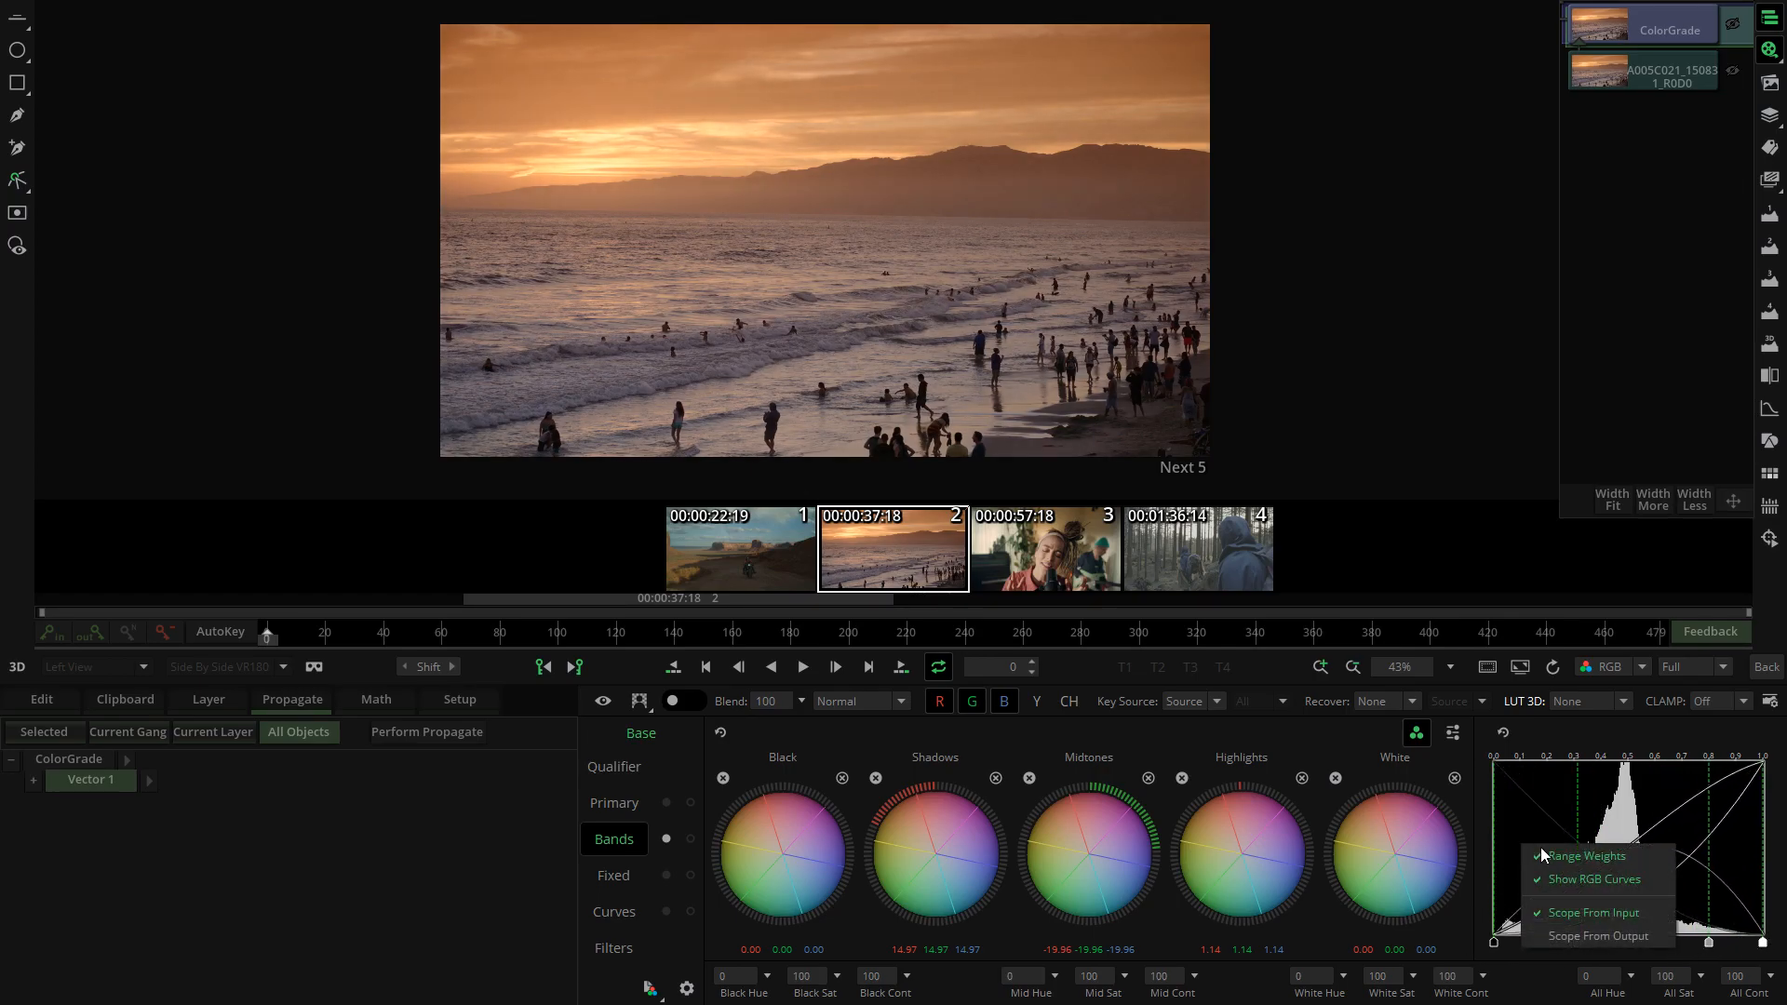
pyautogui.click(1582, 879)
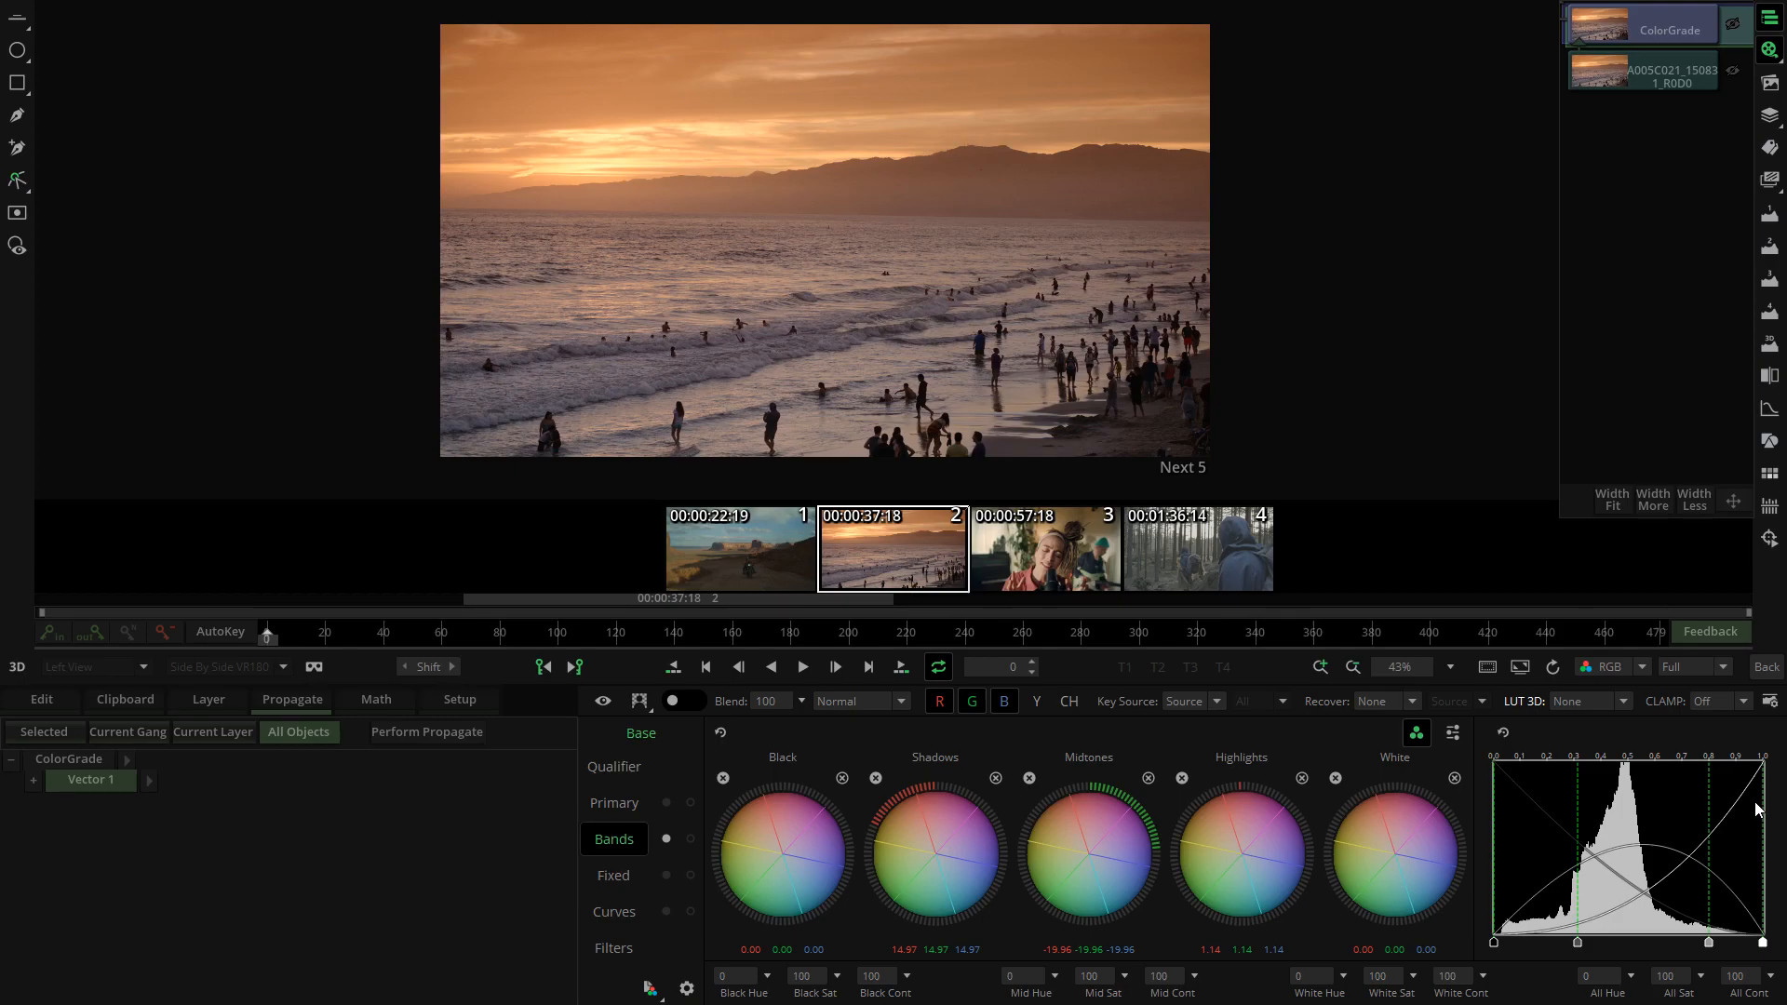
# - Set the Bands histogram to Scope From Output and the Midtones wheel's level to about -16.67
pyautogui.rightClick(1651, 801)
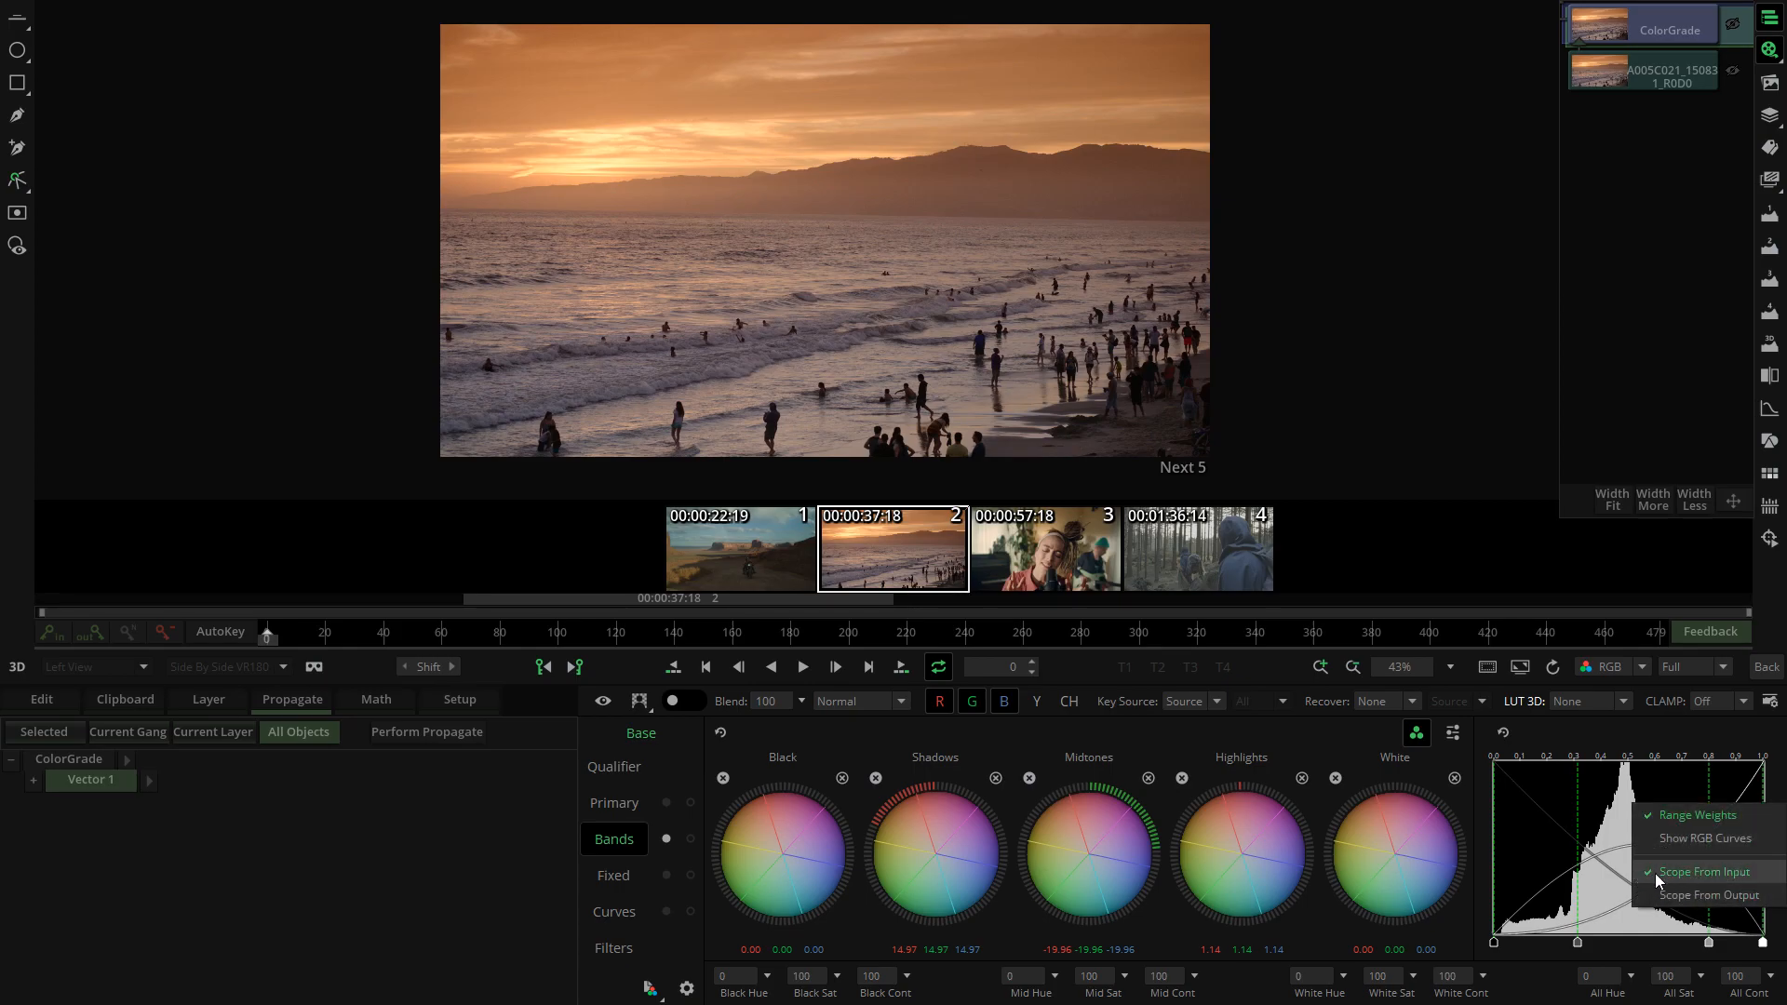
pyautogui.click(1737, 895)
pyautogui.click(410, 819)
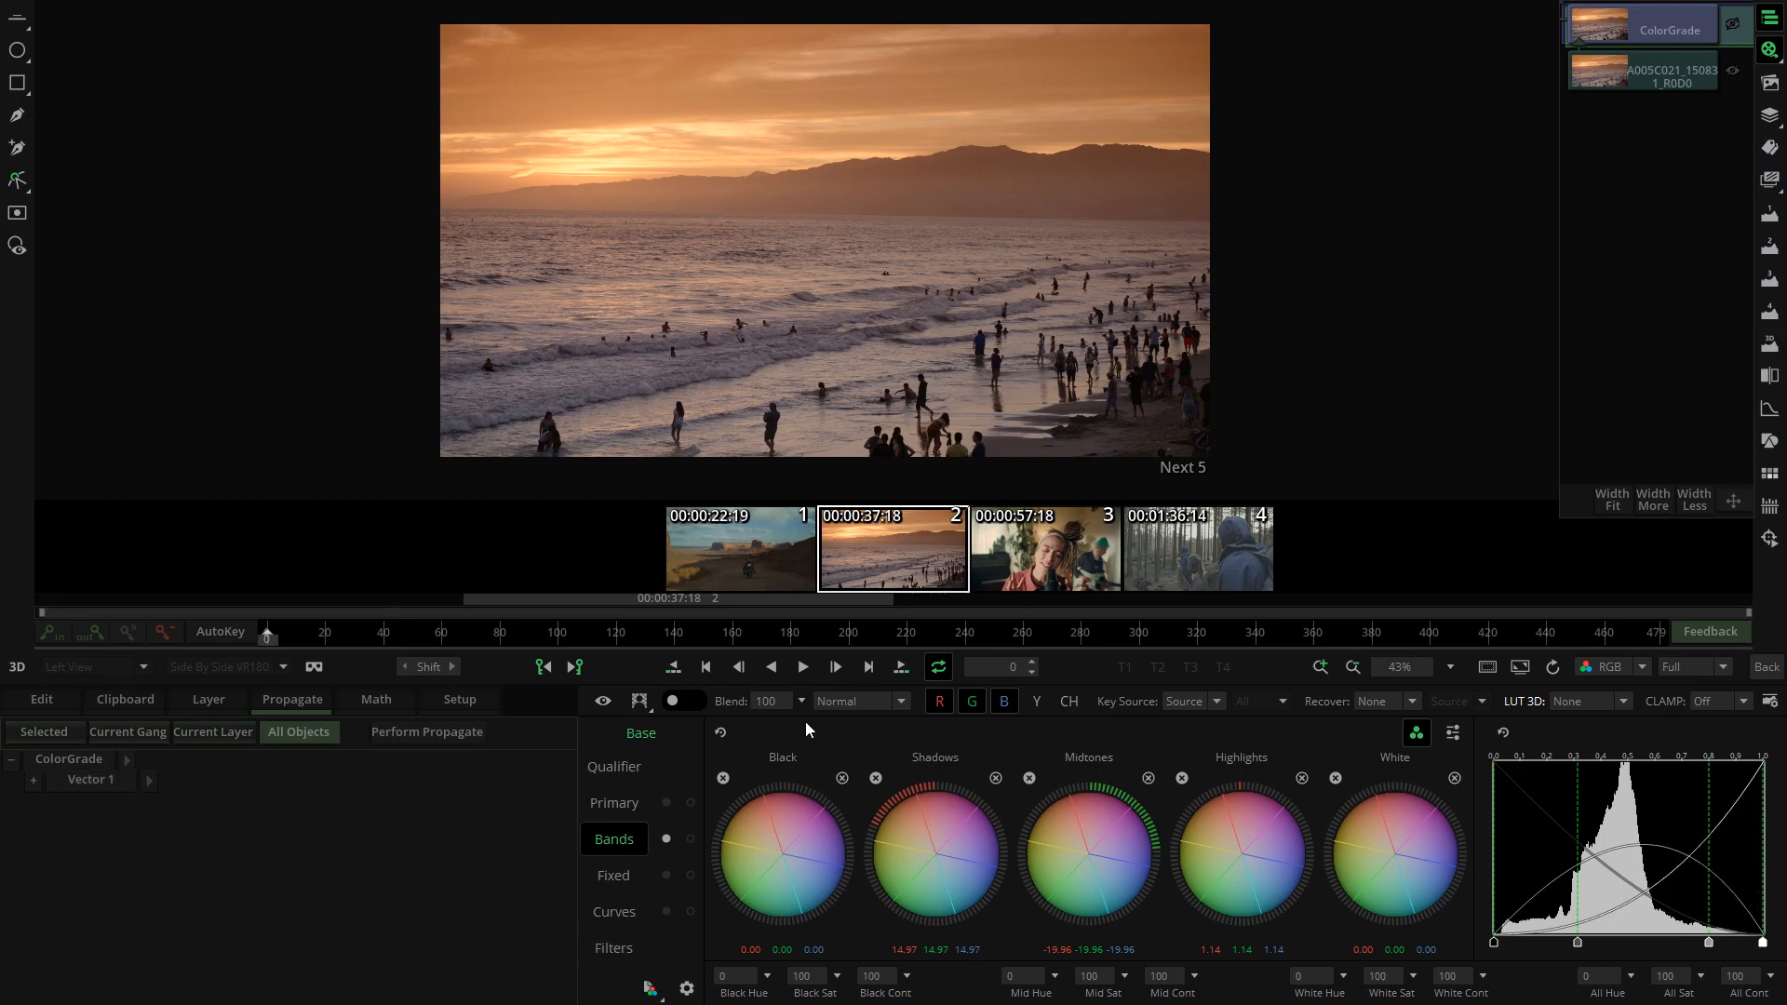
pyautogui.click(61, 782)
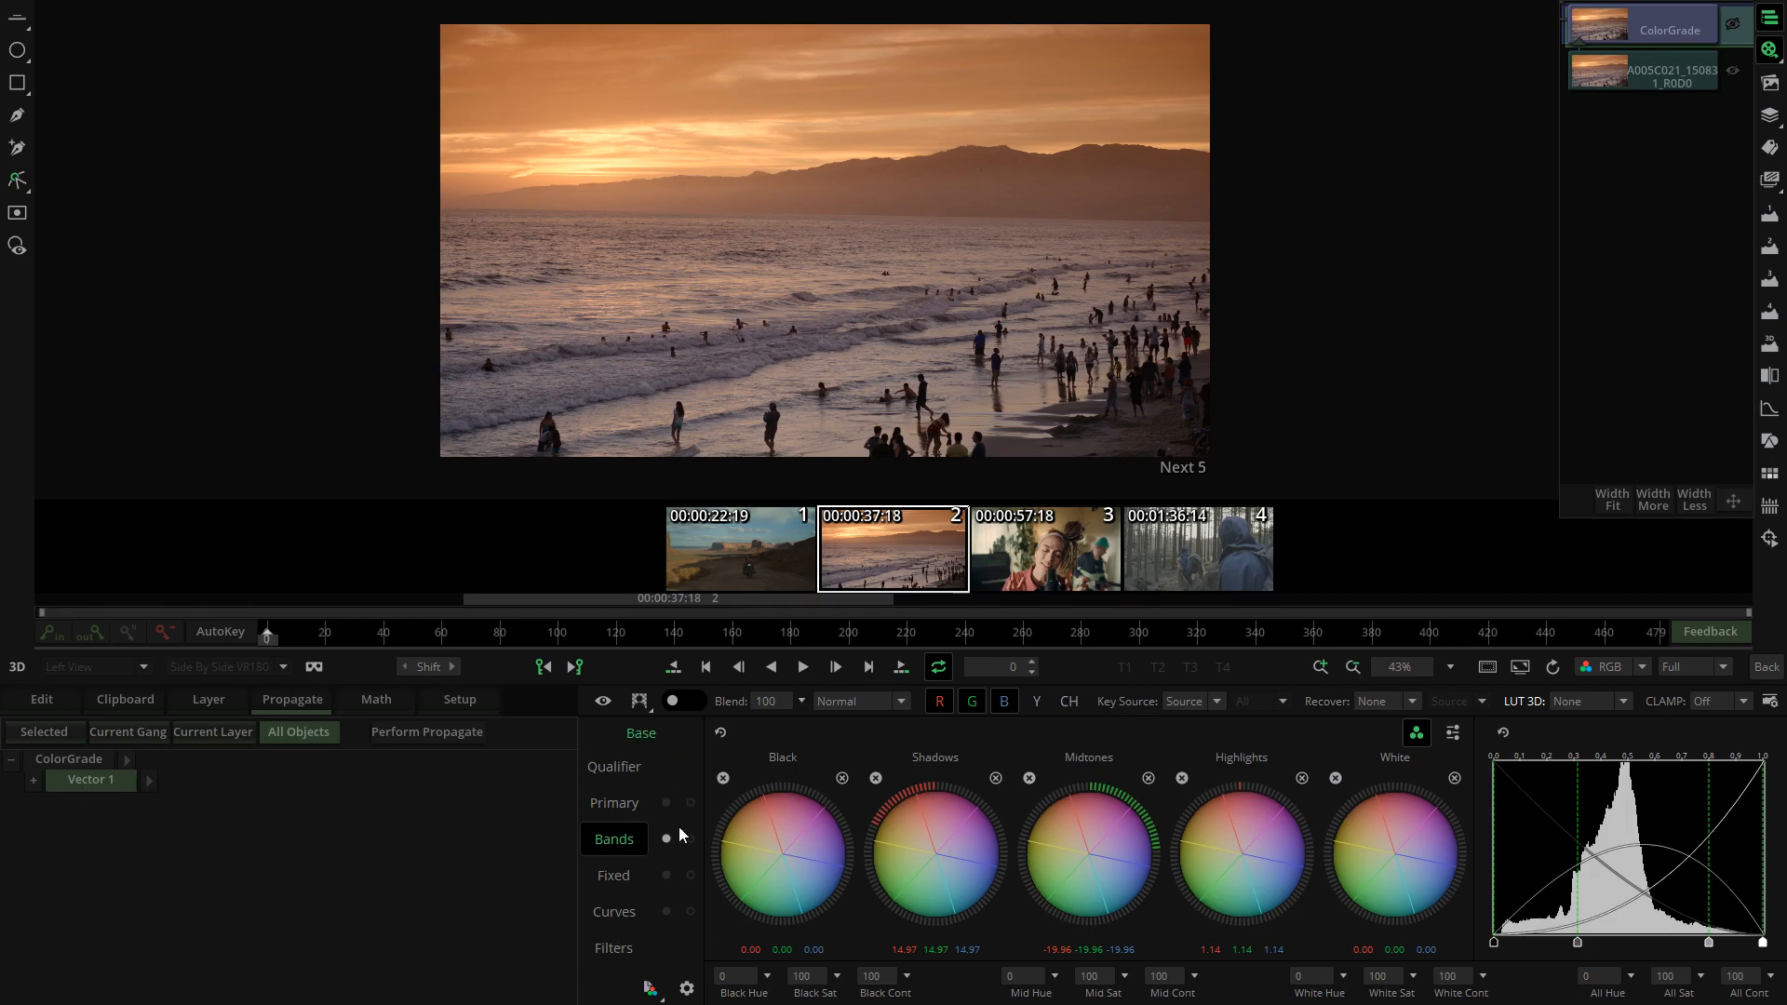
pyautogui.rightClick(1596, 816)
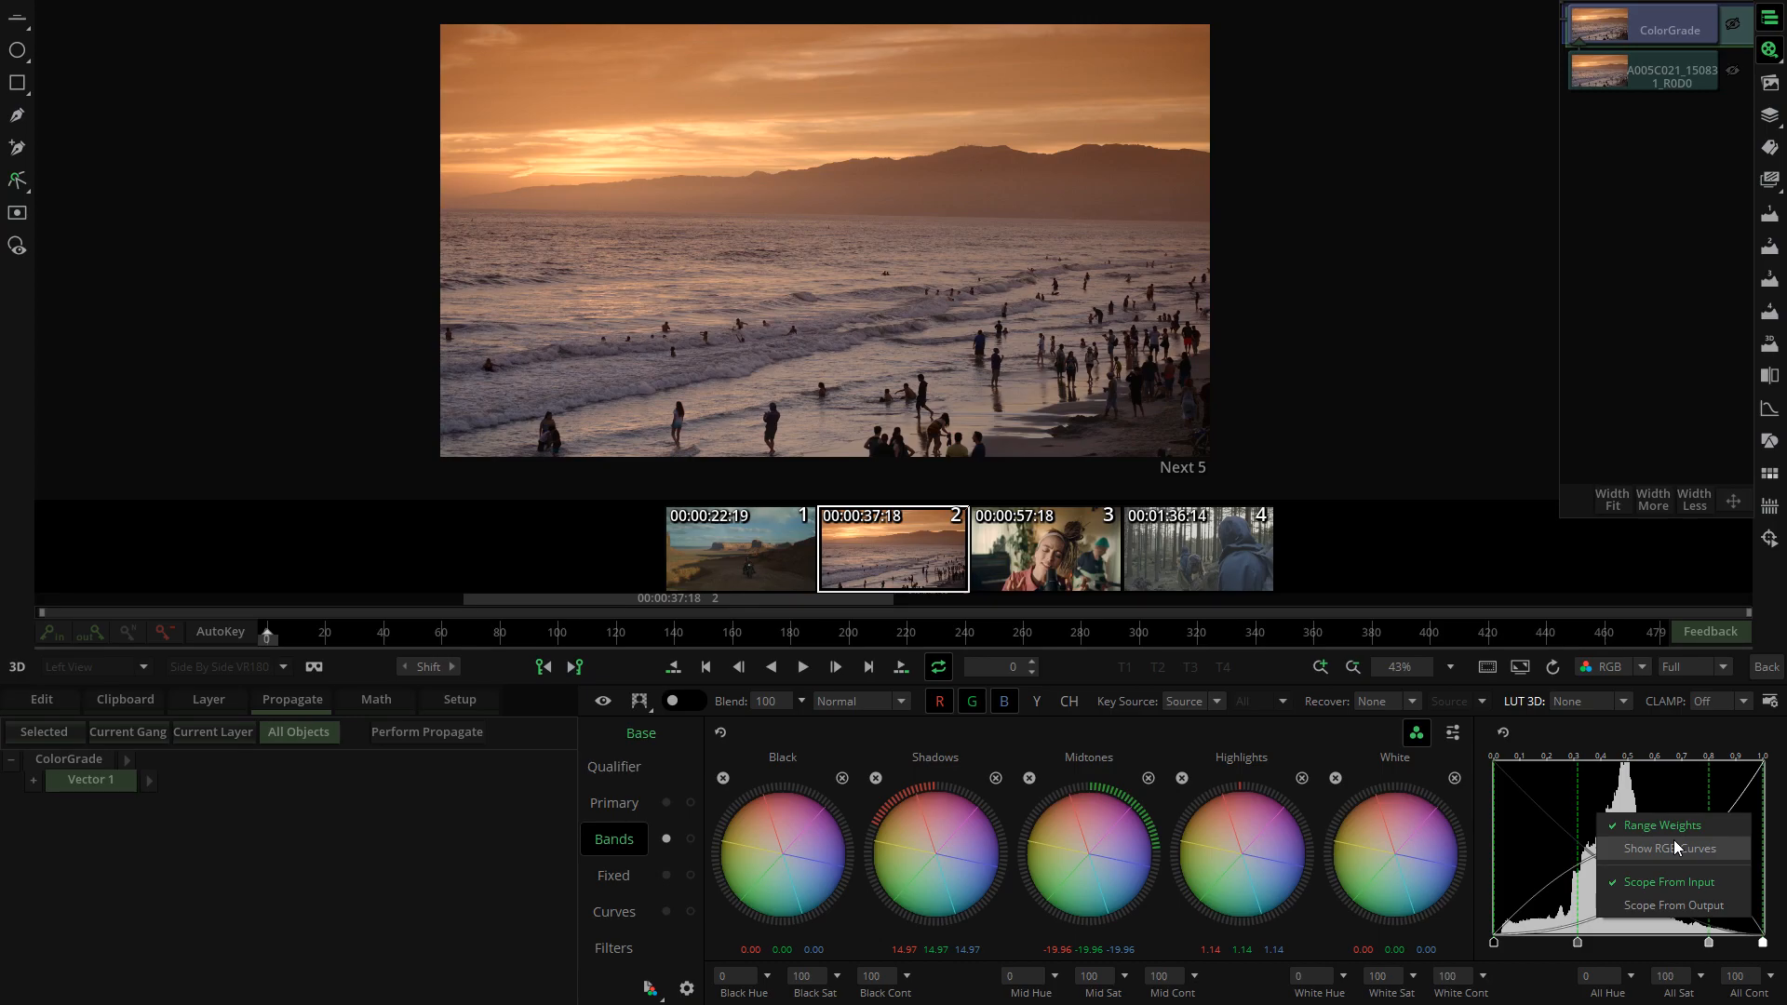
pyautogui.click(1645, 905)
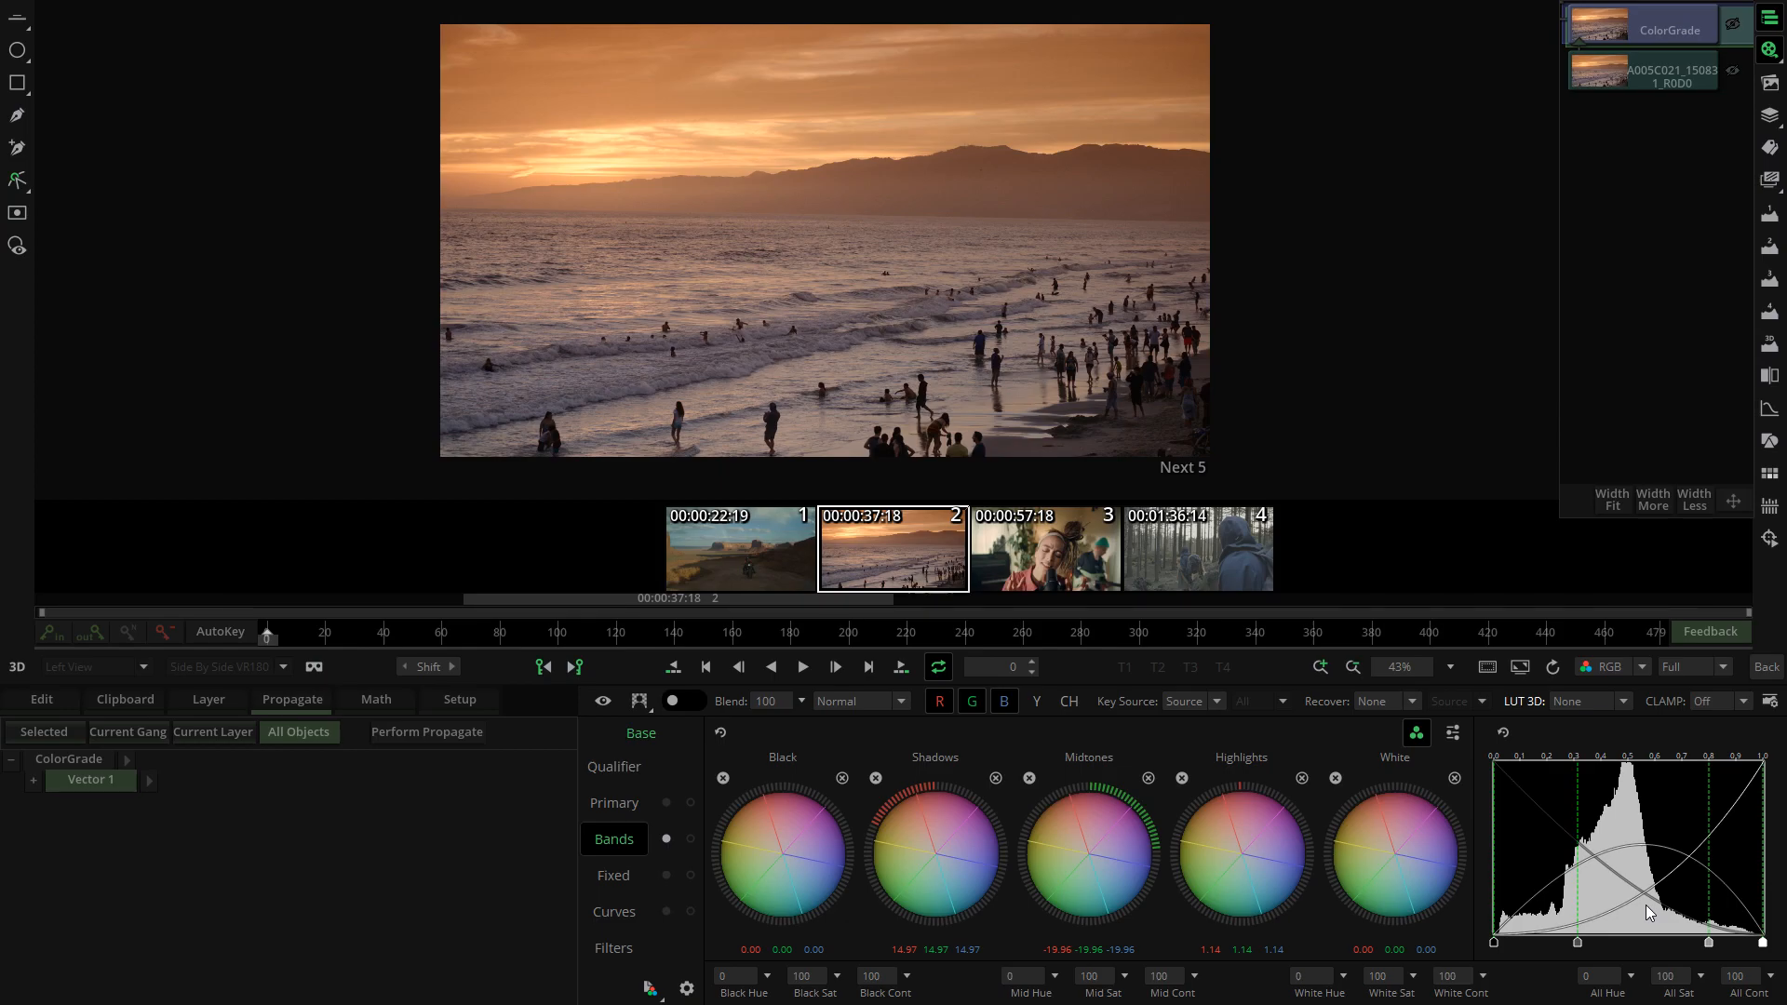
pyautogui.moveTo(1108, 852); pyautogui.dragTo(1285, 768)
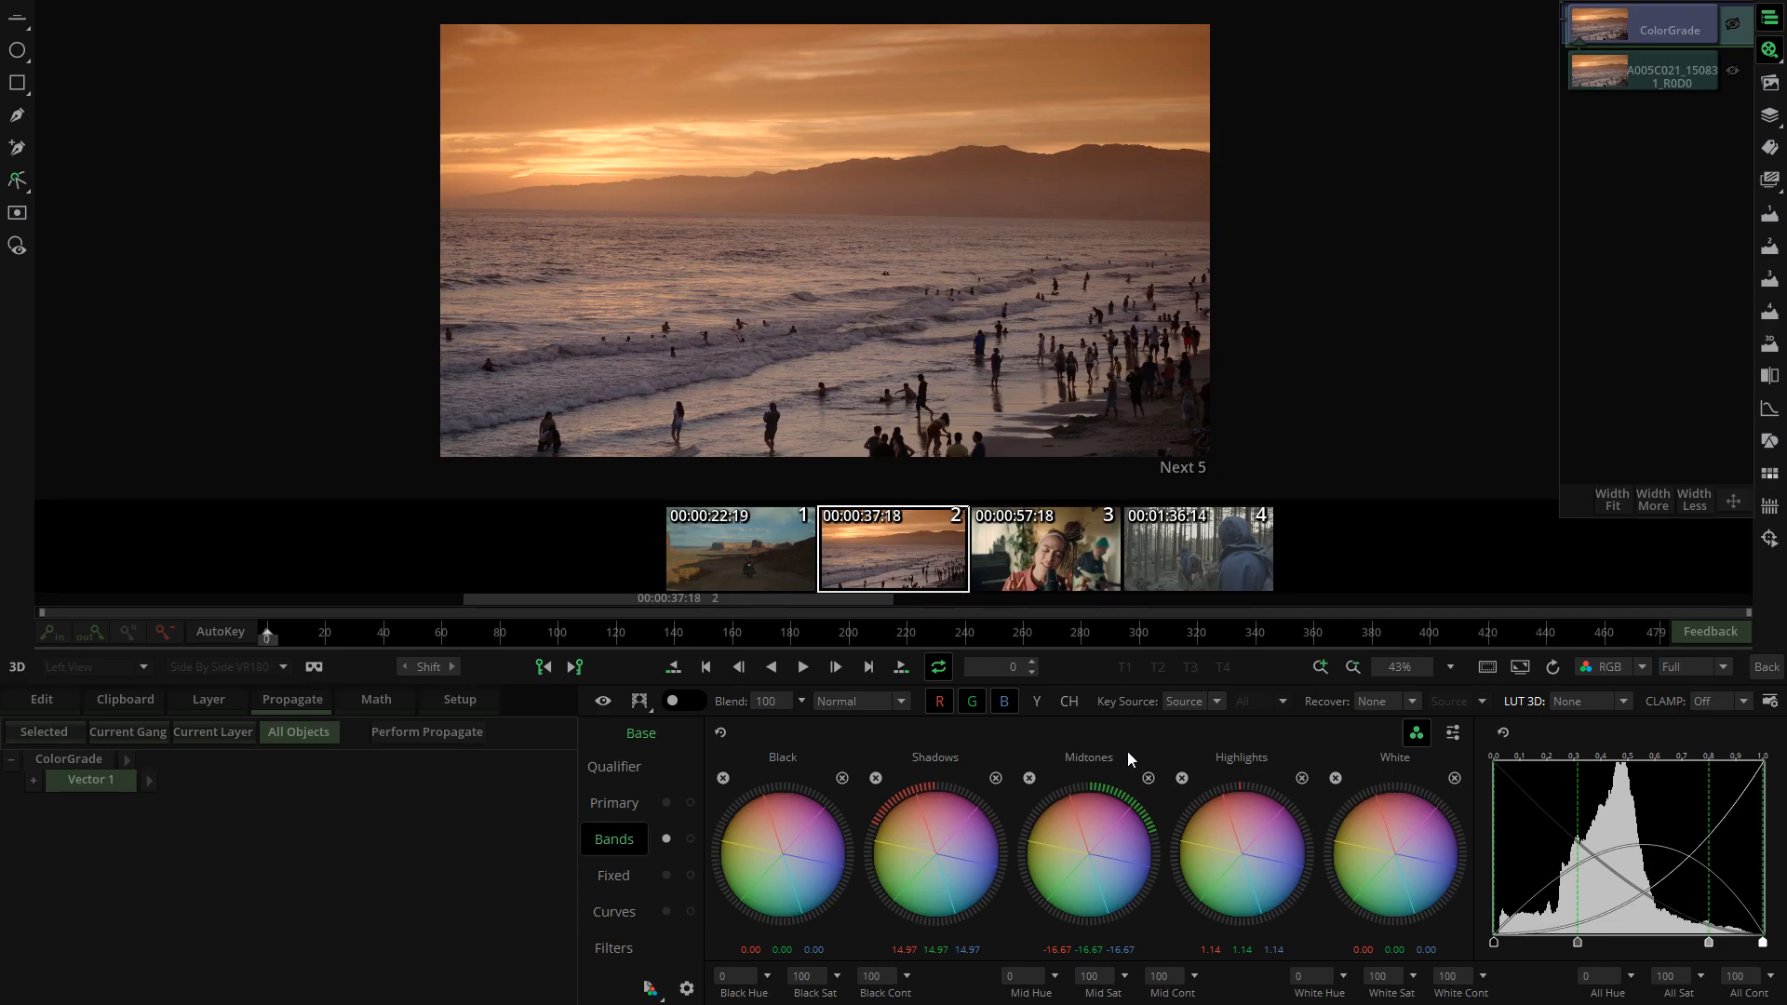
# - Compare the Bands slider view of hue, saturation and contrast with the color wheel view
pyautogui.click(1453, 734)
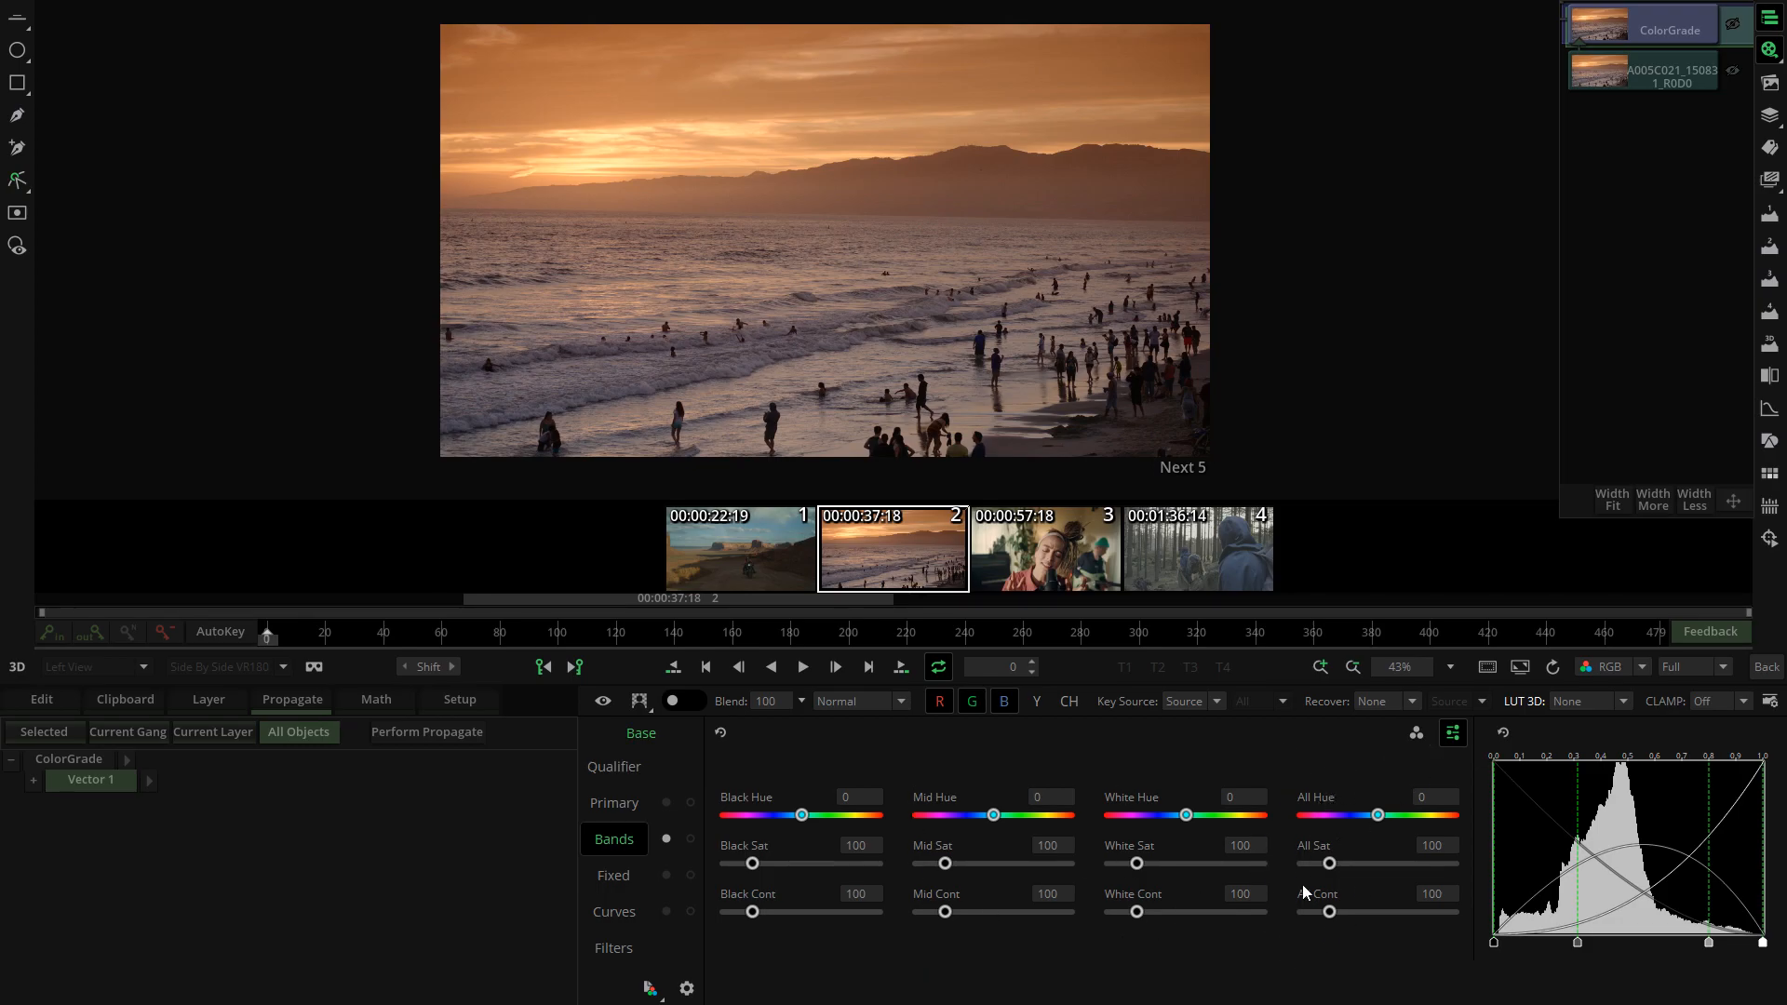
pyautogui.click(1414, 735)
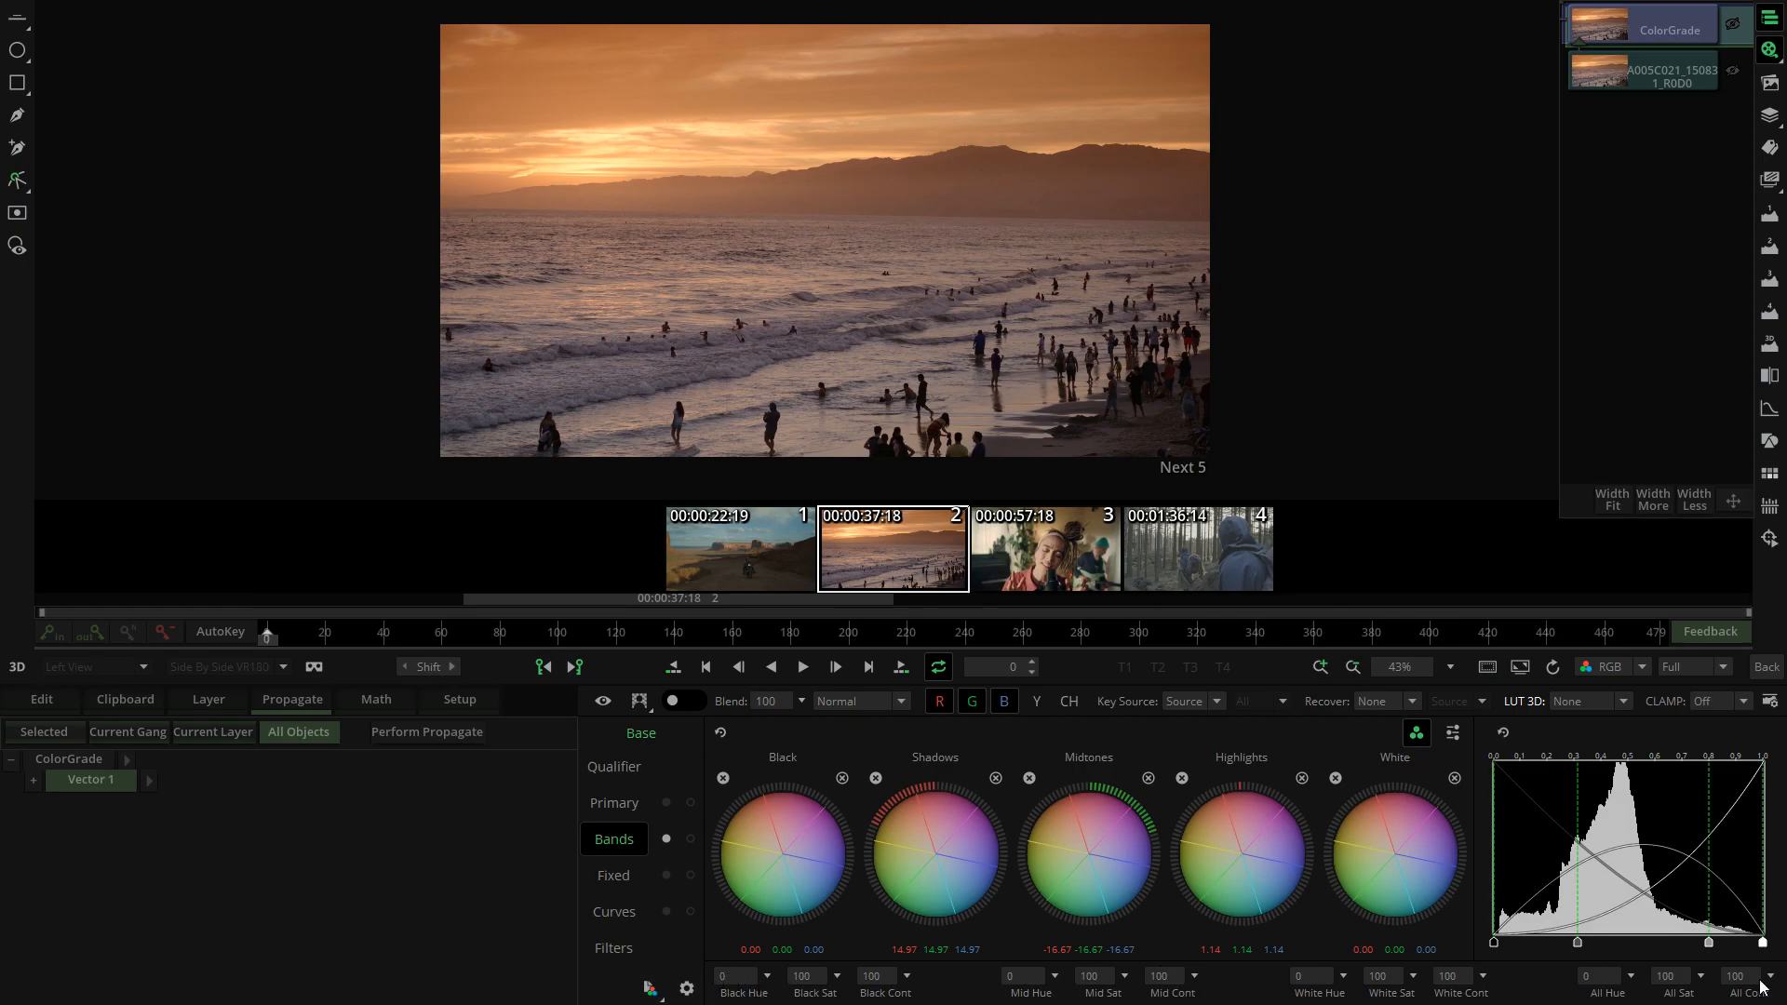
pyautogui.click(1450, 735)
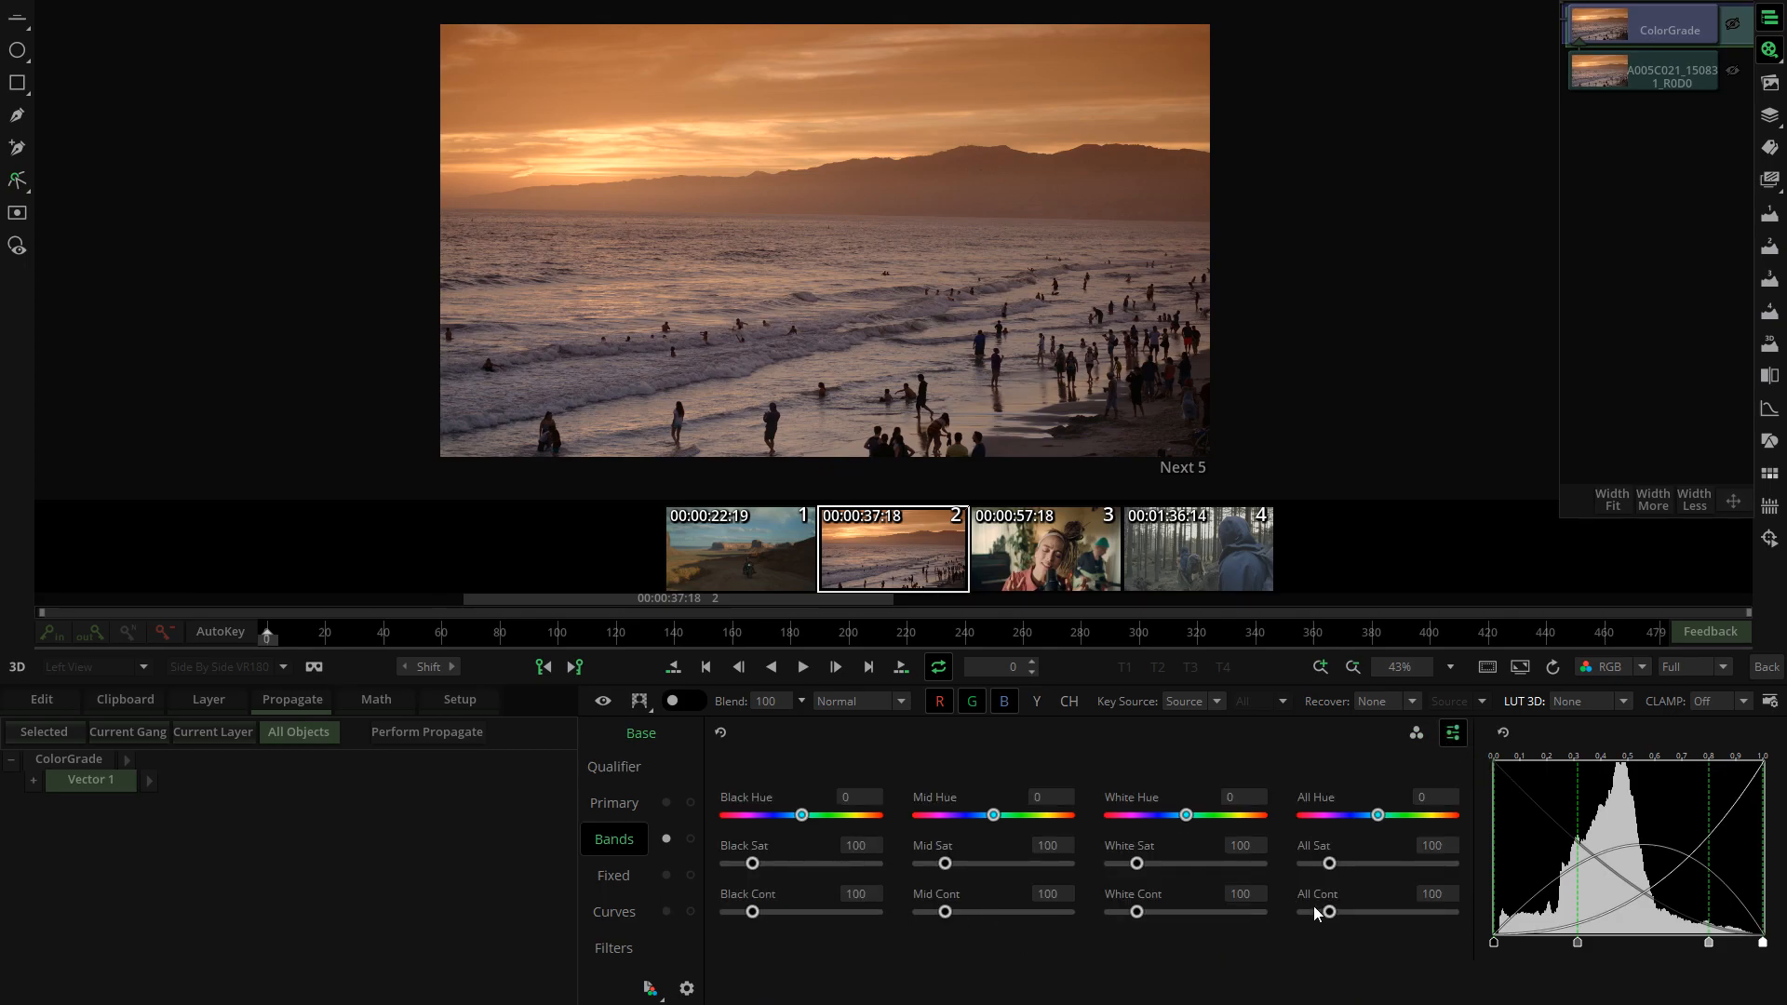
pyautogui.click(1416, 734)
# - In the Fixed controls, try and reset a red hue shift, and push the red and yellow hues upward
pyautogui.click(614, 876)
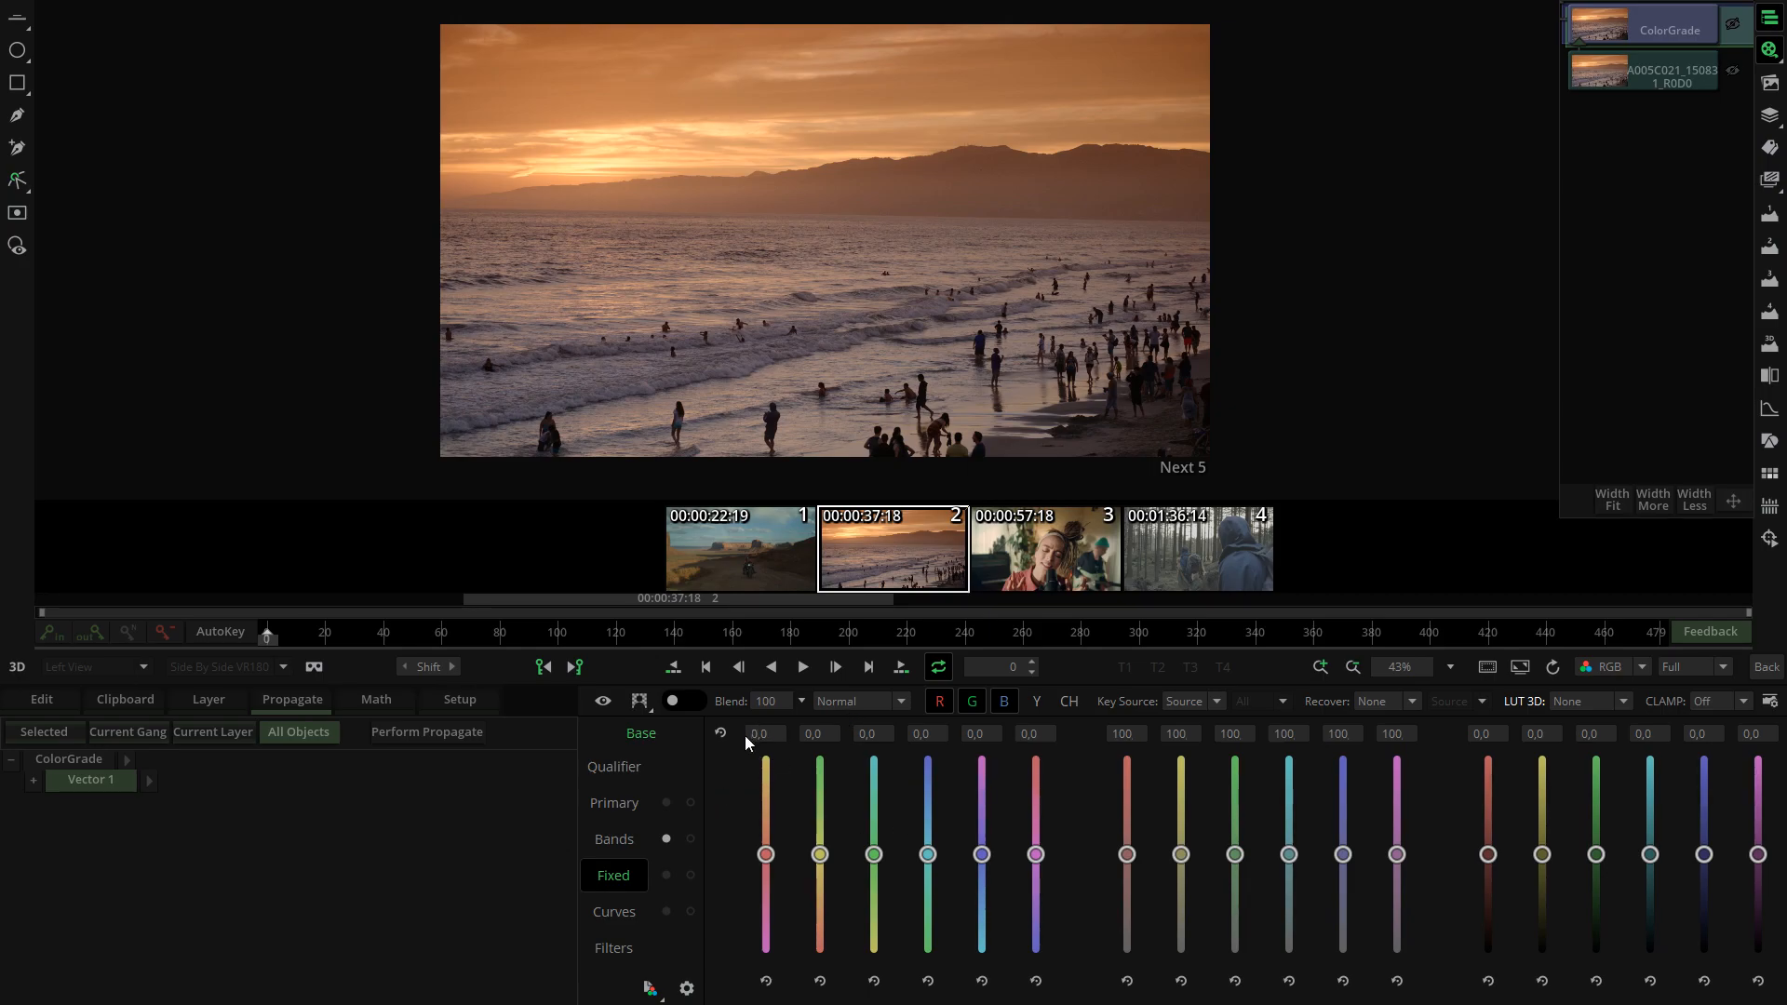
pyautogui.moveTo(769, 855)
pyautogui.mouseDown()
pyautogui.moveTo(767, 833)
pyautogui.moveTo(770, 901)
pyautogui.moveTo(784, 802)
pyautogui.moveTo(777, 847)
pyautogui.moveTo(782, 833)
pyautogui.mouseUp()
pyautogui.moveTo(786, 723)
pyautogui.mouseDown()
pyautogui.moveTo(759, 728)
pyautogui.moveTo(786, 726)
pyautogui.mouseUp()
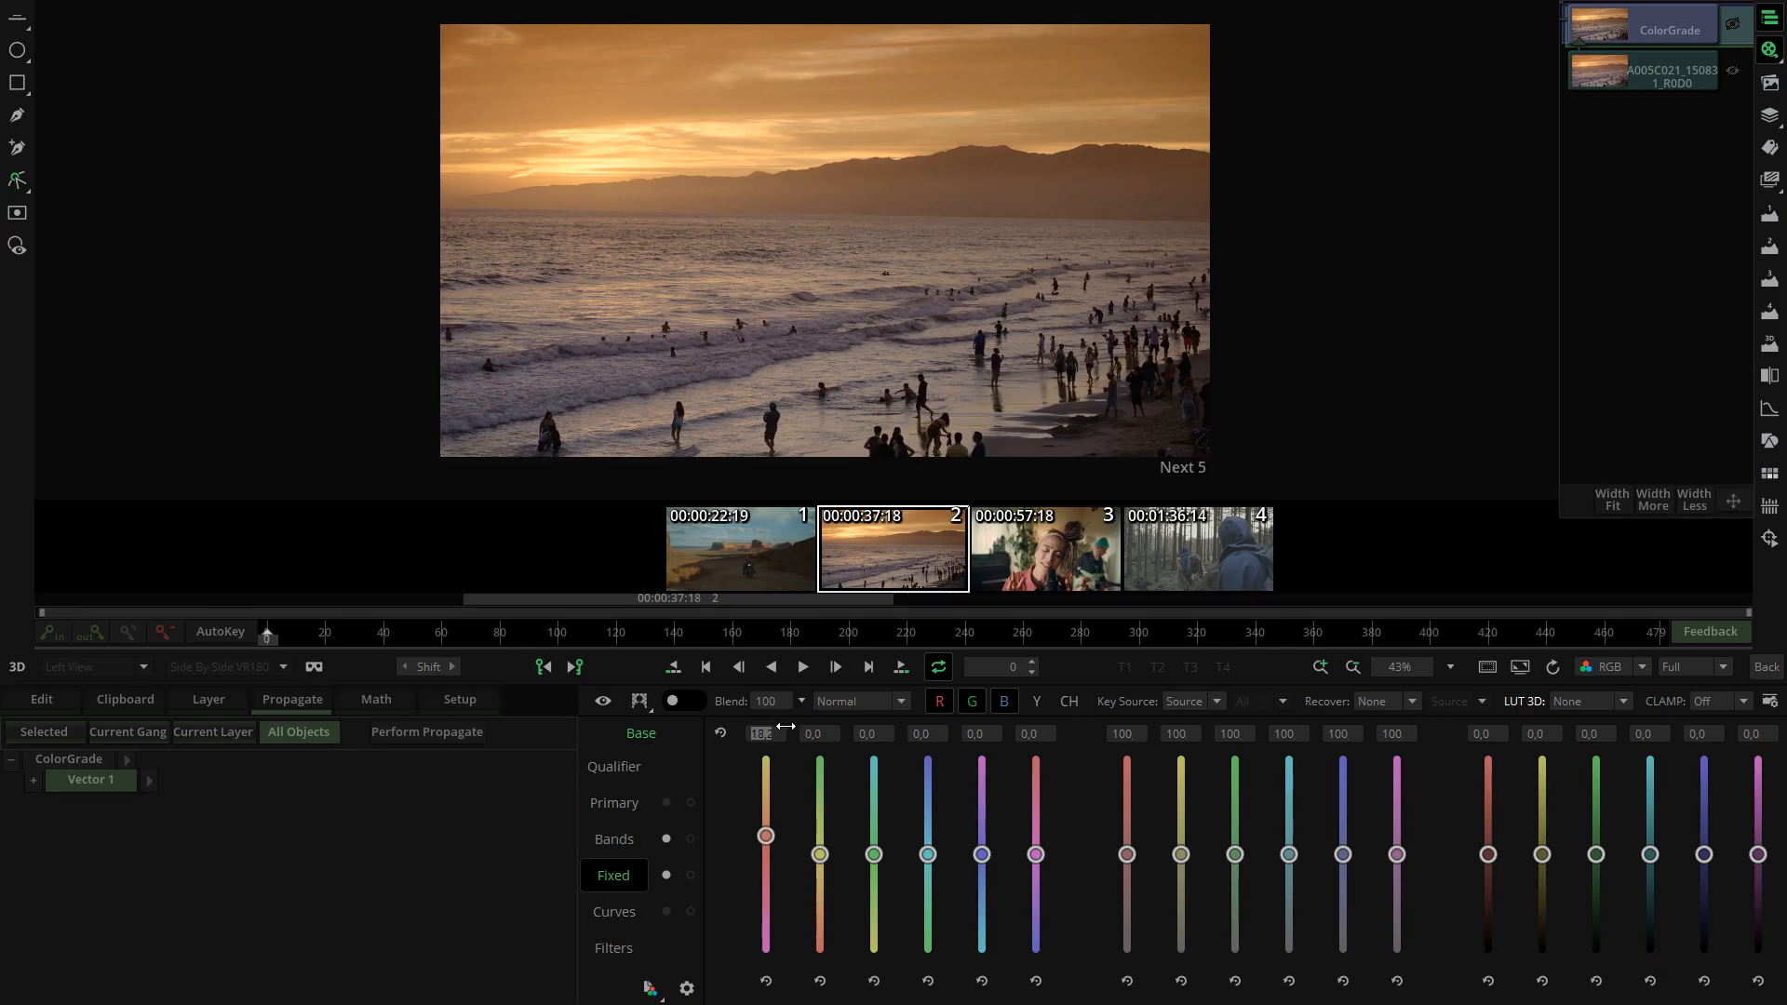
pyautogui.click(728, 798)
pyautogui.click(766, 981)
pyautogui.moveTo(765, 854); pyautogui.dragTo(767, 802)
pyautogui.moveTo(820, 855); pyautogui.dragTo(820, 828)
# - Return to Bands and compare the picture with the Bands correction disabled and enabled
pyautogui.click(596, 846)
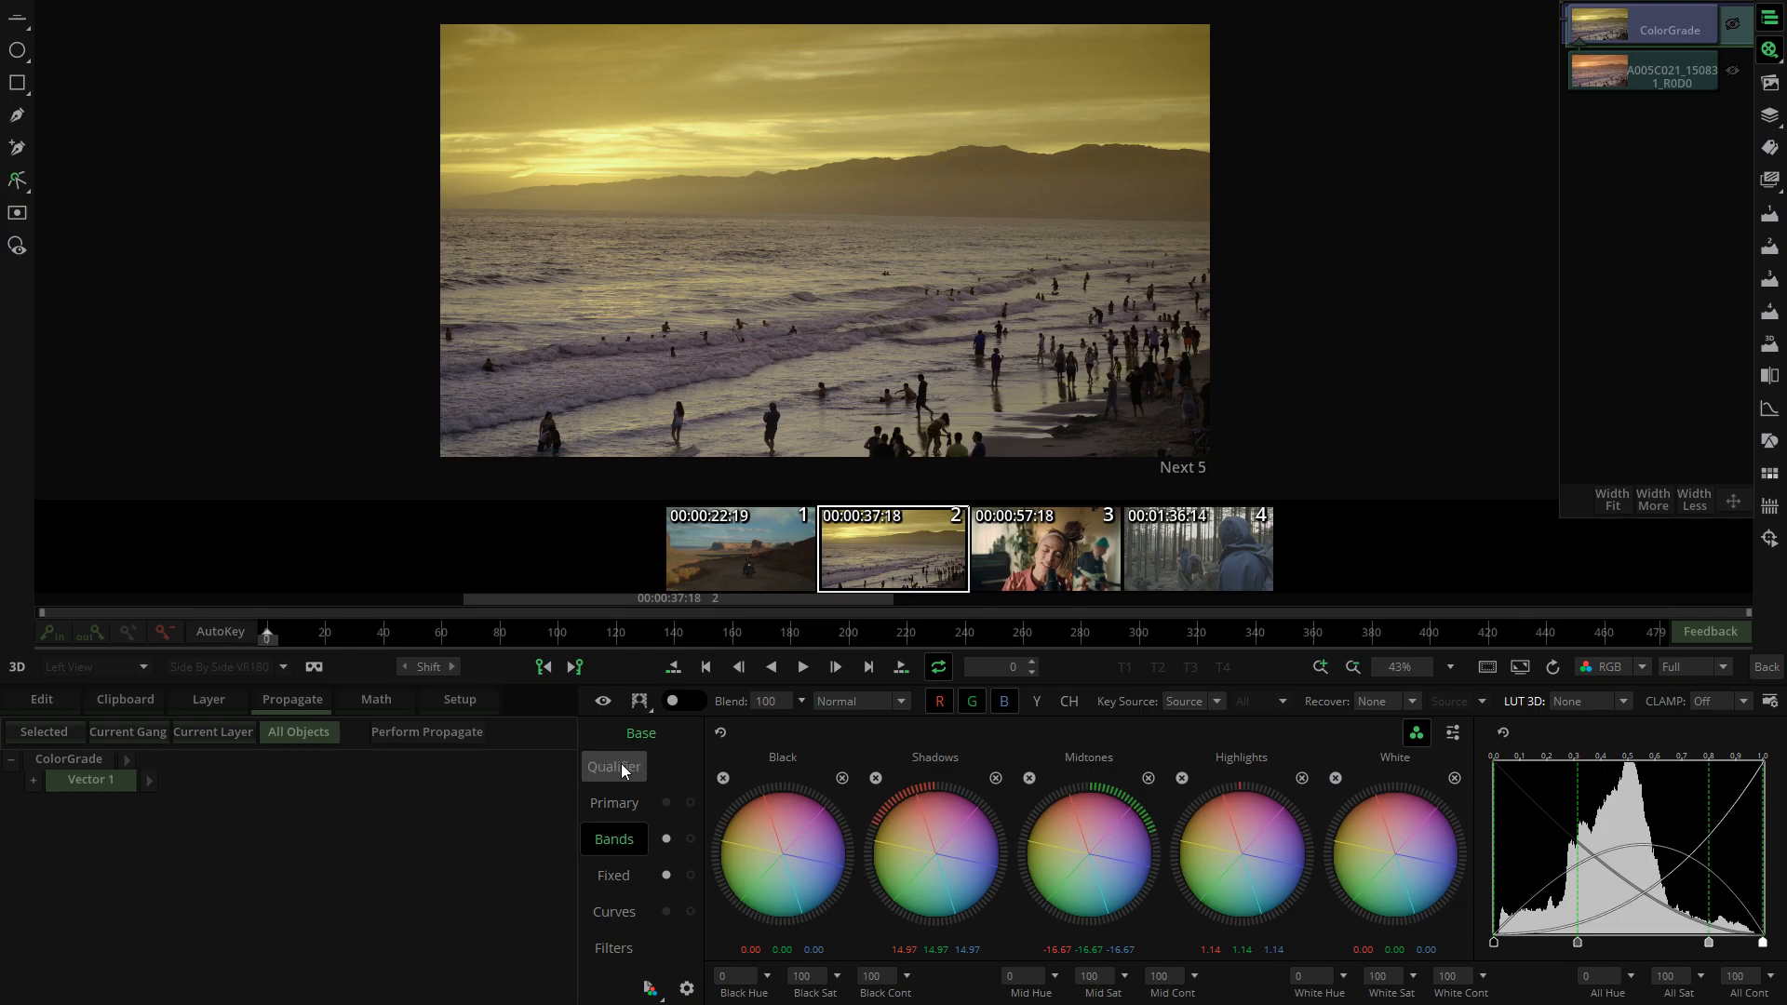
pyautogui.click(667, 839)
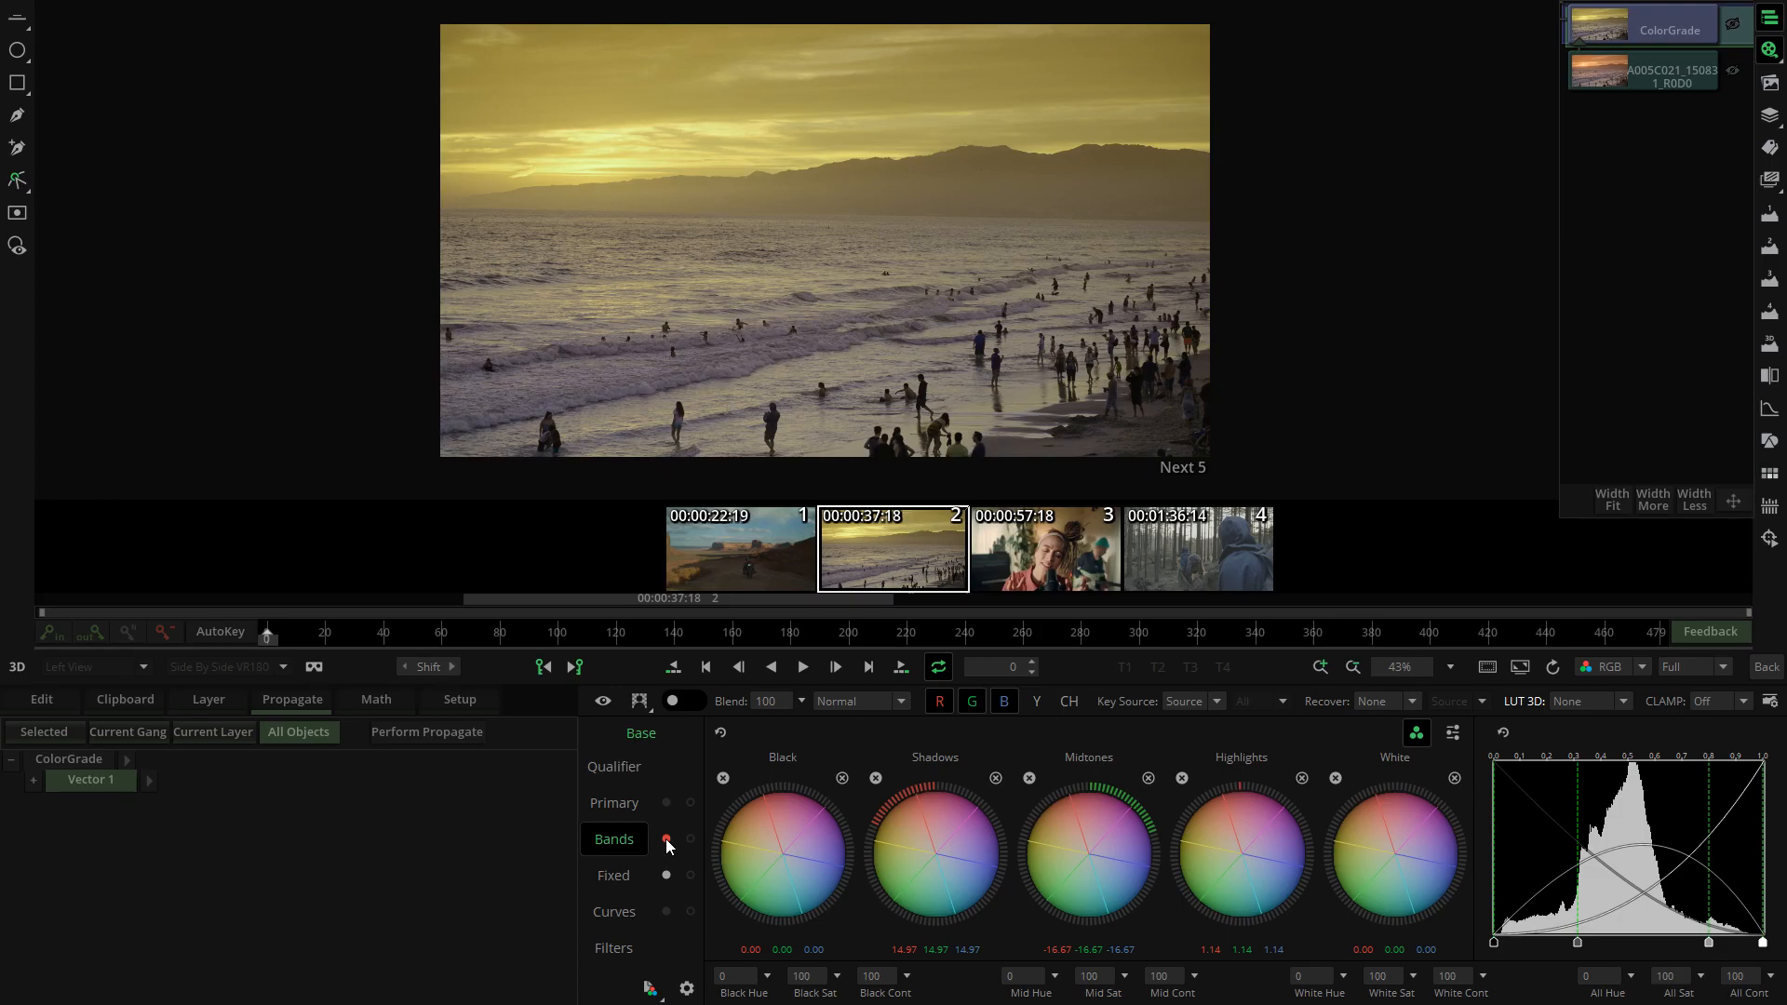
pyautogui.click(666, 839)
pyautogui.click(666, 840)
pyautogui.click(667, 840)
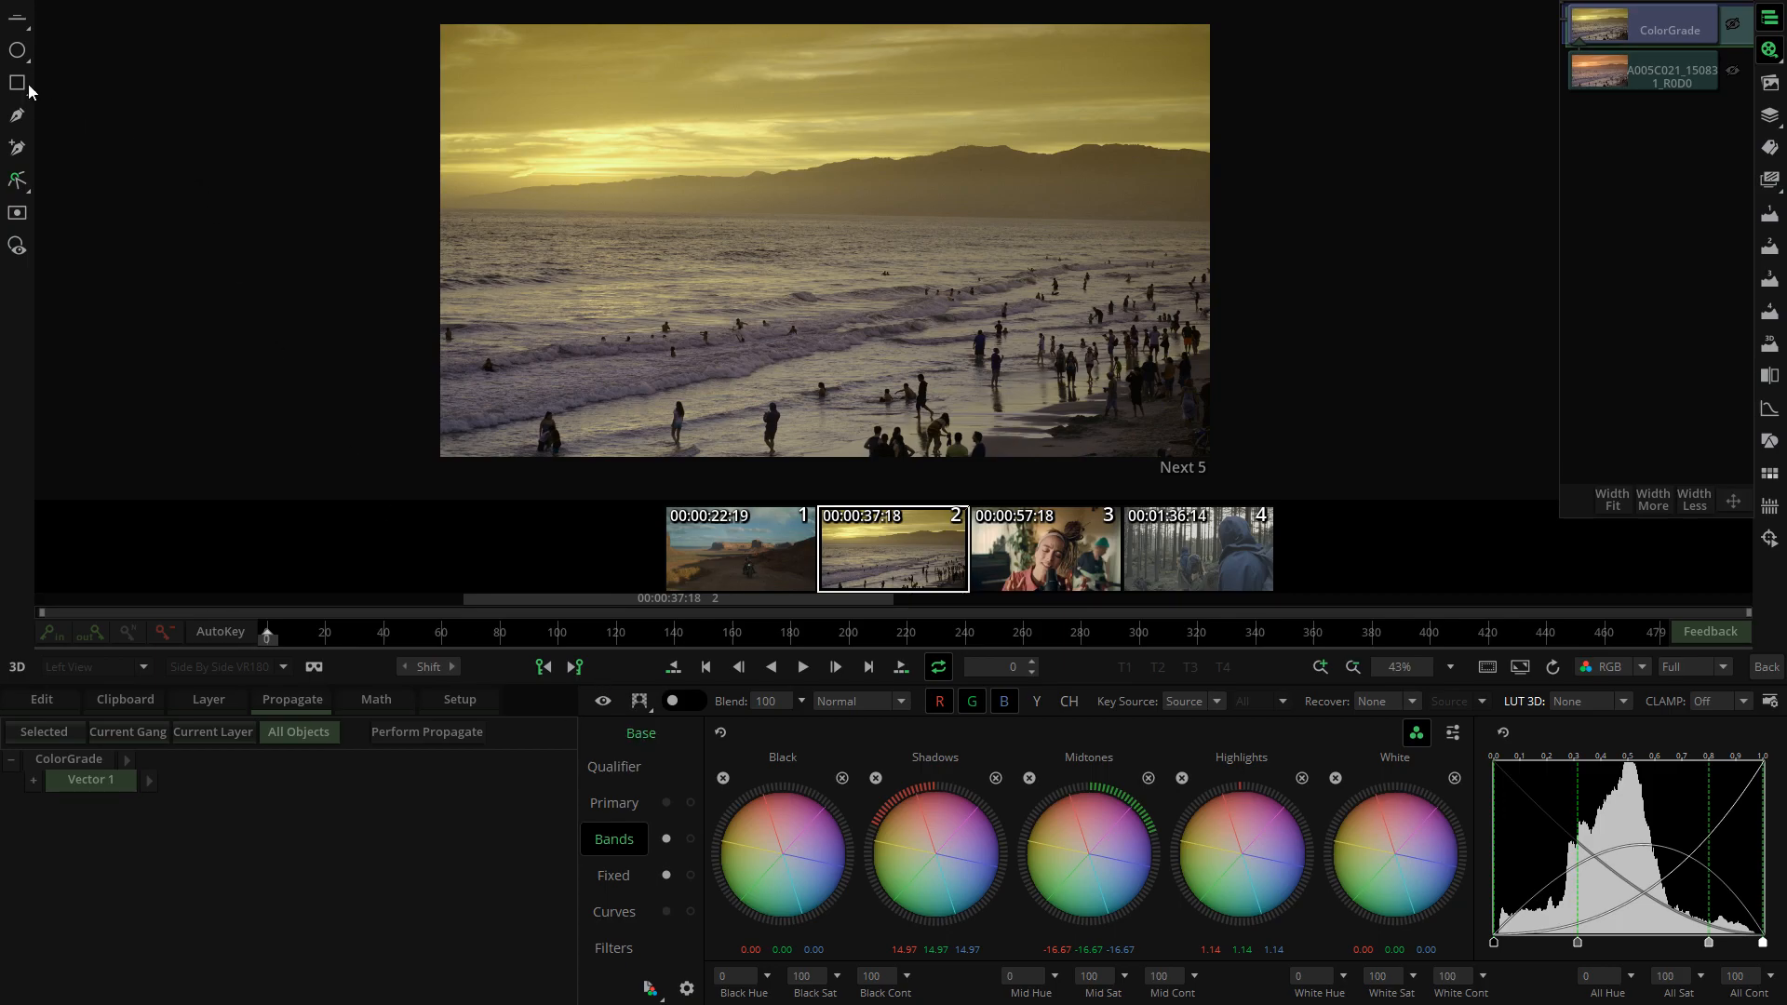
# - Draw a circular mask around the sun, and tint the Bands Shadows outside it to about -6.40, 13.12, -6.72
pyautogui.click(19, 58)
pyautogui.moveTo(528, 116); pyautogui.dragTo(776, 325)
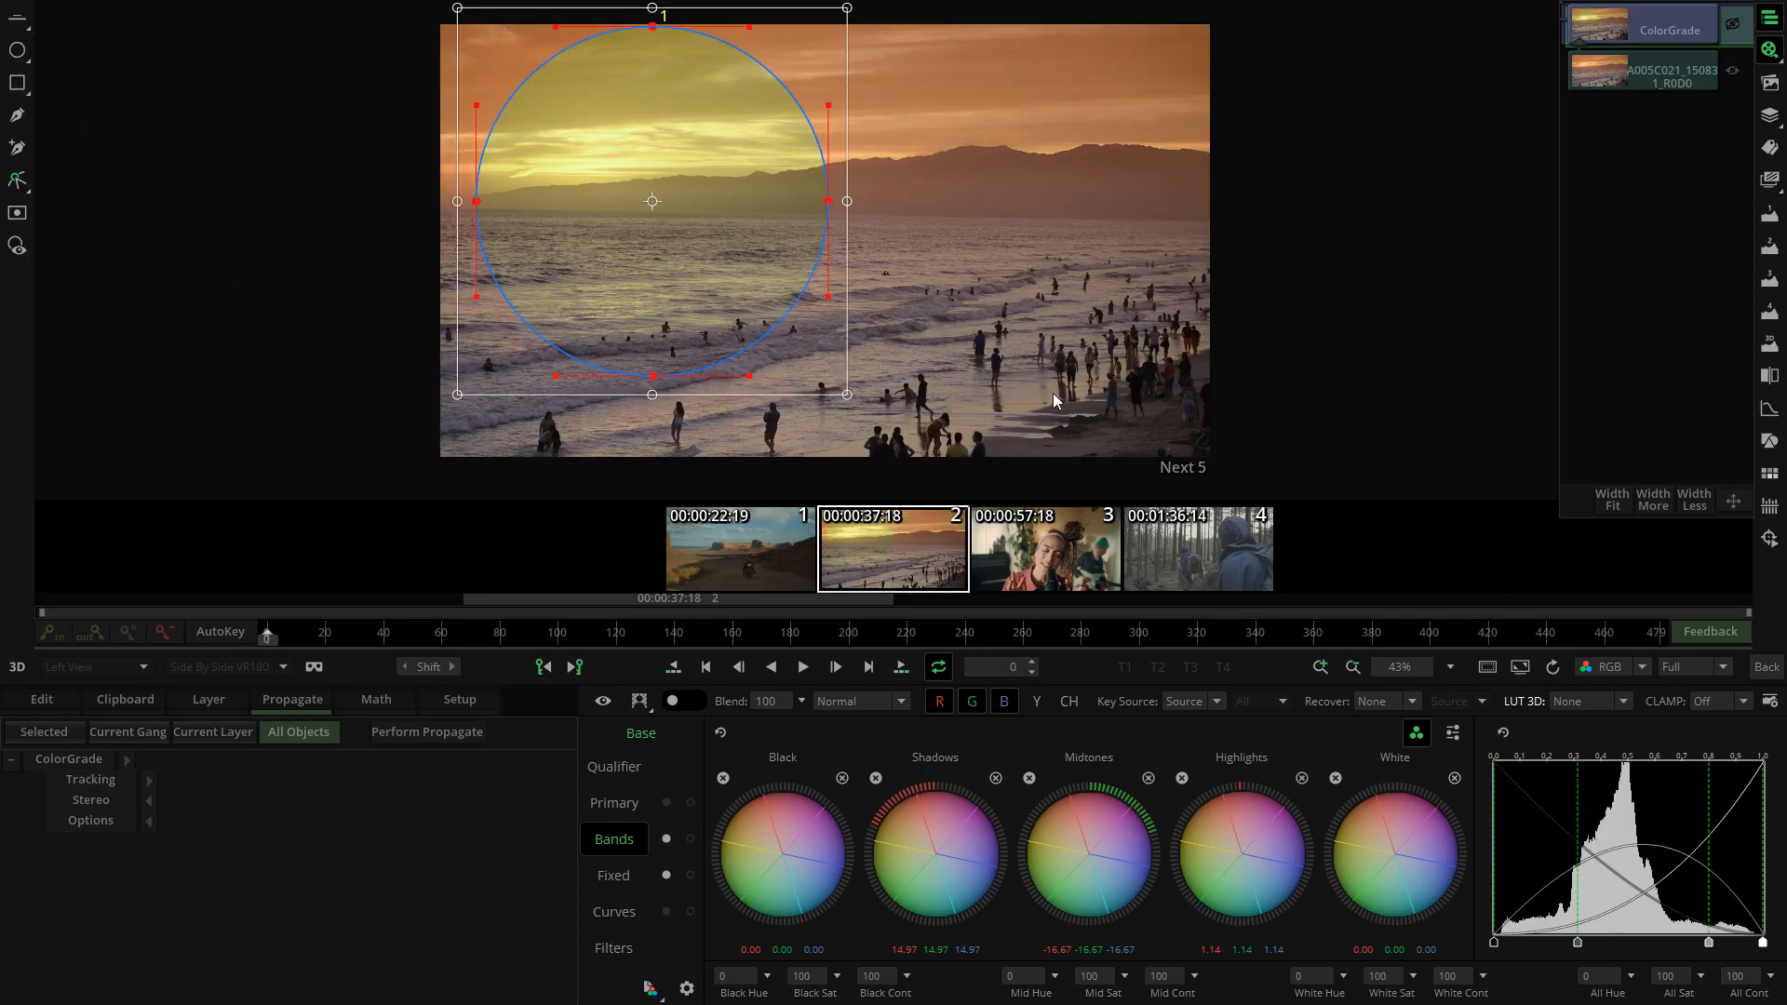
pyautogui.click(695, 701)
pyautogui.moveTo(916, 885); pyautogui.dragTo(1081, 708)
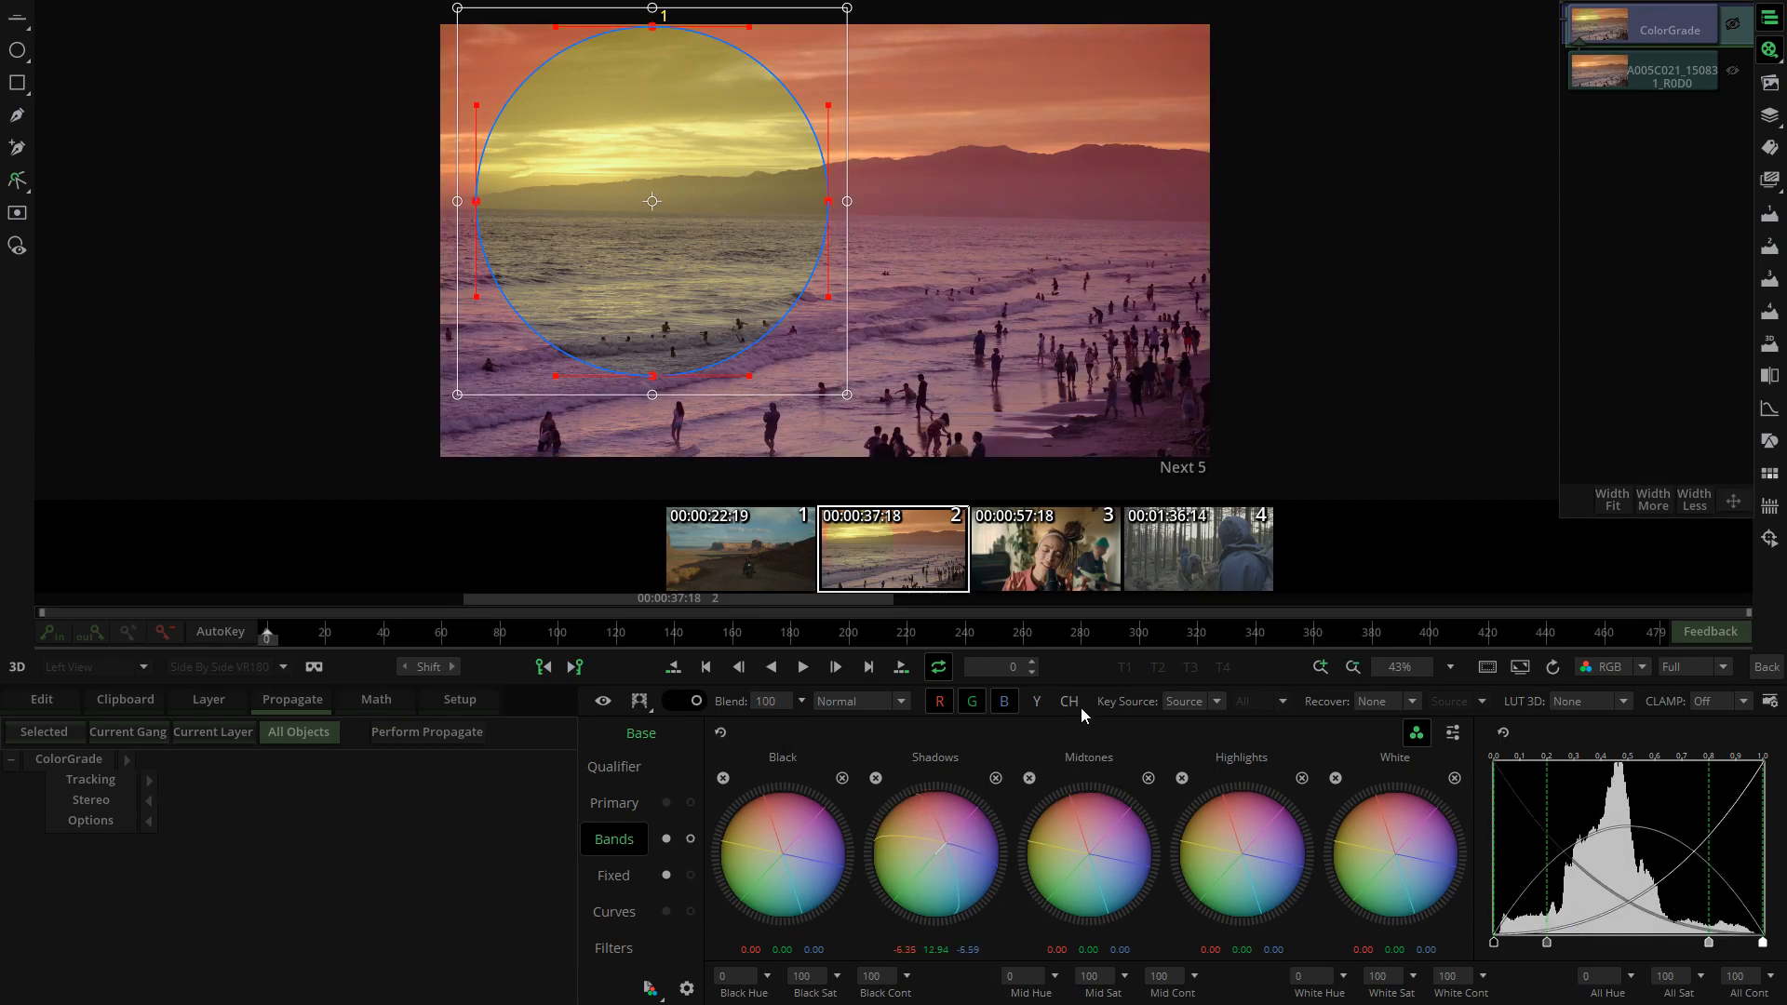
# - Compare the picture with the Bands corrections inside and outside the circular mask disabled and enabled
pyautogui.click(692, 839)
pyautogui.click(691, 840)
pyautogui.click(691, 840)
pyautogui.click(692, 840)
pyautogui.click(669, 839)
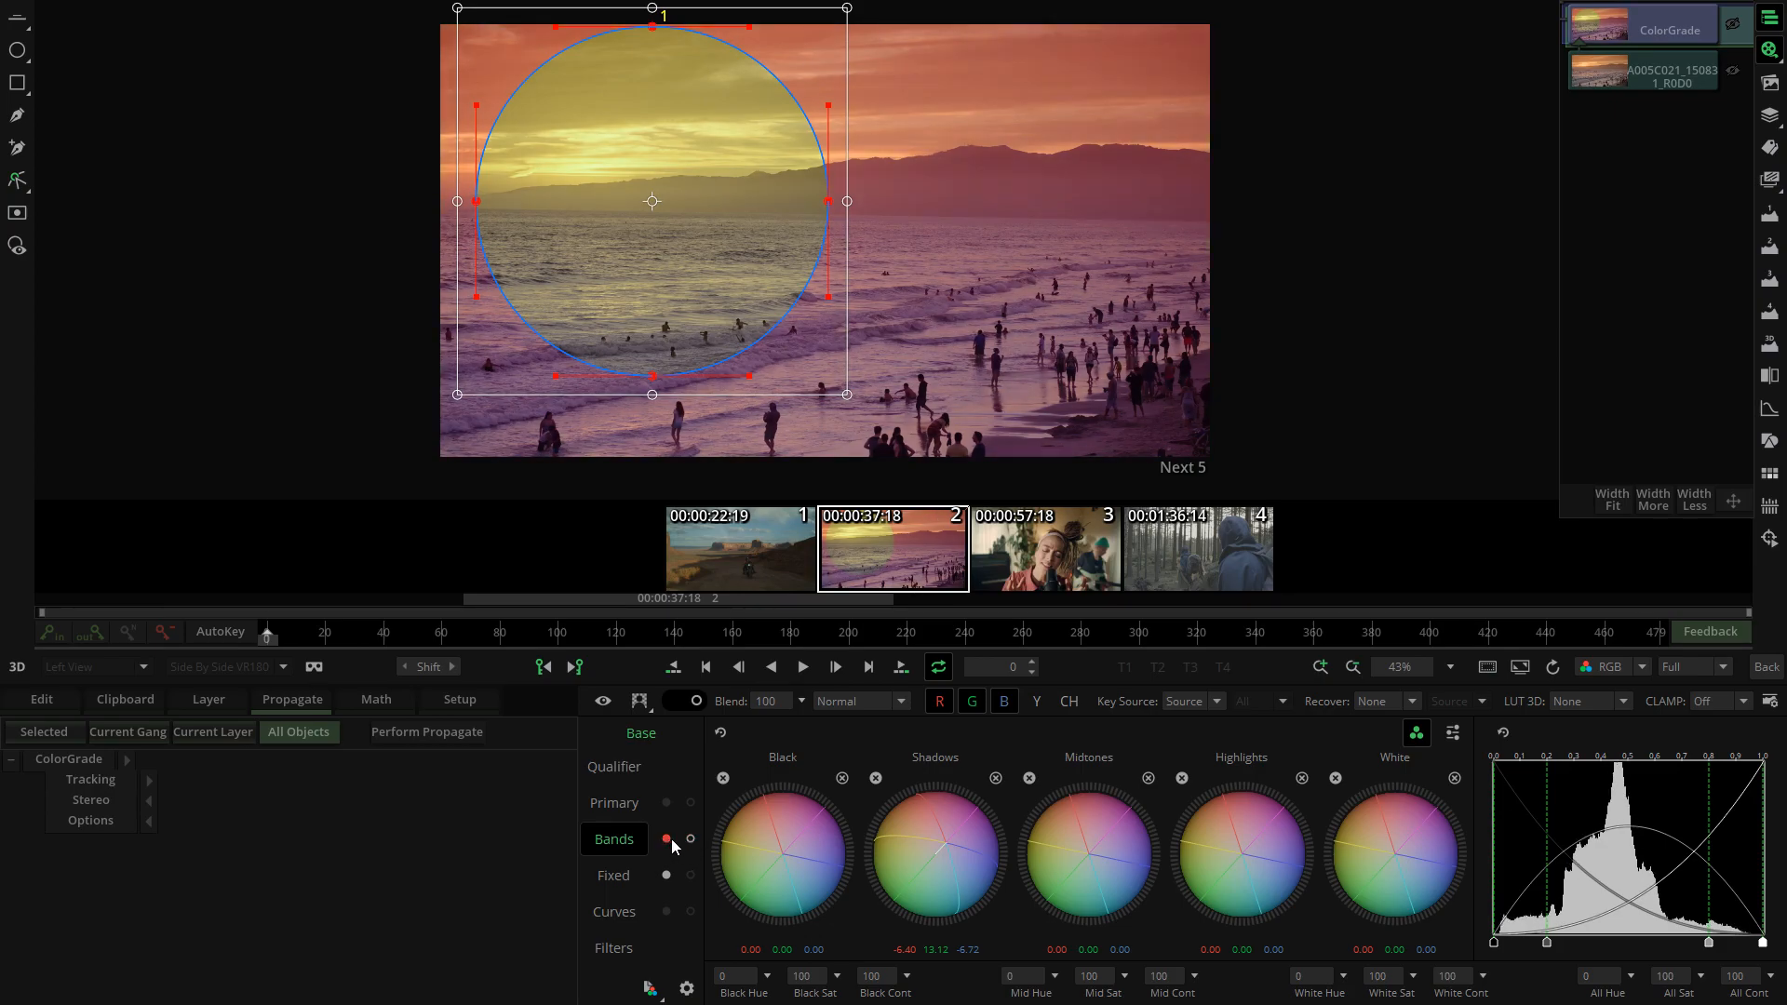
pyautogui.click(694, 842)
pyautogui.click(692, 842)
pyautogui.click(667, 840)
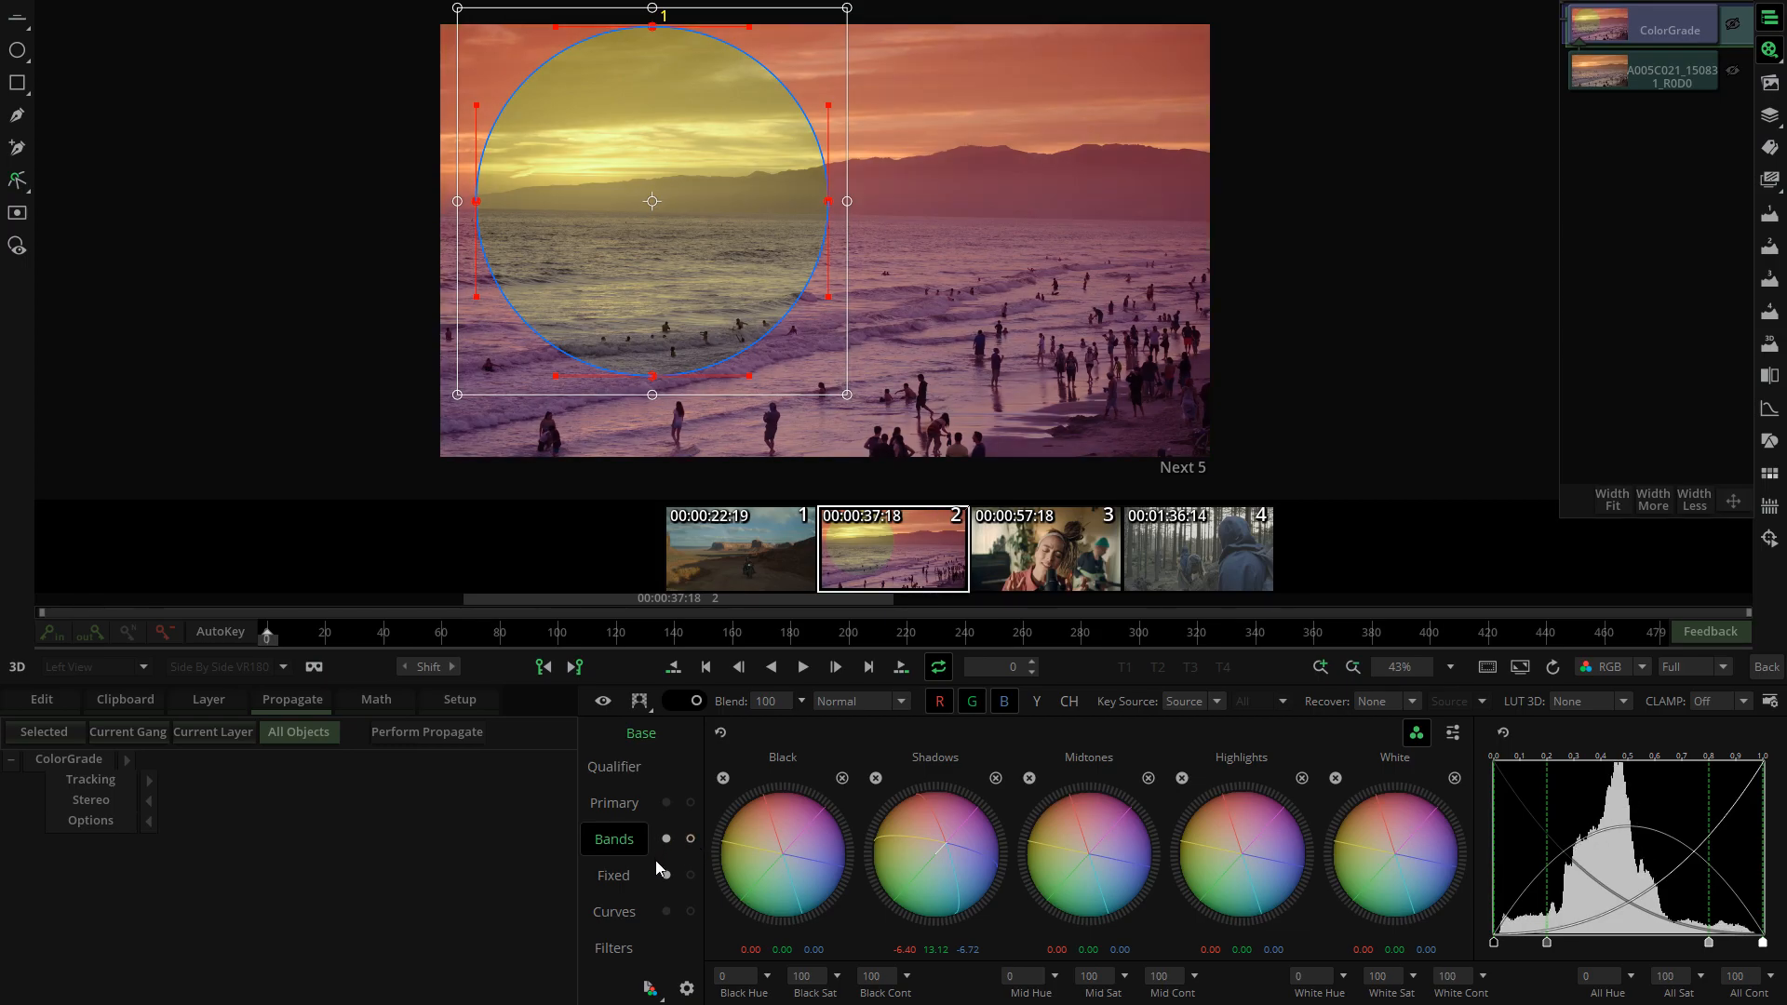
pyautogui.click(691, 840)
pyautogui.click(666, 840)
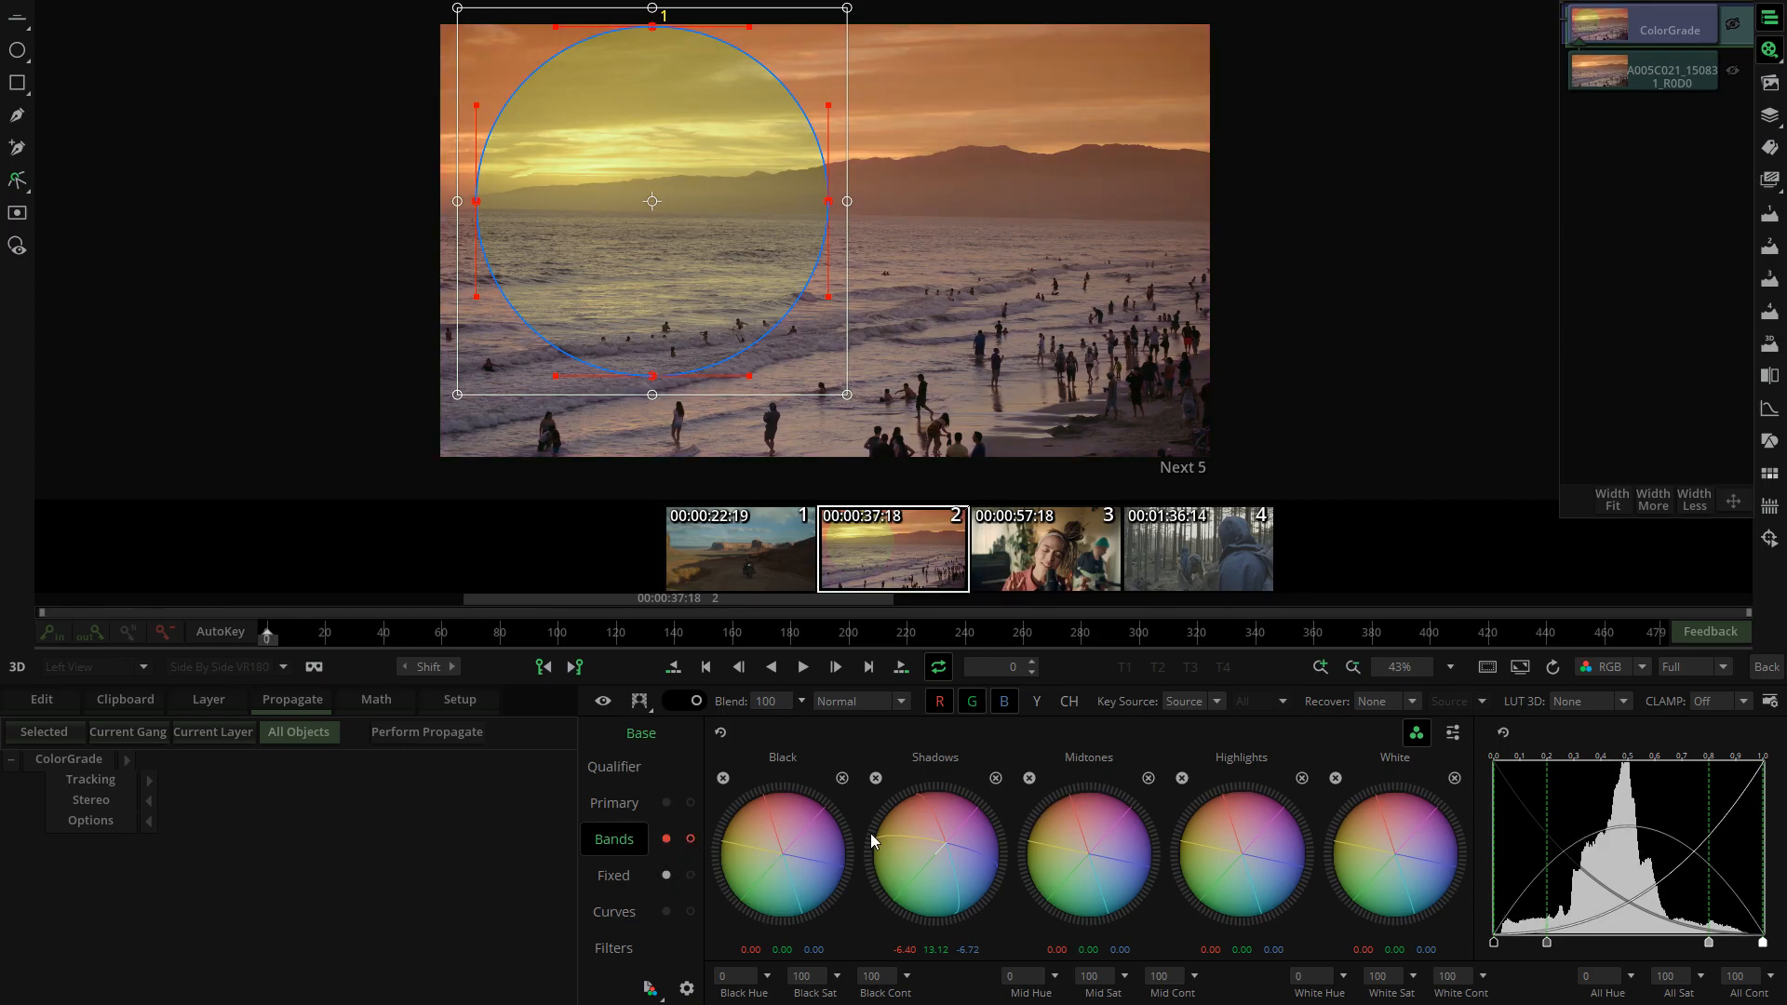
pyautogui.click(688, 838)
# - Open the Curves controls, switch the saturation curve to L-S, and make the RGB curve graph active
pyautogui.click(585, 912)
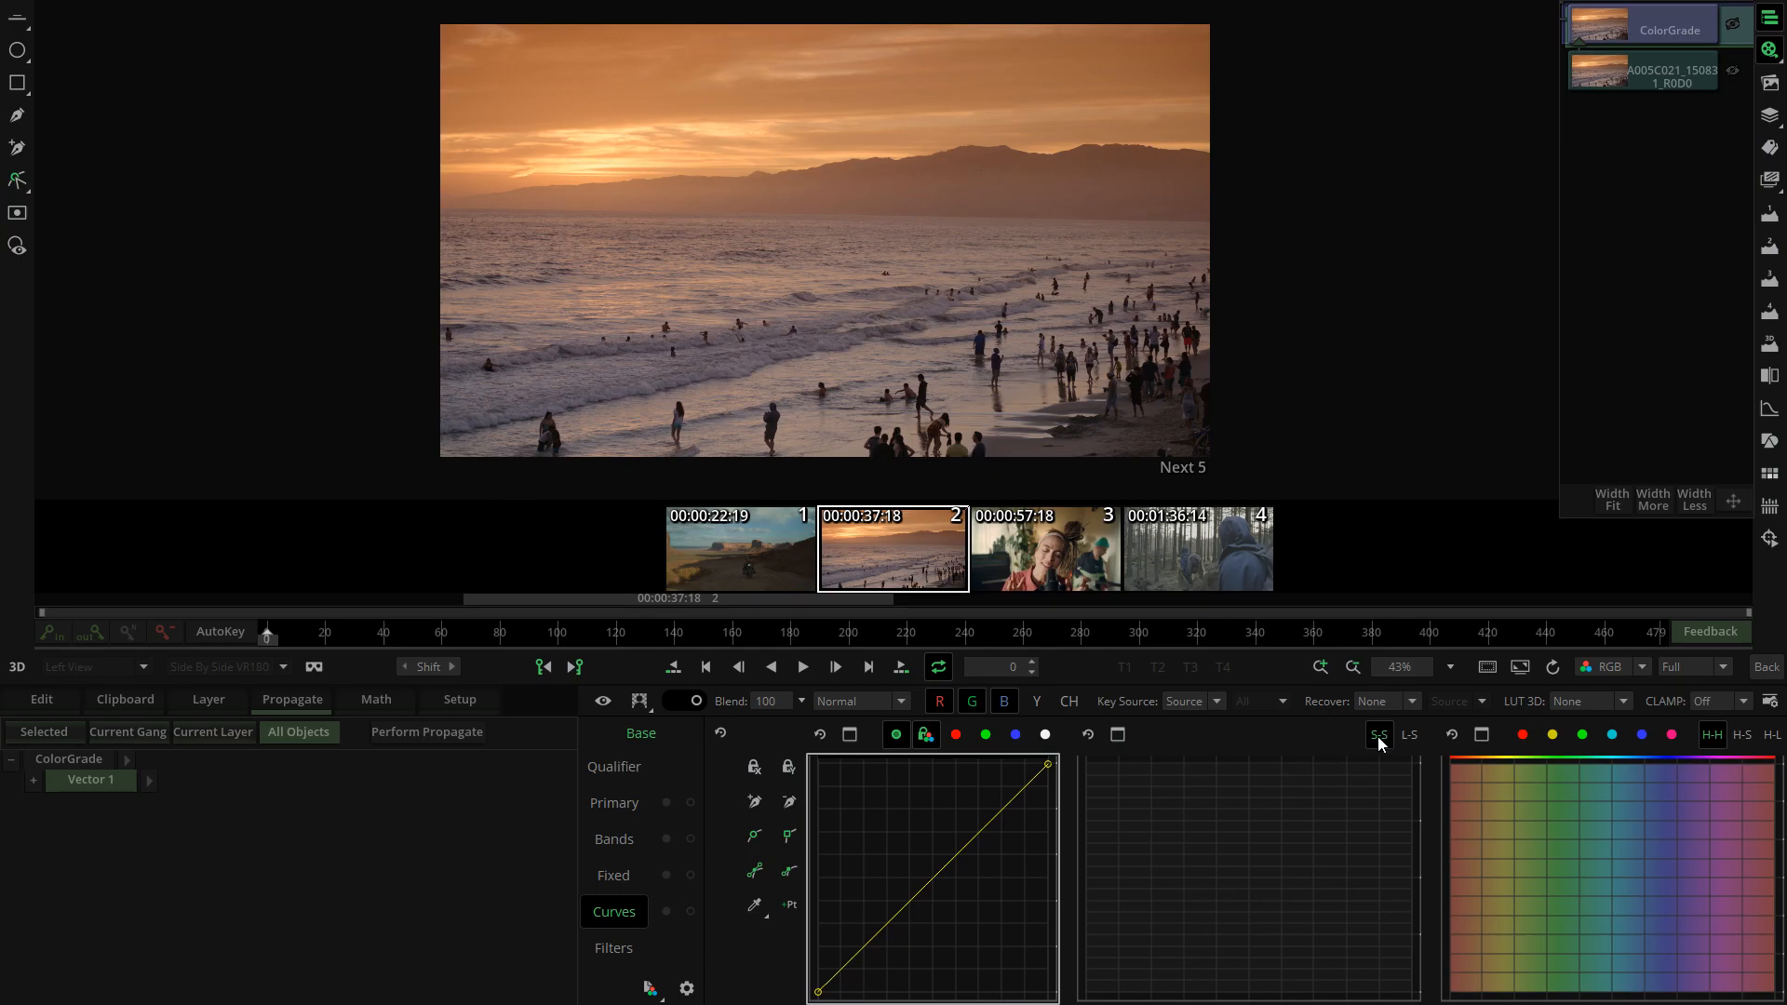
pyautogui.click(1411, 736)
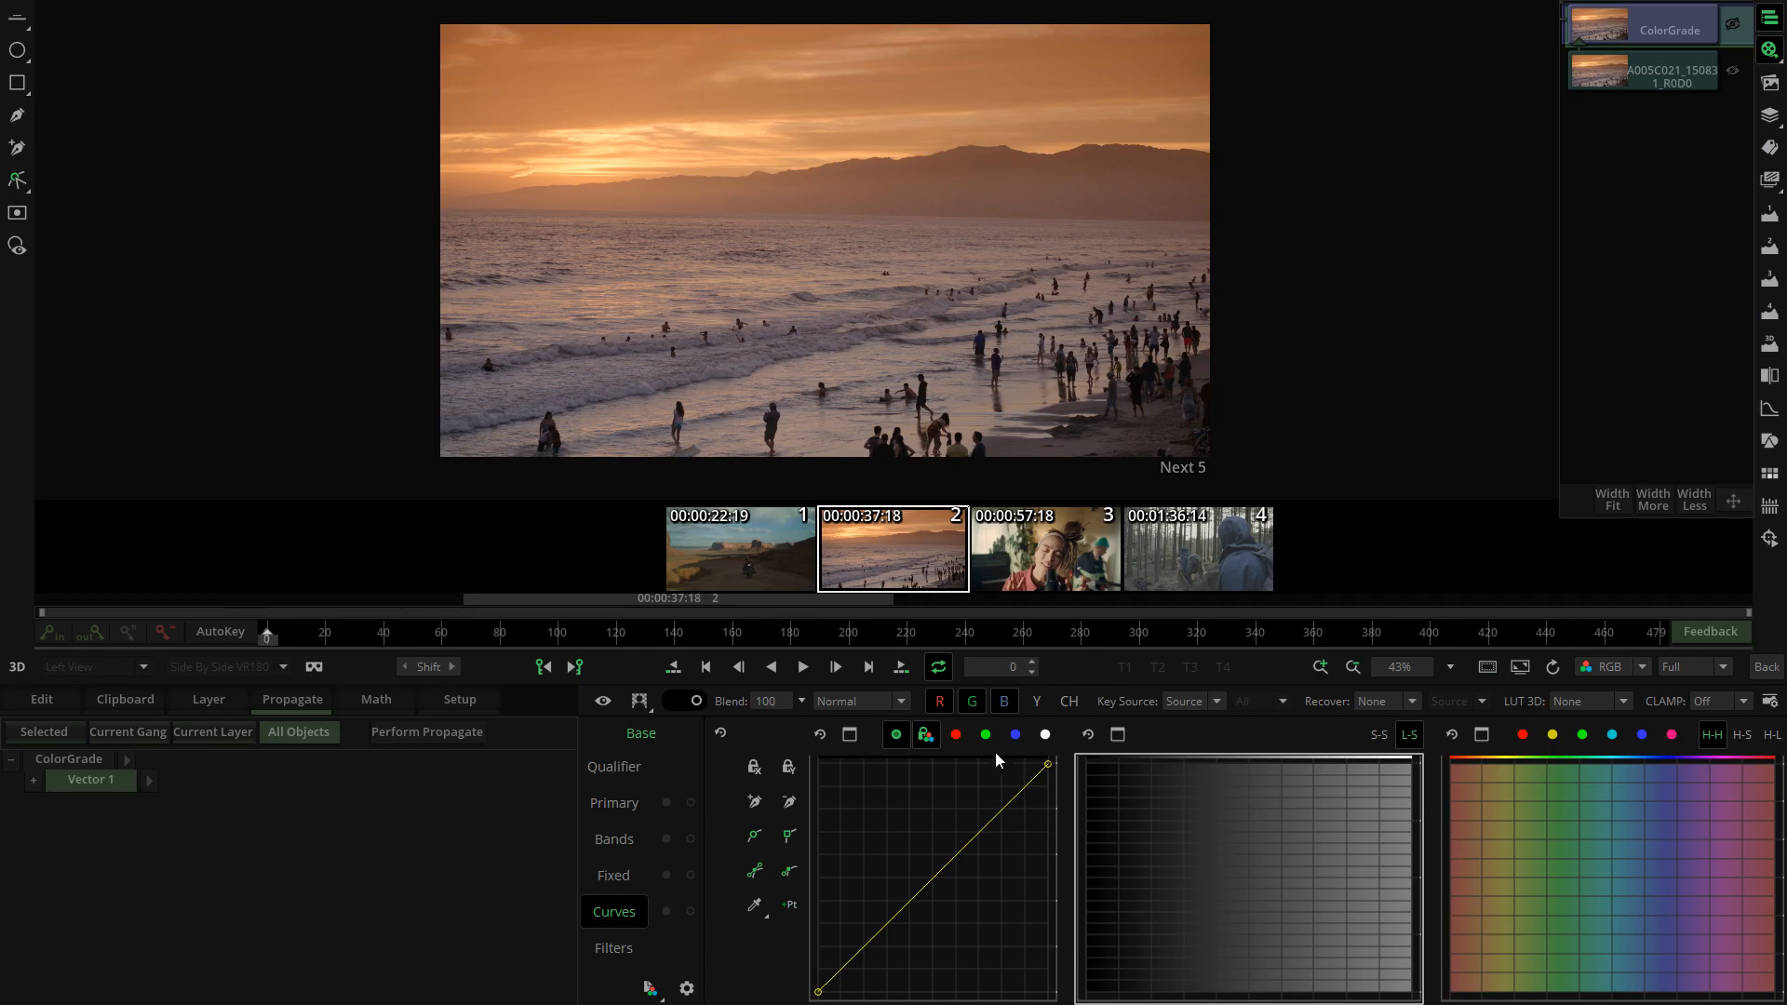
pyautogui.click(872, 784)
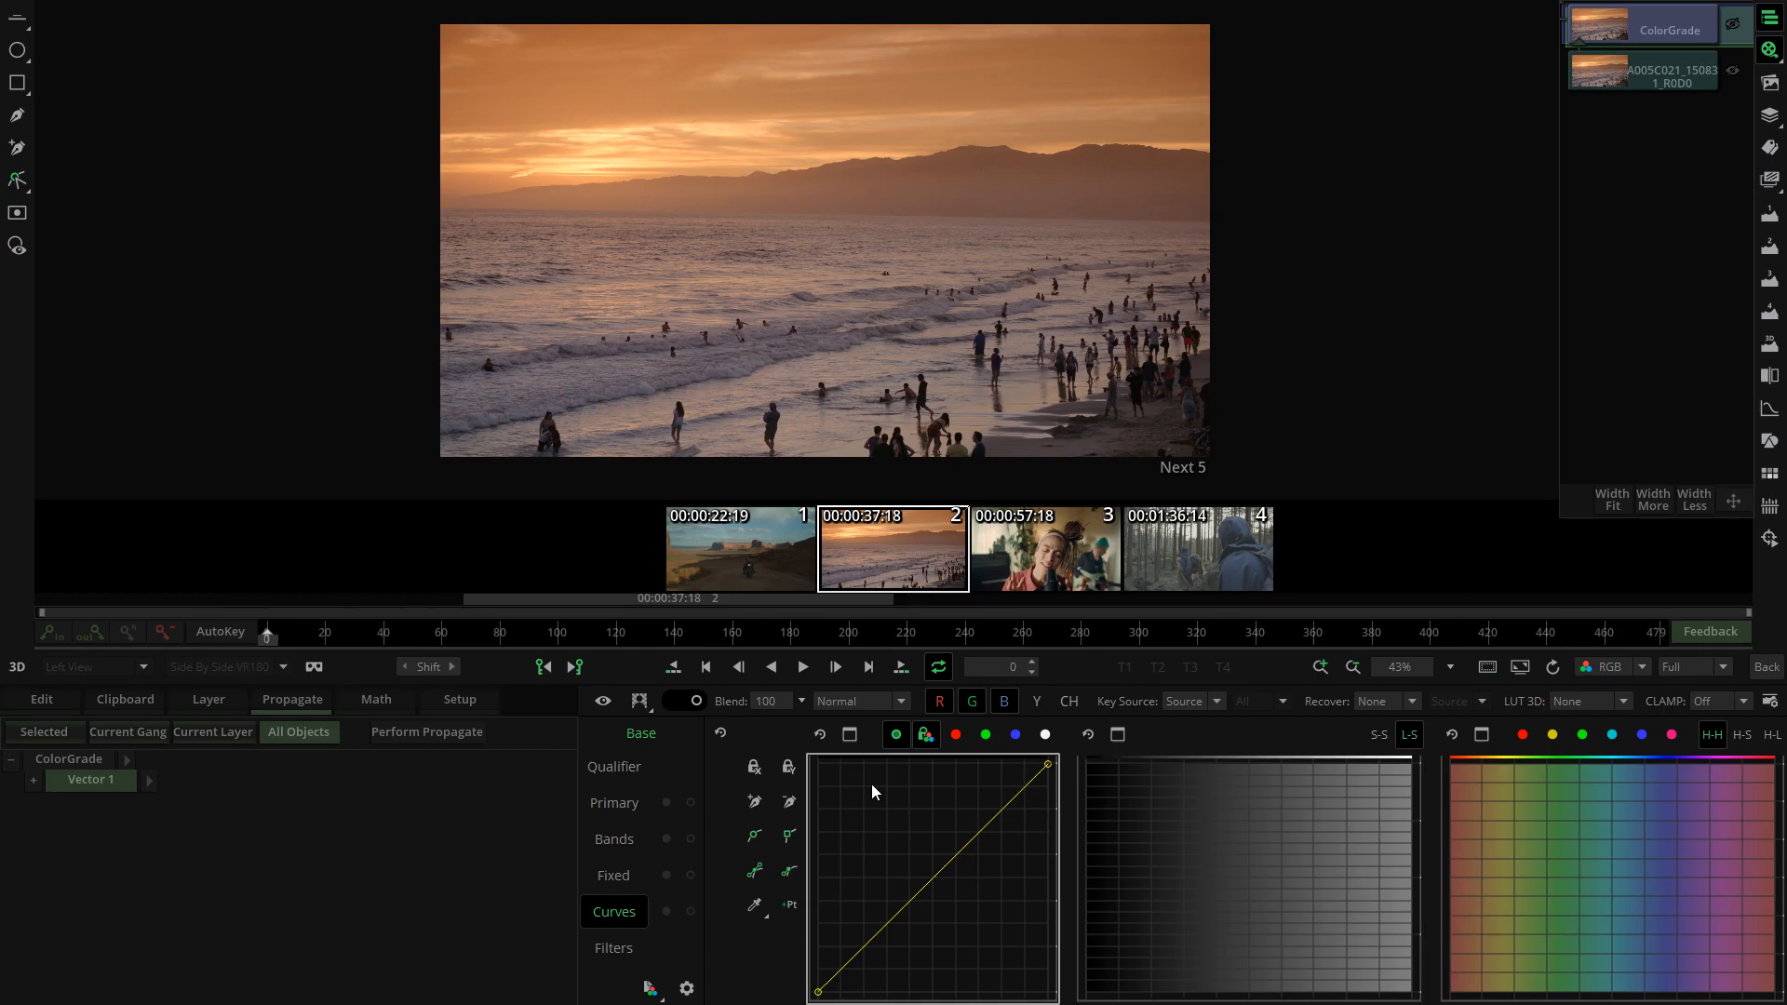
# - Open the RGB curves in a separate editor window, enlarge it, and position it over the picture
pyautogui.click(850, 740)
pyautogui.moveTo(703, 140); pyautogui.dragTo(641, 51)
pyautogui.moveTo(1015, 862); pyautogui.dragTo(965, 961)
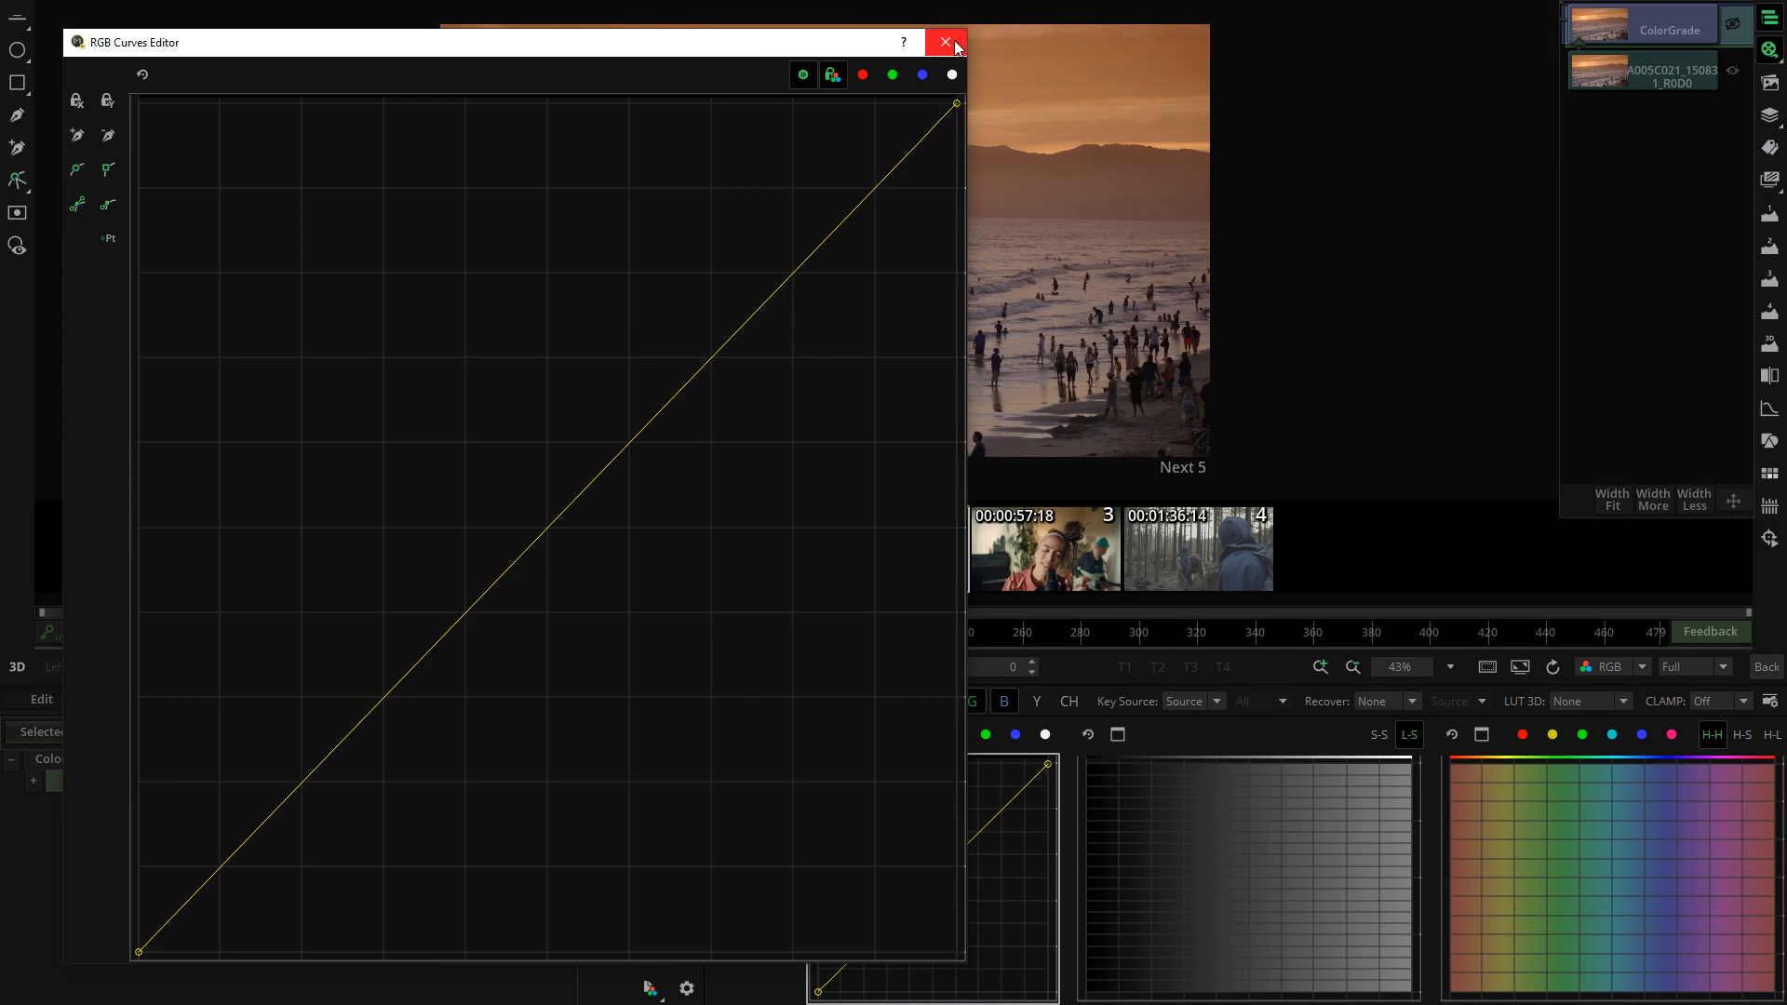
pyautogui.moveTo(768, 43); pyautogui.dragTo(812, 44)
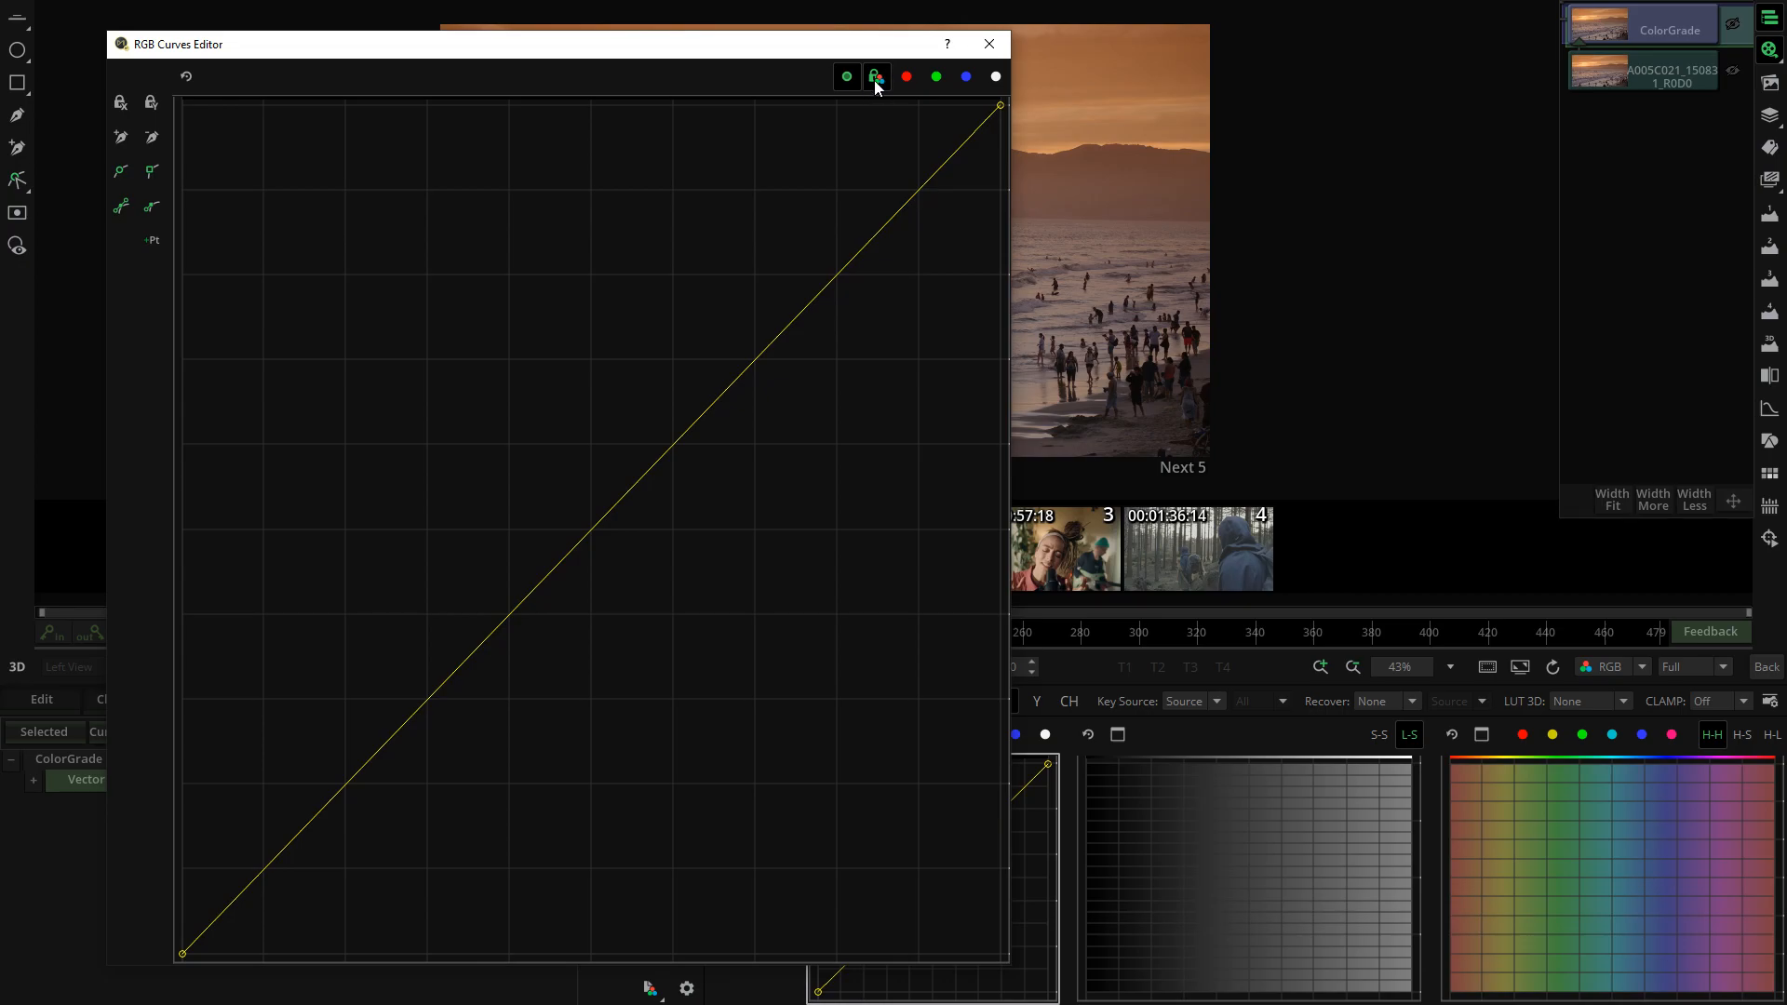
# - Isolate the master (white) curve in the RGB Curves Editor and raise it in the upper range
pyautogui.click(875, 82)
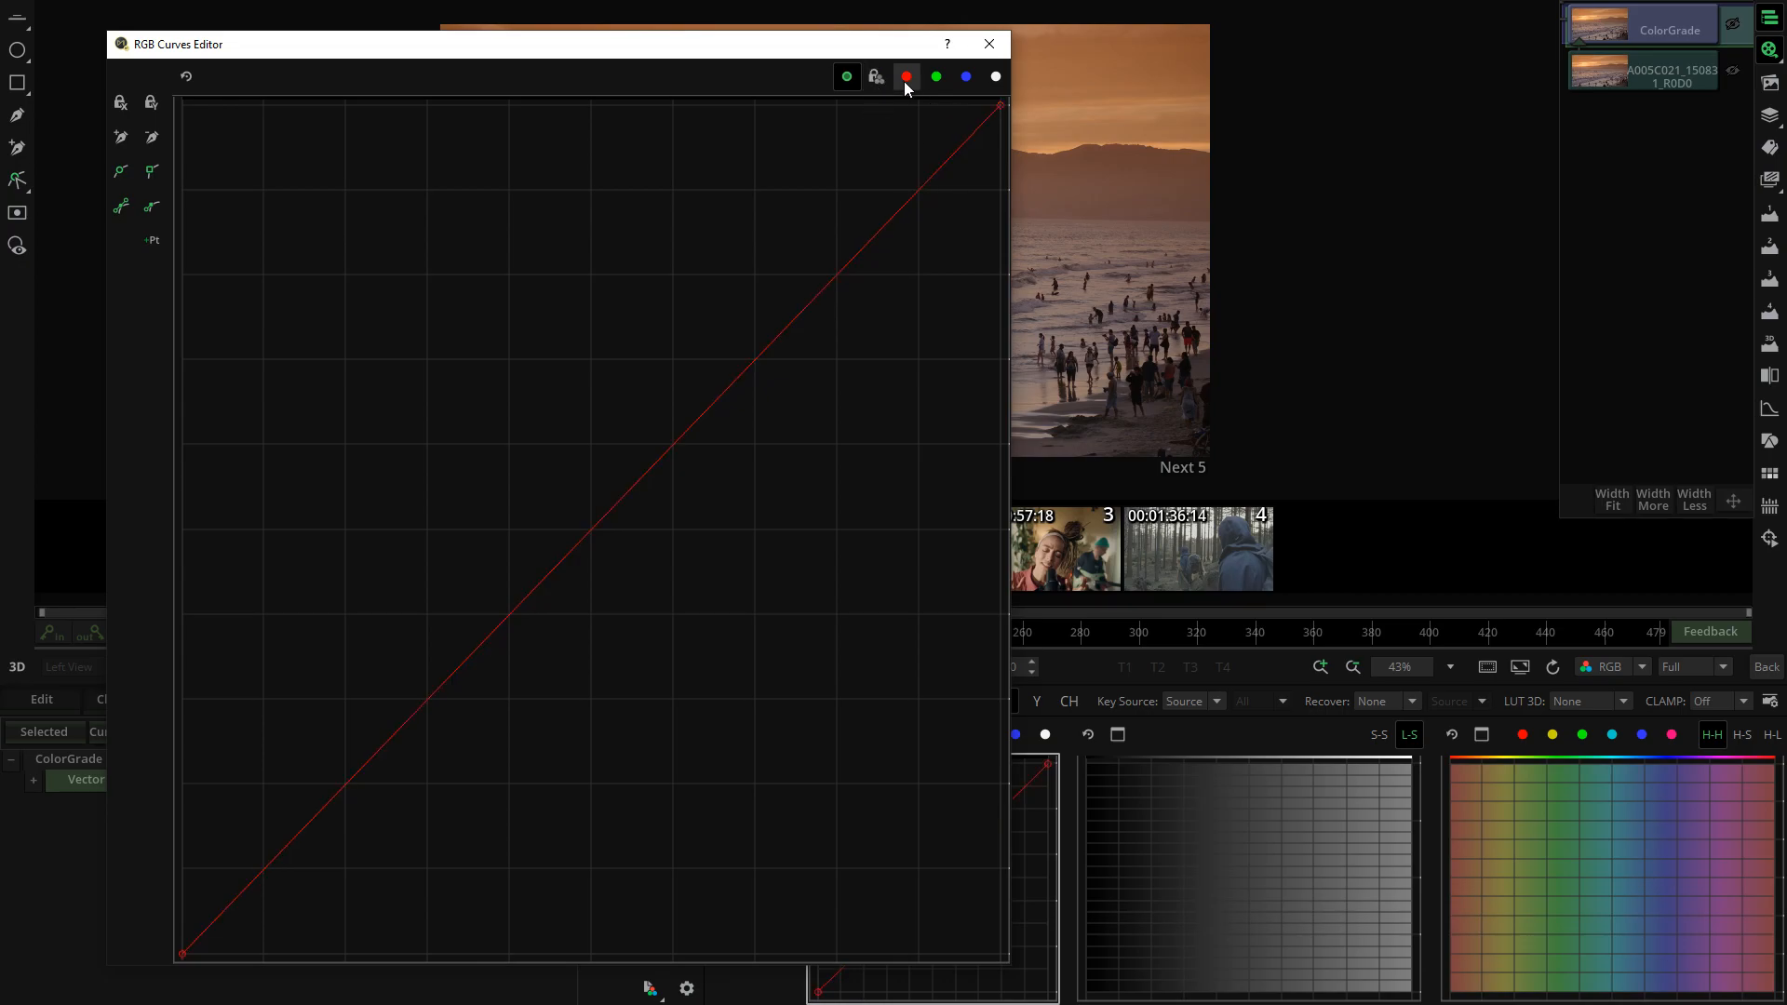
pyautogui.click(936, 78)
pyautogui.click(993, 80)
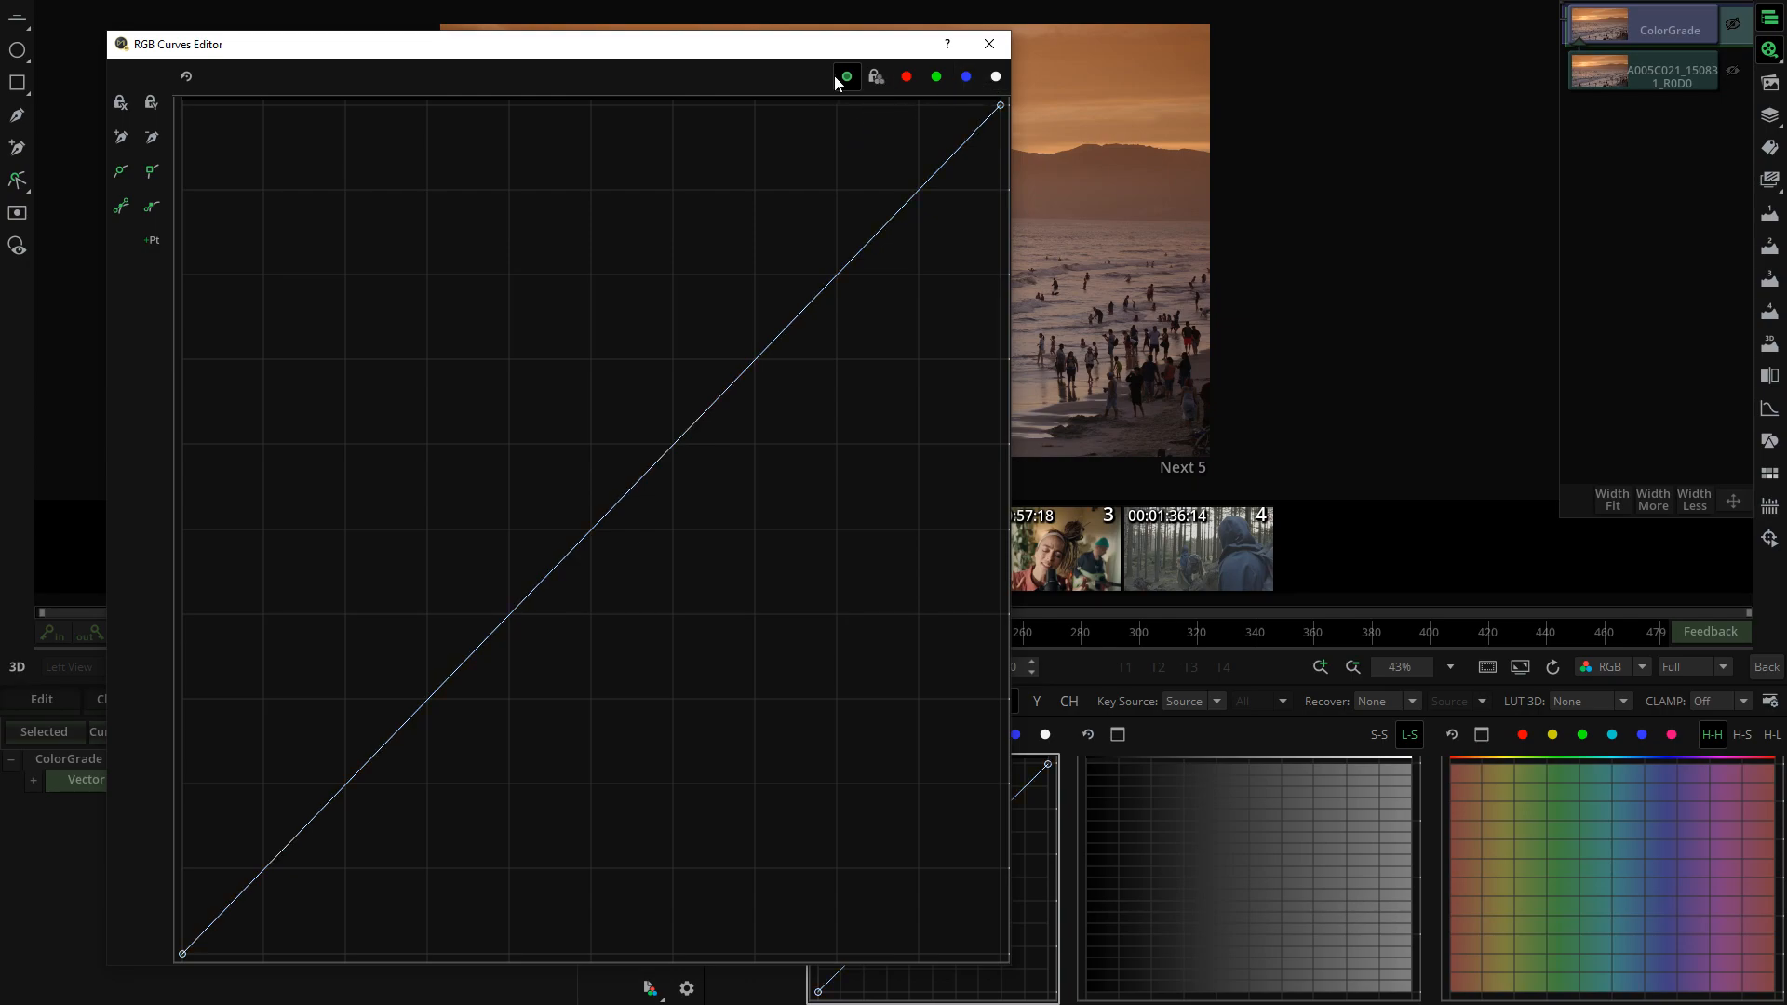
pyautogui.moveTo(886, 225); pyautogui.dragTo(836, 188)
# - Pull the red curve down in the upper range, show all channel curves together, and close the RGB Curves Editor
pyautogui.click(905, 79)
pyautogui.moveTo(791, 323); pyautogui.dragTo(844, 392)
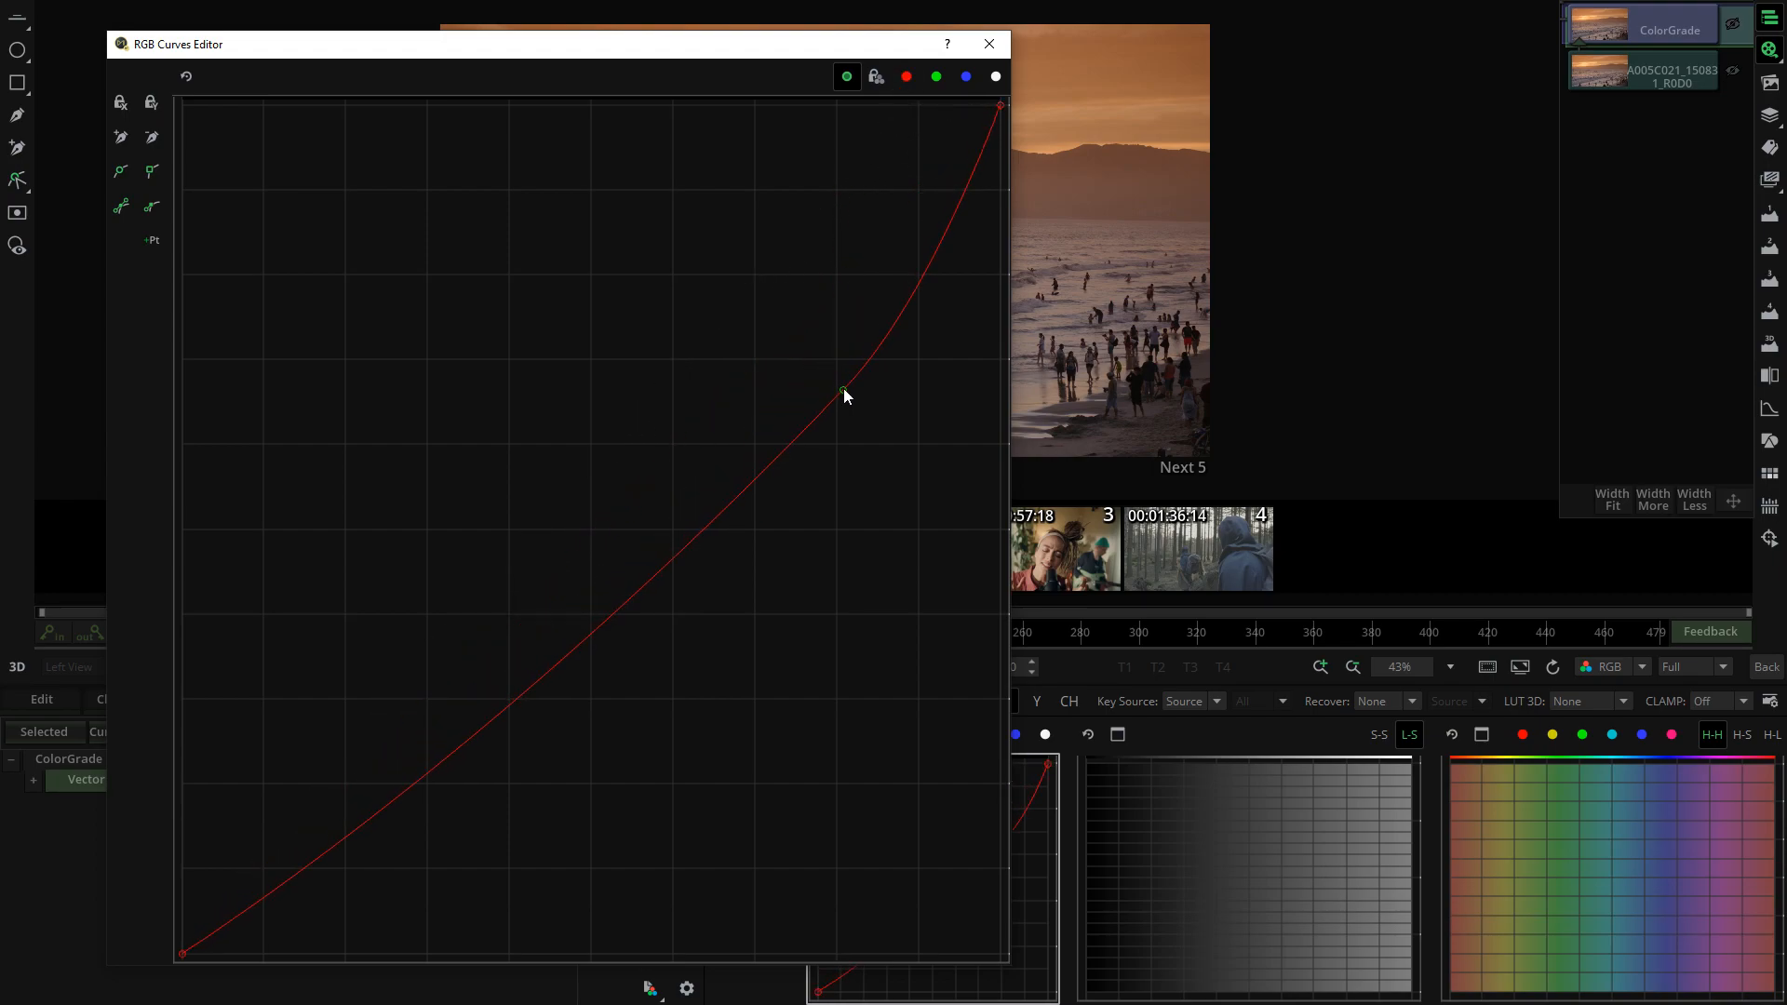
pyautogui.click(845, 80)
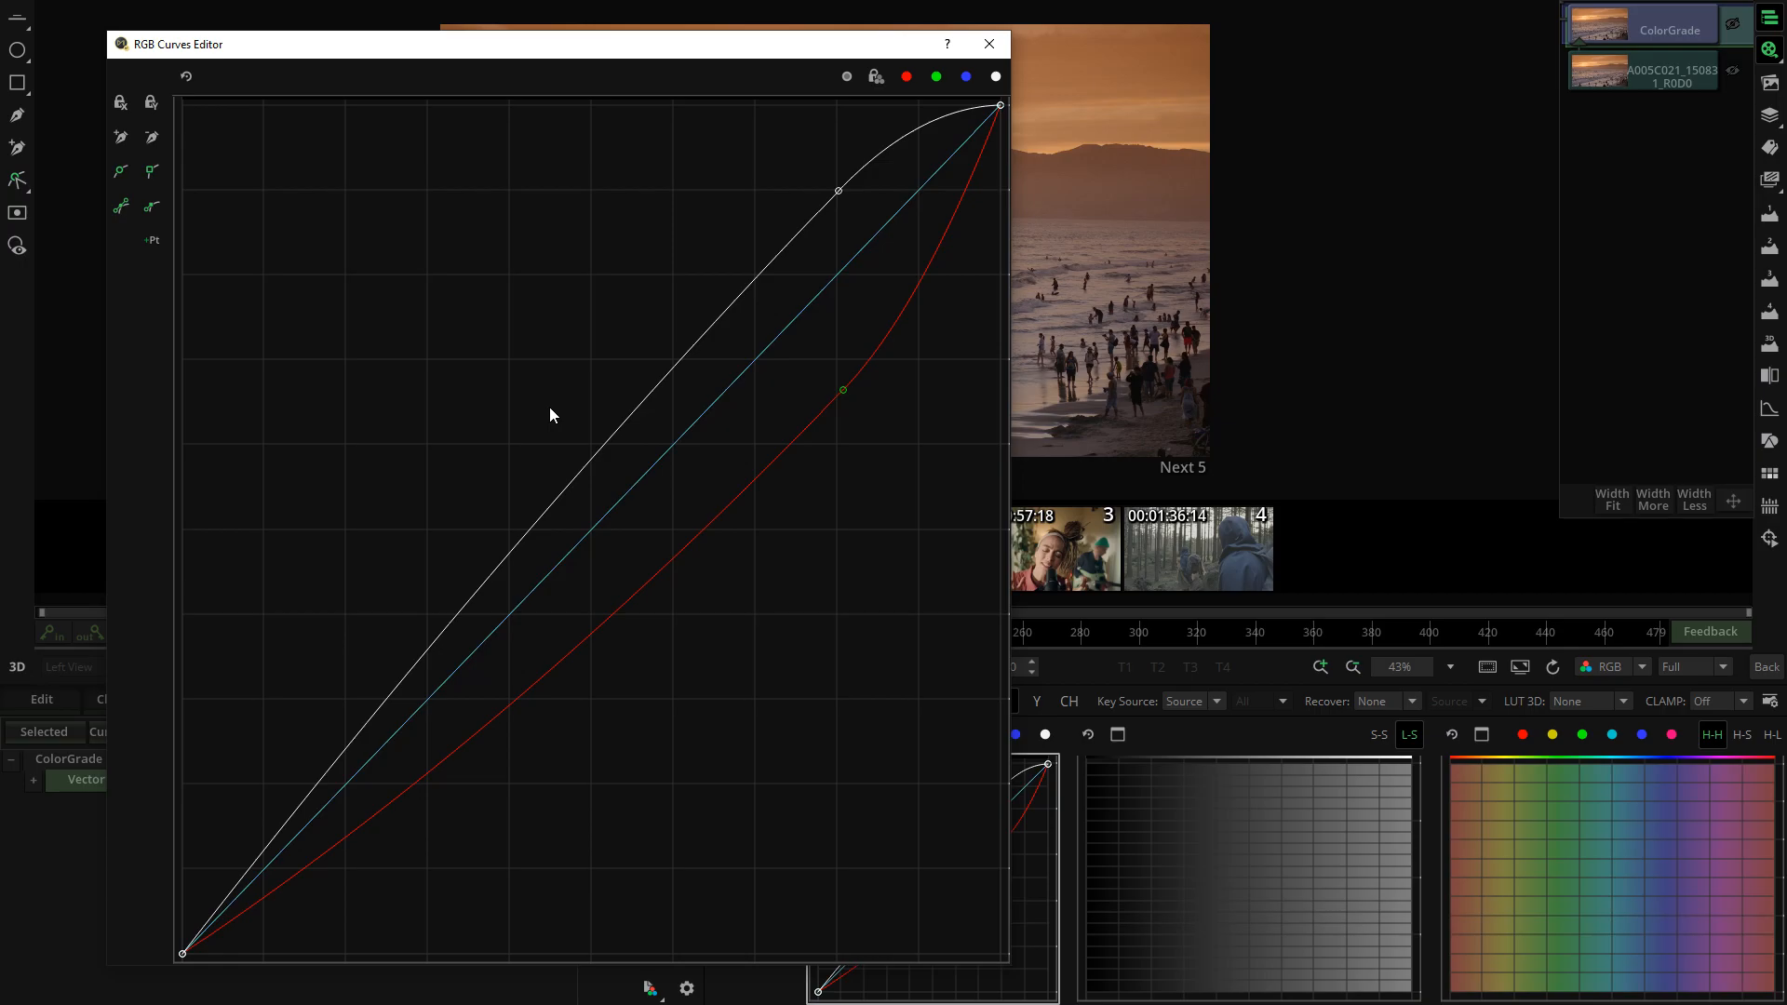
pyautogui.click(986, 45)
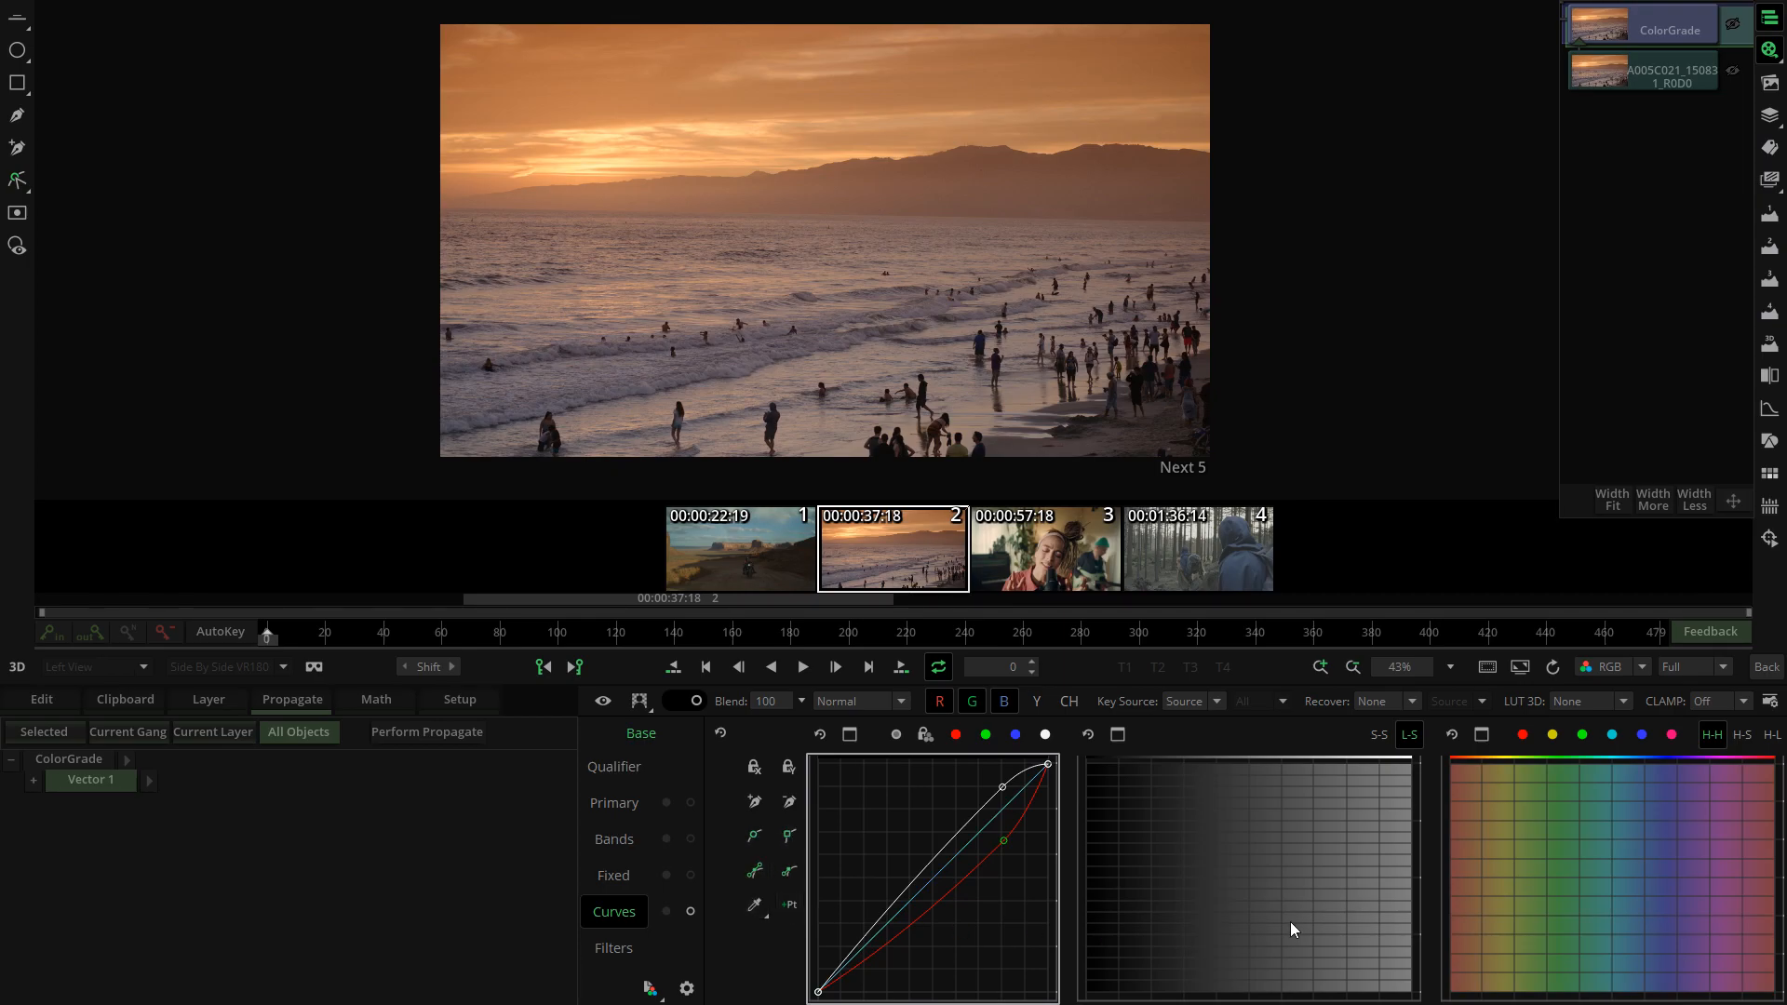
# - Activate the H-H hue curve graph, reset it, and adjust the curve at the green hue
pyautogui.click(1613, 852)
pyautogui.click(793, 906)
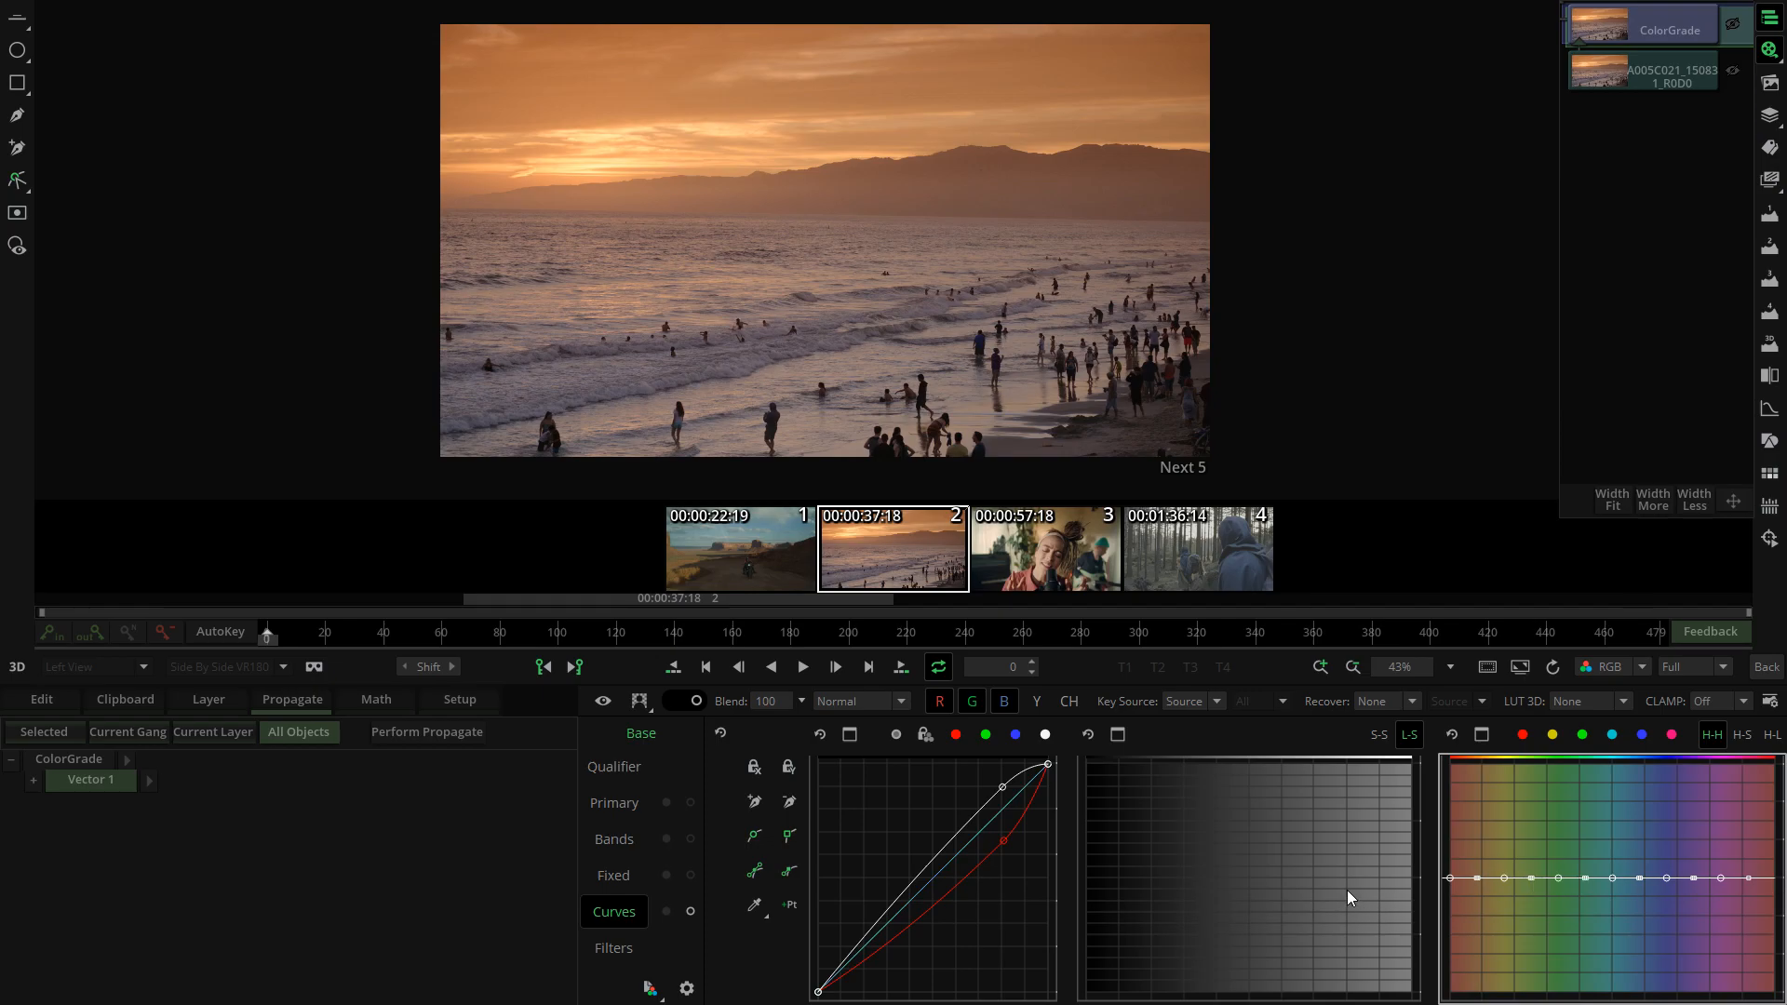
pyautogui.click(1454, 733)
pyautogui.click(1581, 735)
pyautogui.moveTo(1556, 908); pyautogui.dragTo(1557, 927)
# - Open the Filters controls and compare the Blur and Sharp filter options, ending on Blur
pyautogui.click(610, 948)
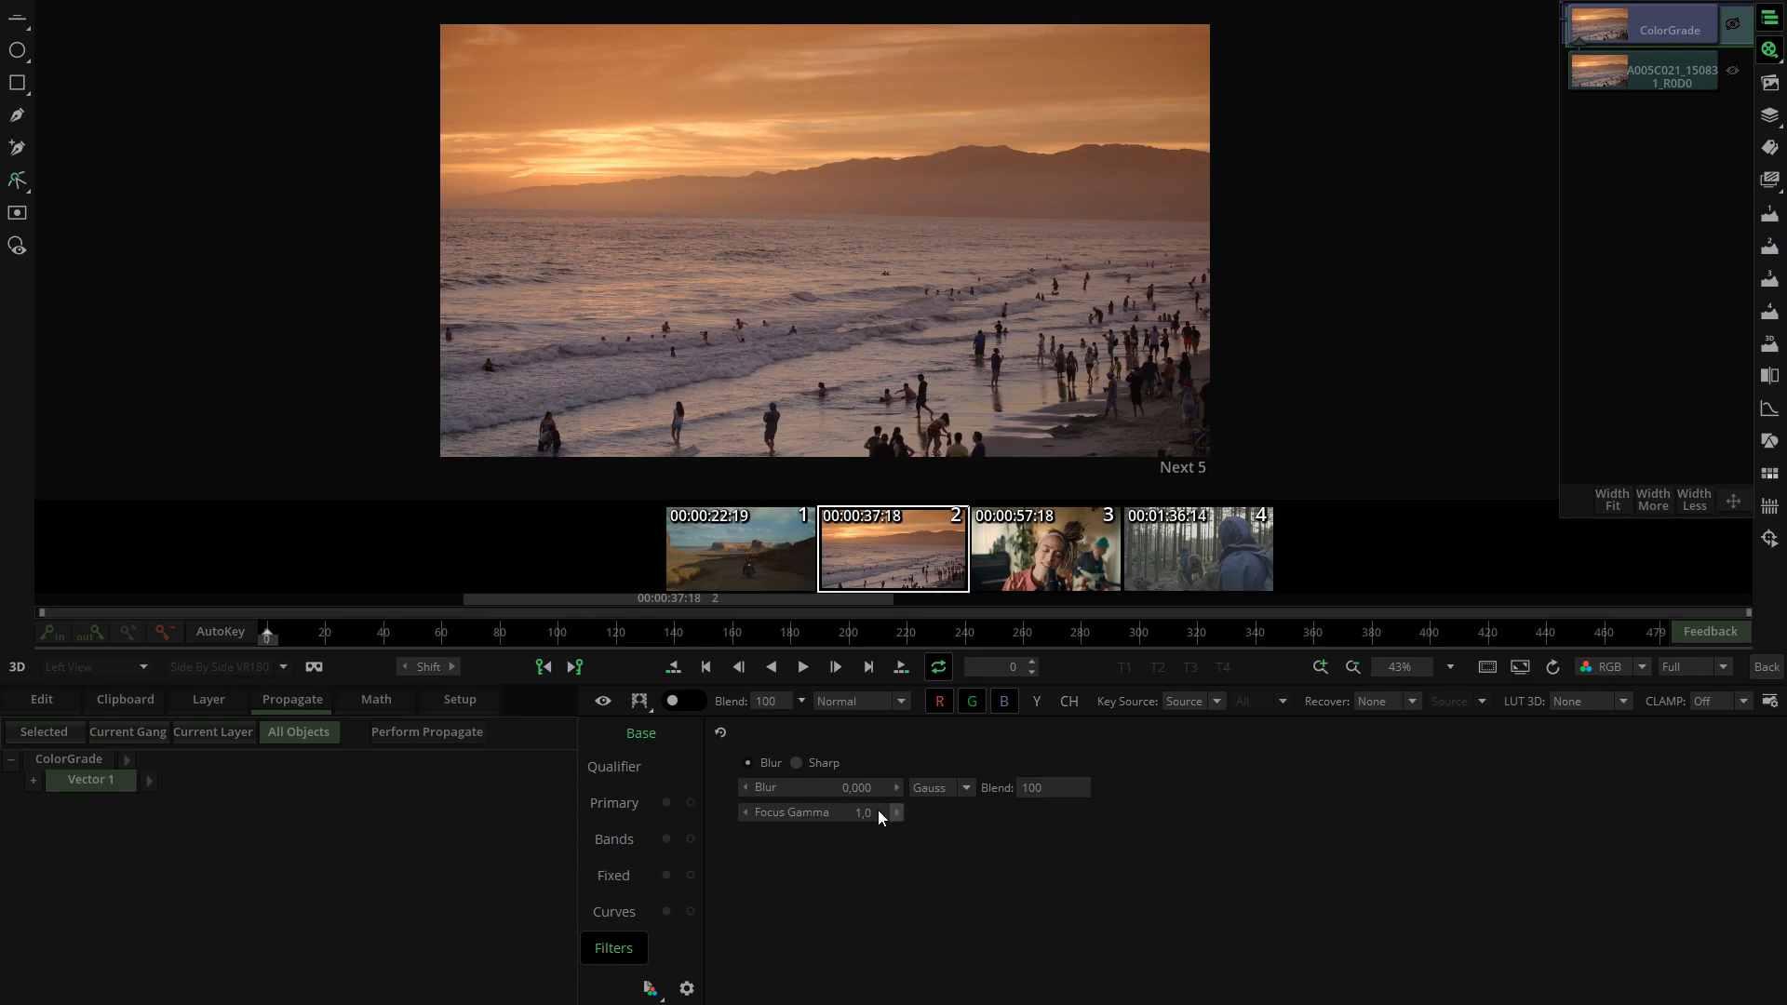
pyautogui.click(813, 761)
pyautogui.click(769, 763)
pyautogui.click(819, 763)
pyautogui.click(748, 760)
# - Open the Qualifier and view its HSL, RGB, 3D and MLayer keying modes in turn
pyautogui.click(624, 767)
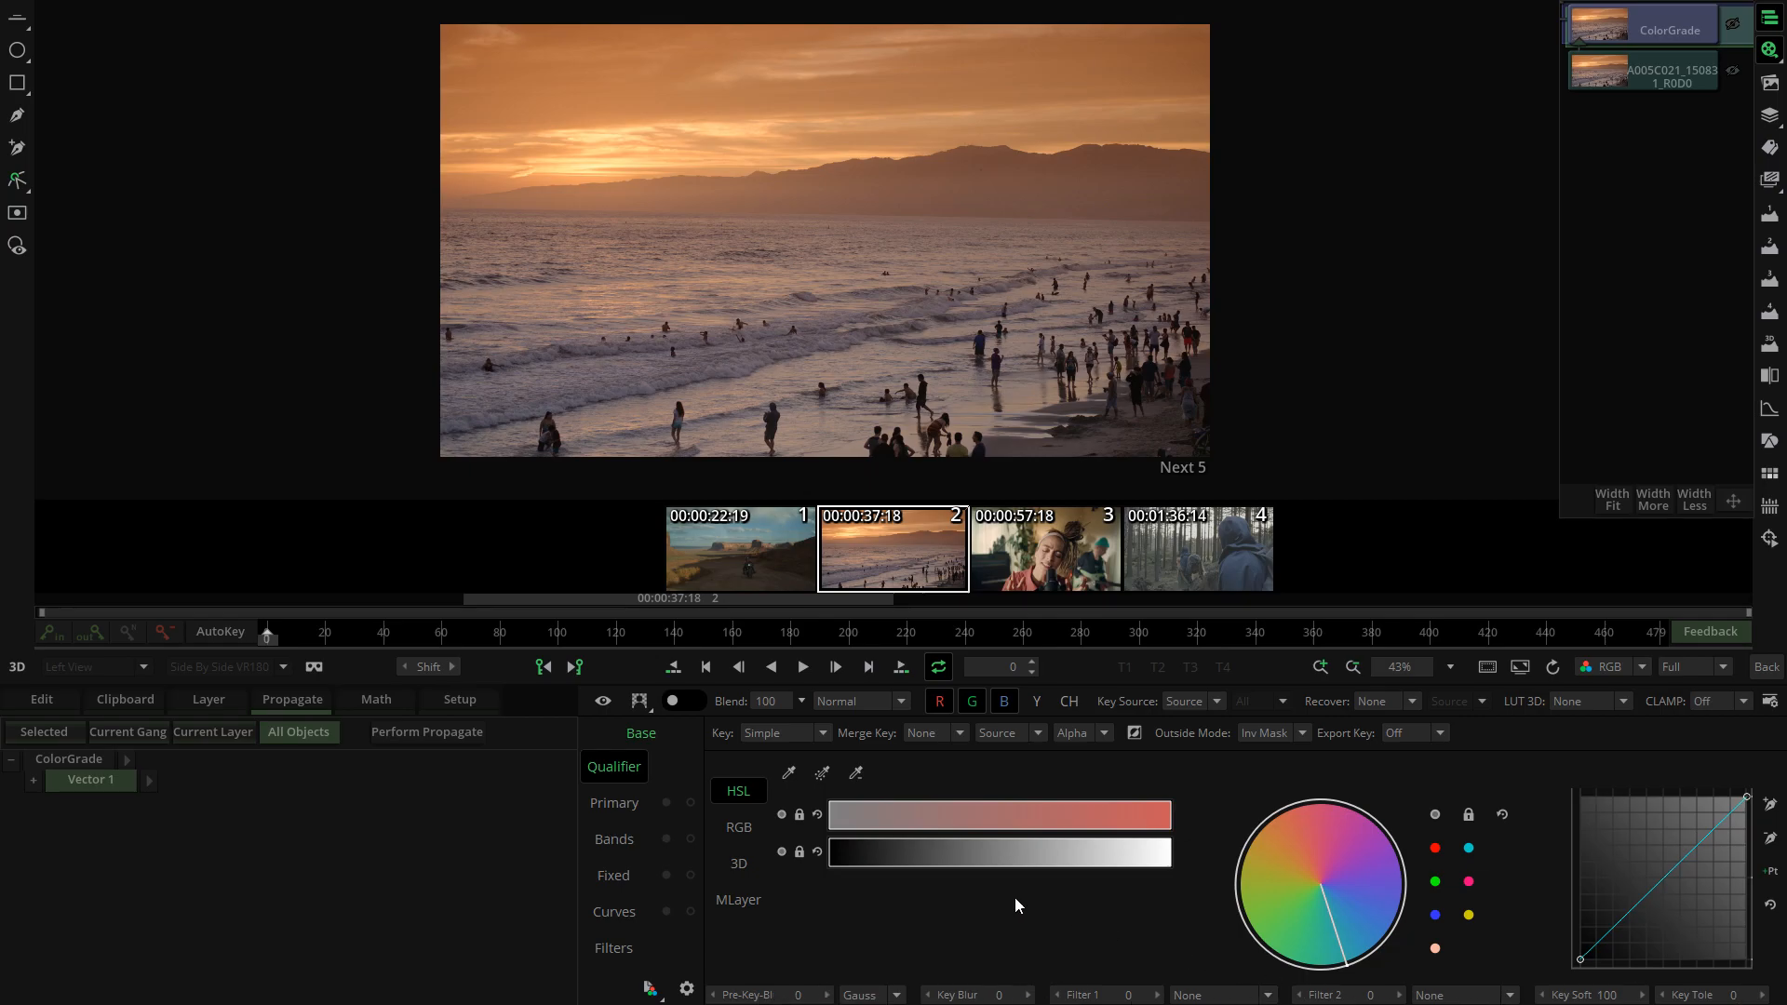
pyautogui.click(742, 828)
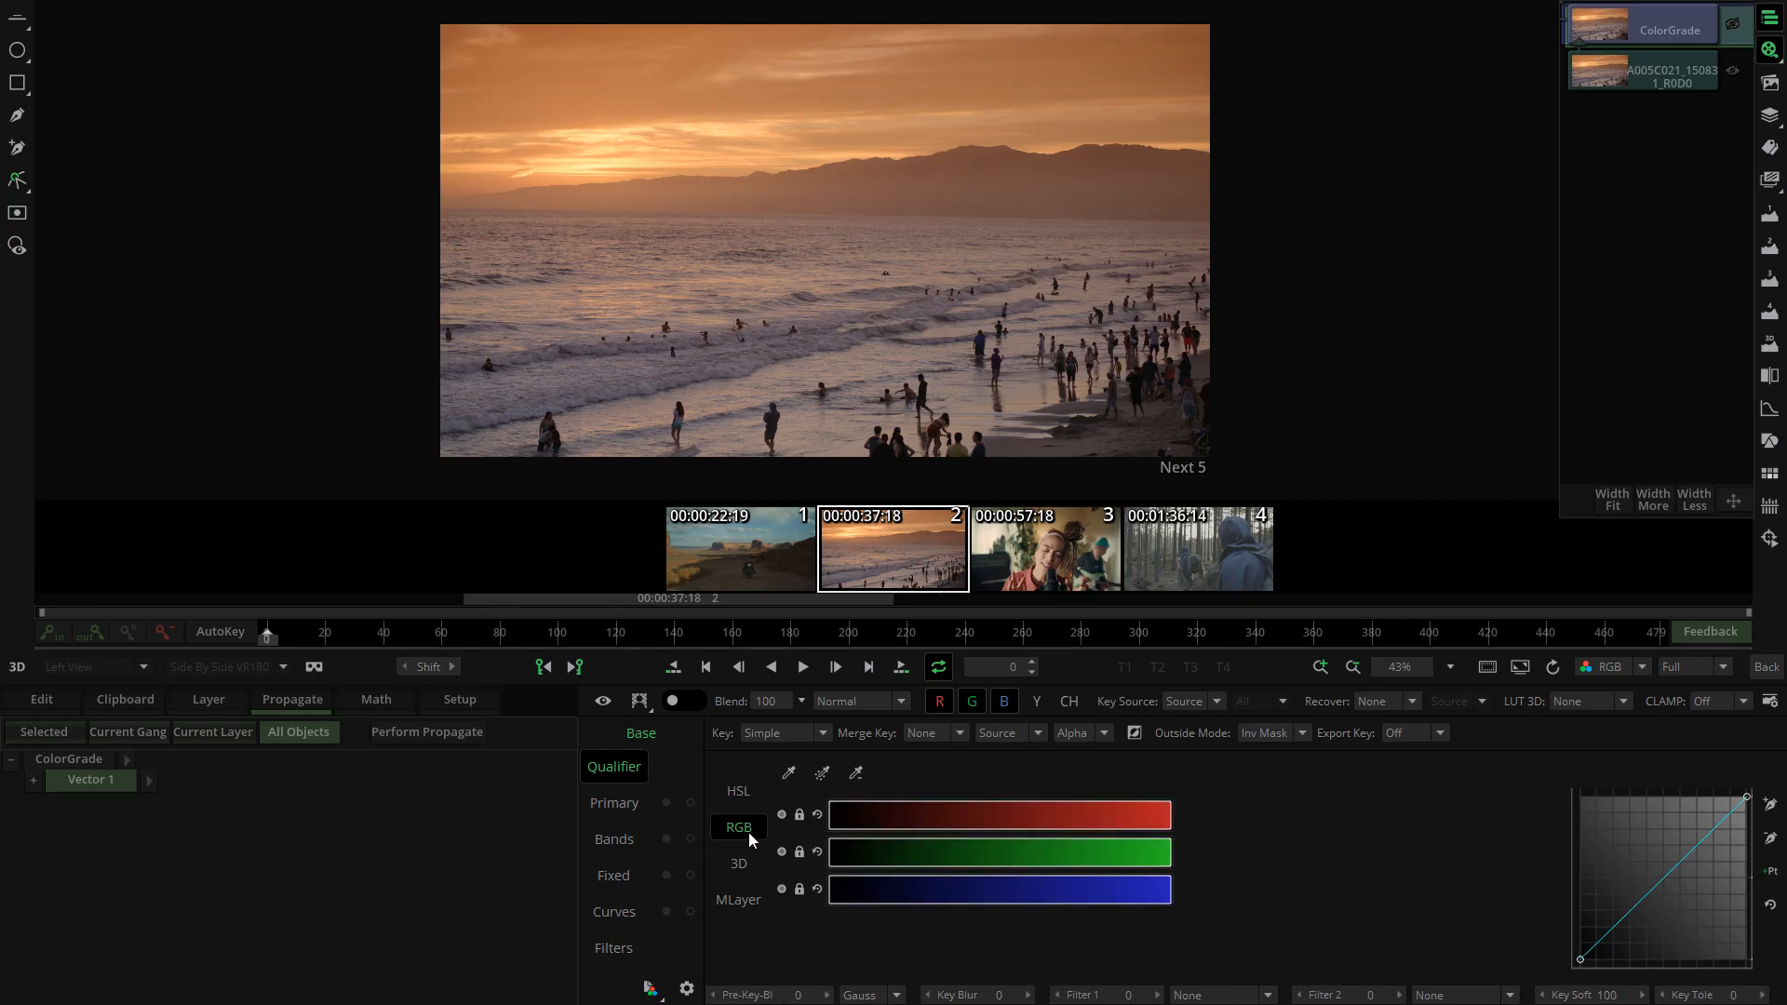
pyautogui.click(732, 867)
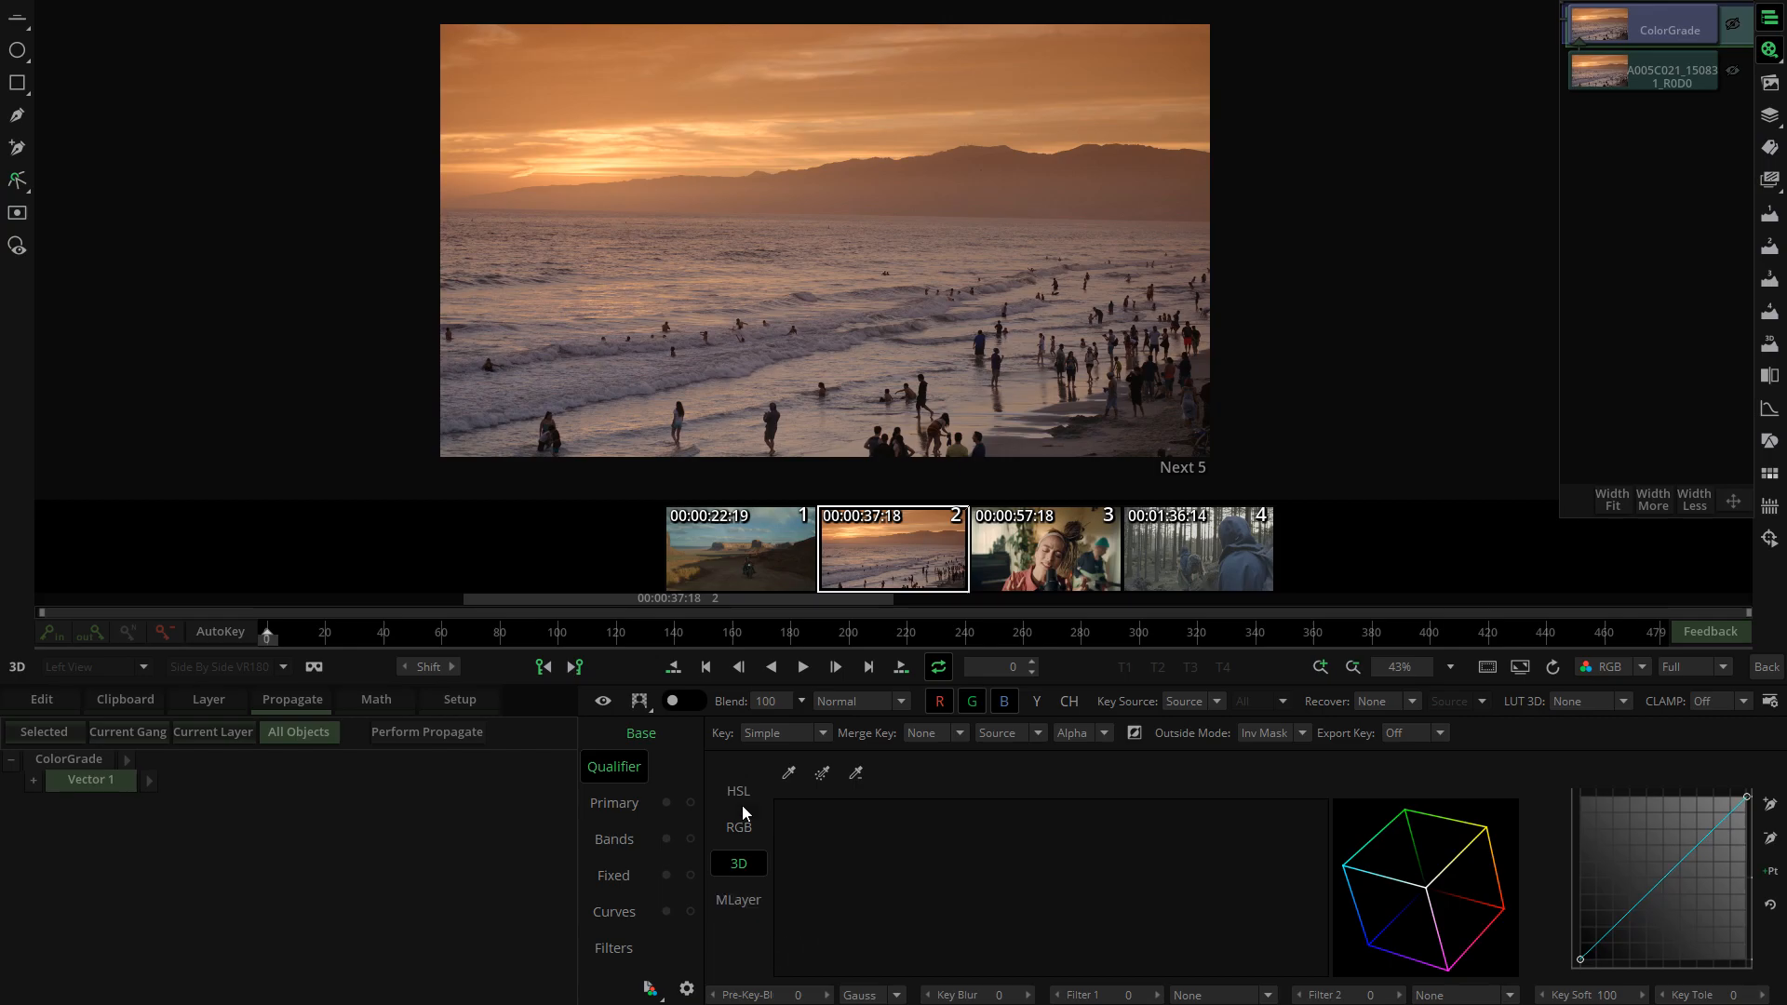
pyautogui.click(735, 901)
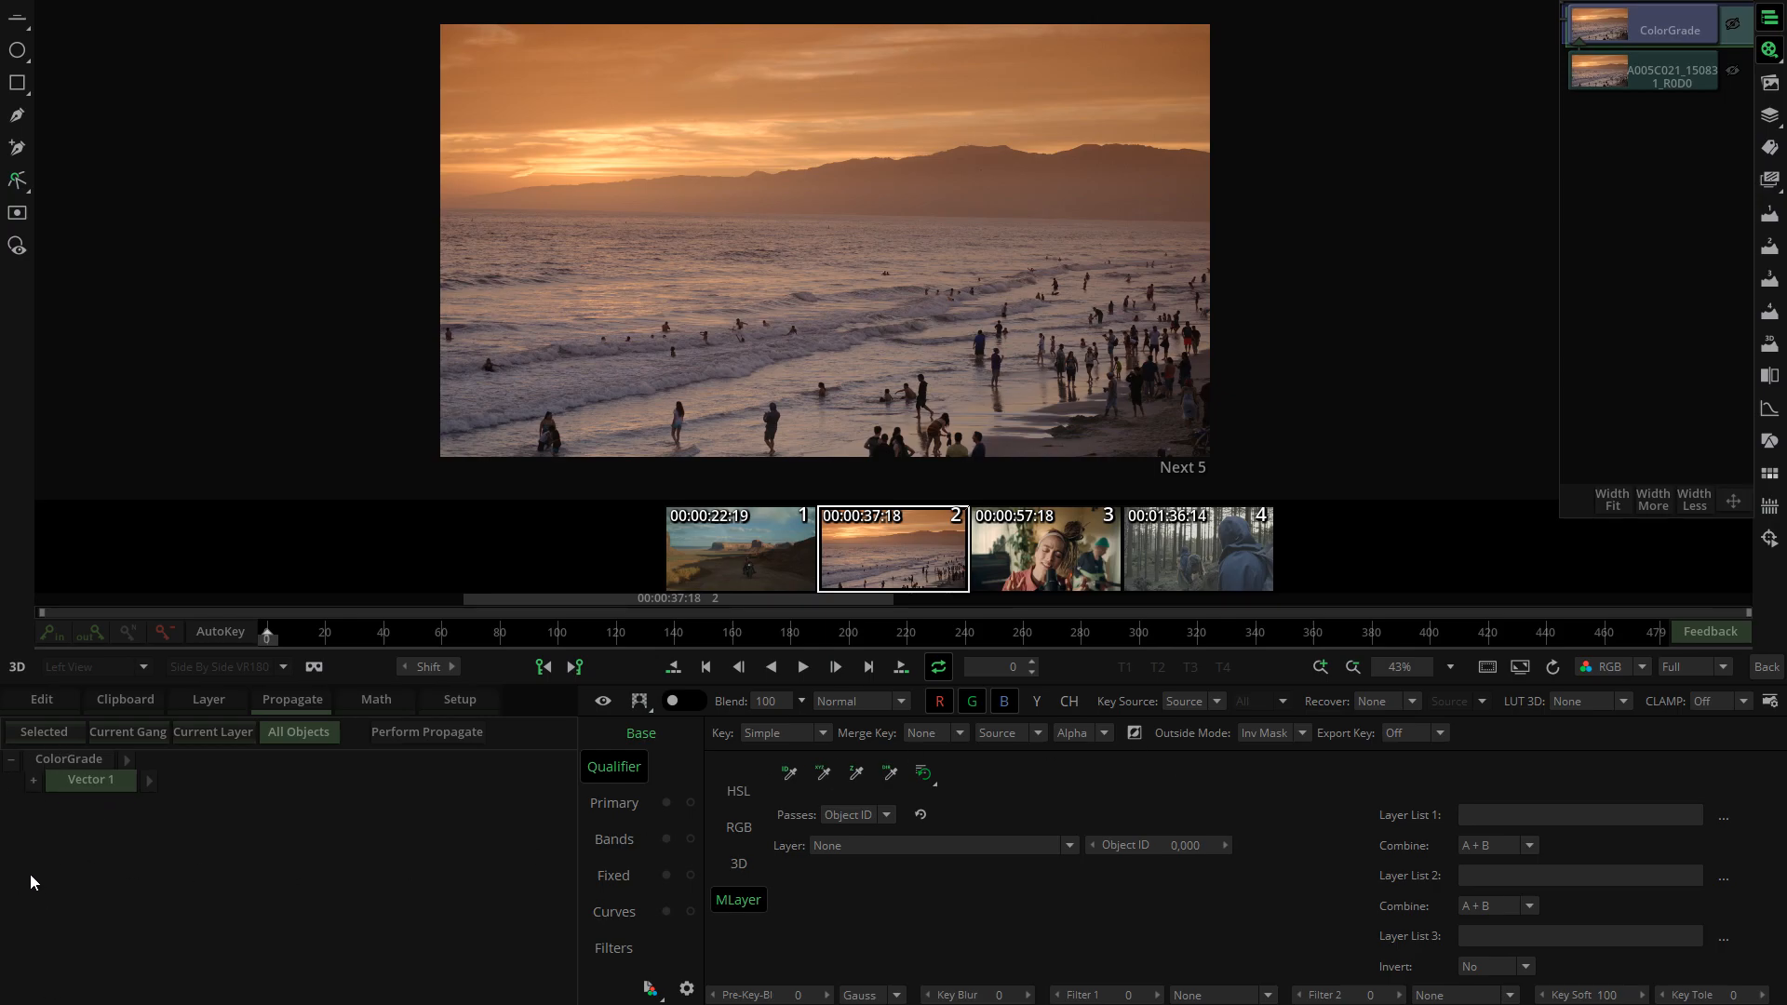
# - Look through the parameters of Vector 1, then check the MLayer Passes options and the Layer List 1 selection
pyautogui.click(32, 780)
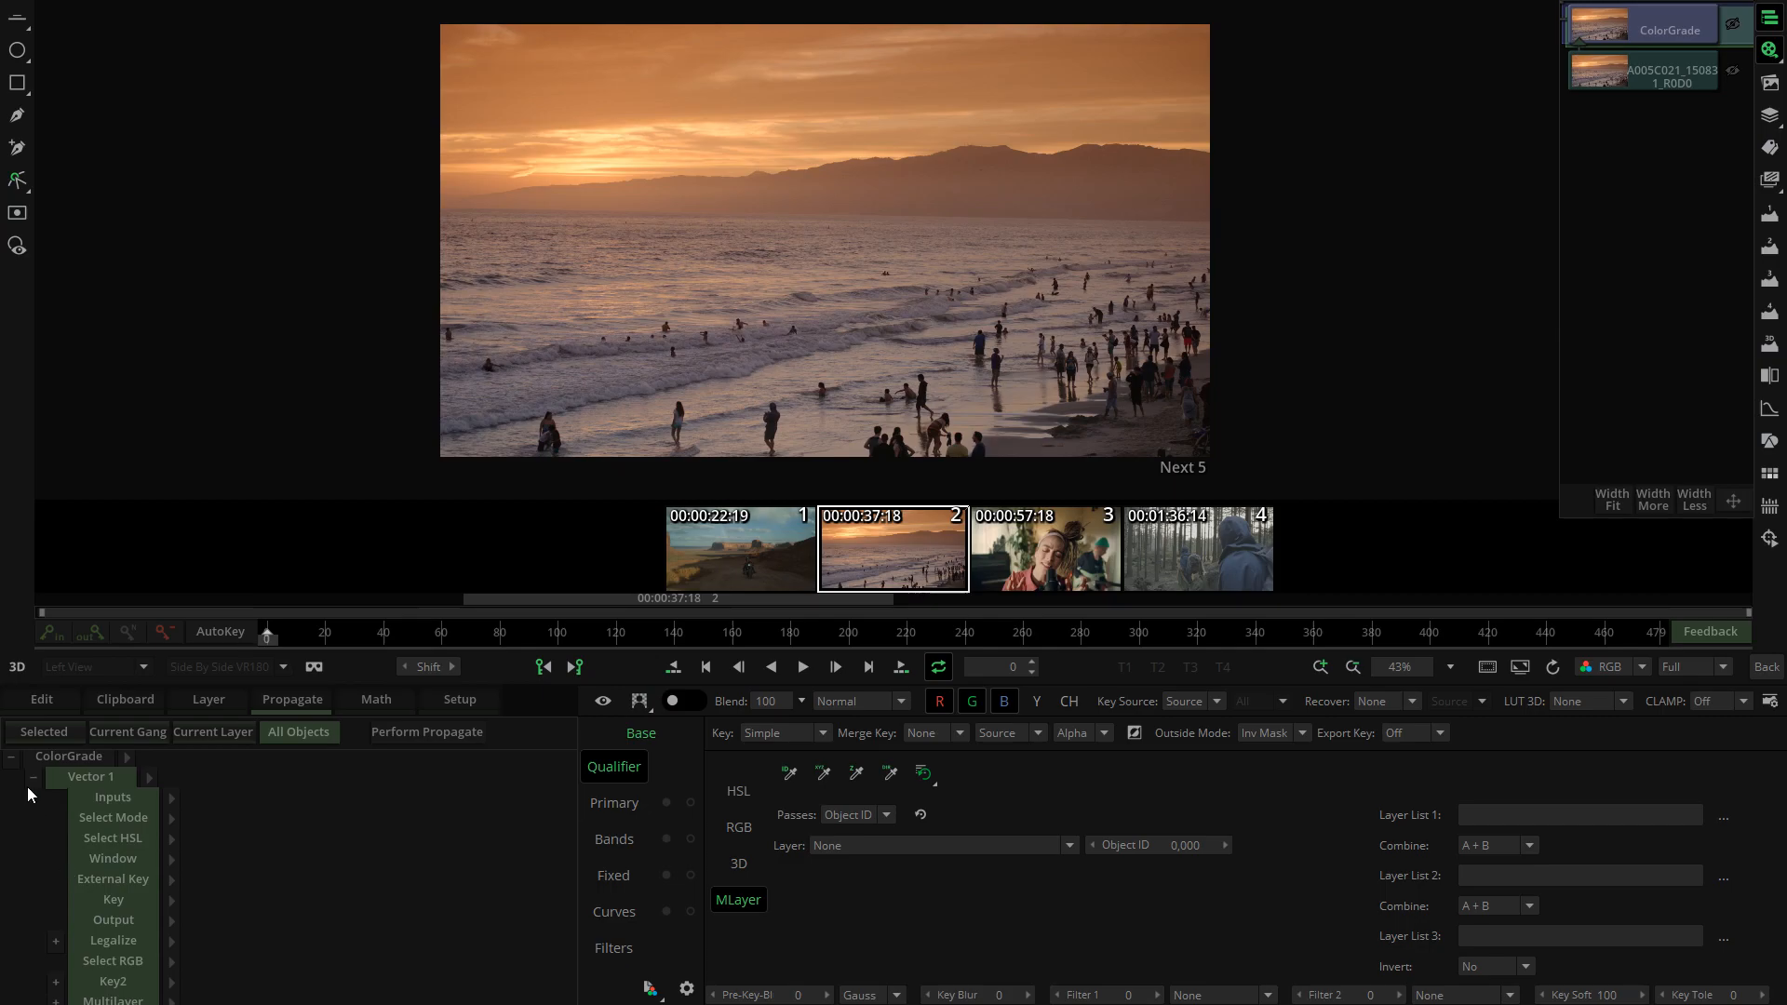
pyautogui.click(28, 781)
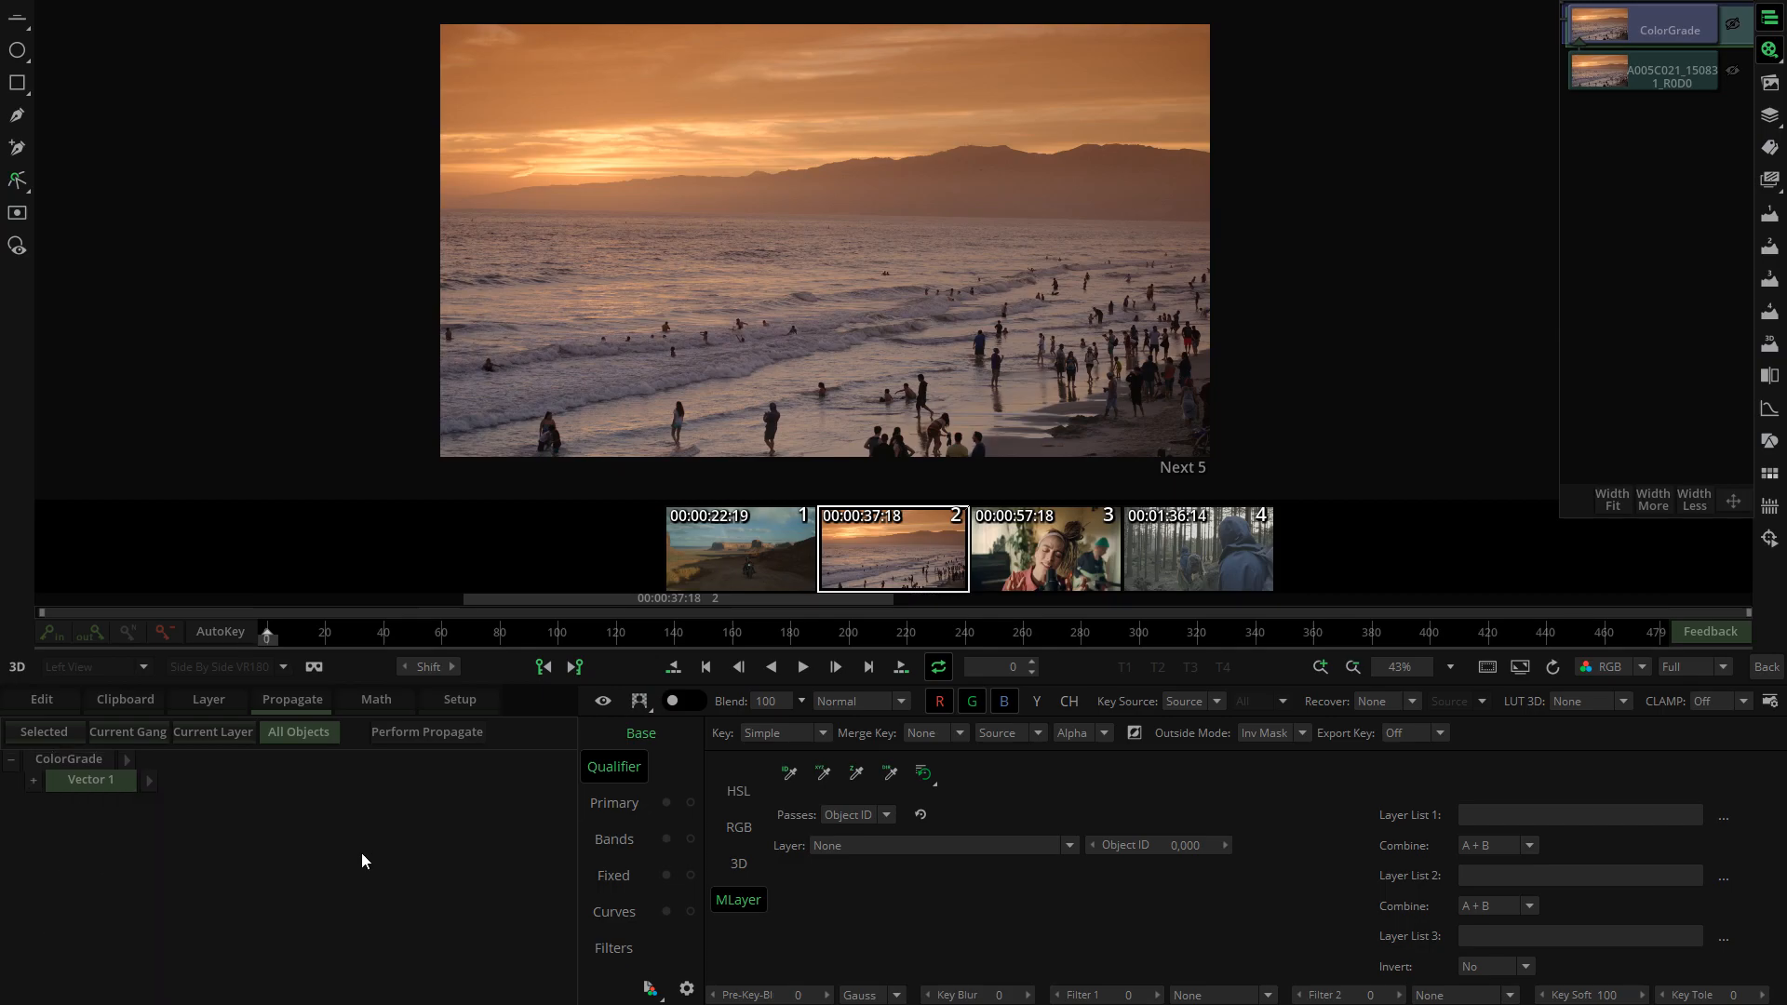
pyautogui.click(887, 817)
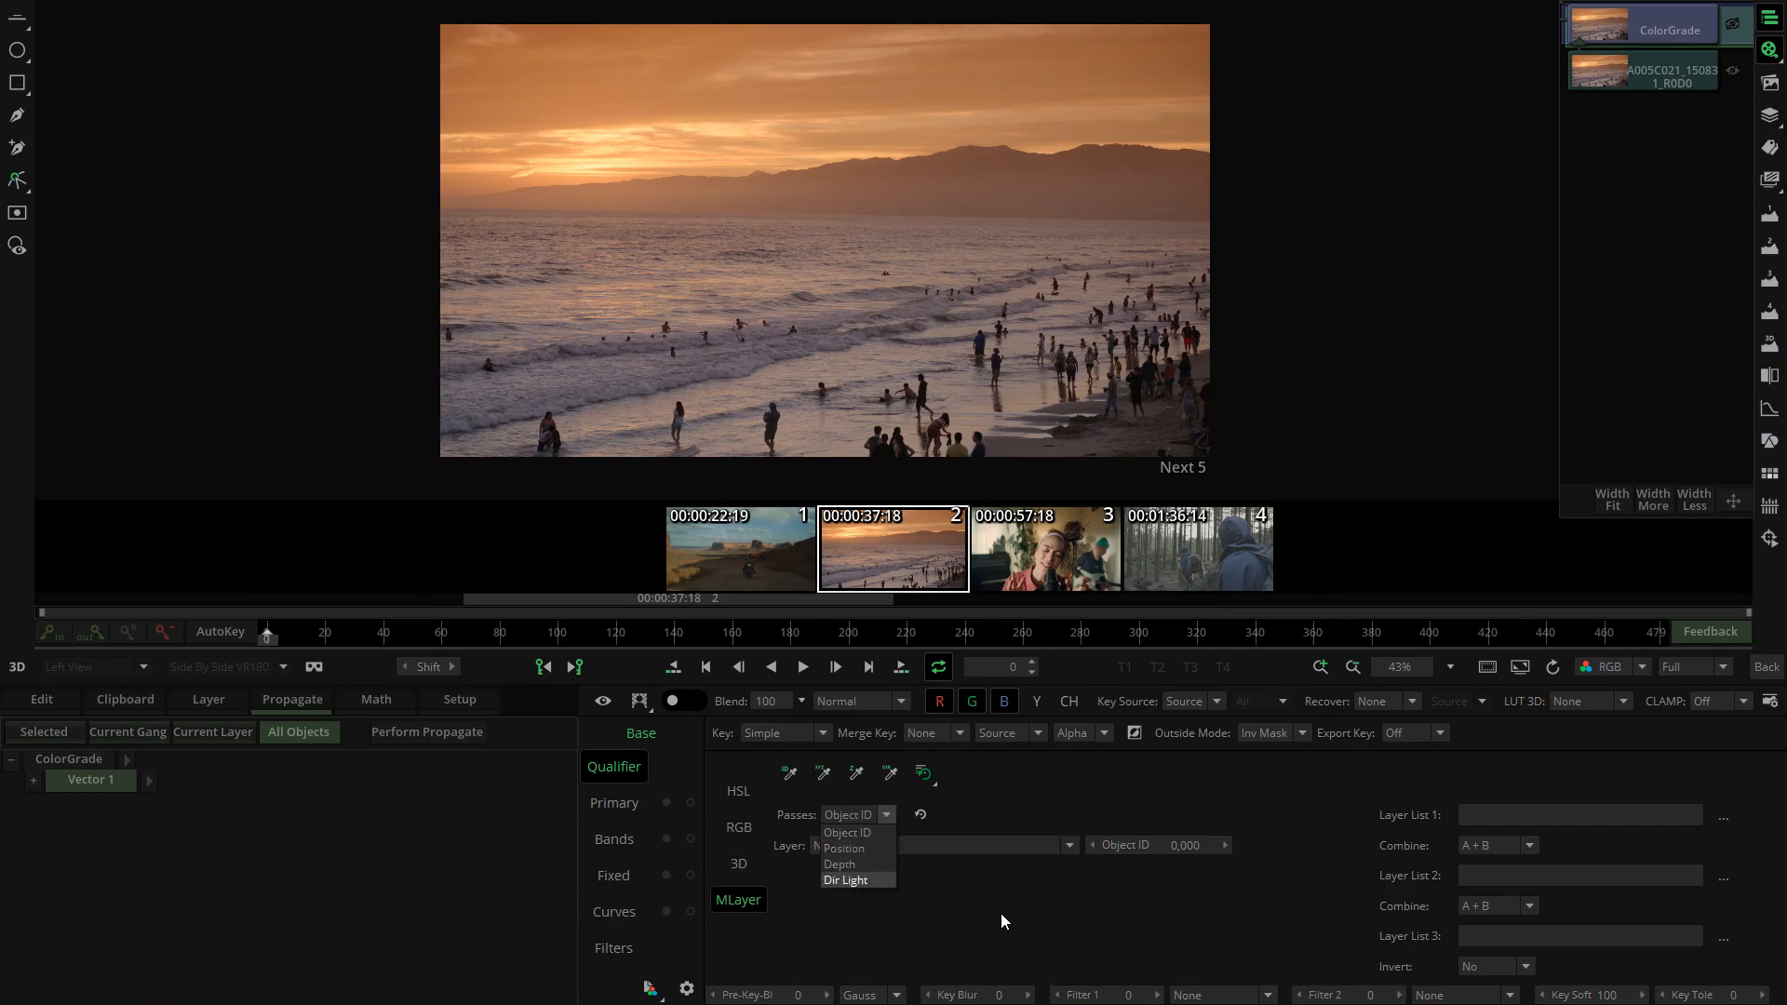
pyautogui.click(969, 914)
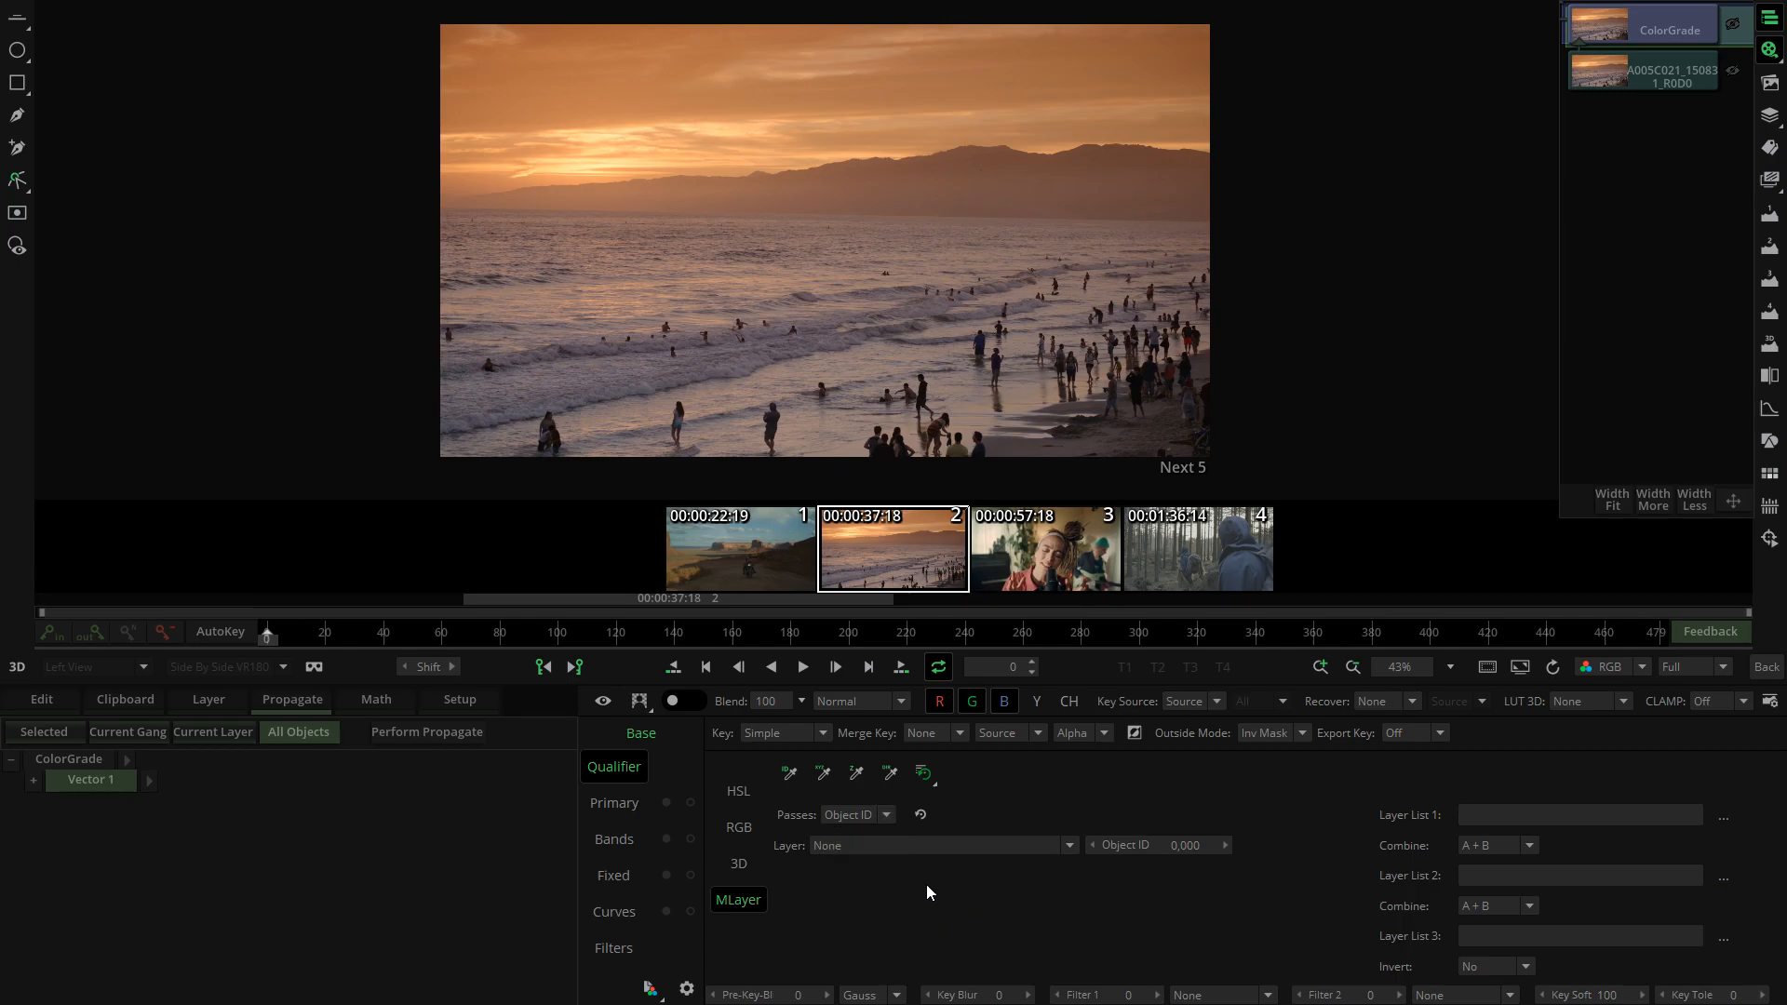
pyautogui.click(1718, 813)
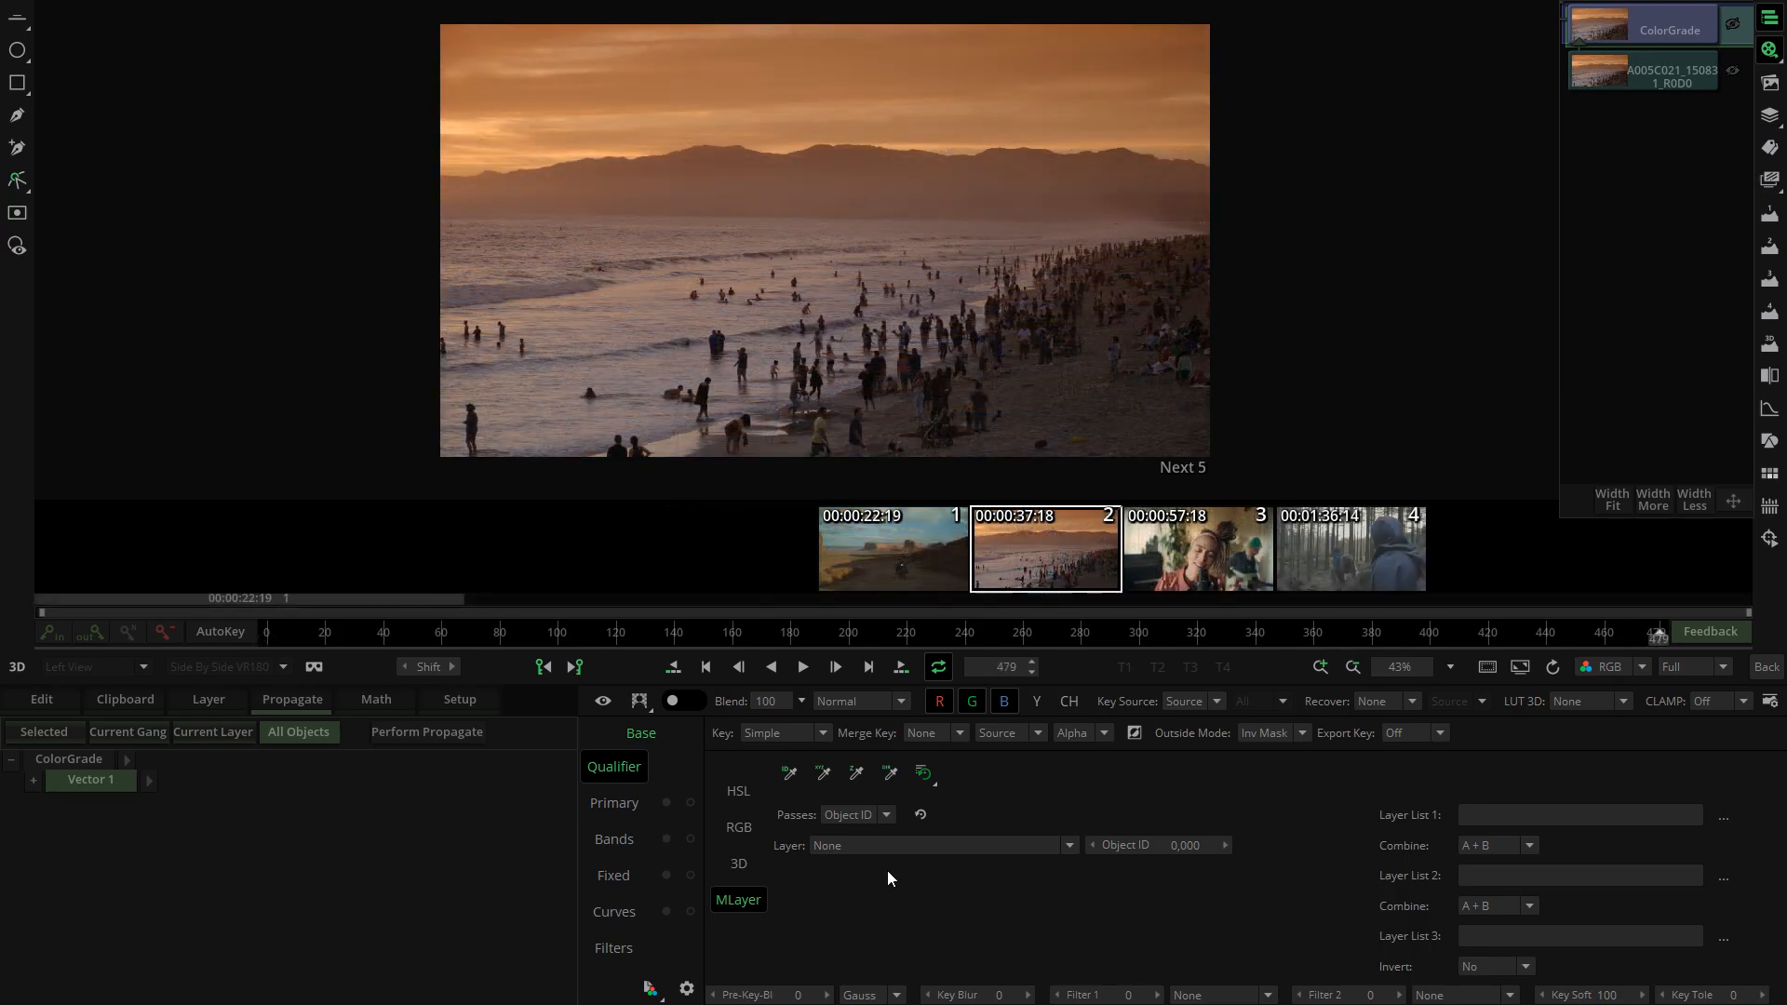
# - Return the qualifier to HSL mode, select clip 3 at 00:00:57:18, and display its key matte
pyautogui.click(747, 795)
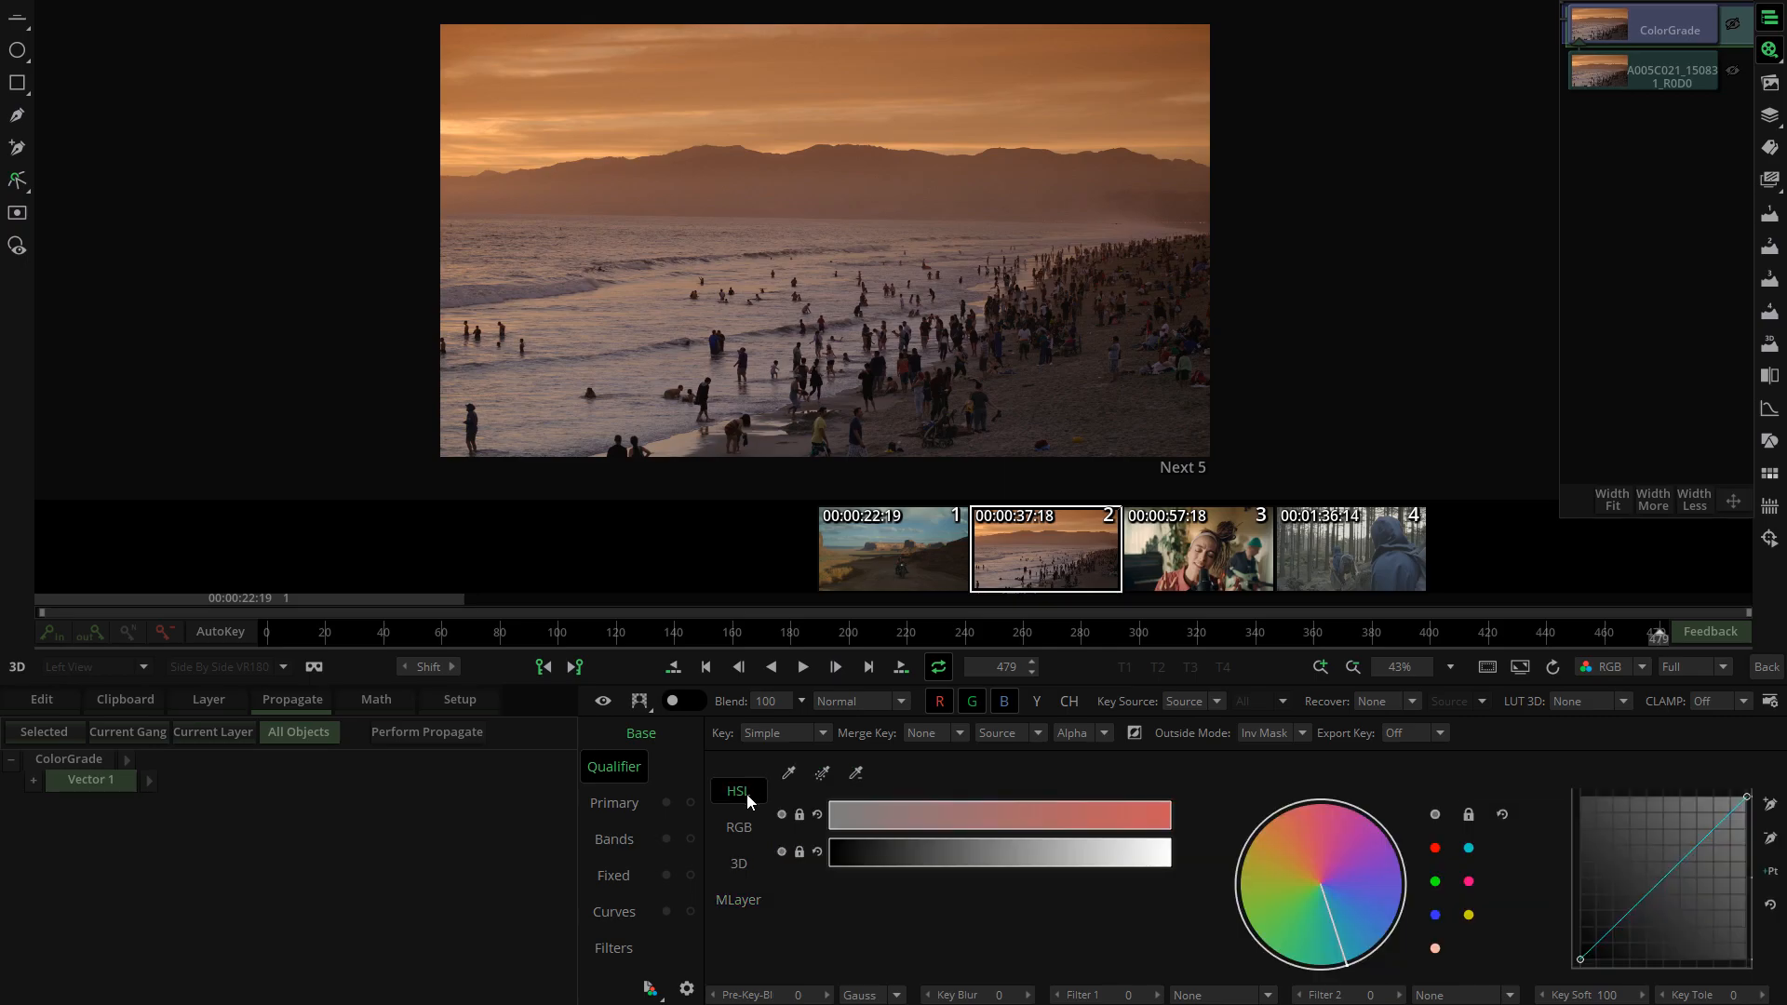
pyautogui.click(1198, 563)
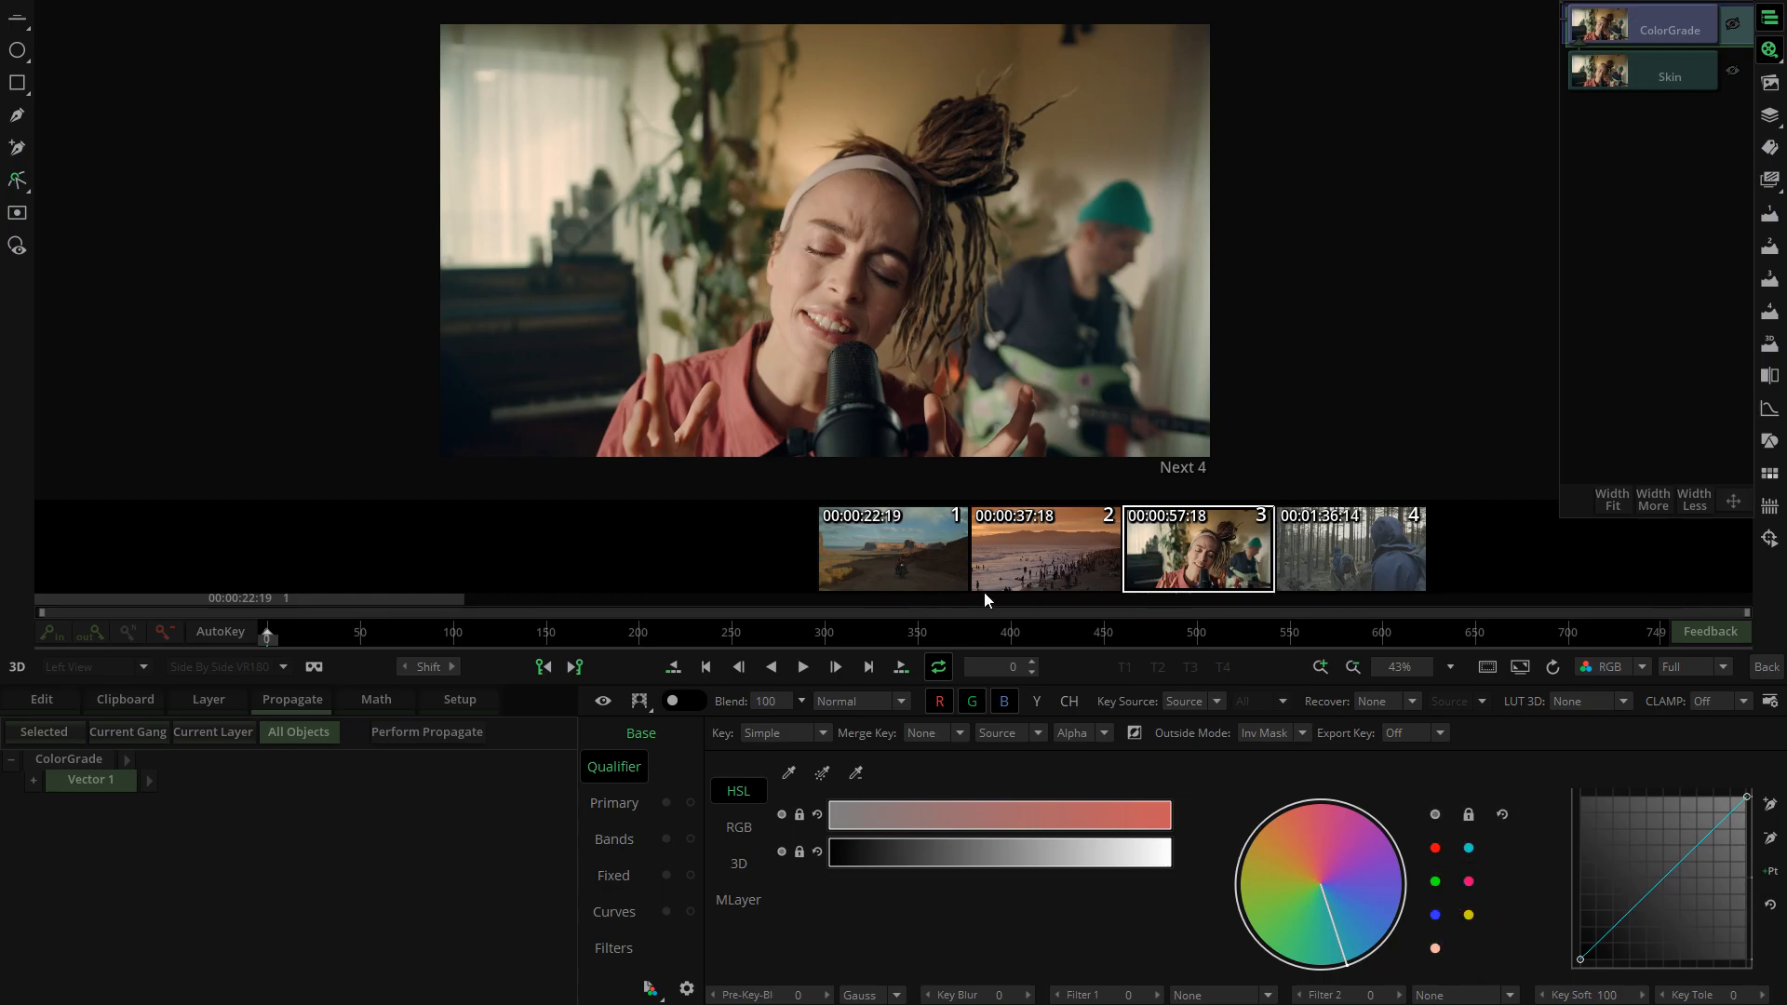
pyautogui.click(638, 701)
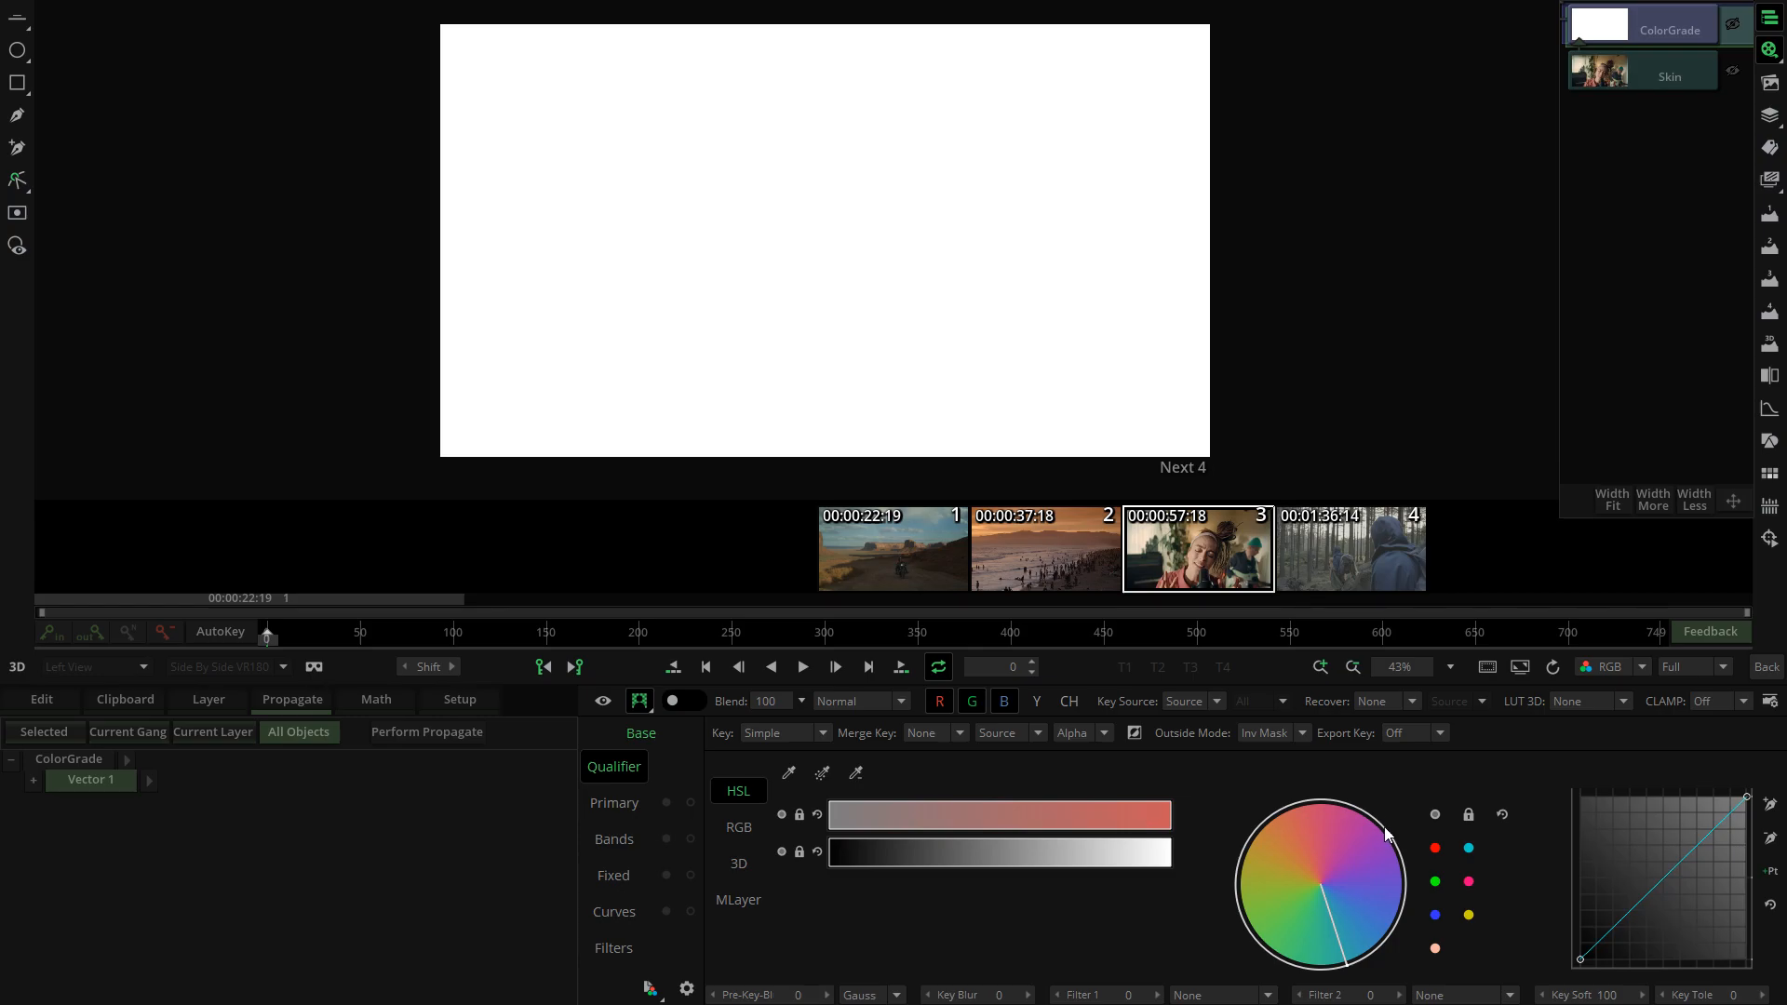
# - Preview the HSL hue presets on the matte: red, green, cyan, magenta and yellow
pyautogui.click(1435, 848)
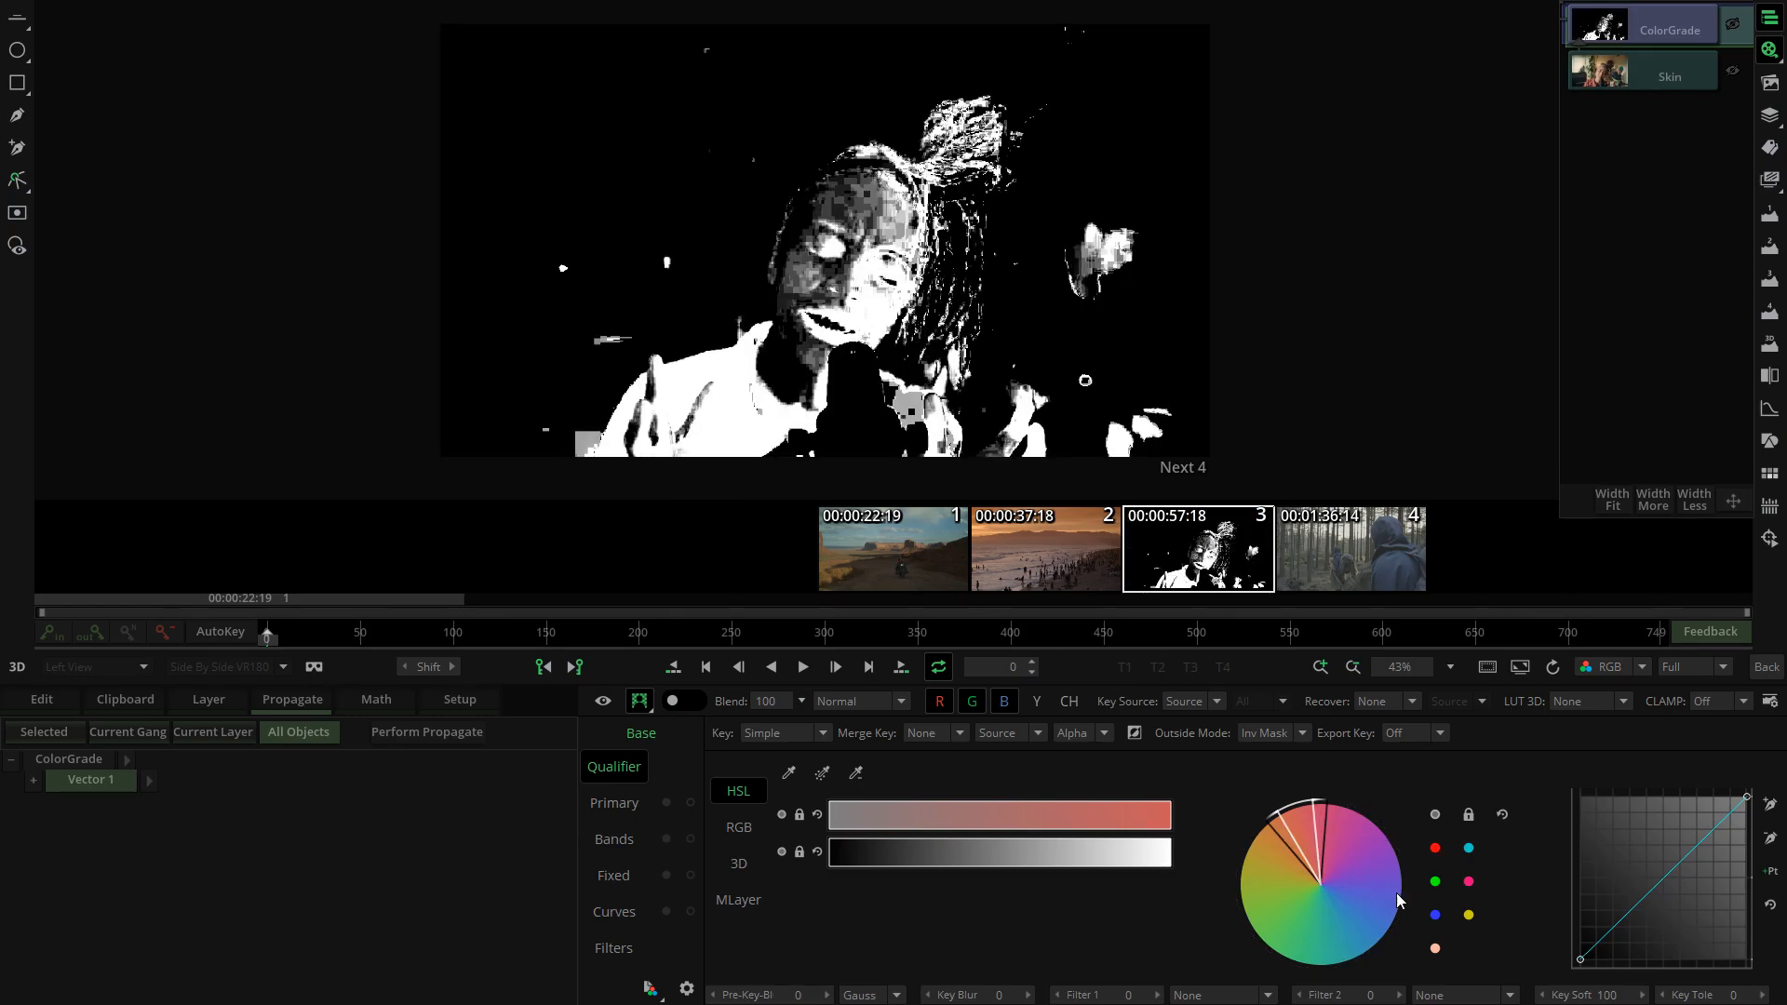
pyautogui.click(1436, 881)
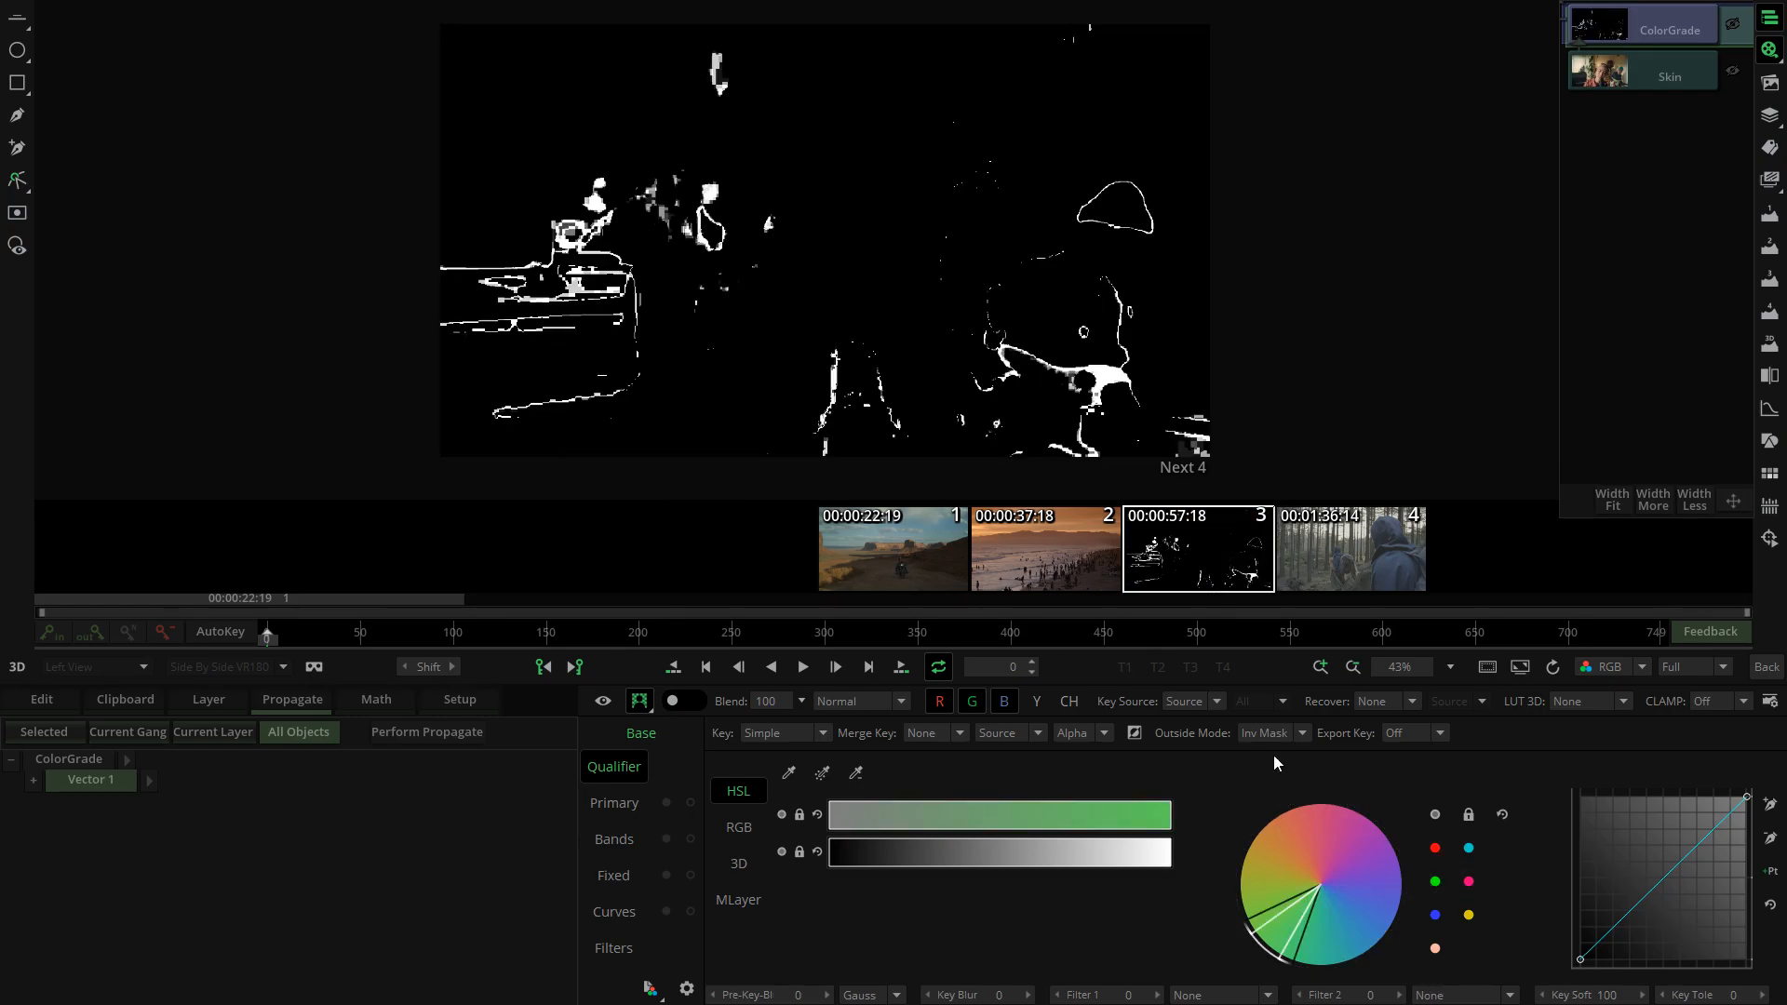
pyautogui.click(1469, 848)
pyautogui.click(1469, 882)
pyautogui.click(1469, 882)
pyautogui.click(1469, 915)
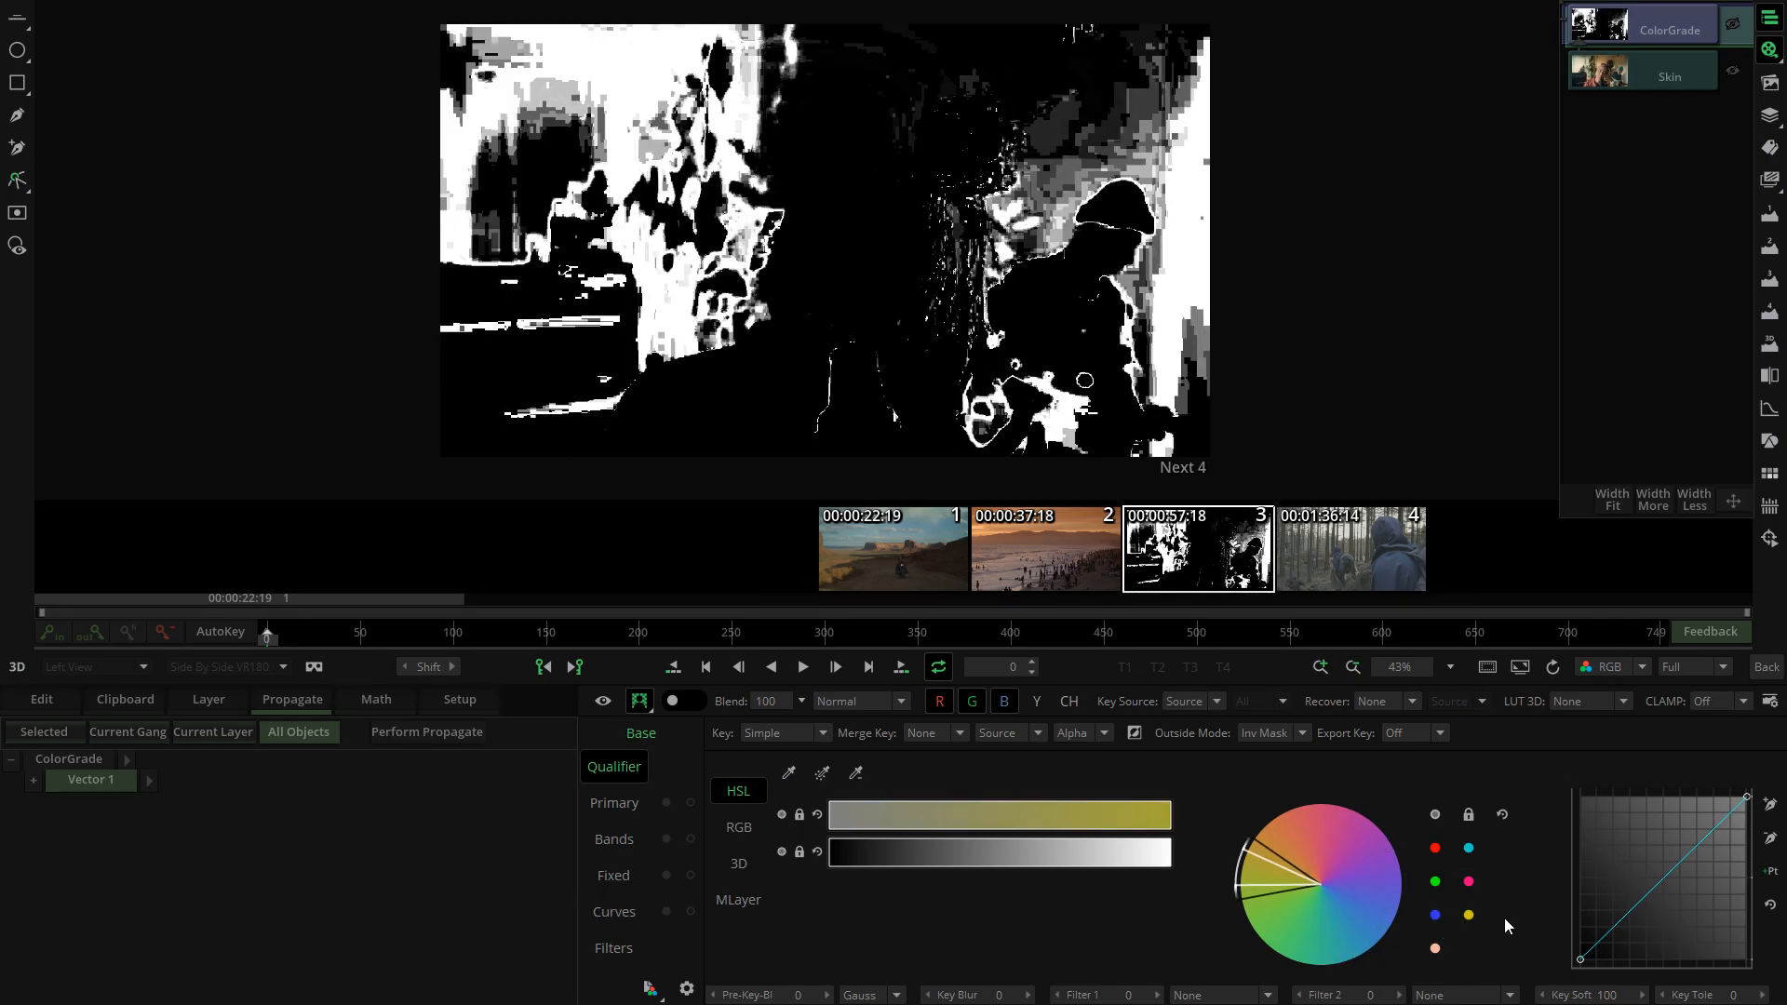
# - Key the singer's skin with the skin-tone hue preset, refine the hue range on the colour wheel, and open the Primary controls
pyautogui.click(1437, 955)
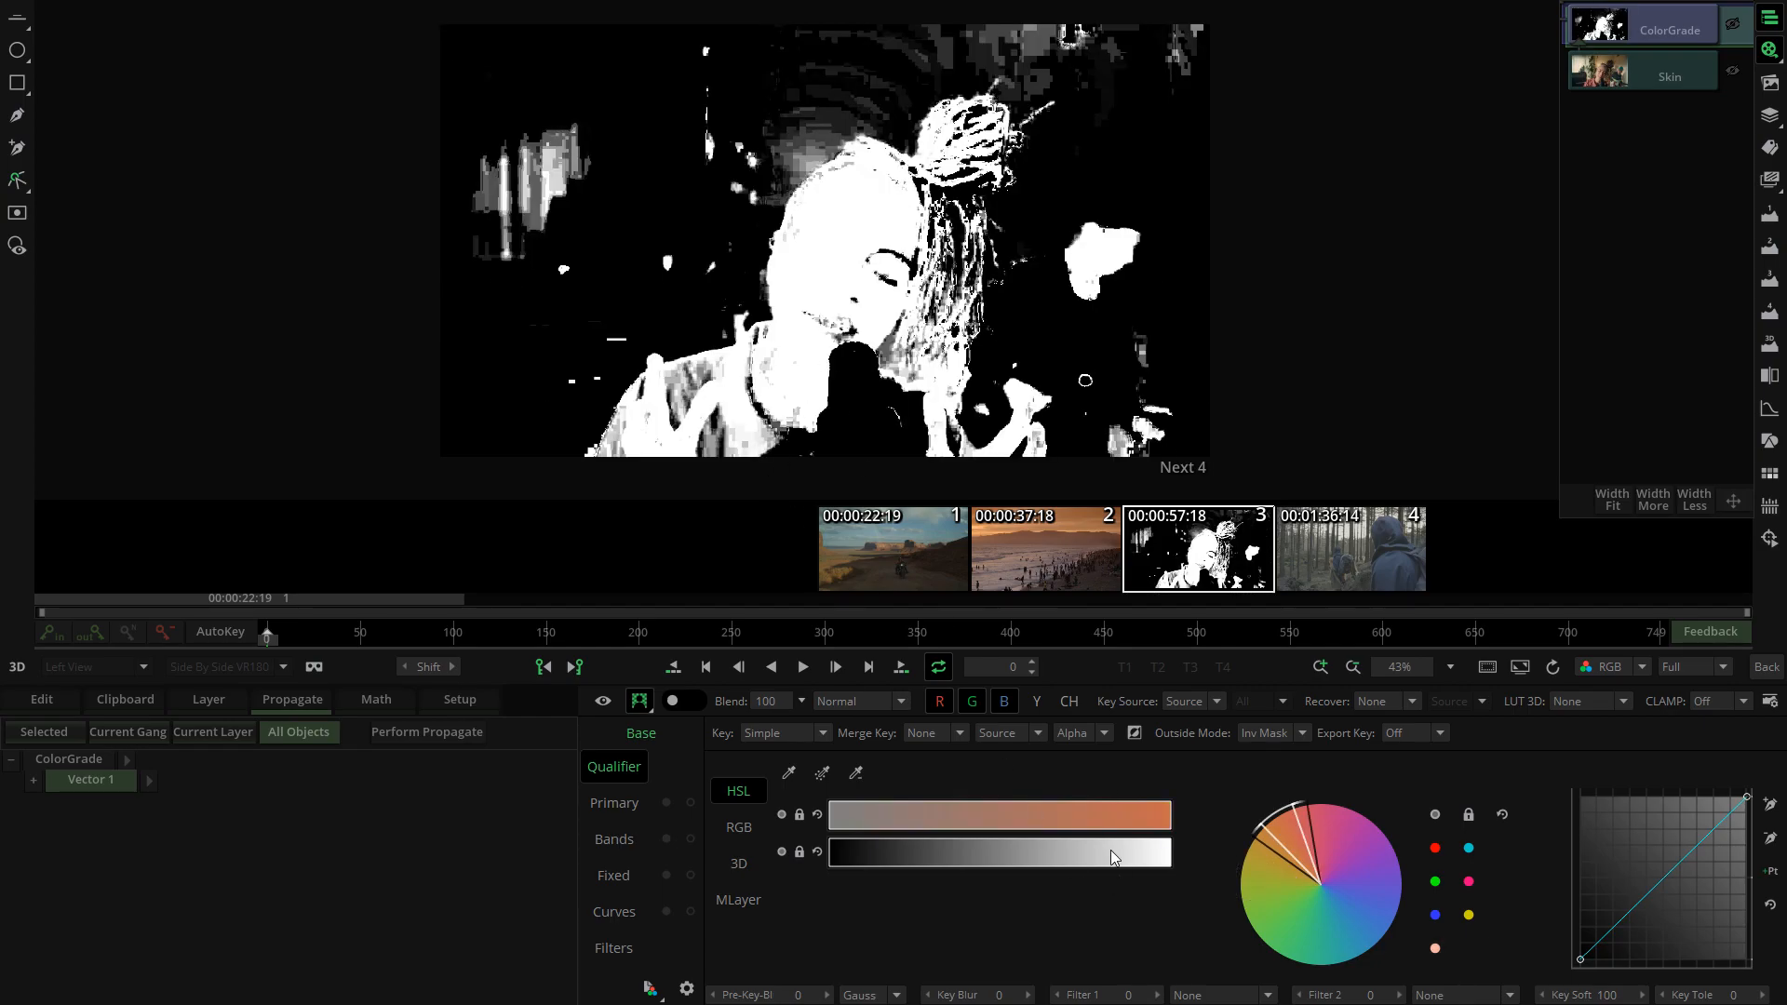
pyautogui.moveTo(1296, 829); pyautogui.dragTo(1307, 826)
pyautogui.moveTo(1299, 830); pyautogui.dragTo(1266, 821)
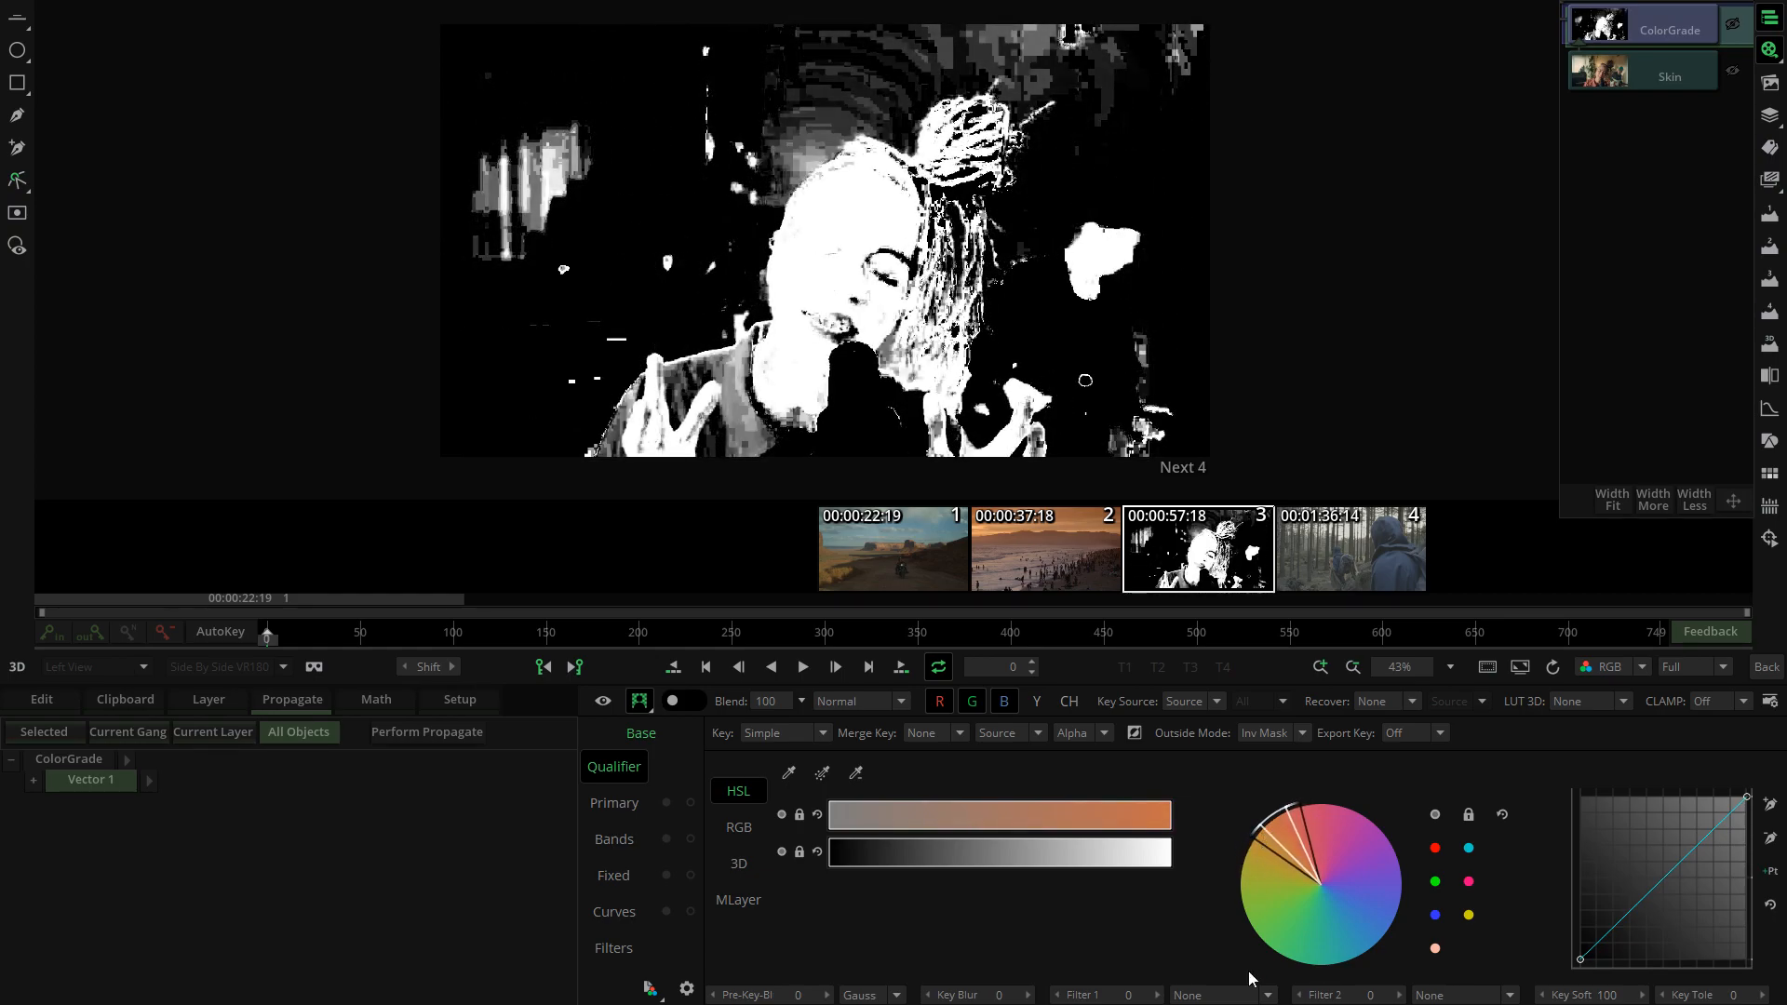
pyautogui.click(615, 802)
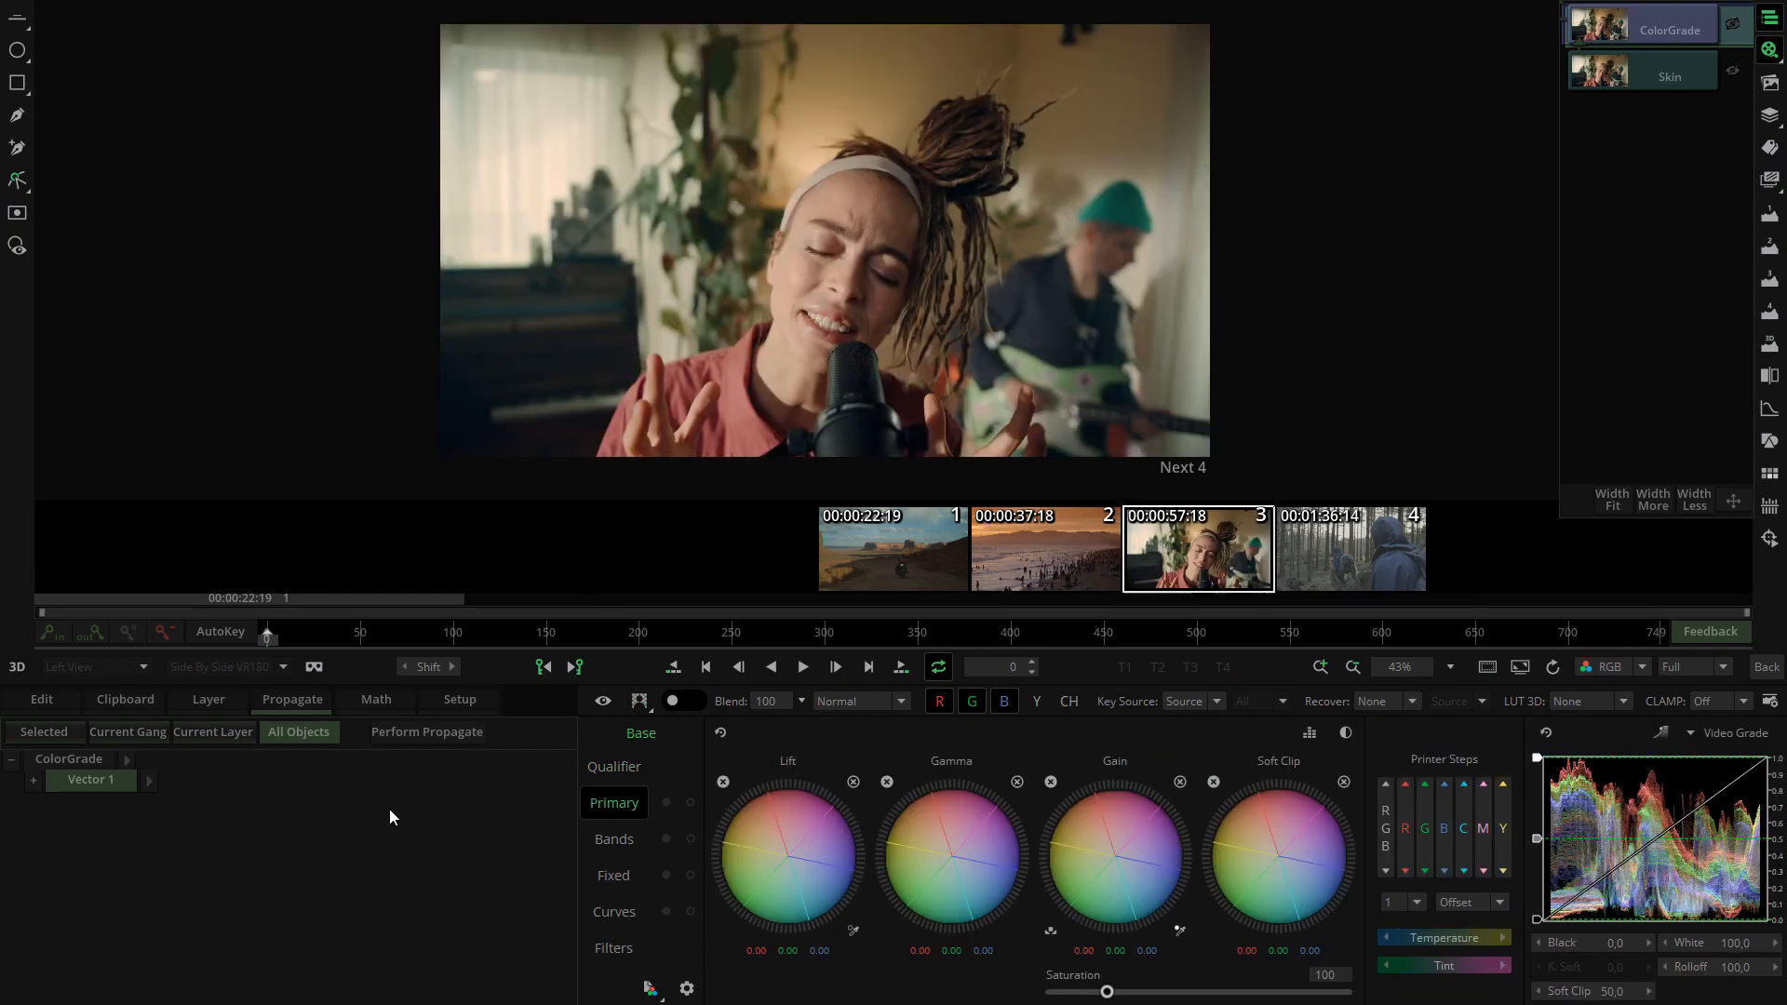